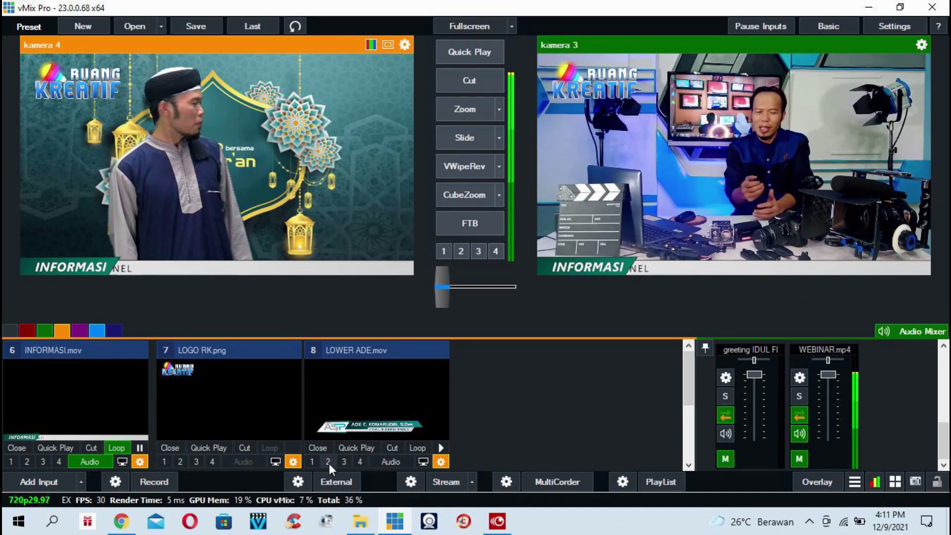
Step: Load the lower-third video from input 8 into the preview and send it to overlay channel 2
left_click(367, 410)
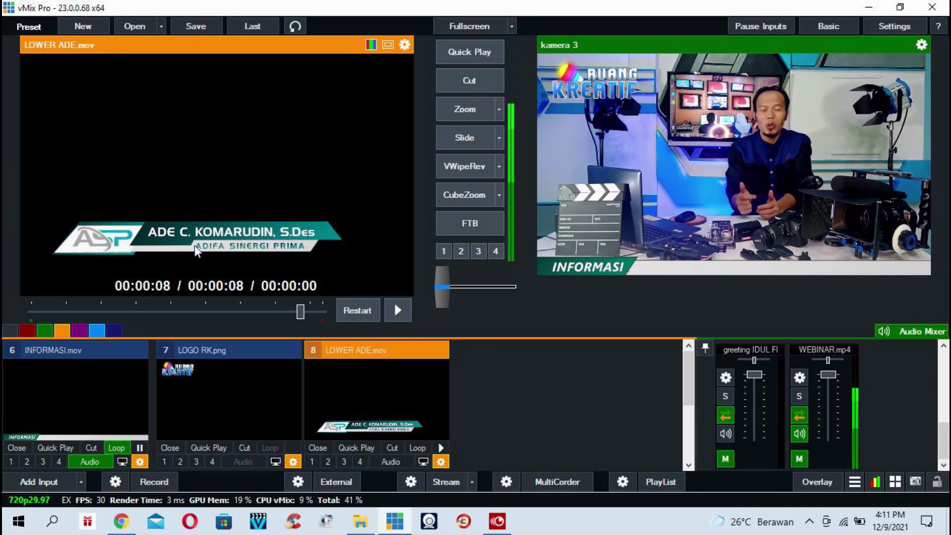
left_click(327, 460)
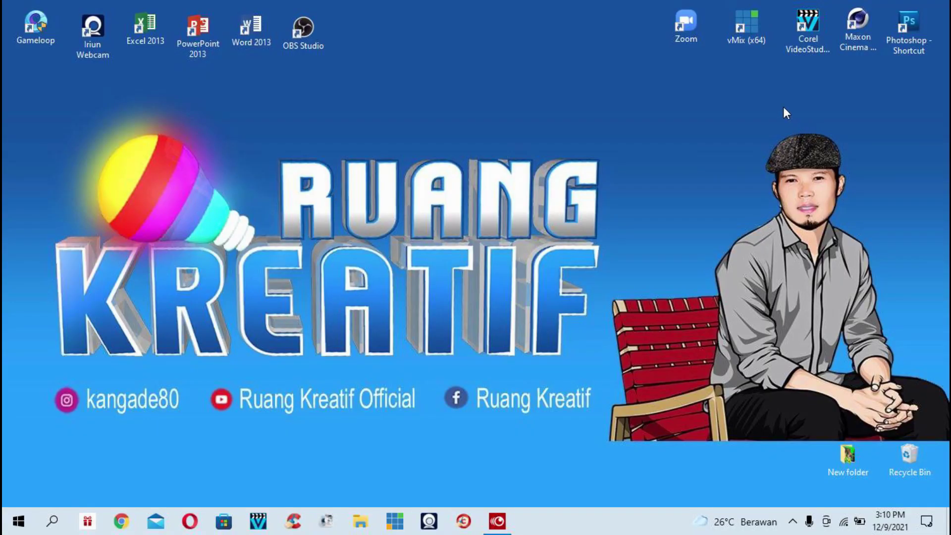
Step: Launch vMix from the desktop
double_click(748, 27)
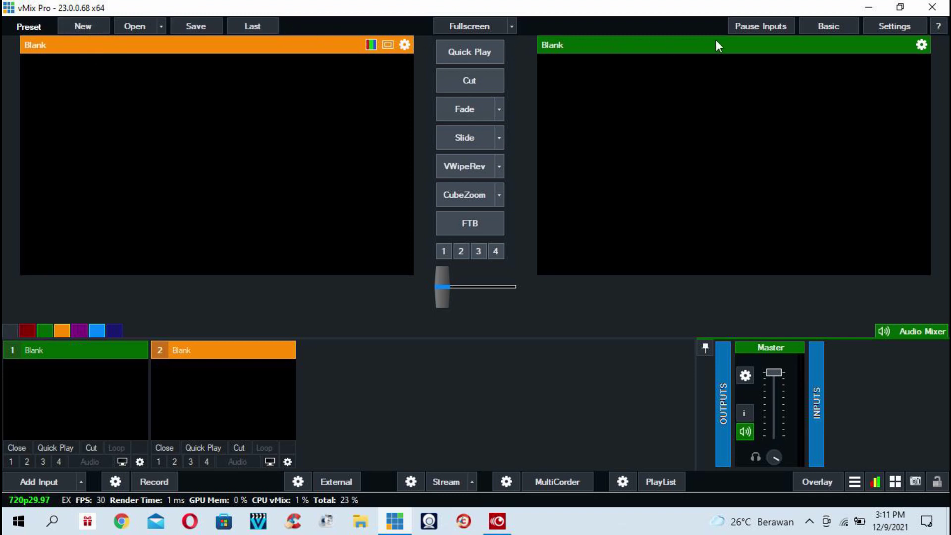
Step: Review the video formats offered for a new blank preset, and cancel without creating one
left_click(80, 27)
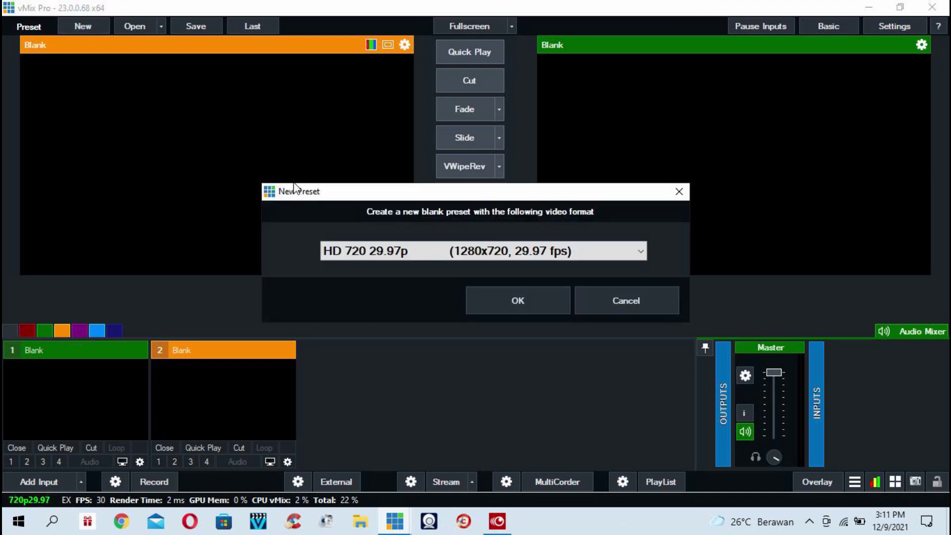
mouse_move(432, 191)
left_mouse_down()
mouse_move(414, 162)
mouse_move(425, 160)
left_mouse_up()
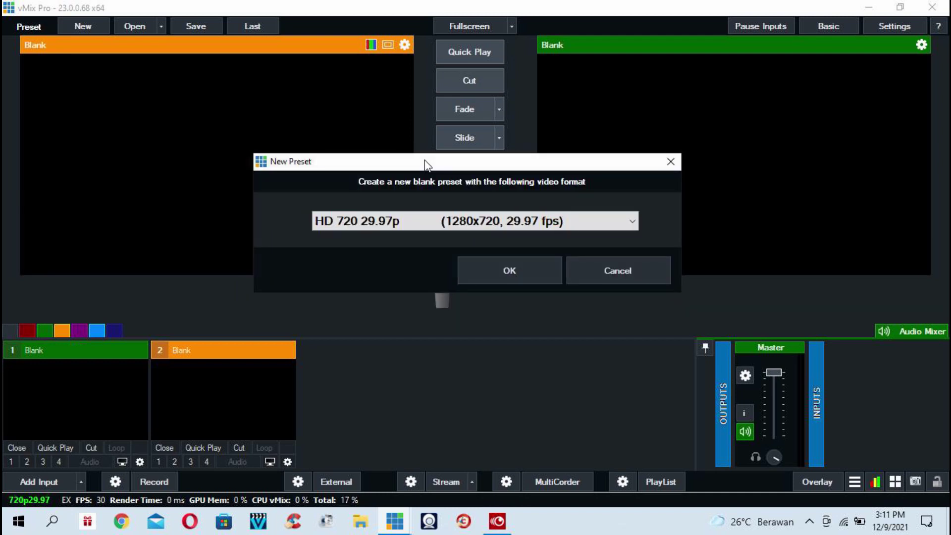
left_click(635, 219)
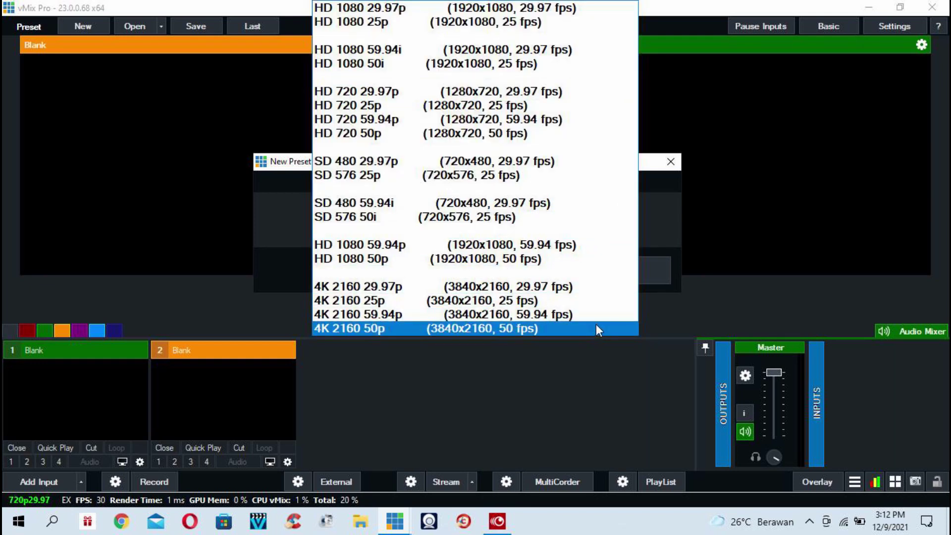
left_click(645, 214)
left_click(619, 271)
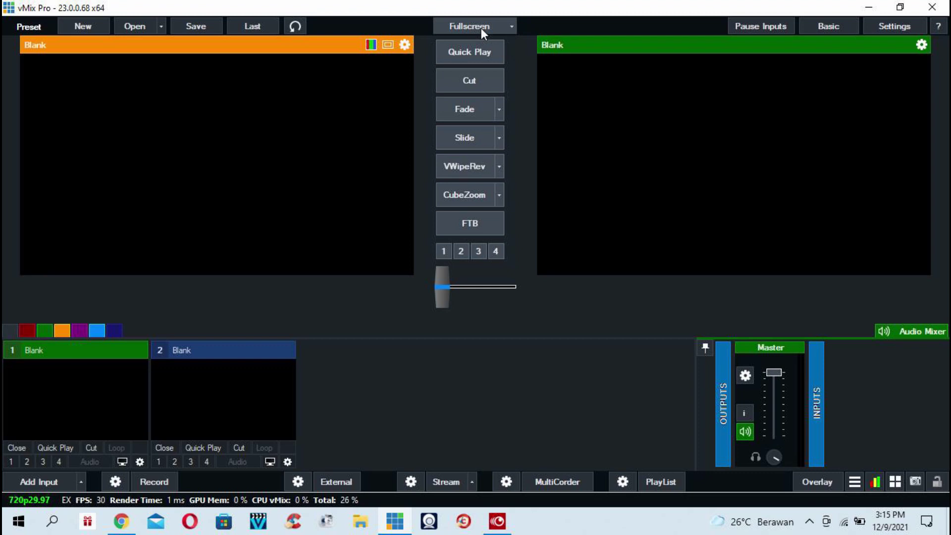
Step: Switch the fullscreen output on and back off
left_click(467, 23)
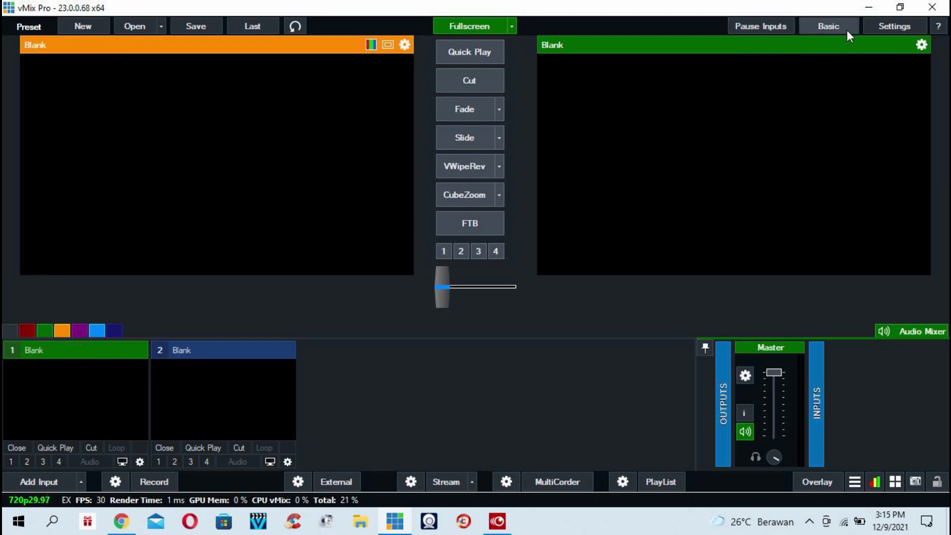
left_click(474, 30)
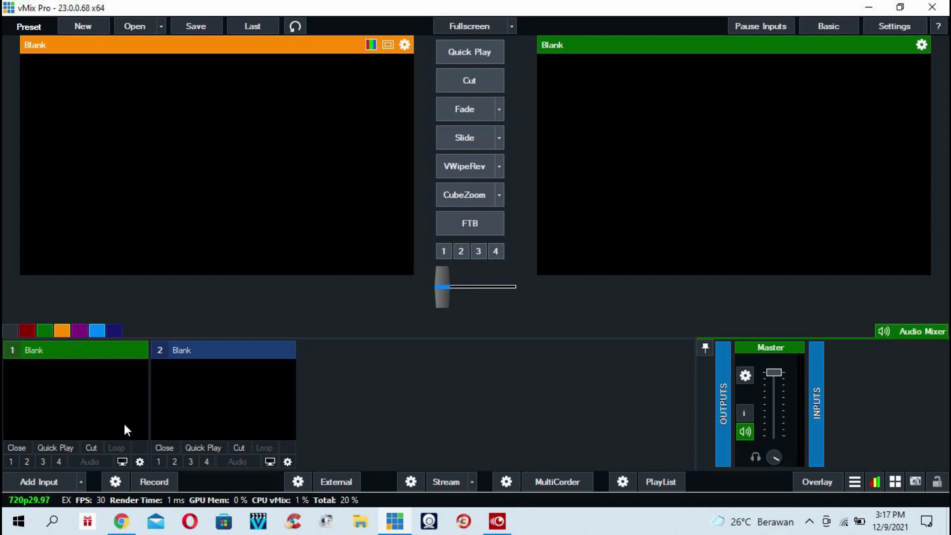
Step: Start adding an input and examine the Video, Camera, NDI / Desktop Capture, Image, Colour, Audio, Title / XAML and Virtual Set input types
left_click(45, 481)
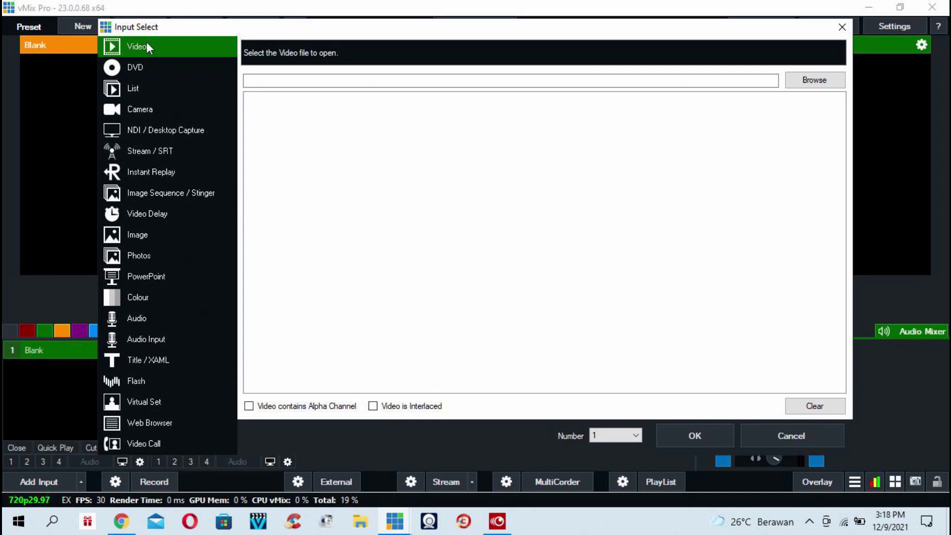
left_click(141, 108)
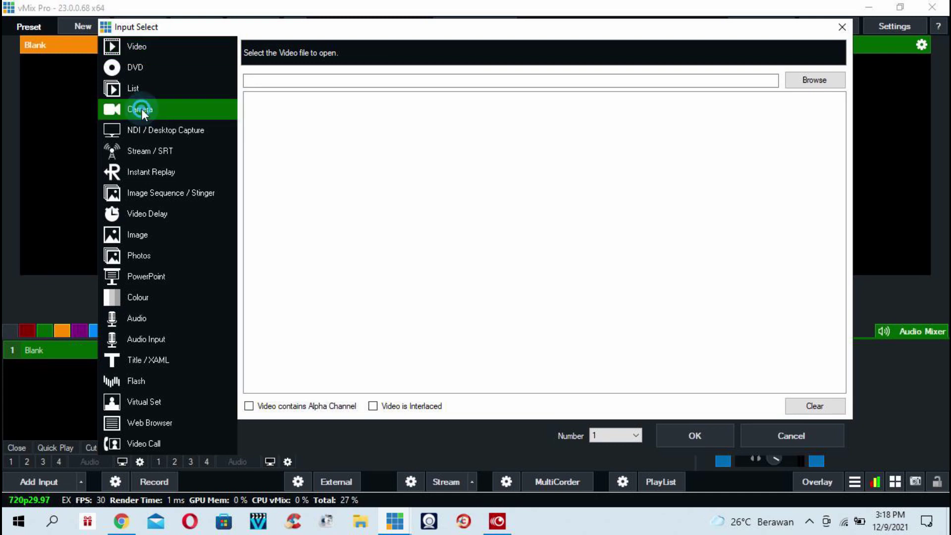
left_click(135, 130)
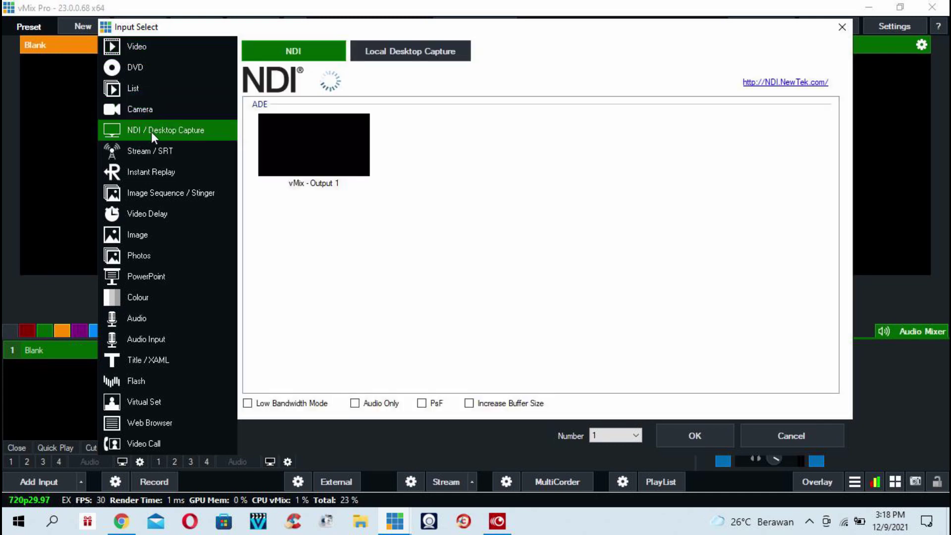
left_click(133, 236)
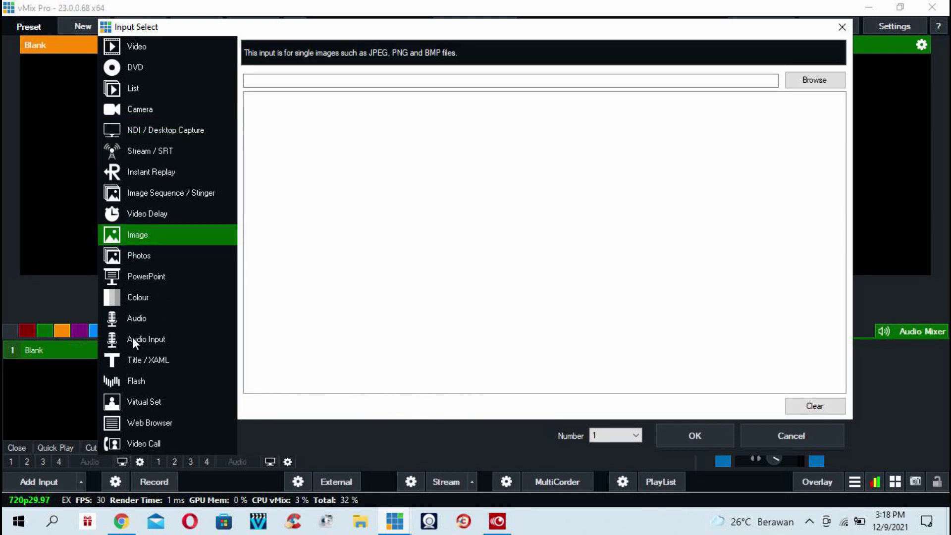
left_click(128, 320)
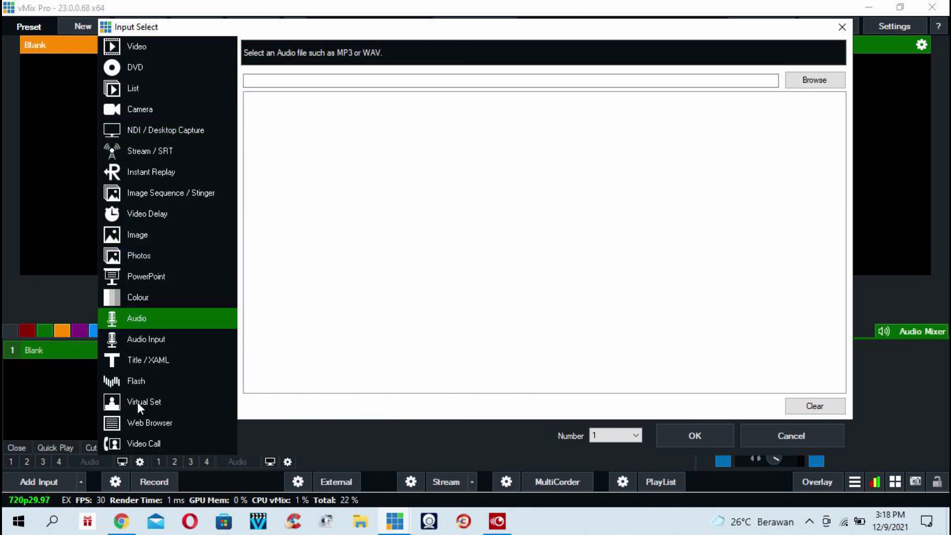
left_click(143, 362)
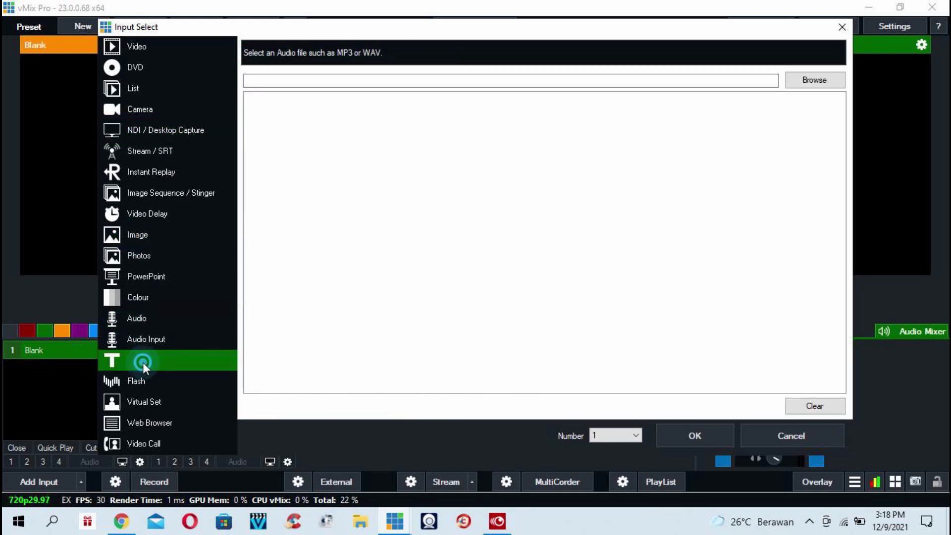
left_click(133, 400)
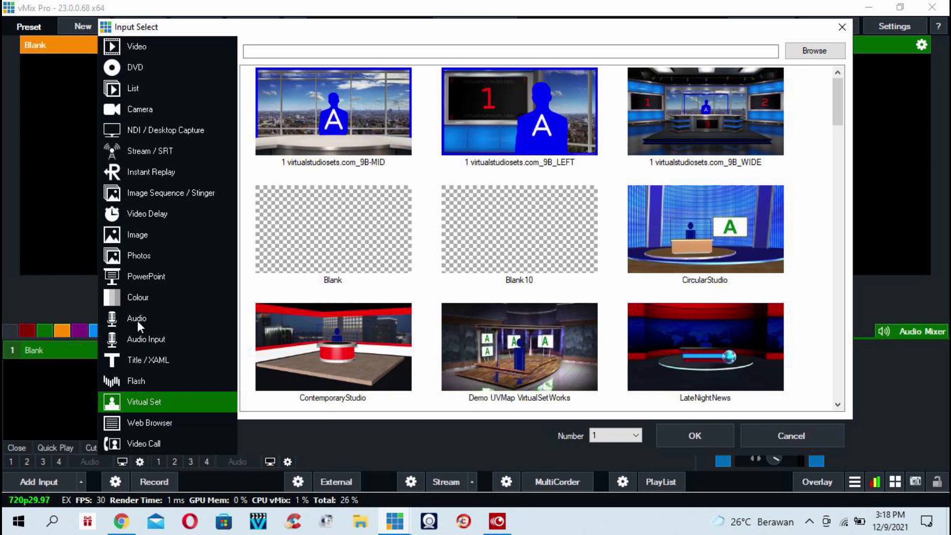
left_click(132, 46)
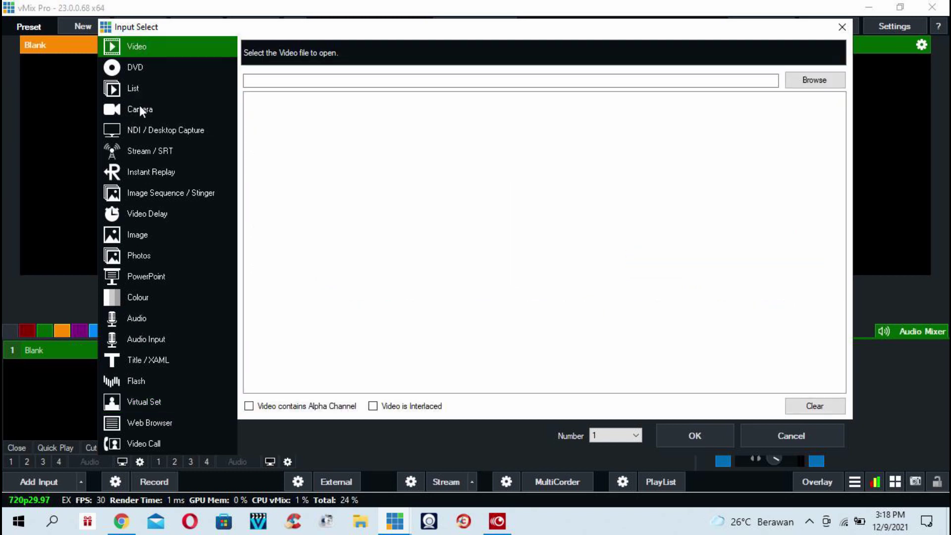
left_click(141, 109)
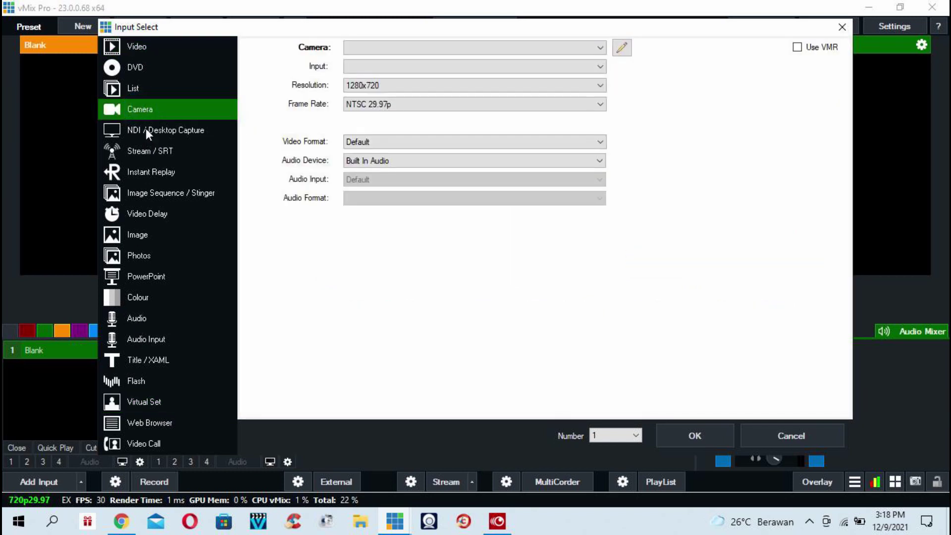
left_click(145, 129)
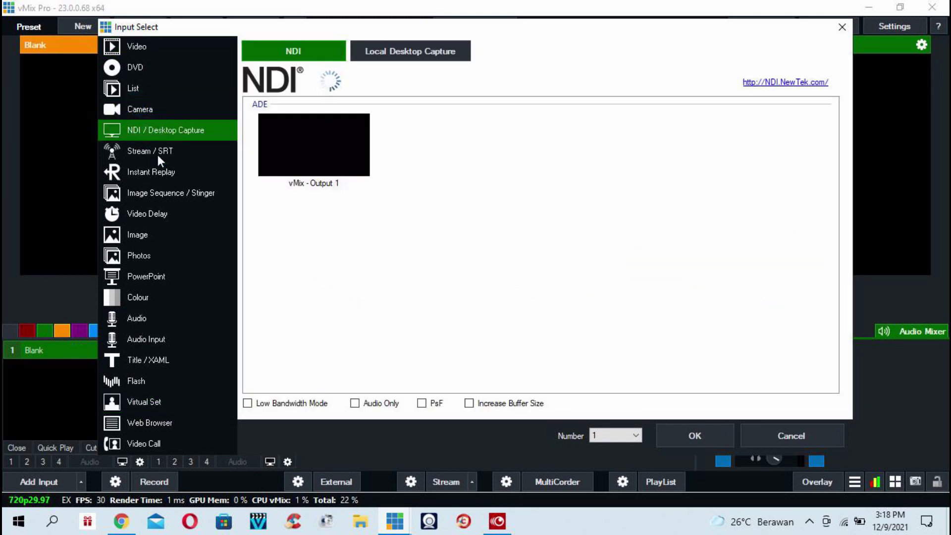
left_click(139, 232)
left_click(140, 300)
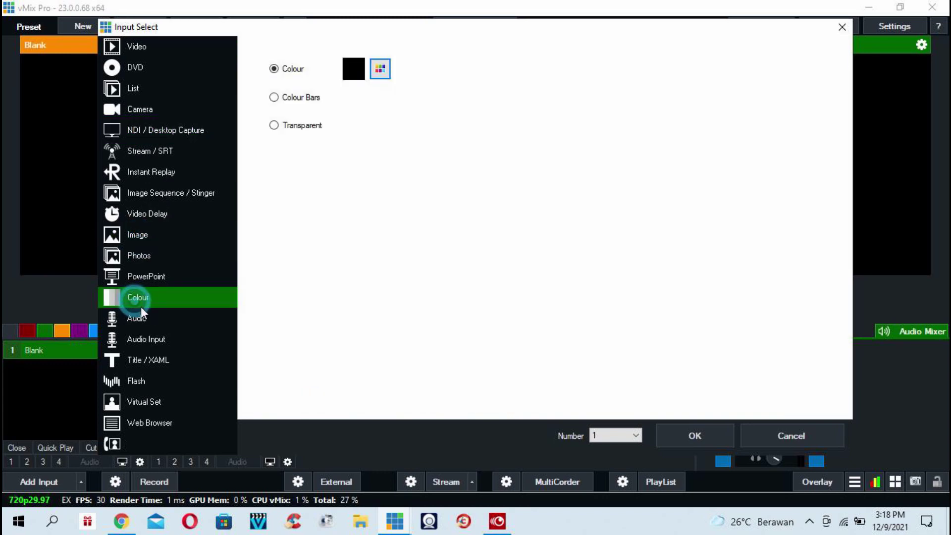
left_click(140, 338)
left_click(142, 319)
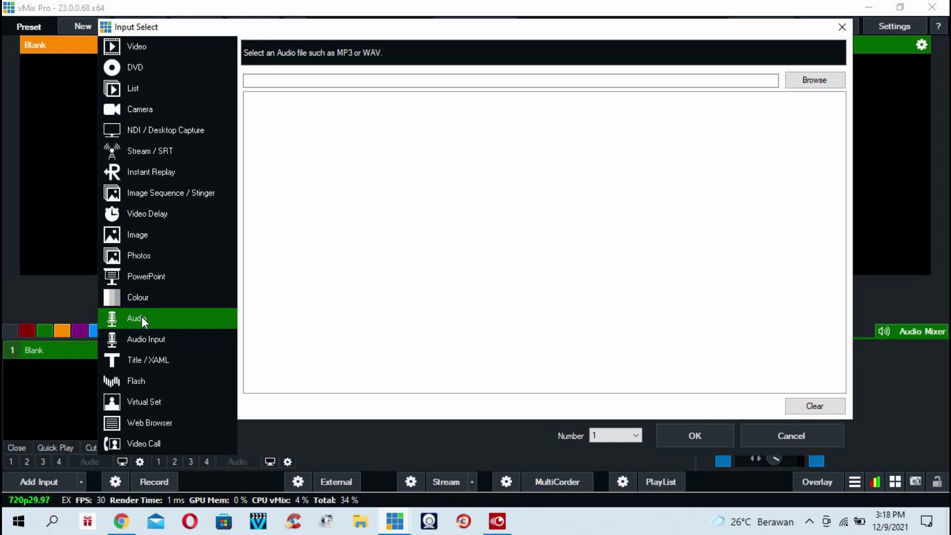
left_click(138, 403)
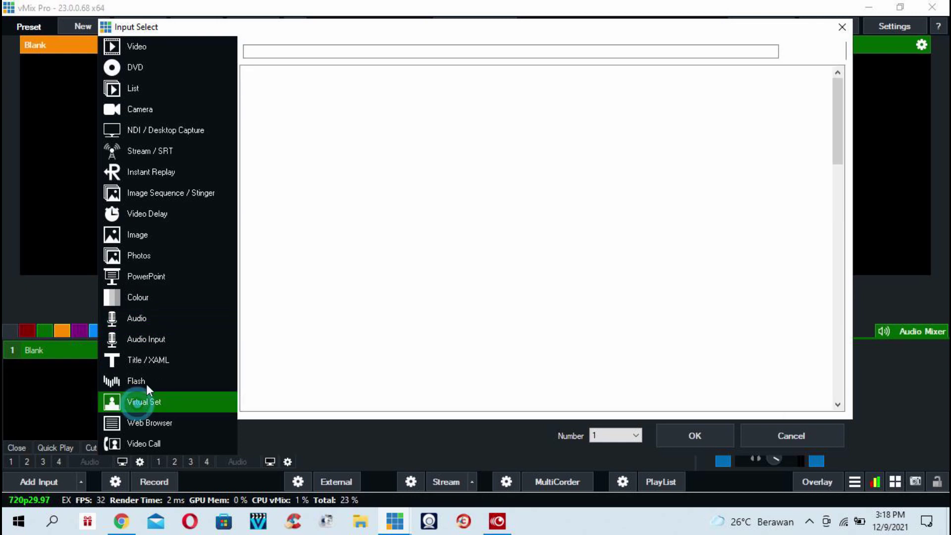
left_click(152, 358)
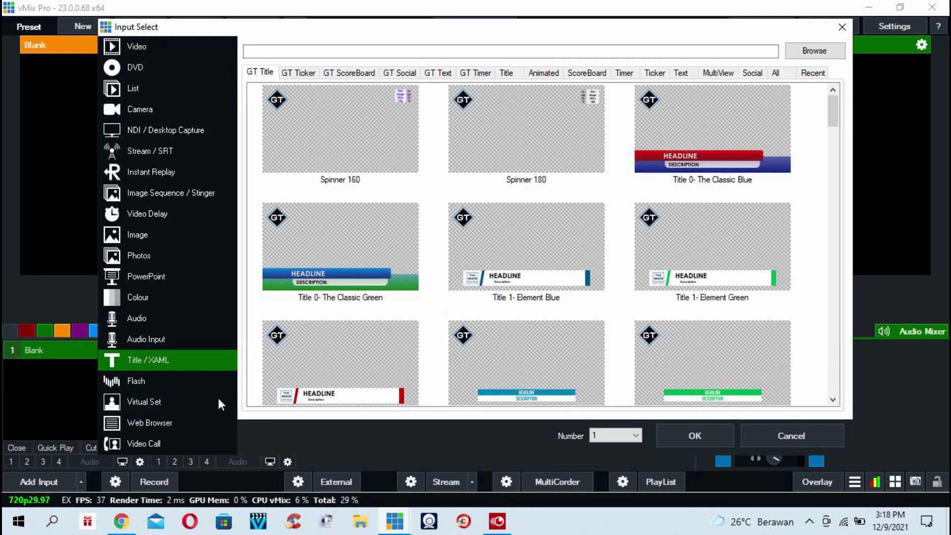
Step: Add the video file DIGITAL MARKETING.mp4 from the VMIX folder as input 1
left_click(127, 46)
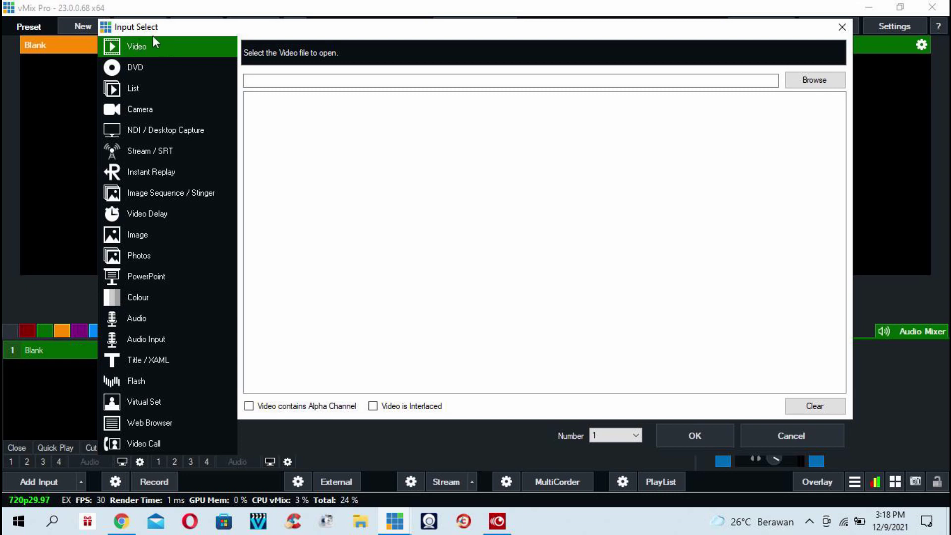
left_click(814, 85)
left_click(820, 84)
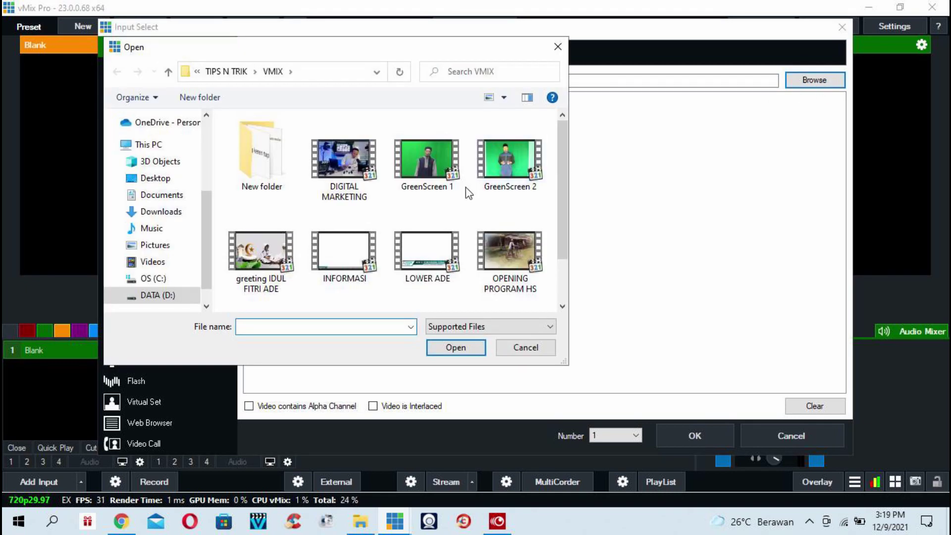
left_click(345, 167)
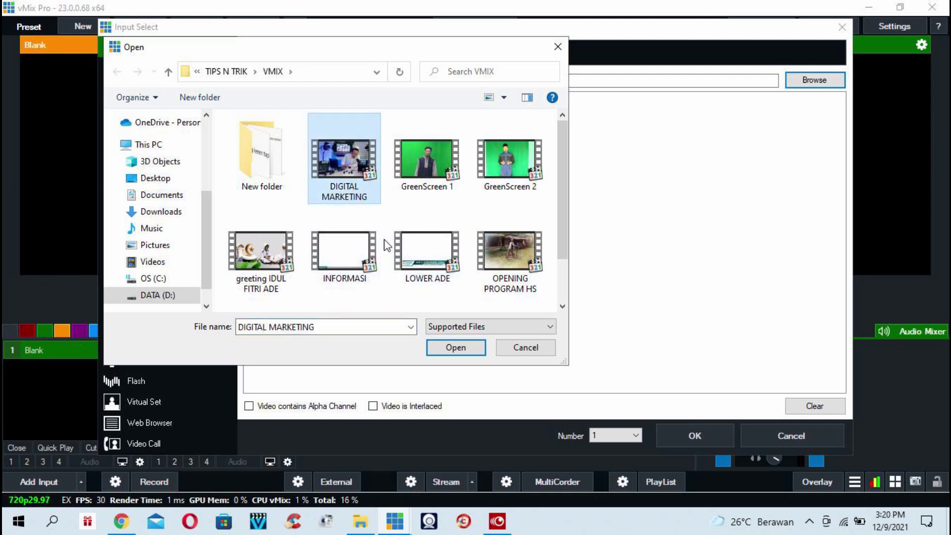
left_click(455, 346)
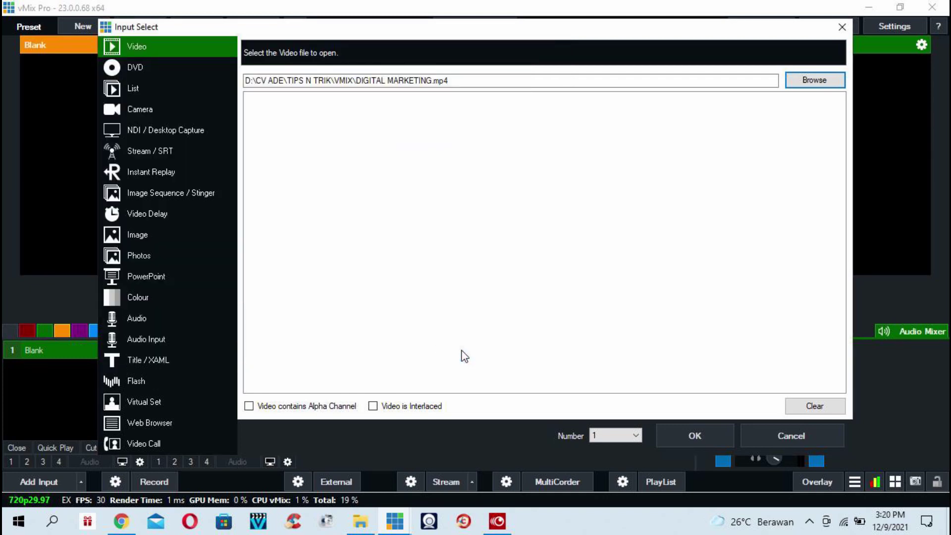
left_click(693, 436)
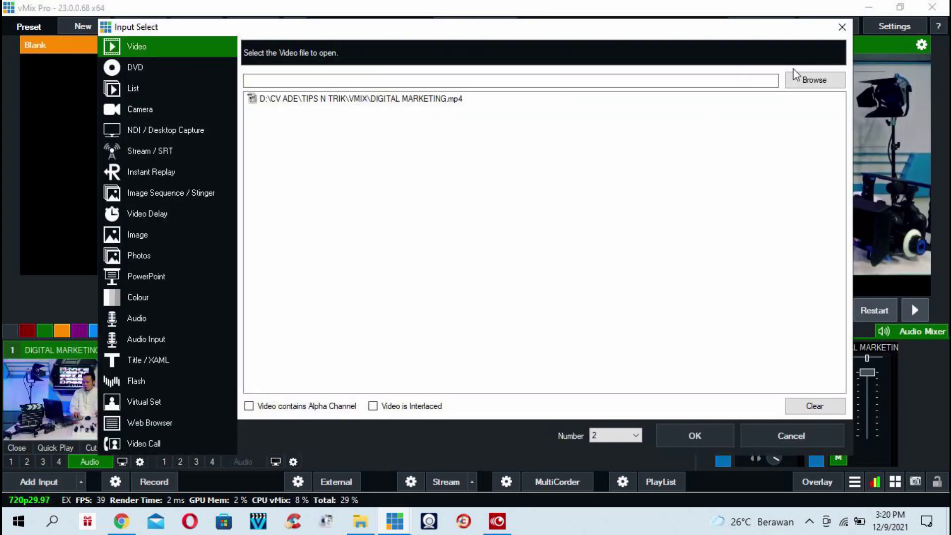
Step: Add the video file GreenScreen 1.MTS from the VMIX folder as input 2
left_click(814, 80)
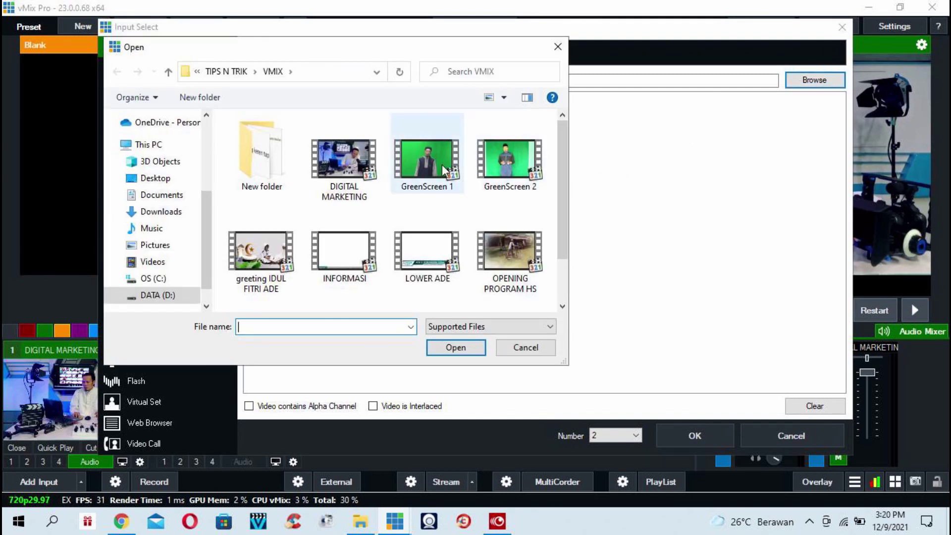
left_click(456, 192)
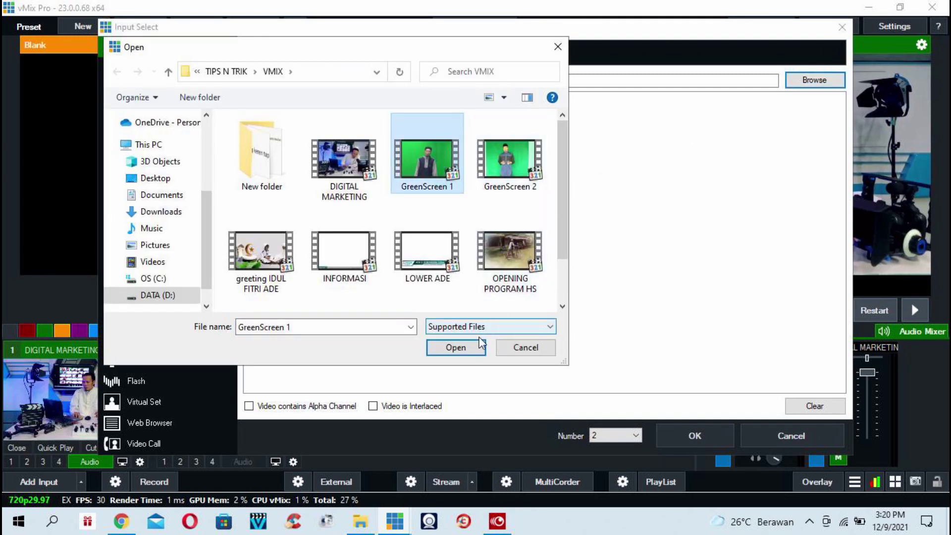
left_click(454, 348)
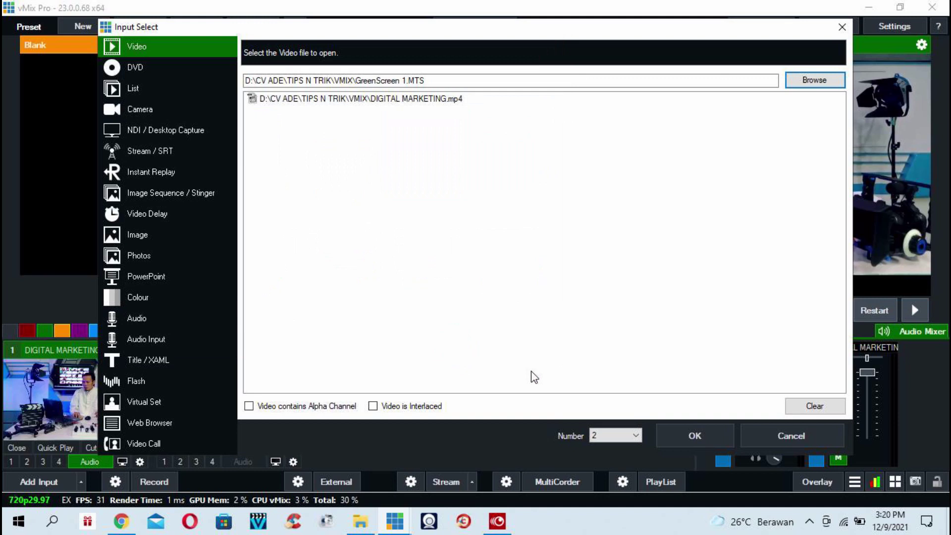
left_click(695, 435)
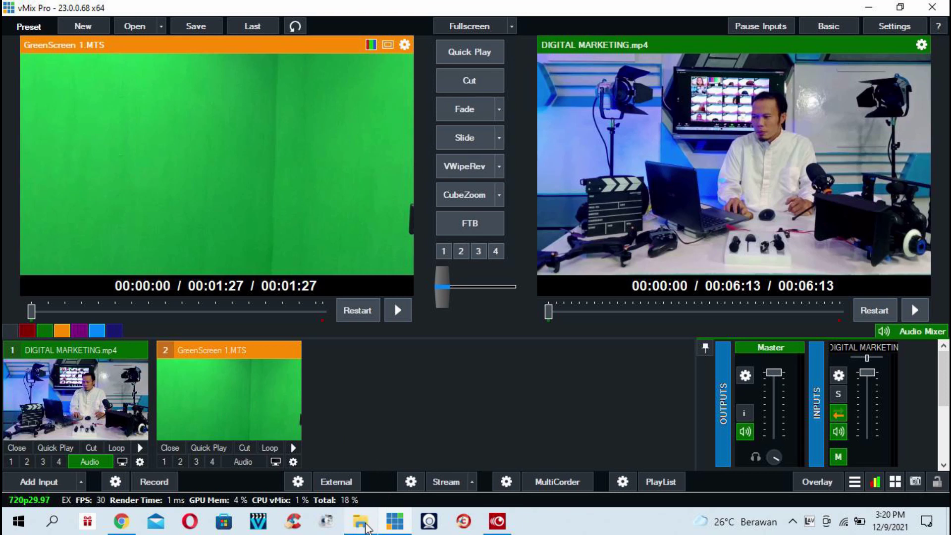
Step: Add GreenScreen 2, greeting IDUL FITRI ADE, HS VIRTUAL background, INFORMASI, LOGO RK, LOWER ADE, VIRTUAL SET and WEBINAR from the VMIX folder as inputs
mouse_move(365, 524)
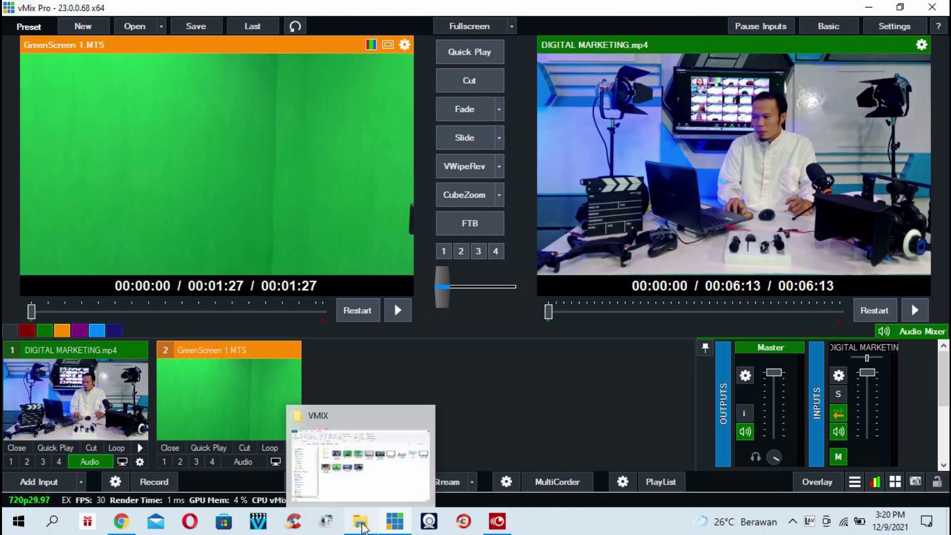
left_click(364, 527)
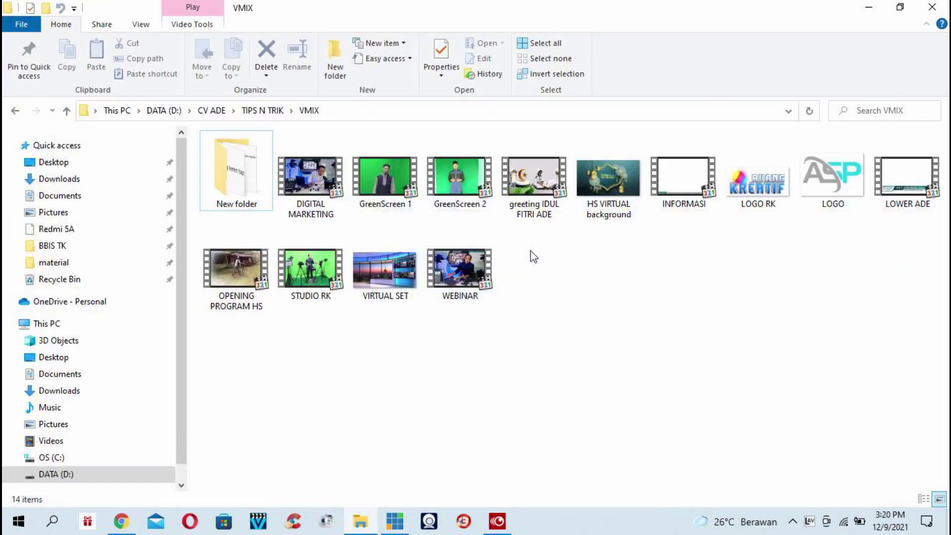
left_click(466, 185)
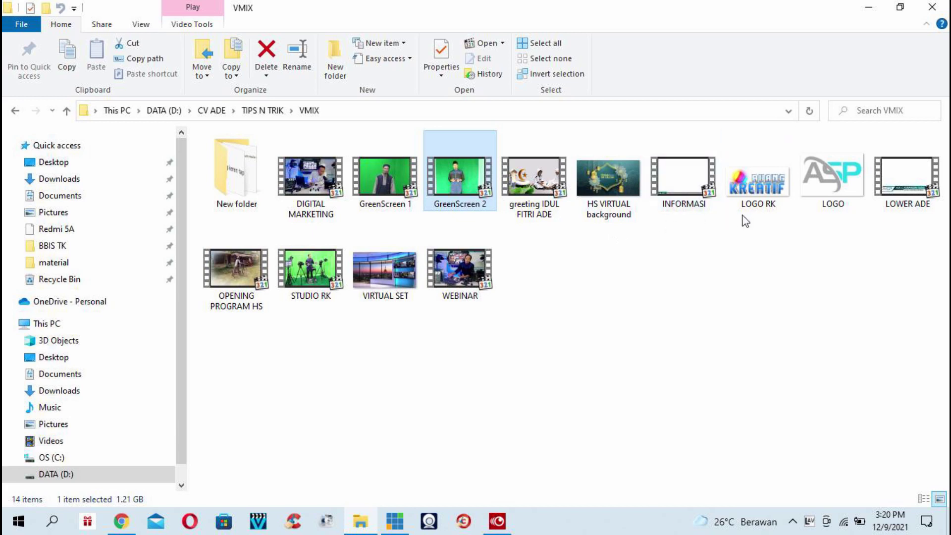
left_click(753, 183, "shift")
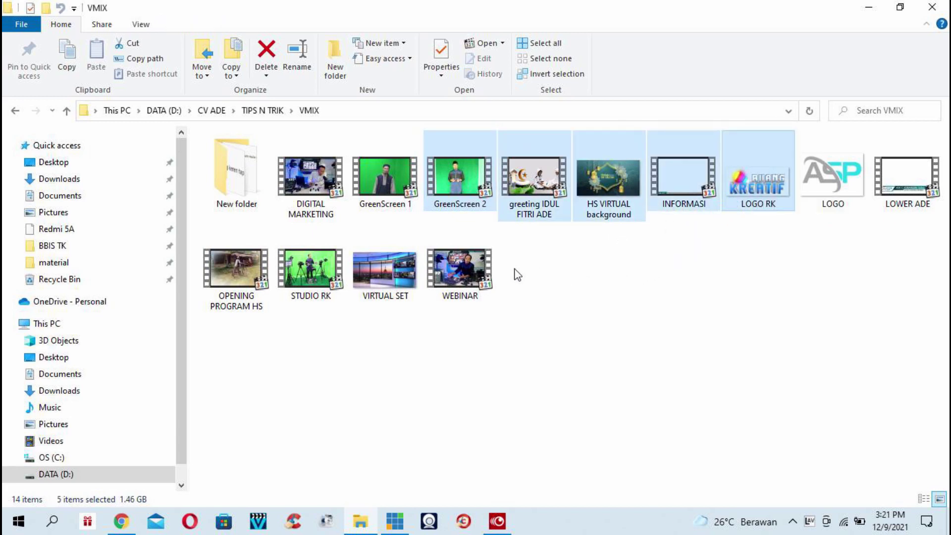
left_click(461, 263, "ctrl")
left_click(373, 272, "ctrl")
left_click(894, 180, "ctrl")
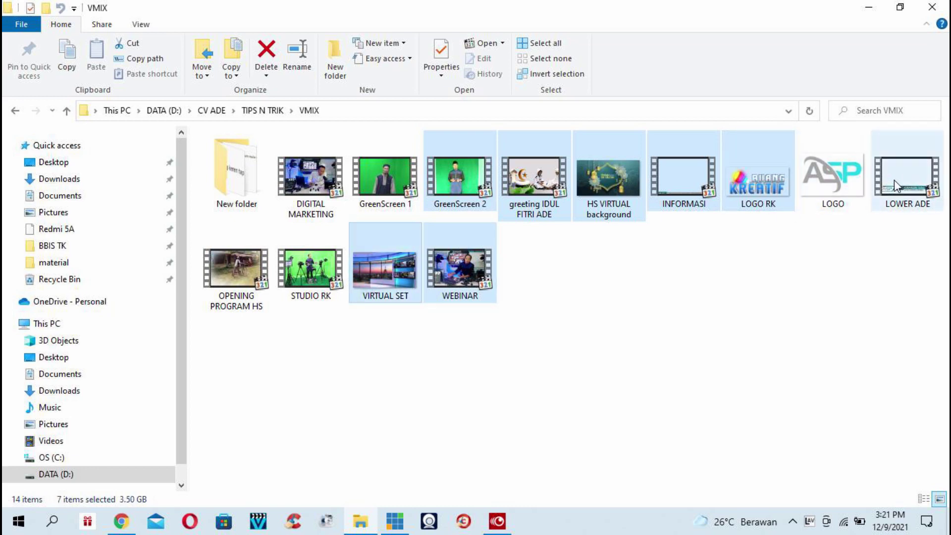
left_click_drag(461, 180, 411, 391)
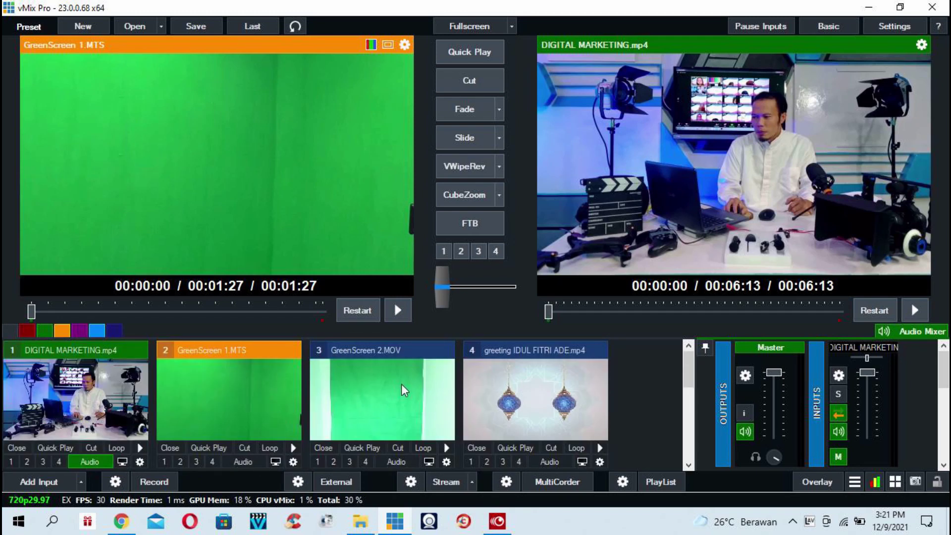
Step: Look through the whole input list to review the newly added videos and images
scroll(401, 384, "down", 3)
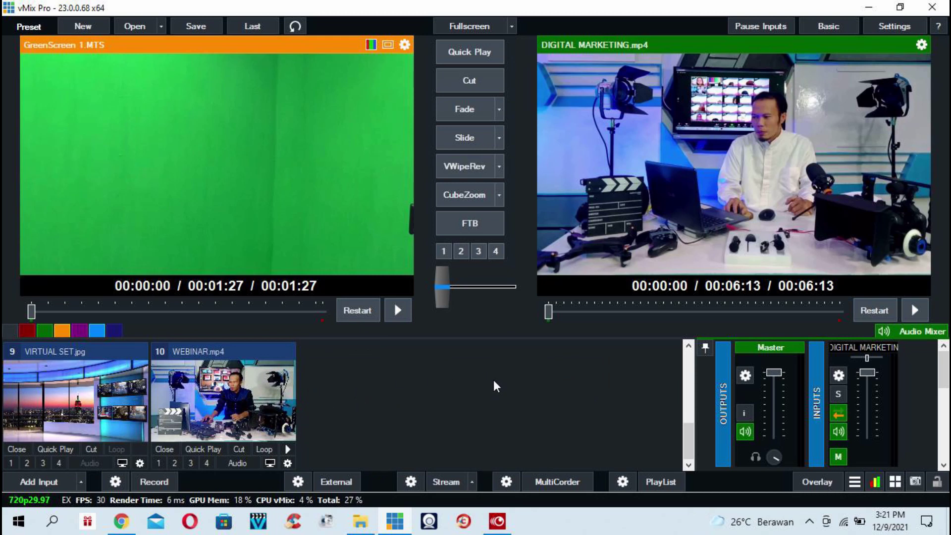
scroll(494, 387, "up", 1)
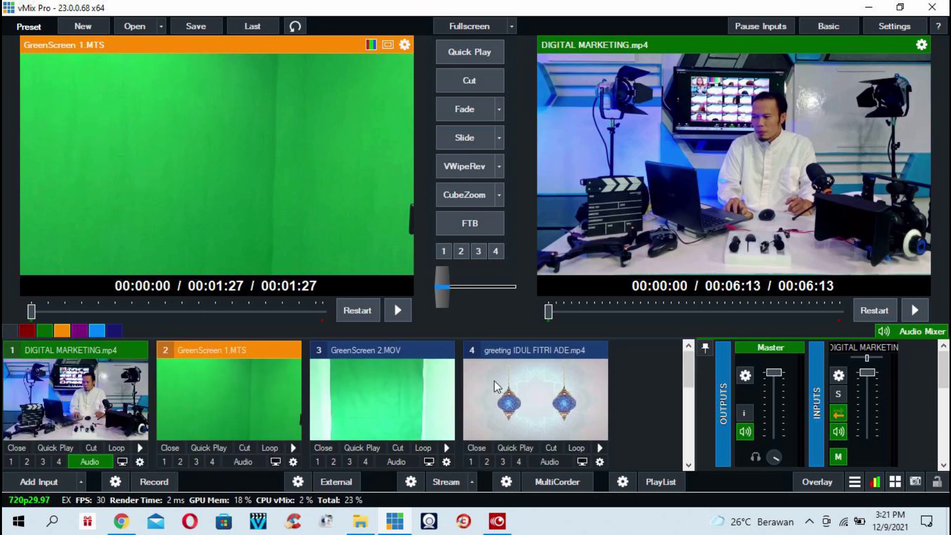
scroll(494, 386, "down", 1)
scroll(494, 380, "up", 1)
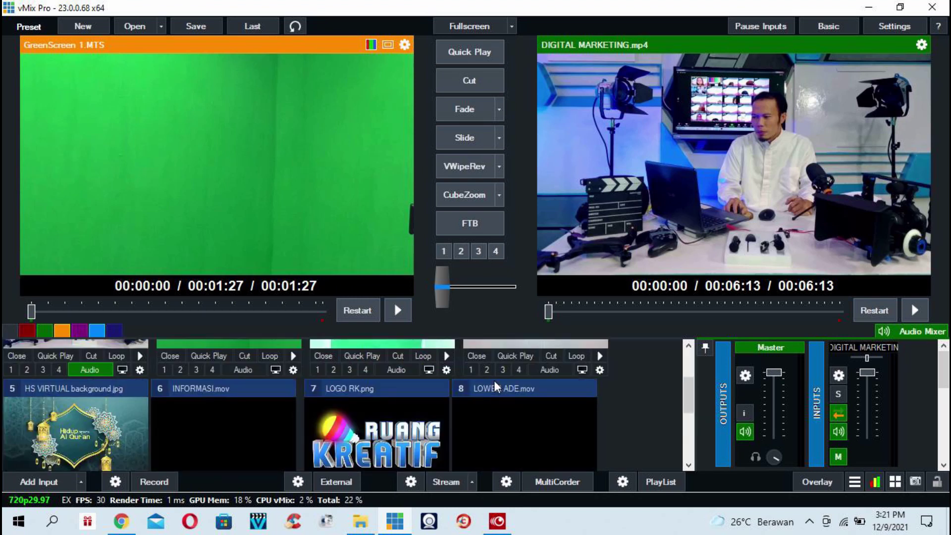
scroll(494, 380, "down", 1)
scroll(494, 380, "up", 2)
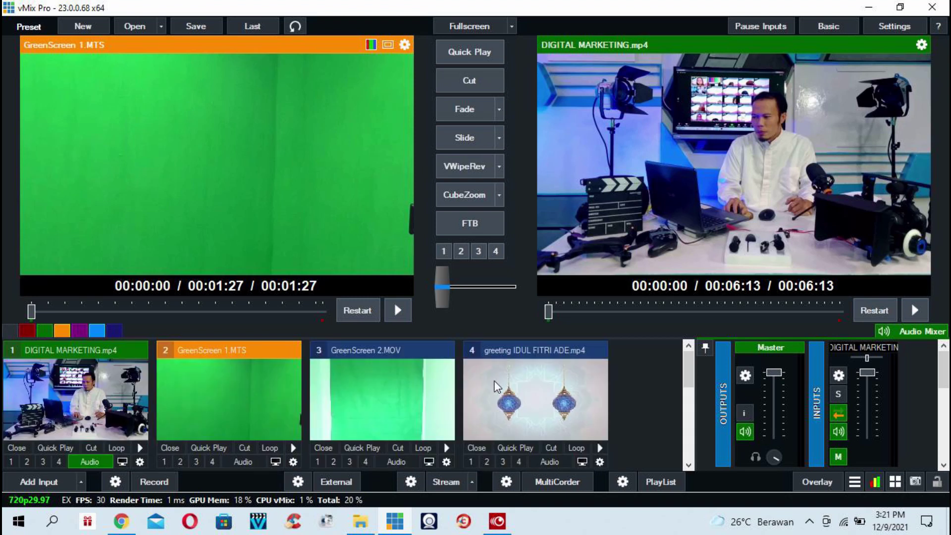
scroll(497, 386, "down", 2)
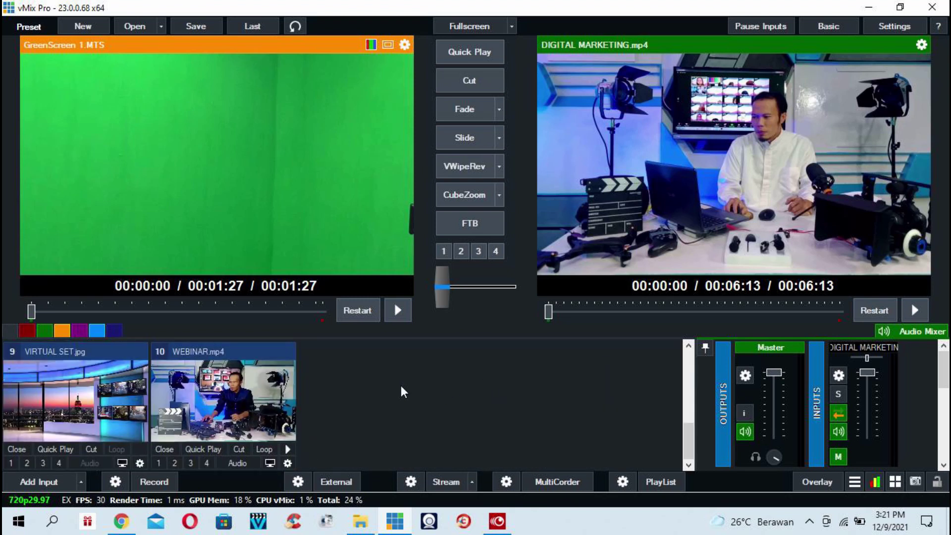
Step: Examine what each colour category of the input list contains and return to the view of all inputs
left_click(23, 331)
left_click(44, 332)
left_click(62, 331)
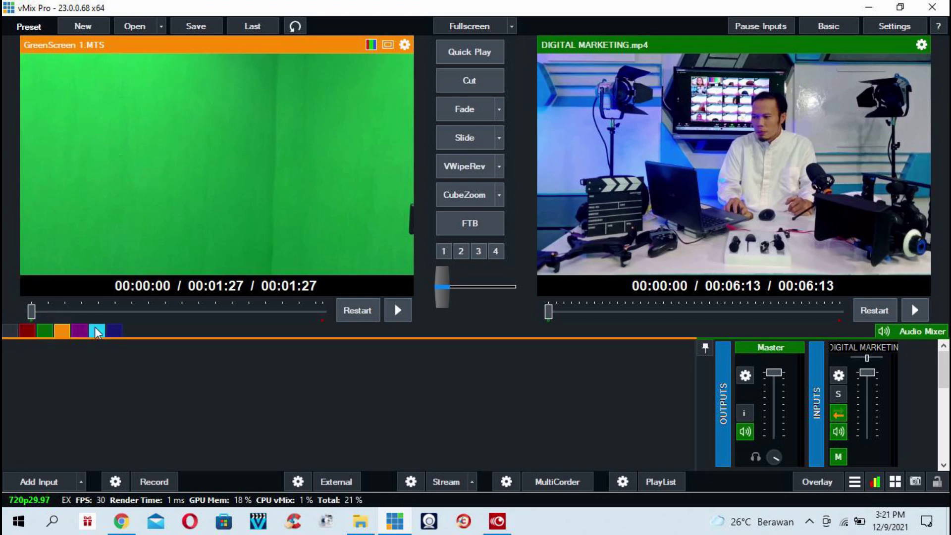
left_click(85, 331)
left_click(98, 331)
left_click(115, 329)
left_click(97, 329)
left_click(79, 329)
left_click(61, 331)
left_click(46, 329)
left_click(24, 329)
left_click(9, 331)
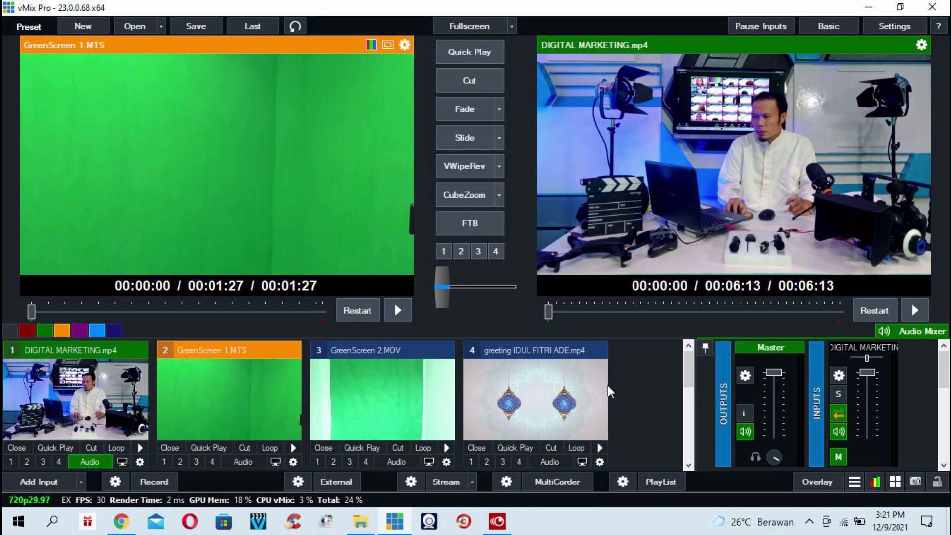
scroll(687, 379, "down", 2)
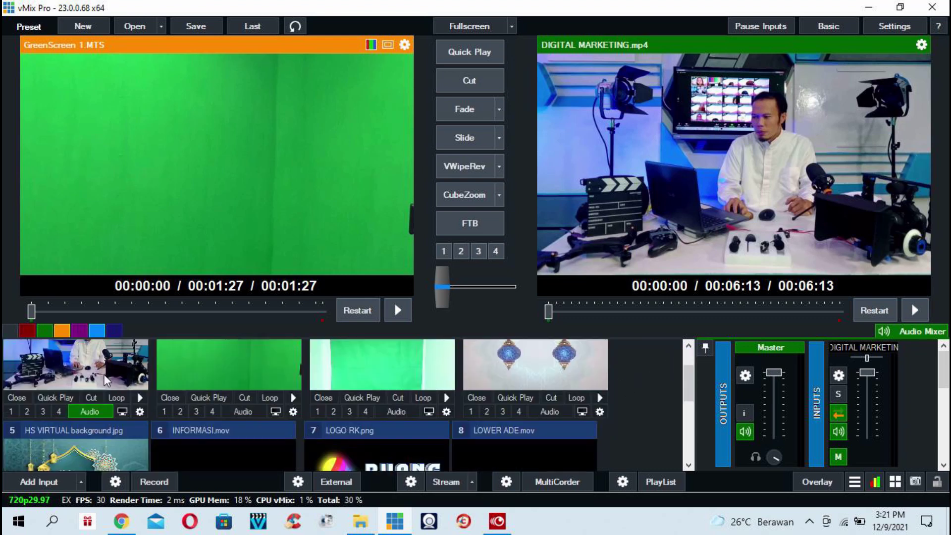
left_click(22, 329)
left_click(46, 331)
left_click(59, 330)
left_click(79, 331)
left_click(96, 331)
left_click(8, 331)
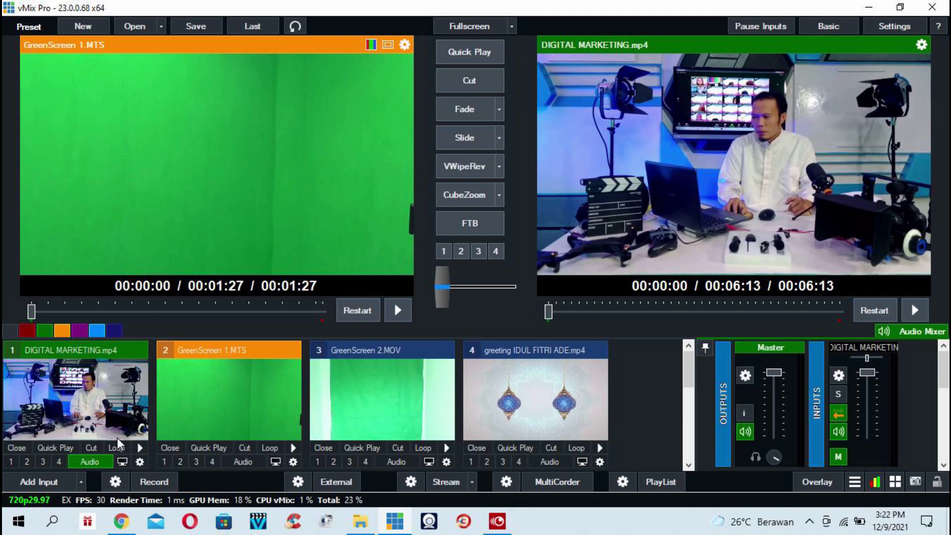
Step: Assign DIGITAL MARKETING.mp4 to the red category, check the red category's inputs and return to showing all inputs
left_click(140, 460)
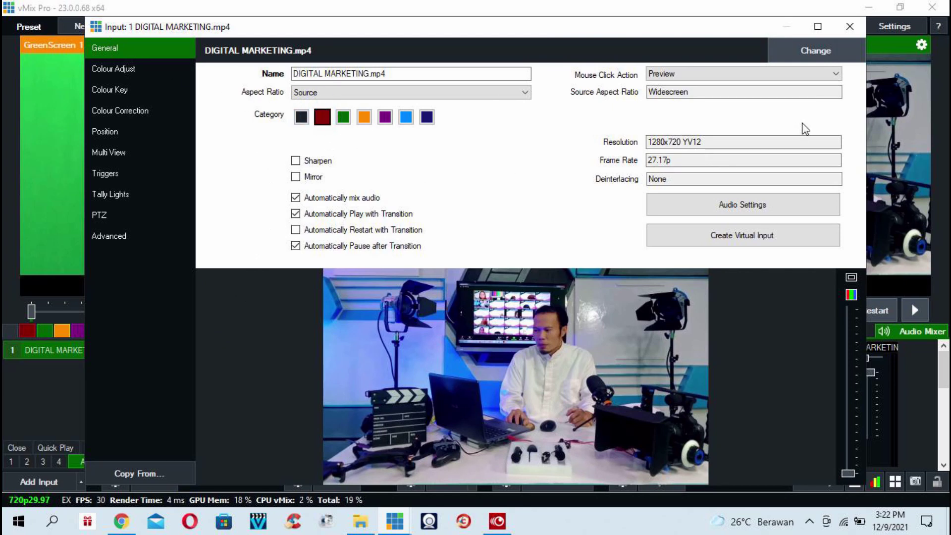
left_click(848, 26)
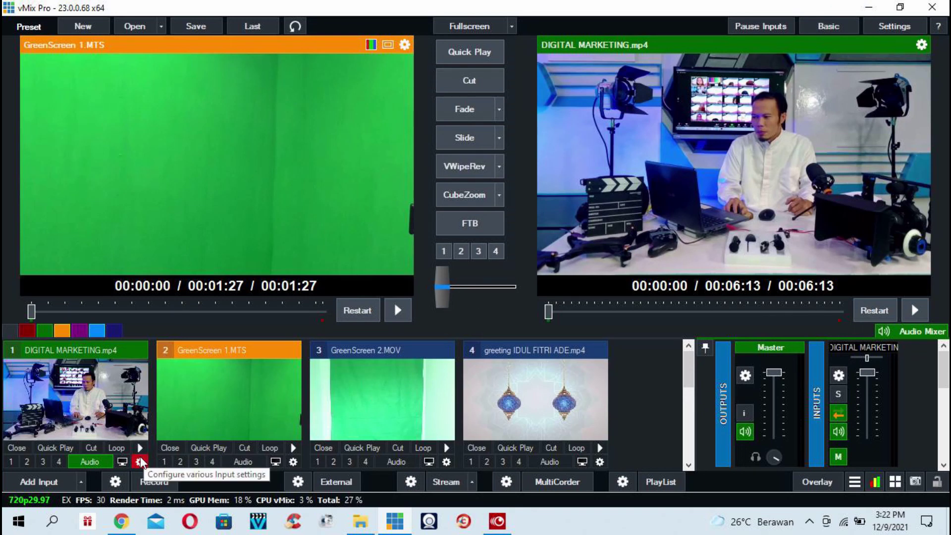
left_click(26, 330)
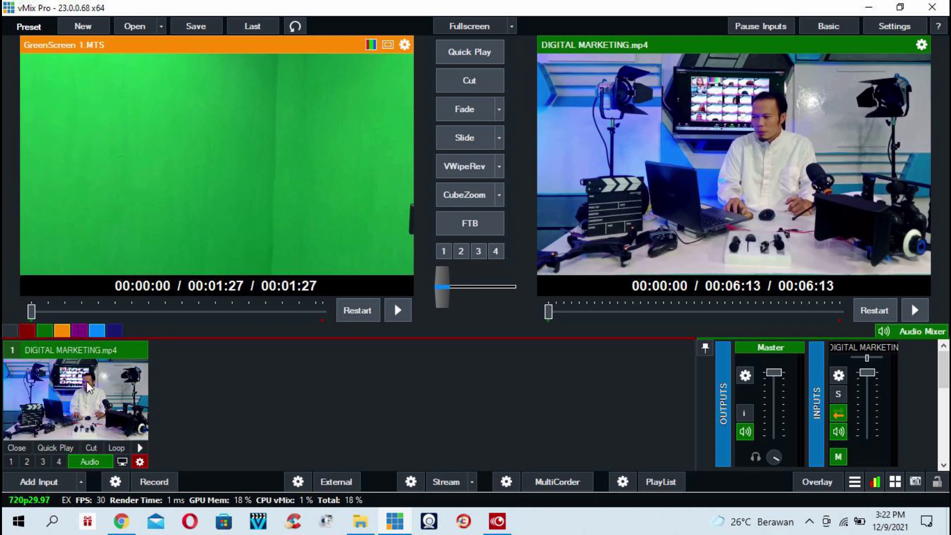
left_click(8, 327)
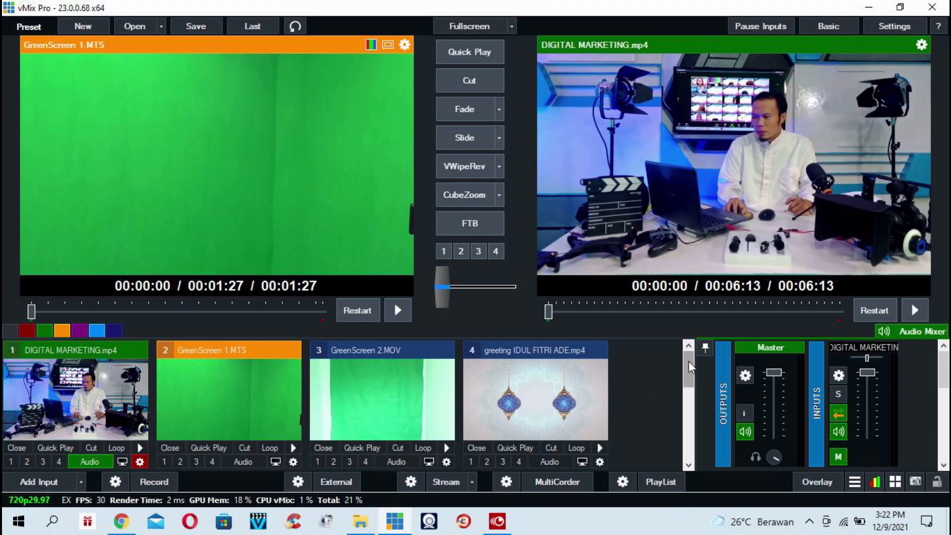
Step: Assign the GreenScreen 1.MTS input to the red category in its general settings
scroll(686, 426, "down", 5)
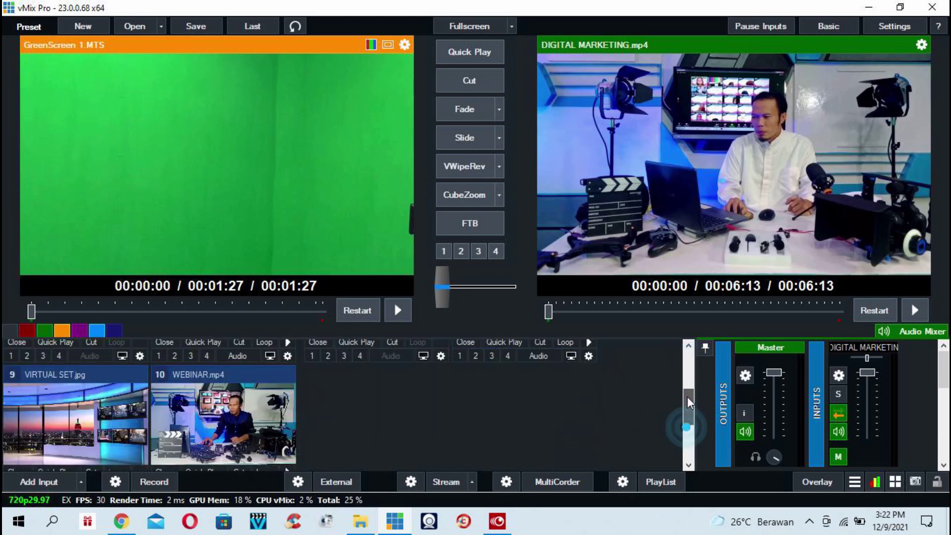
mouse_move(689, 361)
left_mouse_down()
mouse_move(684, 410)
mouse_move(686, 364)
left_mouse_up()
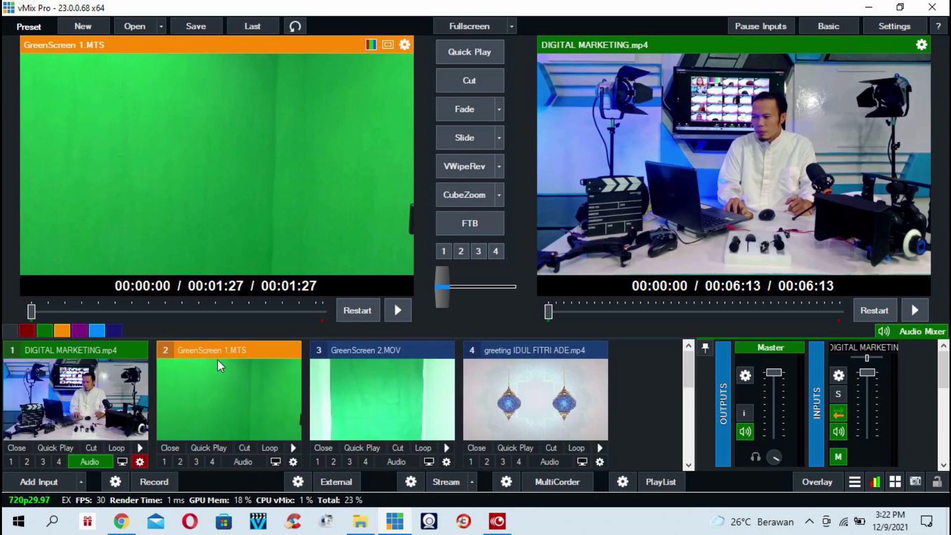
left_click(293, 461)
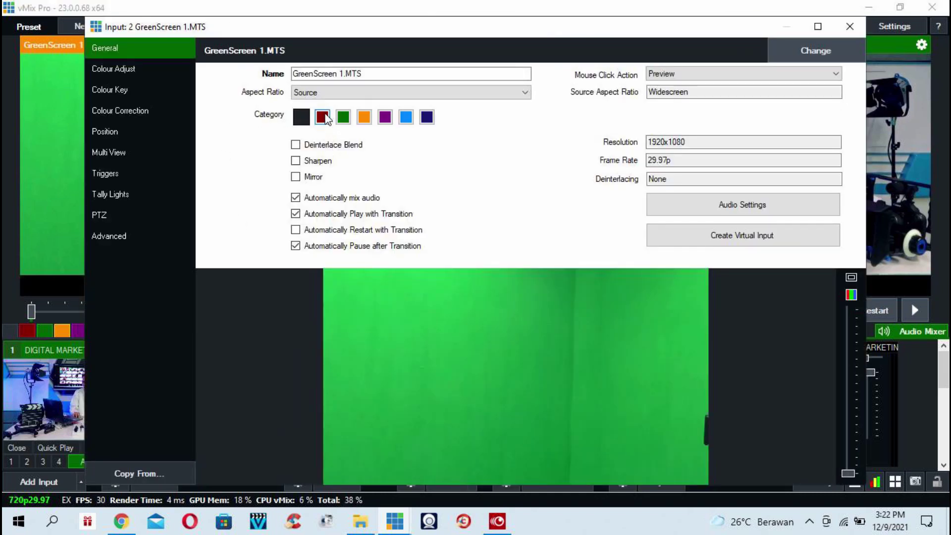
left_click(850, 27)
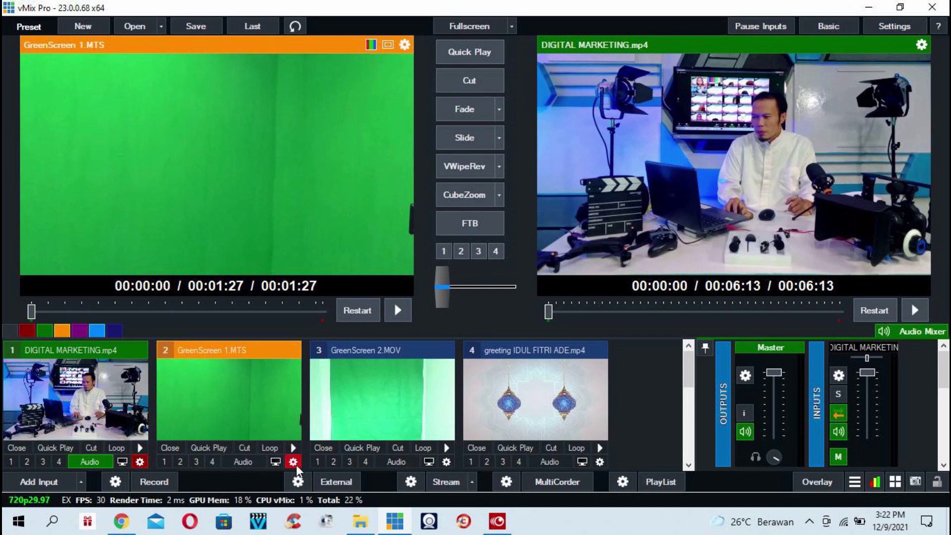
Step: Assign the GreenScreen 2.MOV and greeting IDUL FITRI ADE.mp4 inputs to the red category
left_click(447, 462)
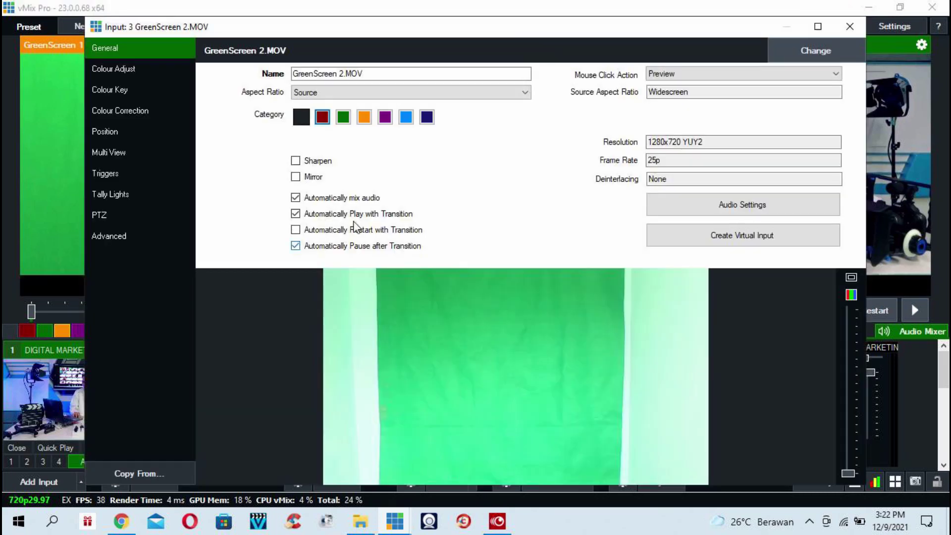
left_click(321, 117)
left_click(850, 27)
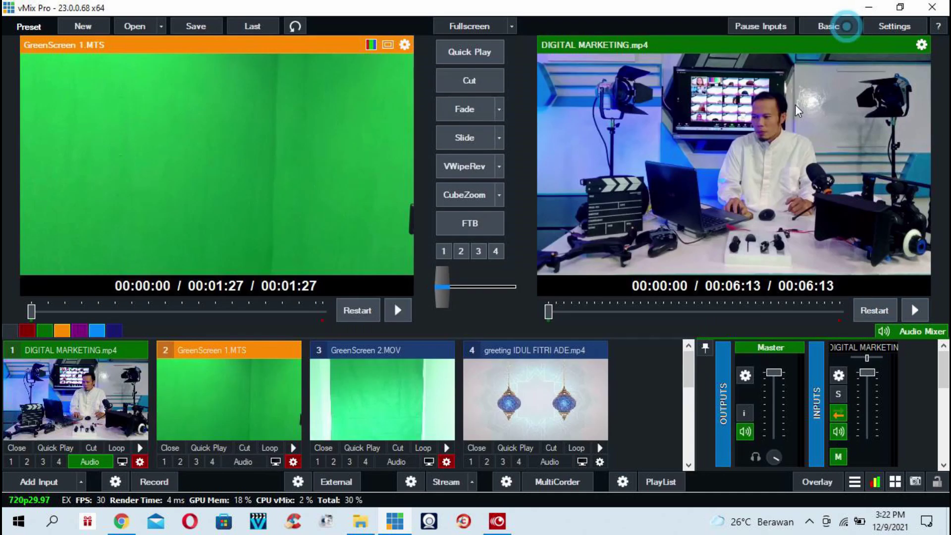
left_click(599, 461)
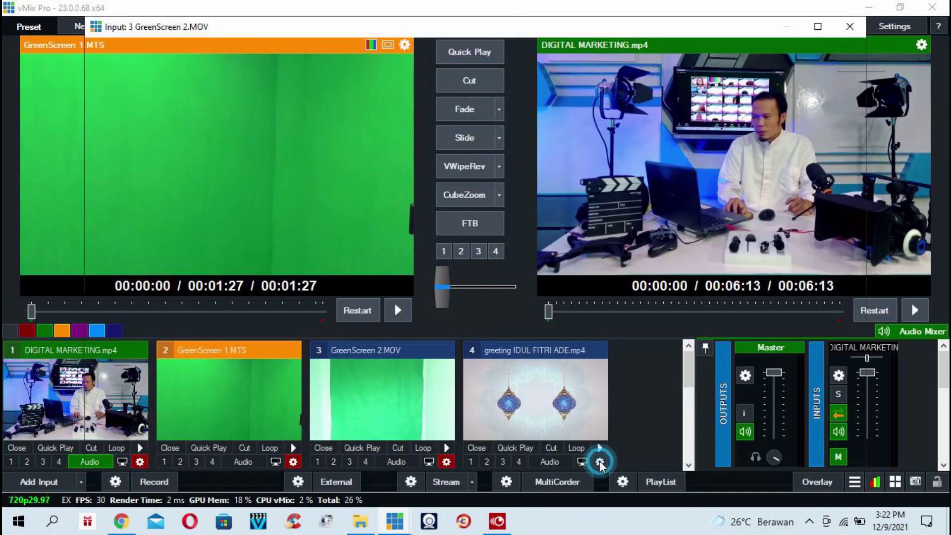
left_click(322, 117)
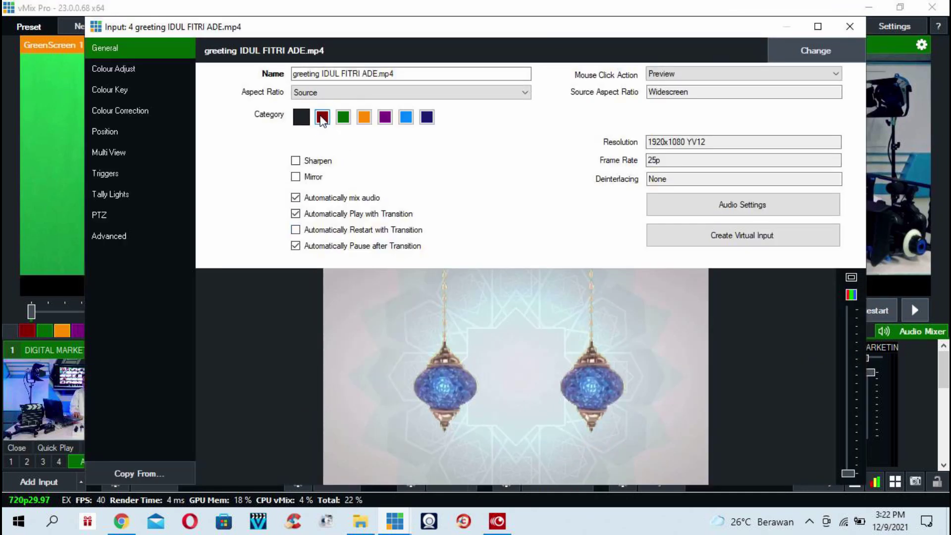
left_click(845, 31)
Step: Assign the HS VIRTUAL background.jpg image input to the green category in its general settings
scroll(445, 352, "down", 2)
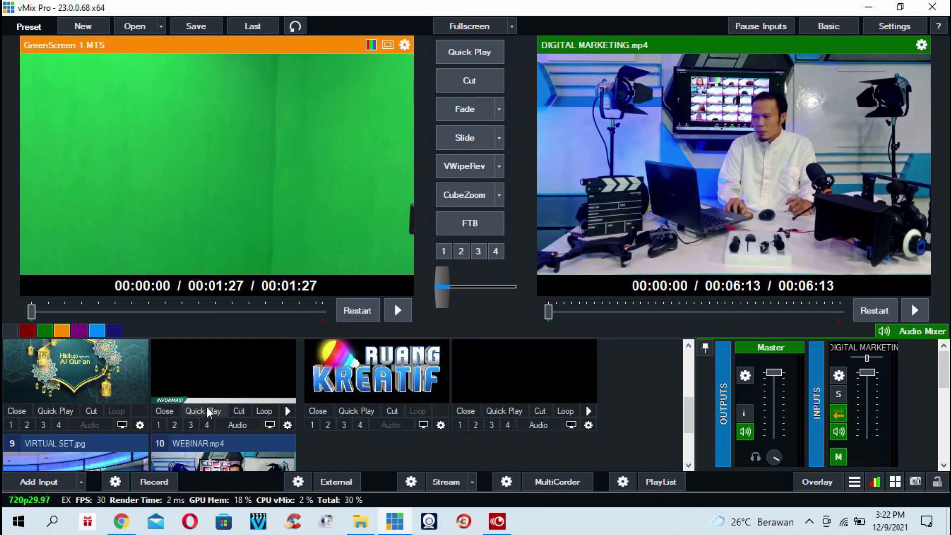
scroll(81, 369, "up", 1)
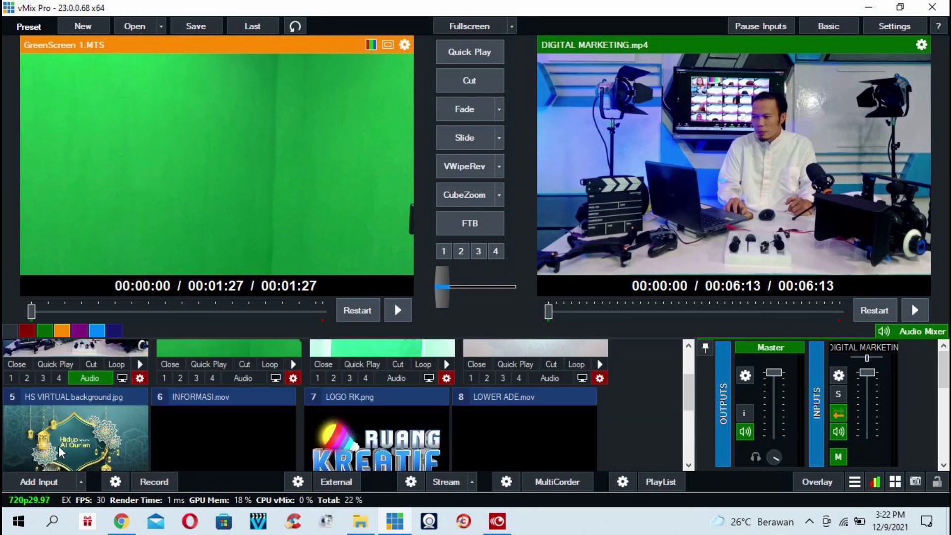
scroll(69, 438, "down", 1)
scroll(71, 440, "down", 1)
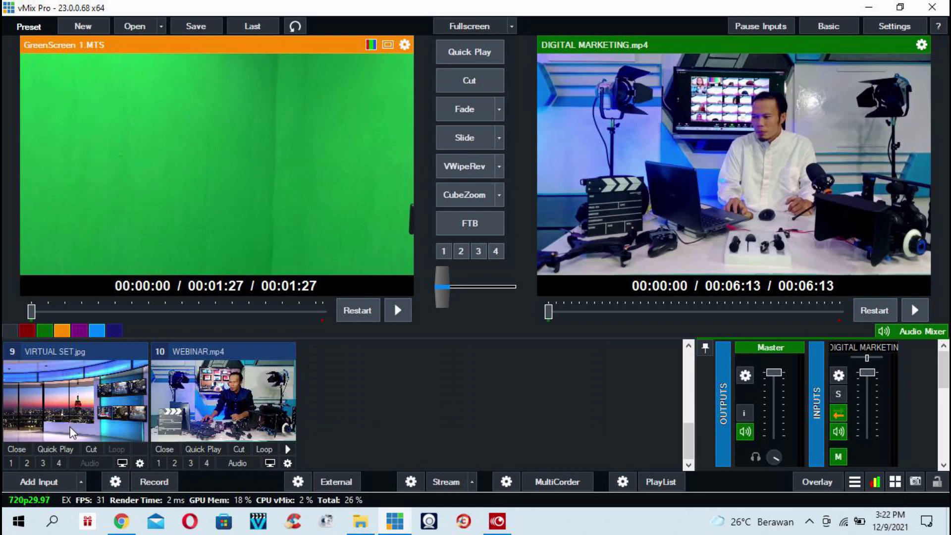
scroll(71, 436, "up", 1)
scroll(70, 426, "up", 1)
scroll(69, 426, "down", 1)
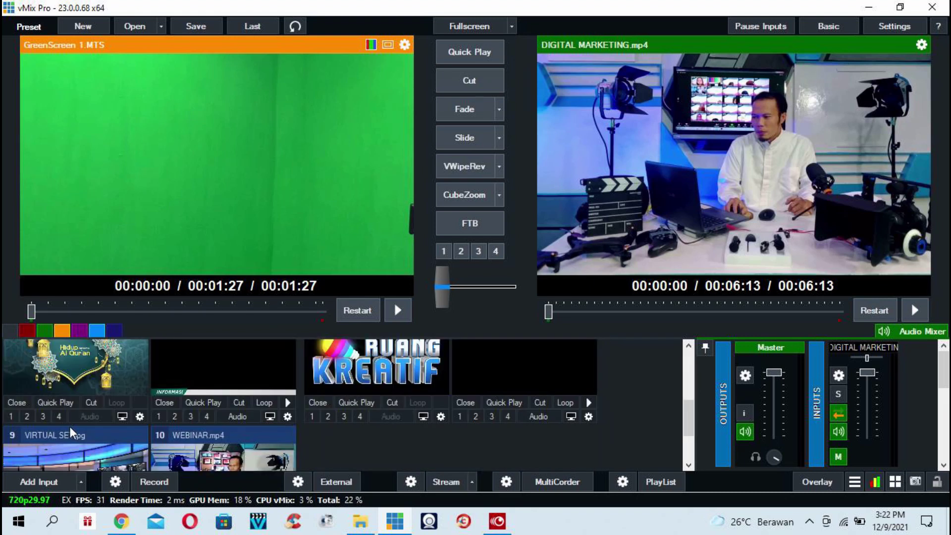
left_click(139, 416)
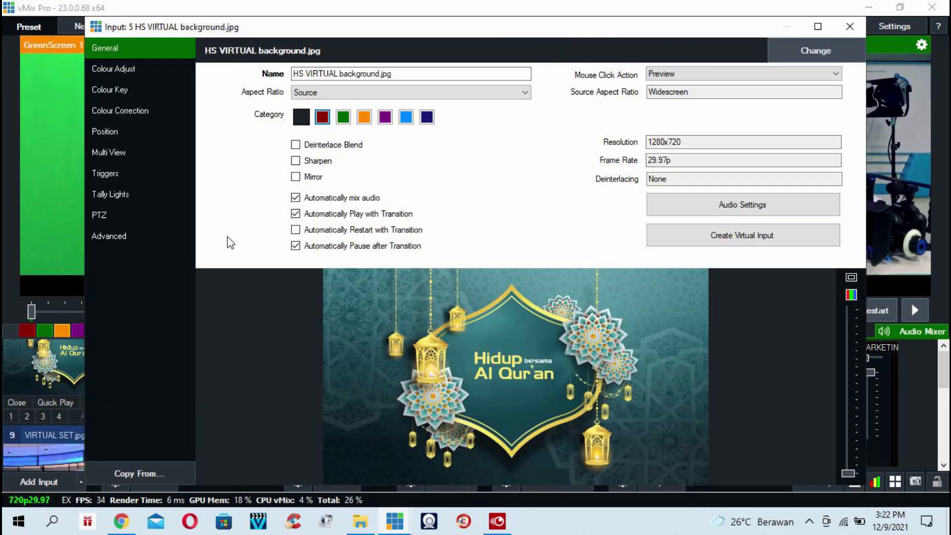
left_click(343, 116)
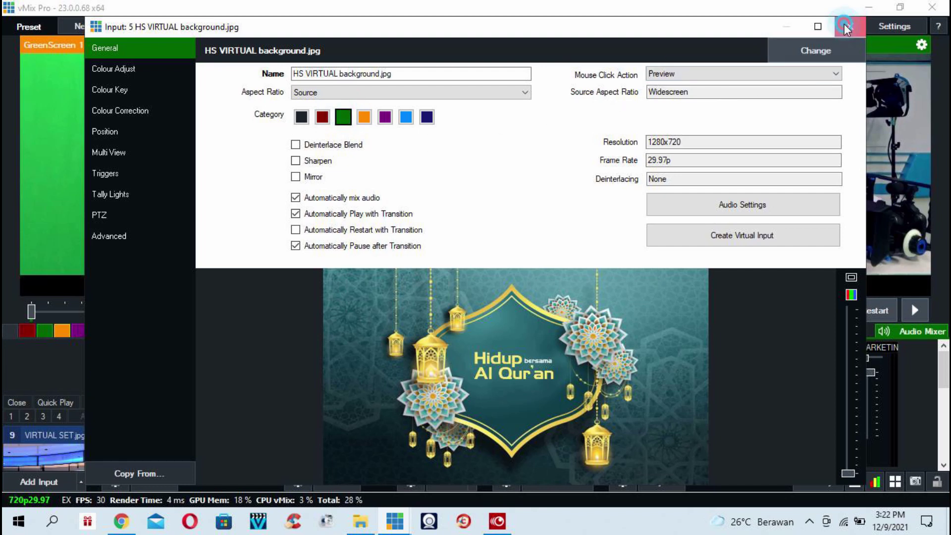
left_click(849, 26)
Step: Assign the VIRTUAL SET.jpg image input to the green category in its general settings
scroll(114, 415, "down", 1)
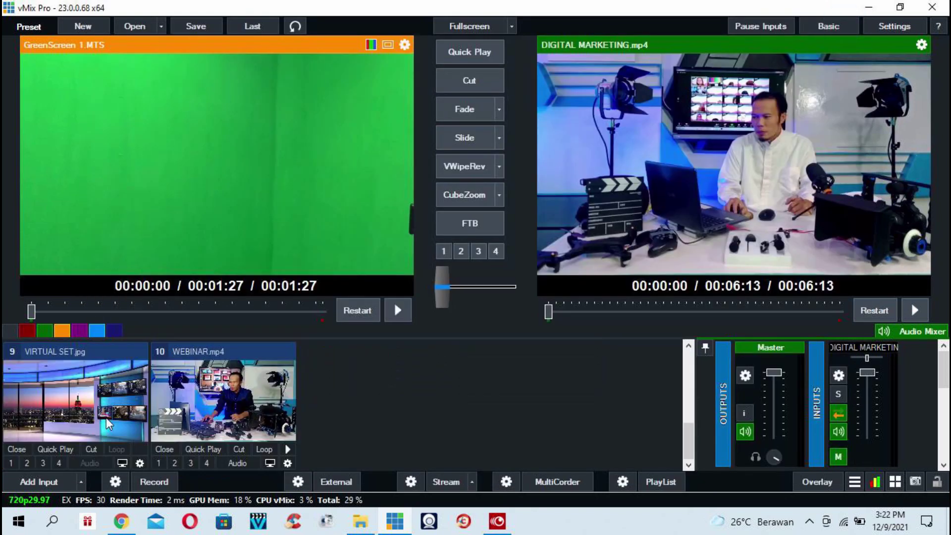
left_click(140, 462)
left_click(343, 116)
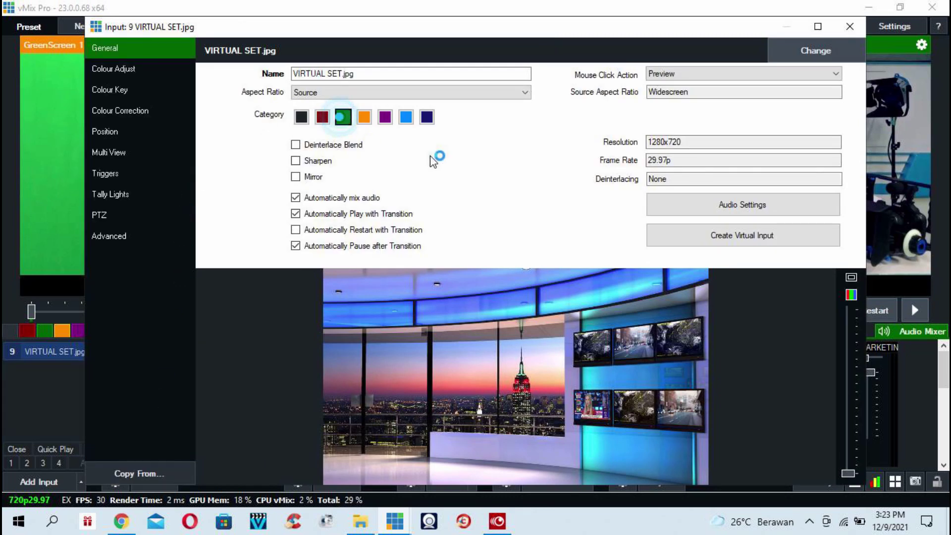
Step: Leave the VIRTUAL SET.jpg settings and check the inputs in the green and red categories before showing all inputs again
left_click(848, 27)
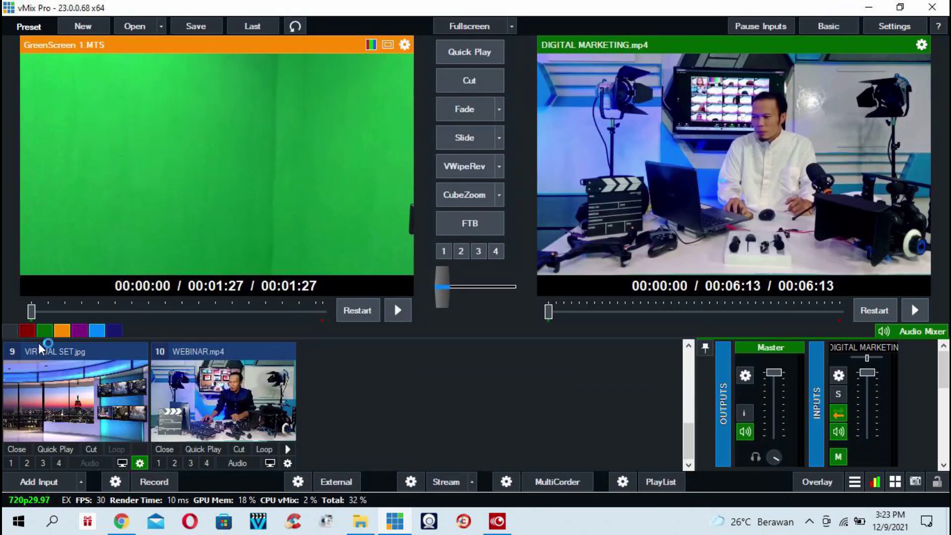
left_click(46, 330)
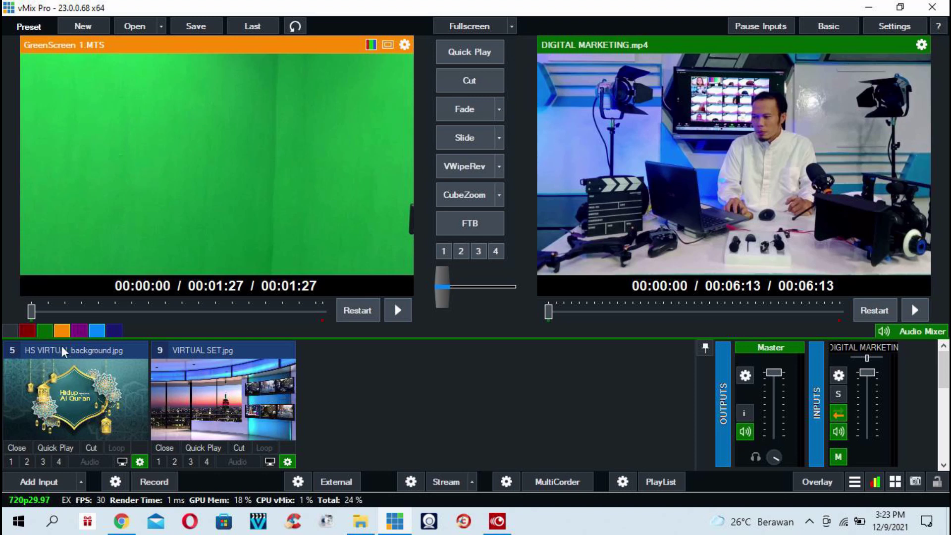
left_click(26, 330)
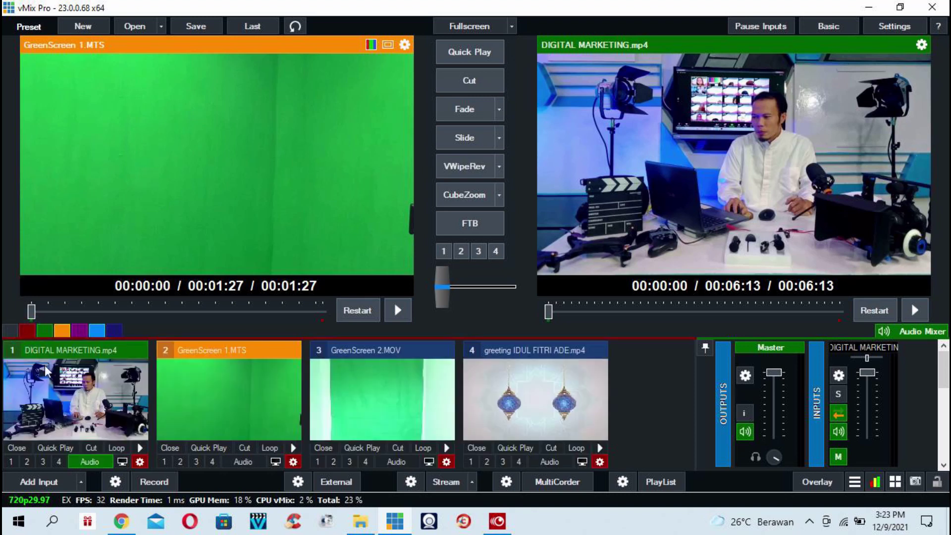
left_click(10, 331)
Step: Assign the INFORMASI.mov input to the orange category in its general settings
scroll(451, 400, "down", 3)
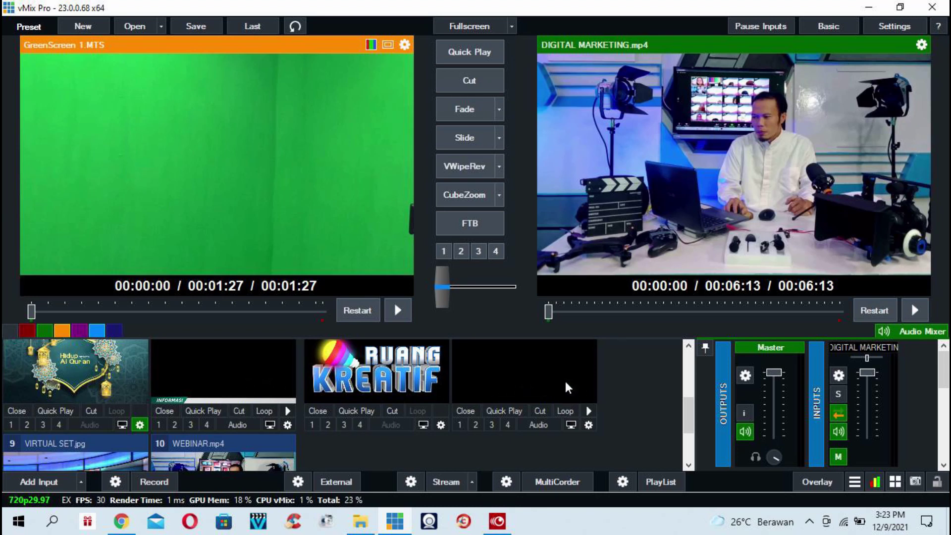
scroll(565, 384, "up", 1)
scroll(567, 387, "down", 2)
scroll(566, 384, "up", 1)
scroll(509, 373, "down", 2)
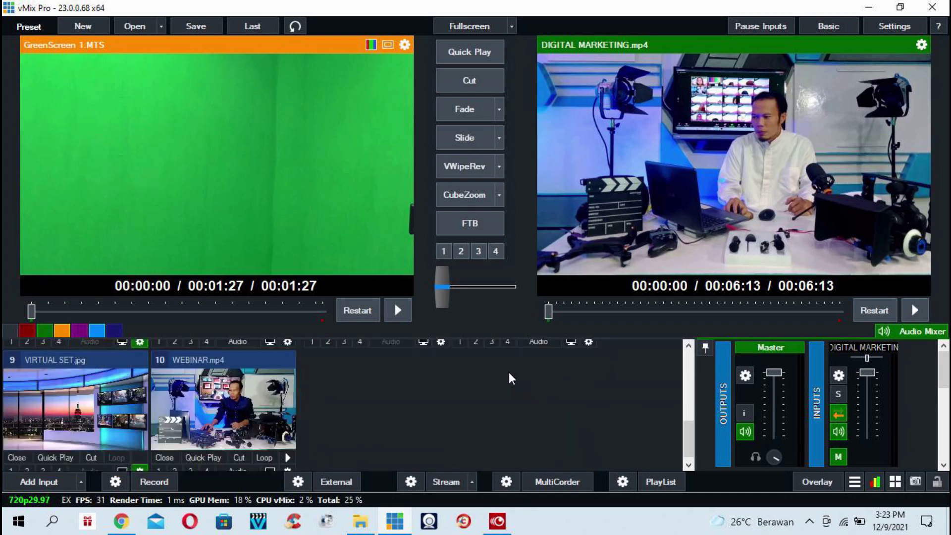
scroll(509, 378, "up", 2)
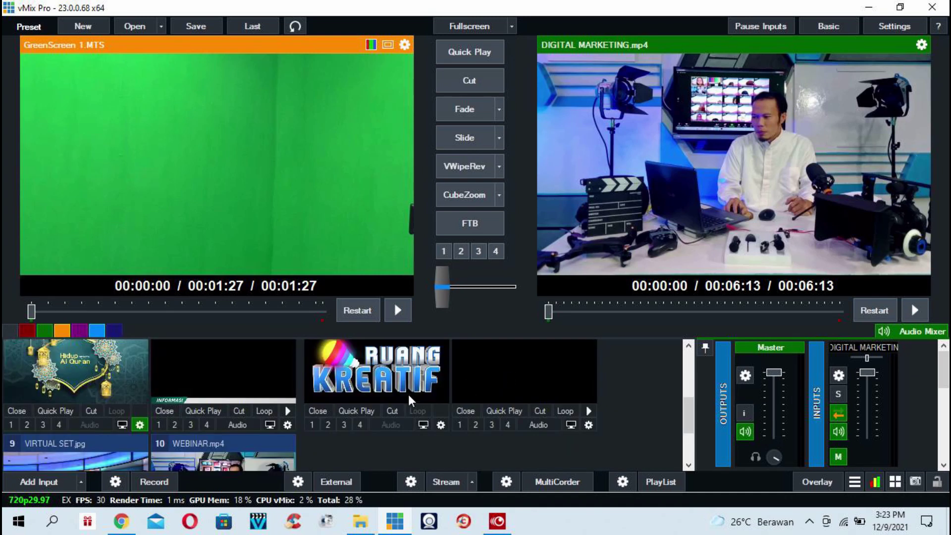
left_click(285, 421)
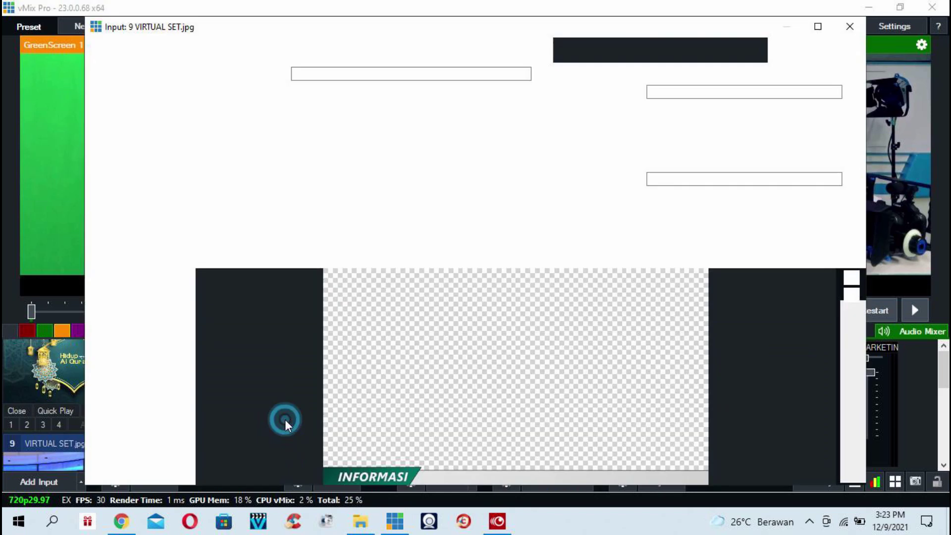
left_click(364, 117)
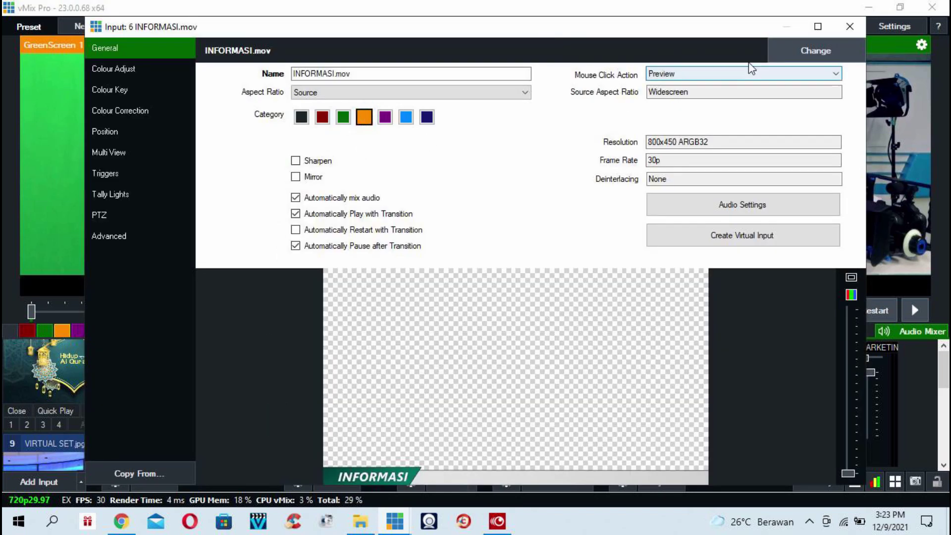
left_click(850, 26)
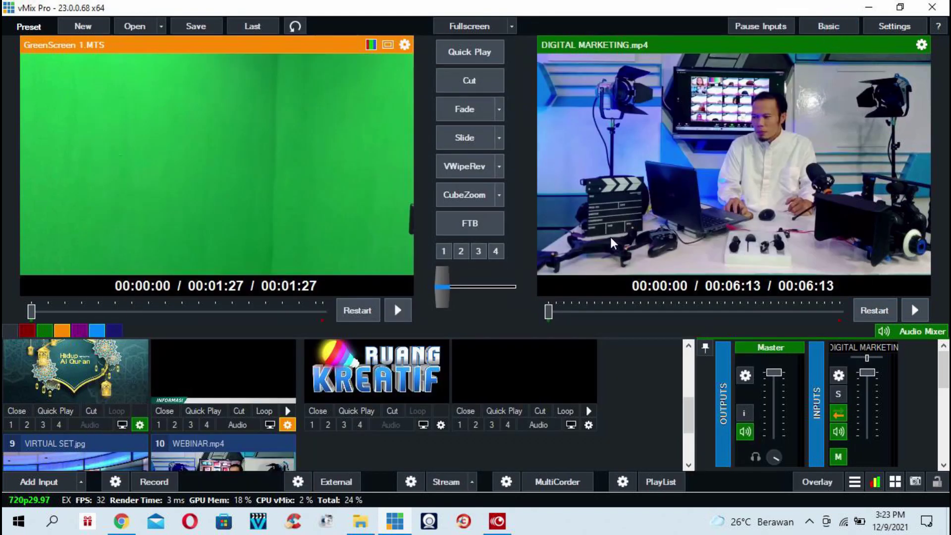
Step: Assign the LOGO RK.png input to the orange category in its general settings
left_click(441, 424)
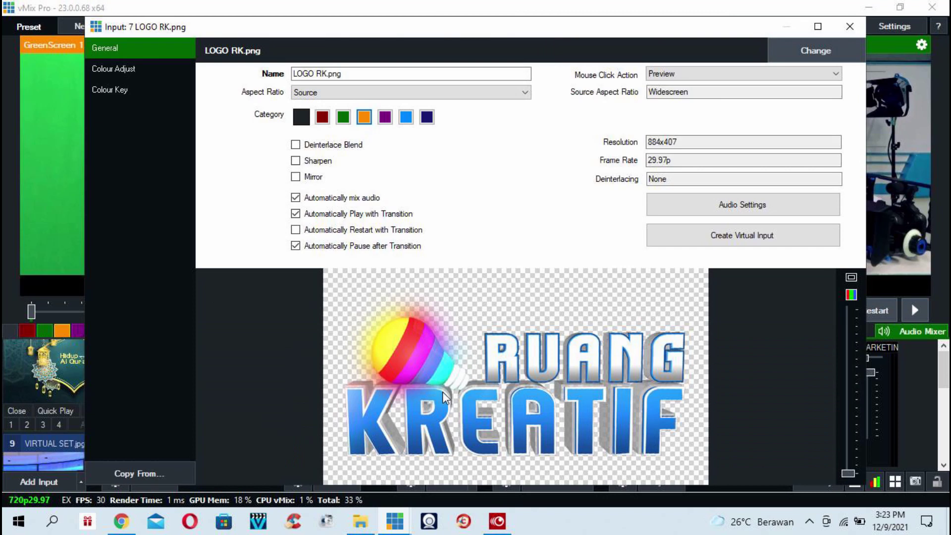
left_click(364, 117)
left_click(849, 27)
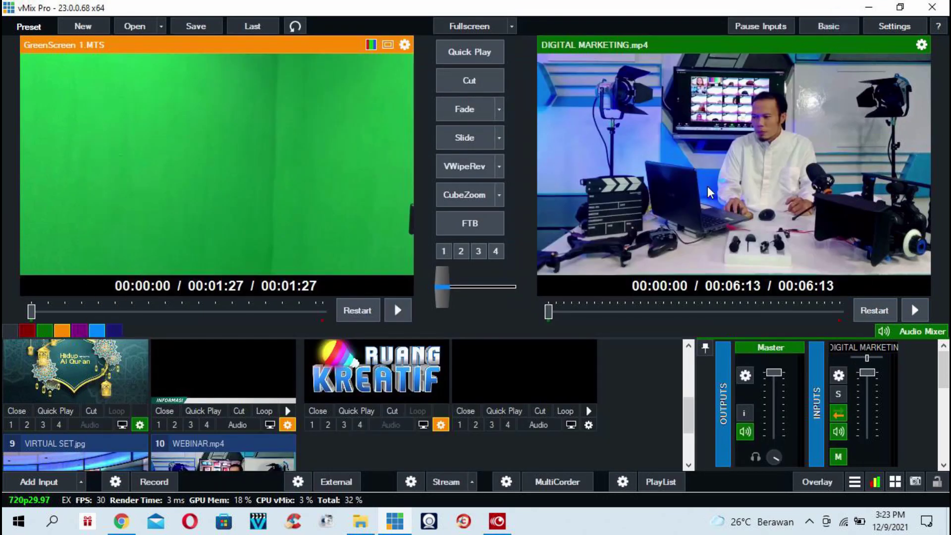
Step: Assign the LOWER ADE.mov input to the orange category in its general settings
left_click(588, 424)
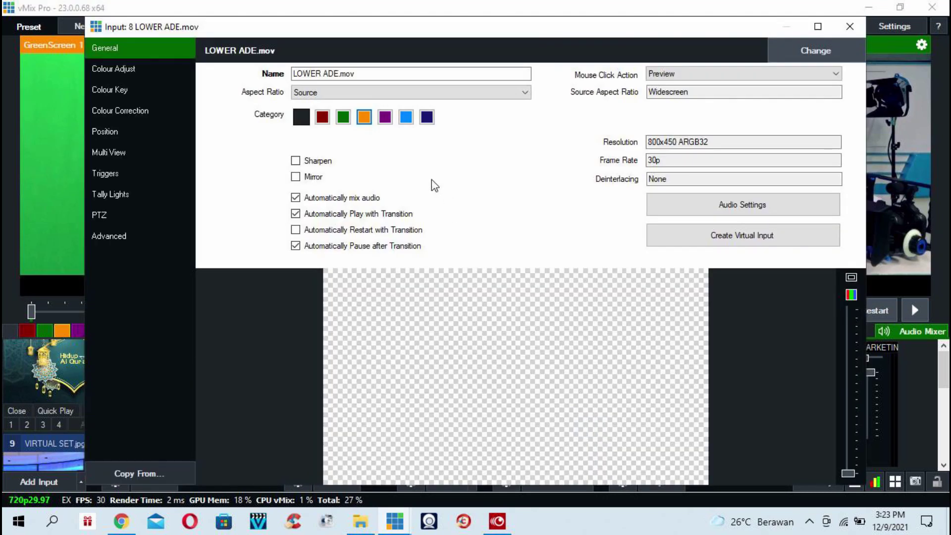
left_click(364, 117)
left_click(849, 27)
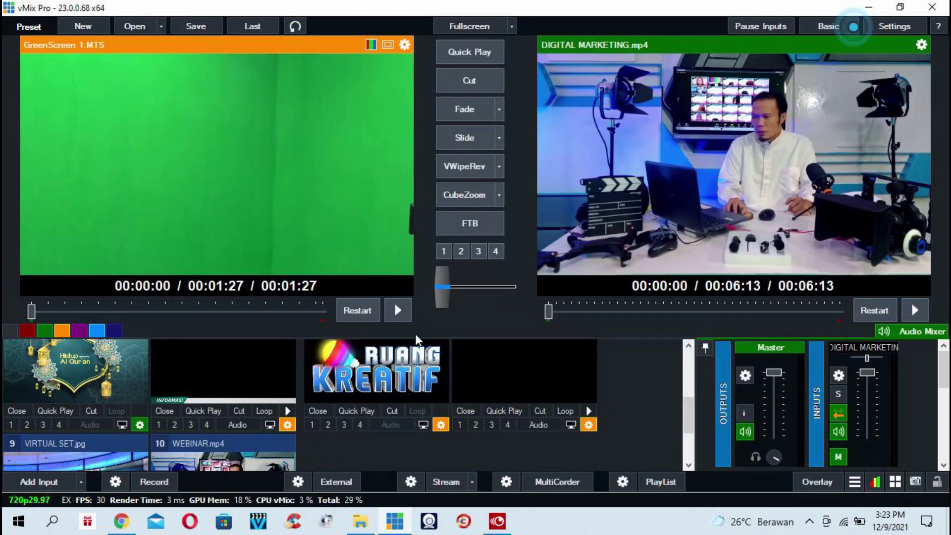
Step: Filter the inputs by the orange category and play LOWER ADE.mov there before showing all inputs again
left_click(60, 331)
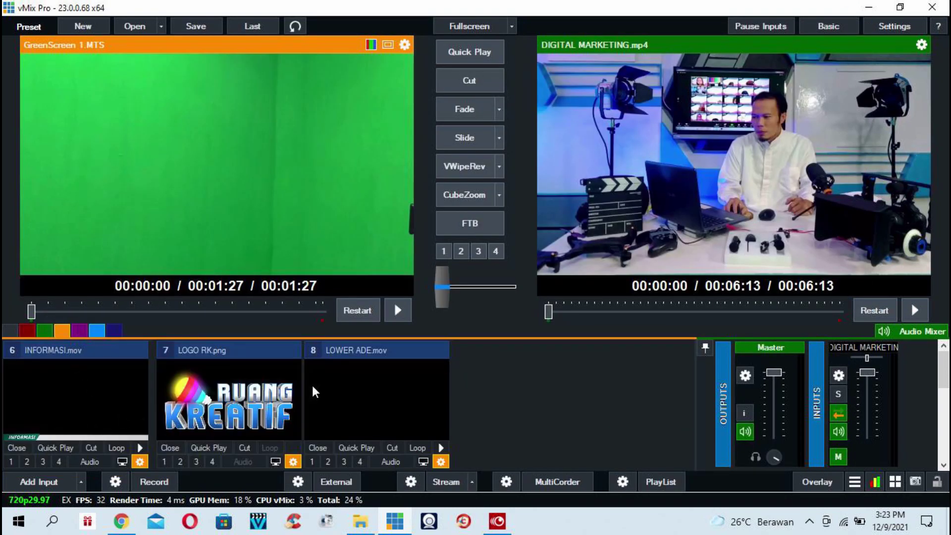
left_click(443, 445)
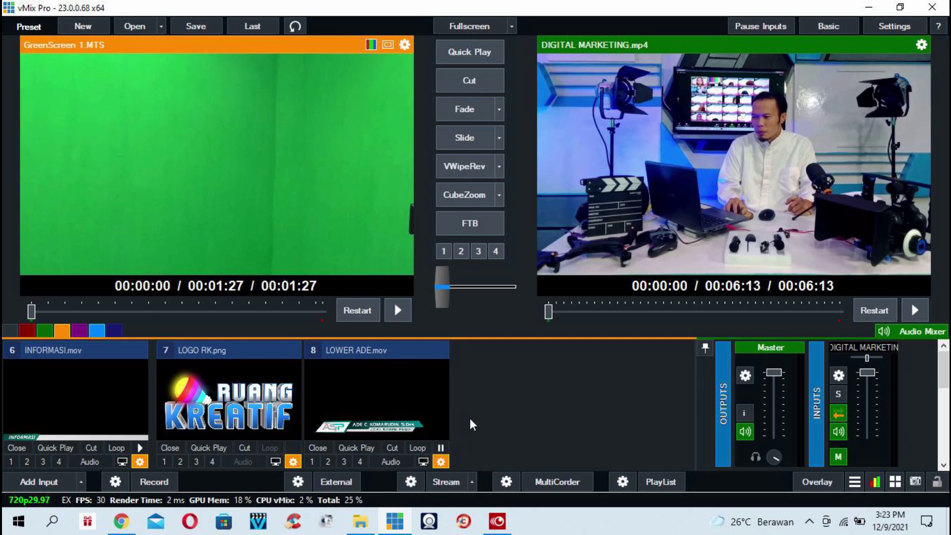
left_click(13, 329)
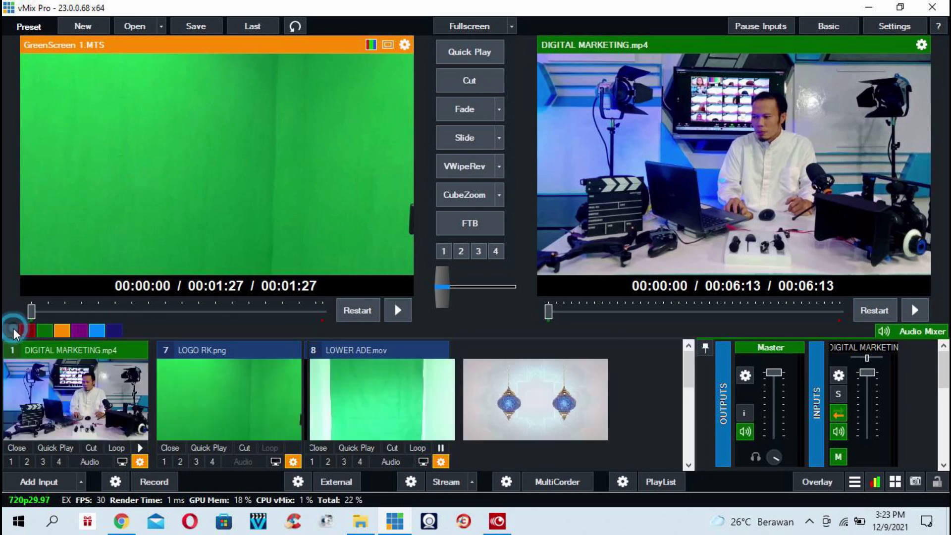
Step: Start adding a camera input and try USB2.0 VGA UVC WebCam and Sample Input as its camera source
left_click(42, 481)
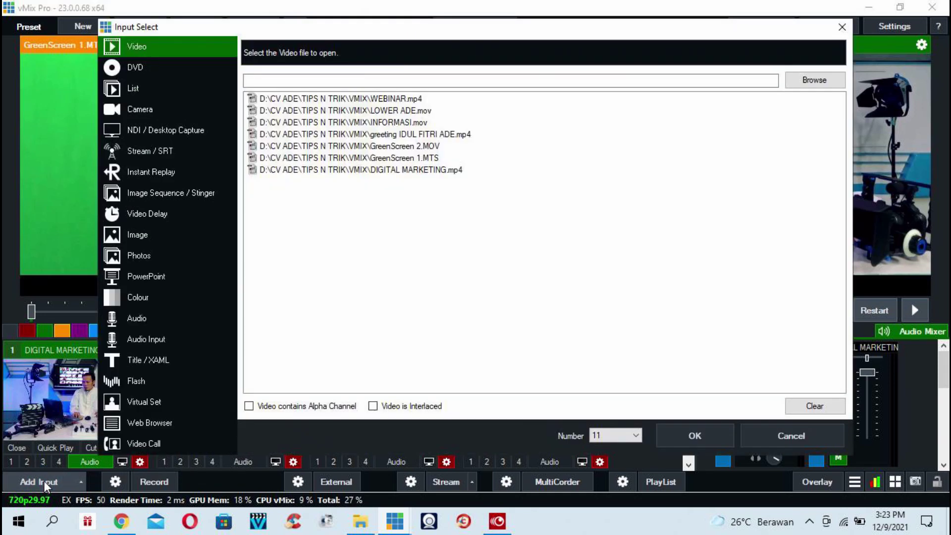
left_click(139, 111)
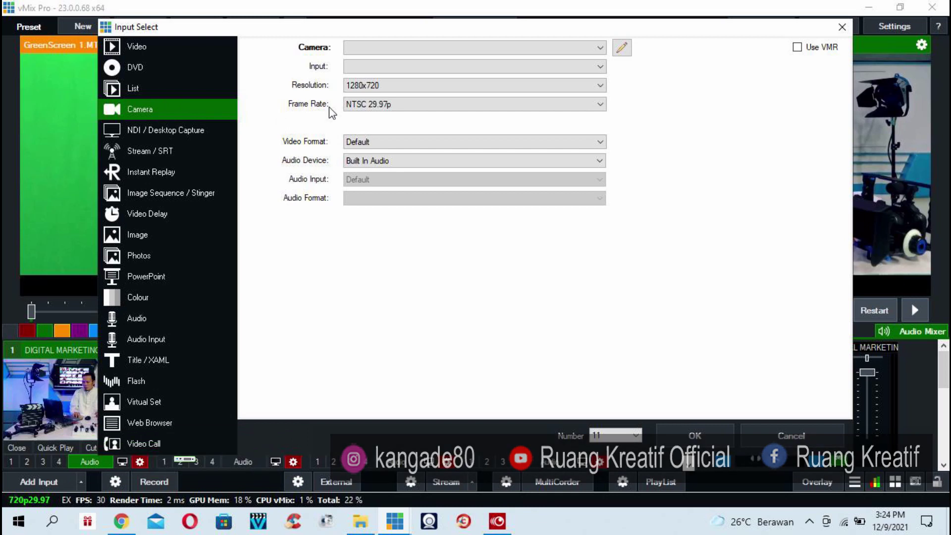
left_click(552, 49)
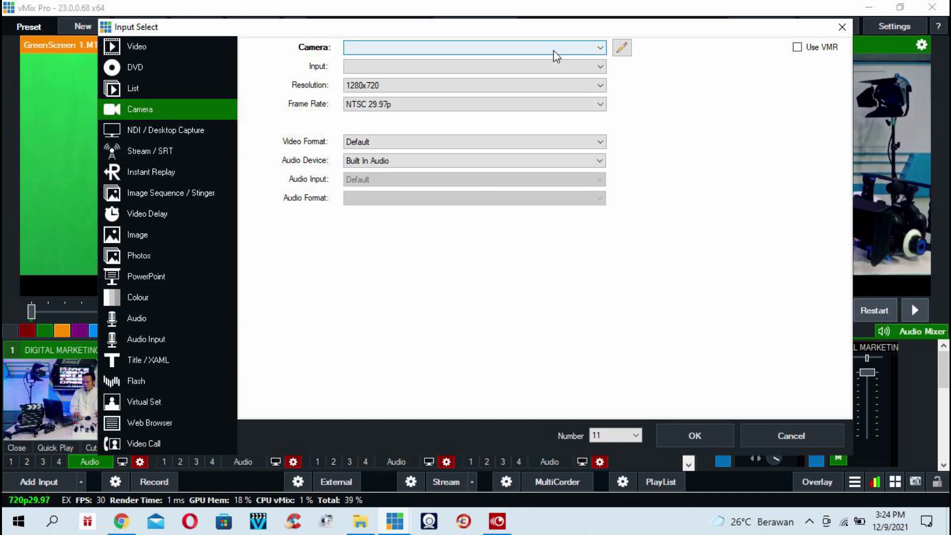
left_click(553, 49)
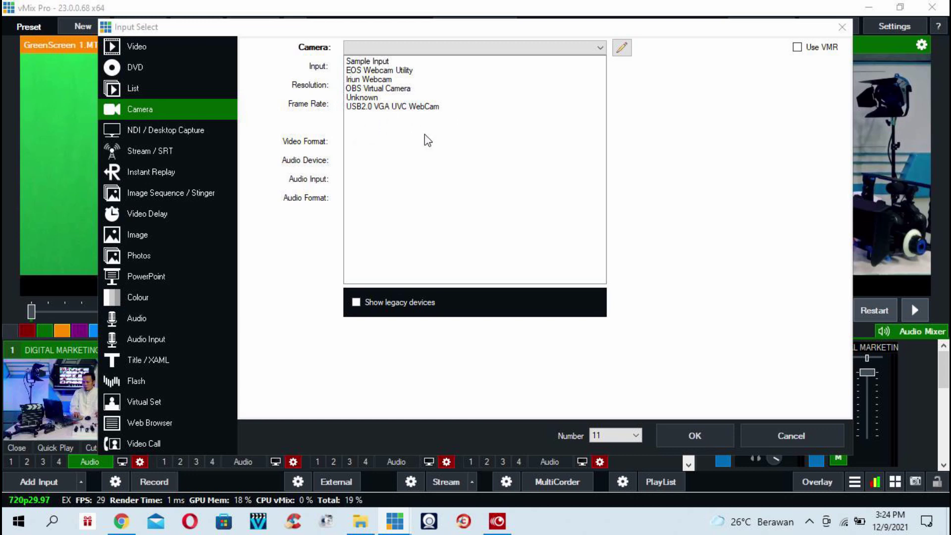
left_click(404, 114)
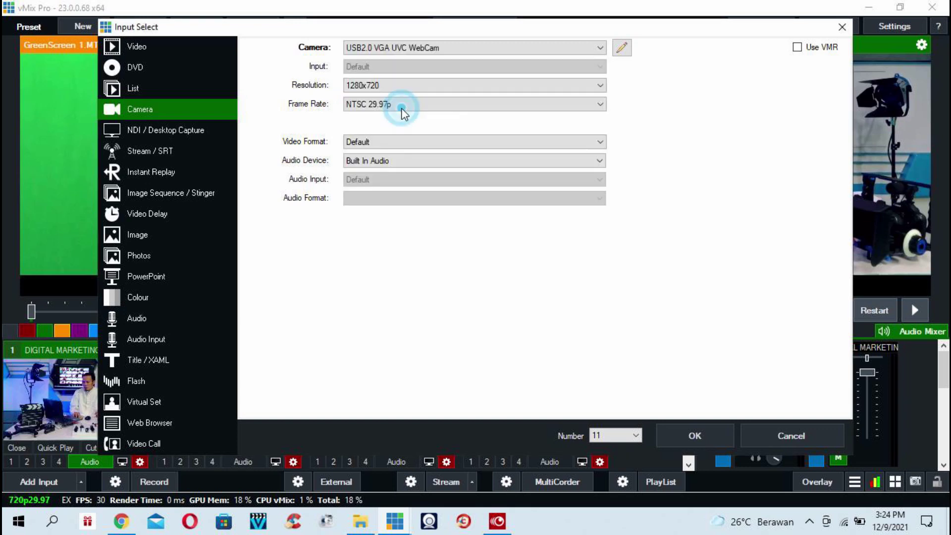
left_click(424, 50)
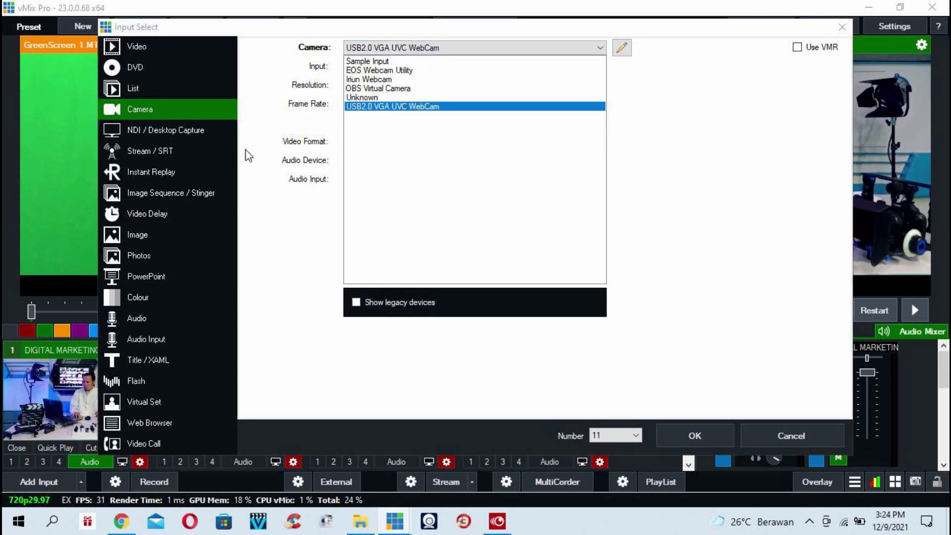
left_click(382, 60)
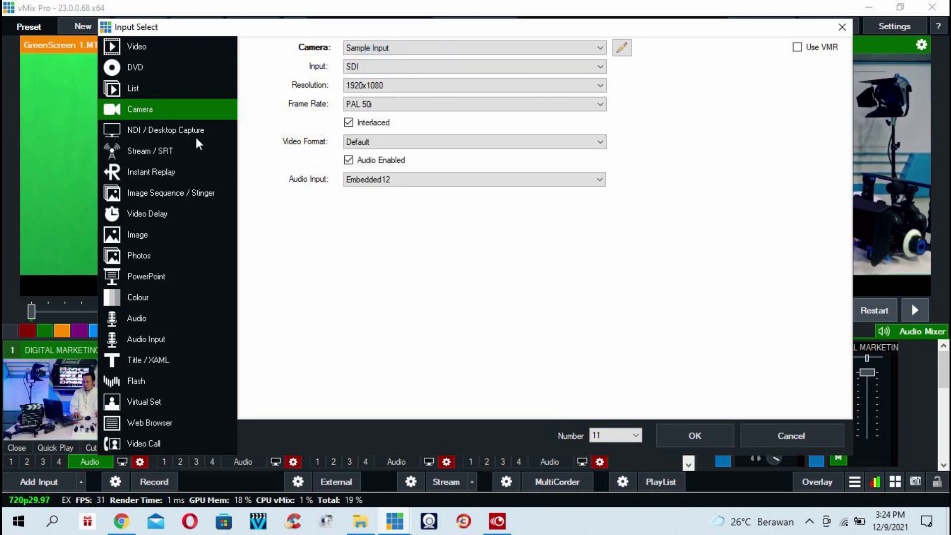
Step: Examine the NDI sources and the list of available camera devices for the new input
left_click(161, 130)
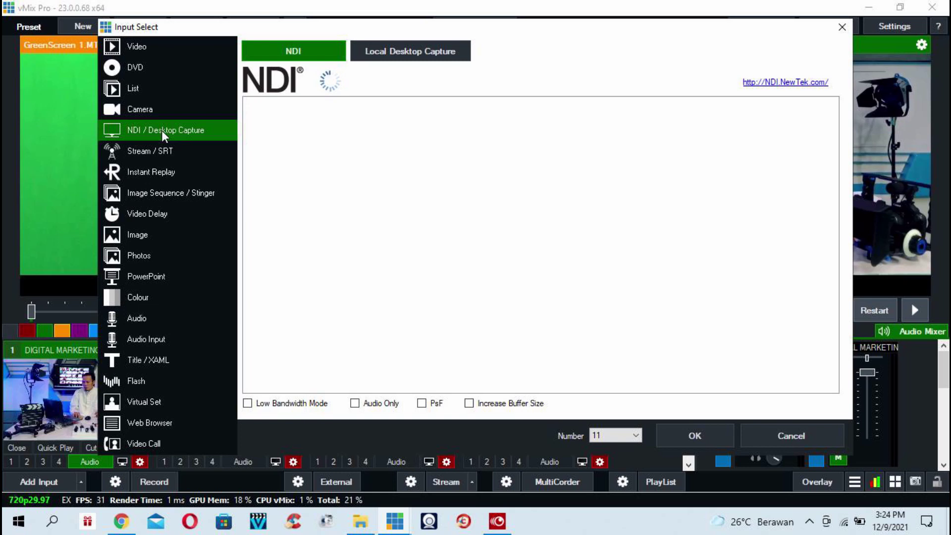
left_click(138, 106)
left_click(431, 48)
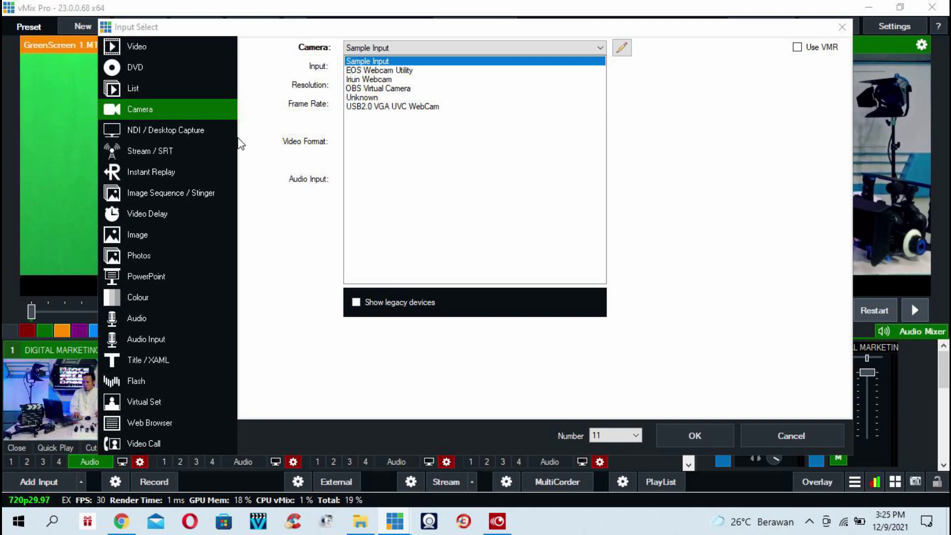
left_click(177, 132)
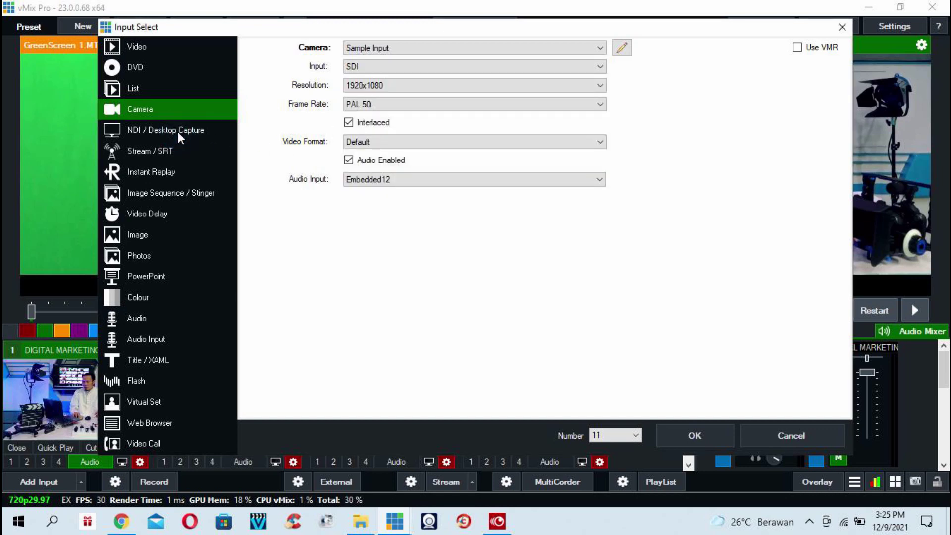
left_click(178, 131)
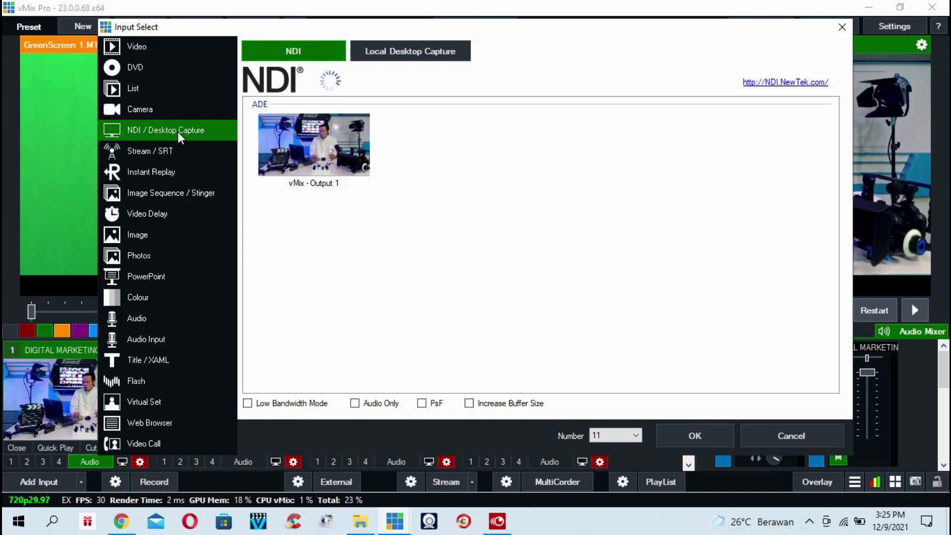
Step: Look at the Chrome window, and examine the local desktop capture sources in vMix before cancelling the new input
left_click(121, 525)
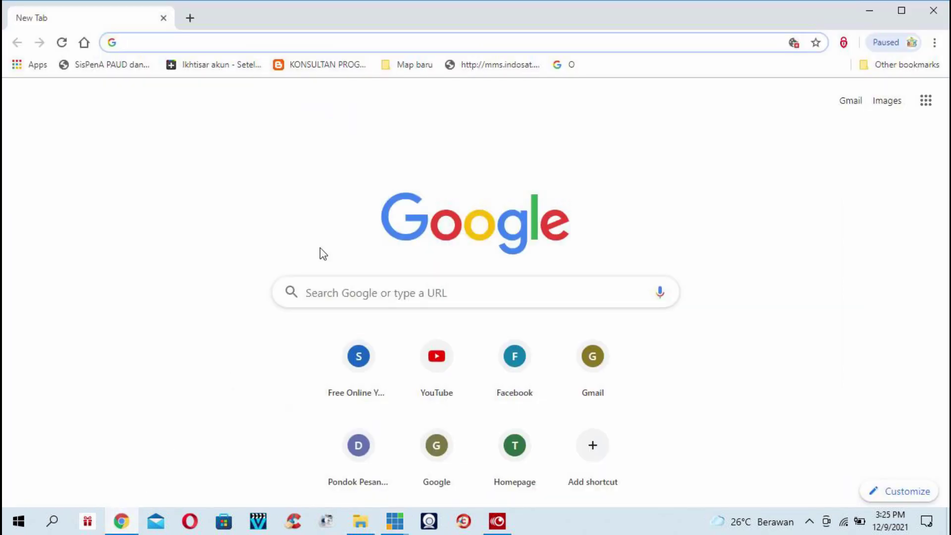
left_click(869, 10)
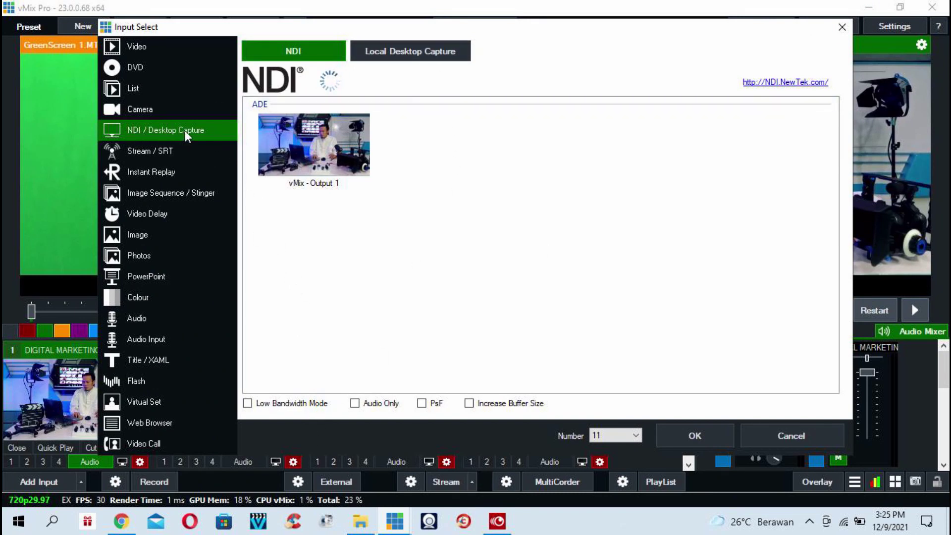
left_click(416, 55)
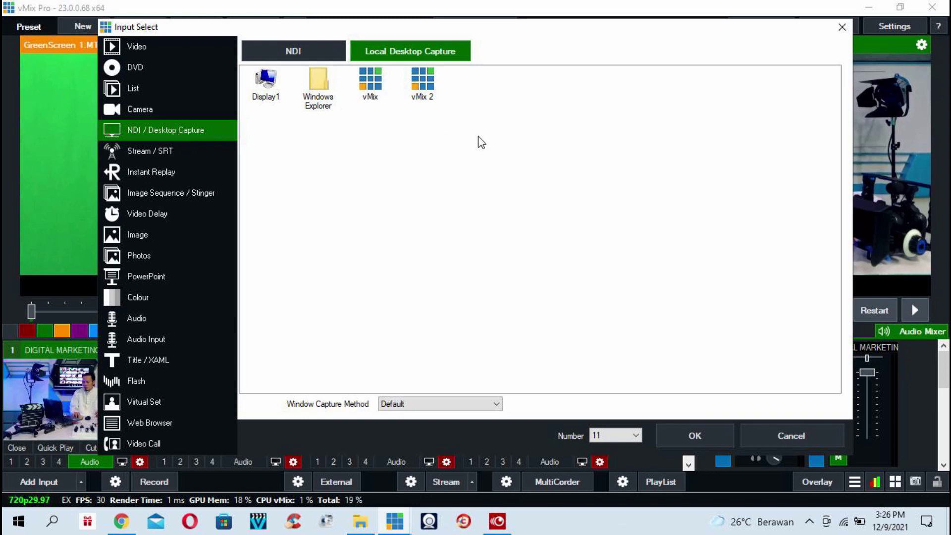
left_click(792, 437)
Step: Switch to Chrome and open an additional new tab, leaving the browser window open on returning to vMix
left_click(122, 521)
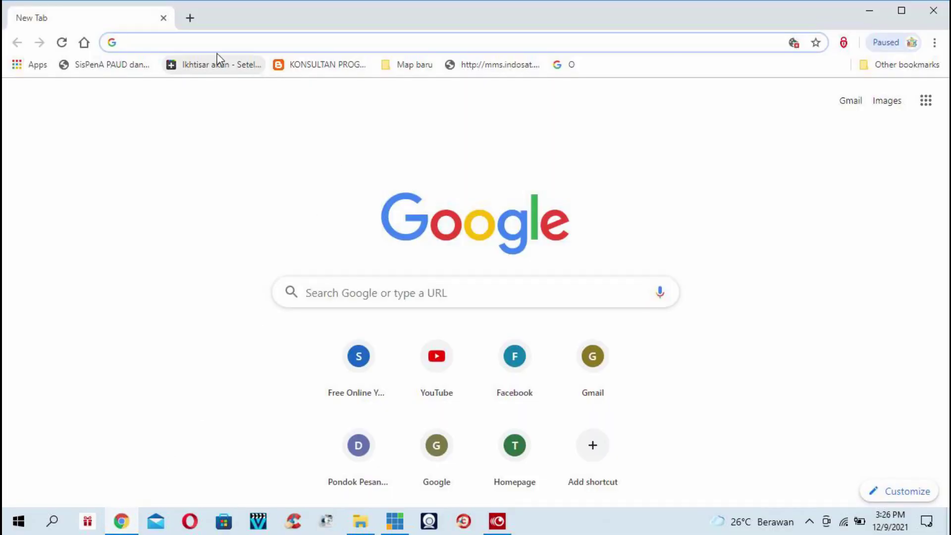
left_click(189, 18)
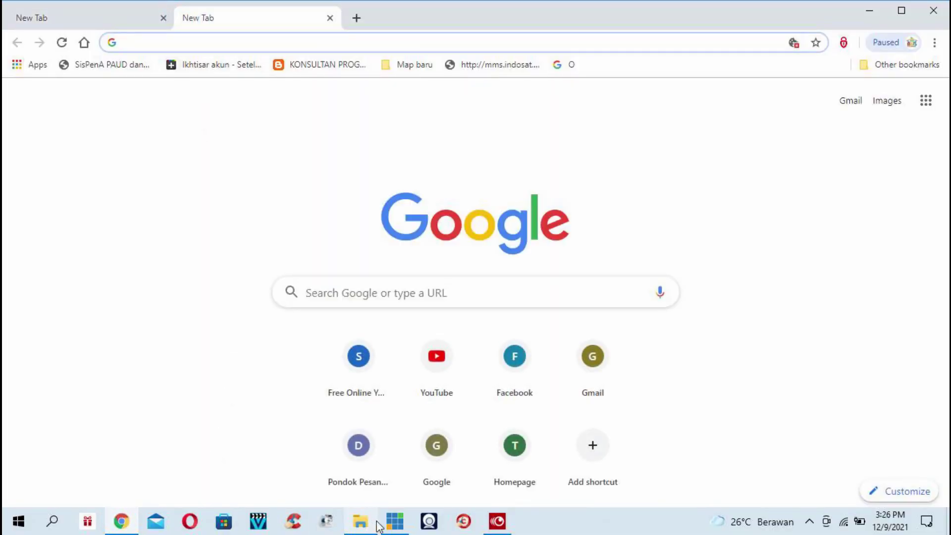
left_click(395, 523)
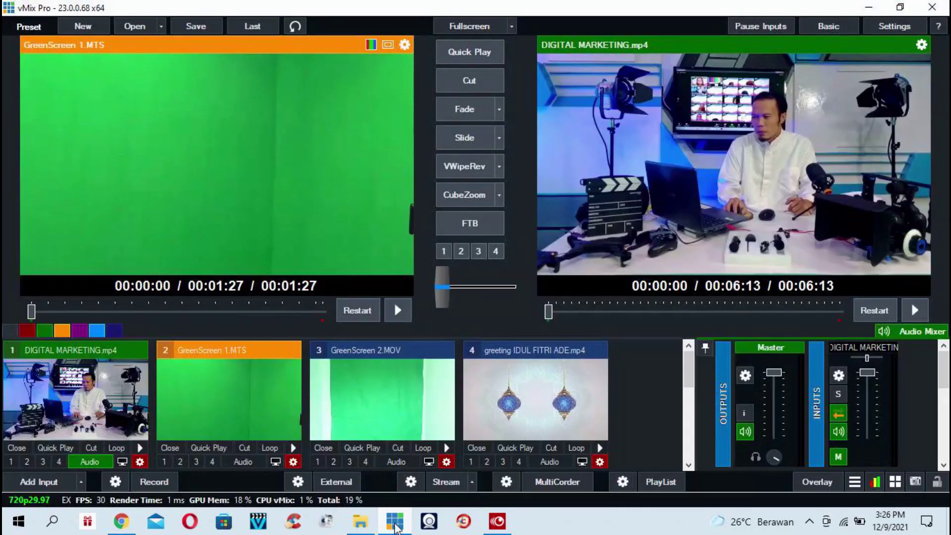
Step: Add a local desktop capture input of the Google Chrome window
left_click(56, 481)
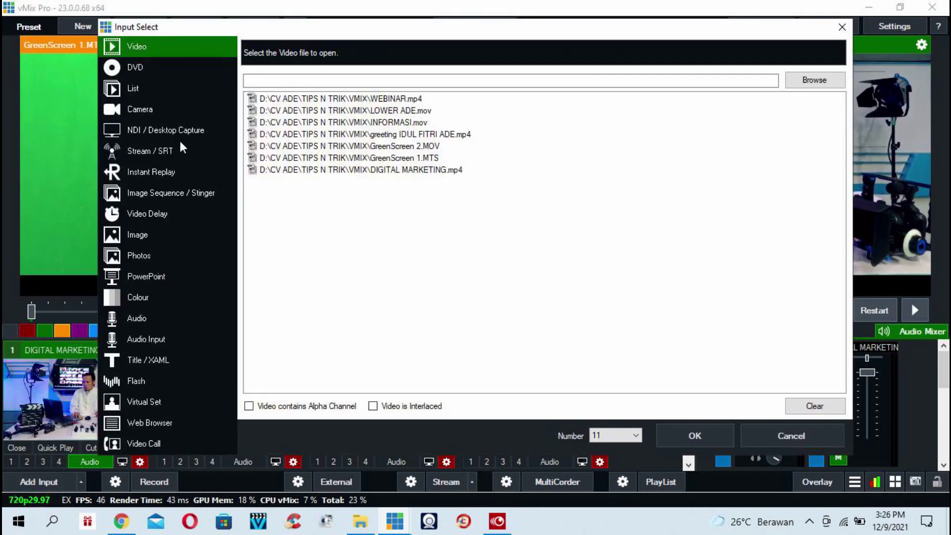
left_click(169, 130)
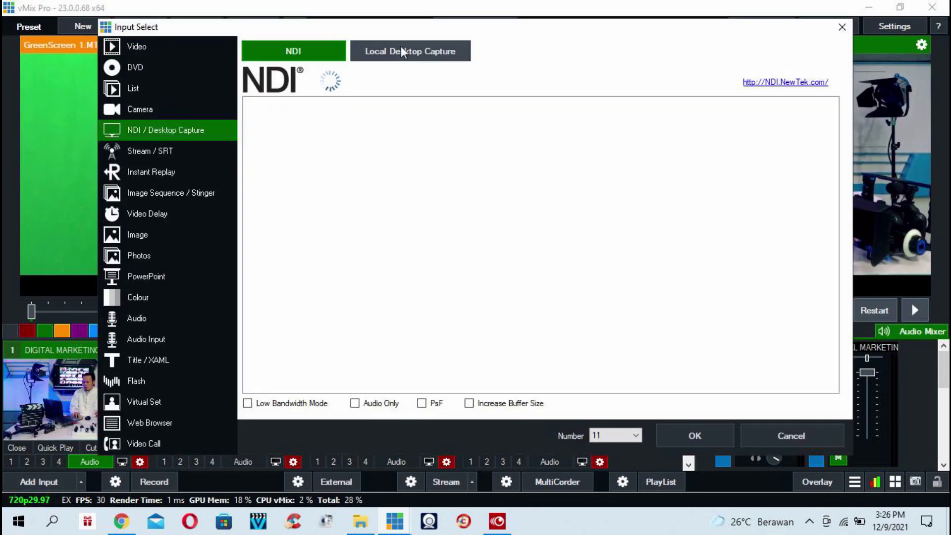
left_click(416, 51)
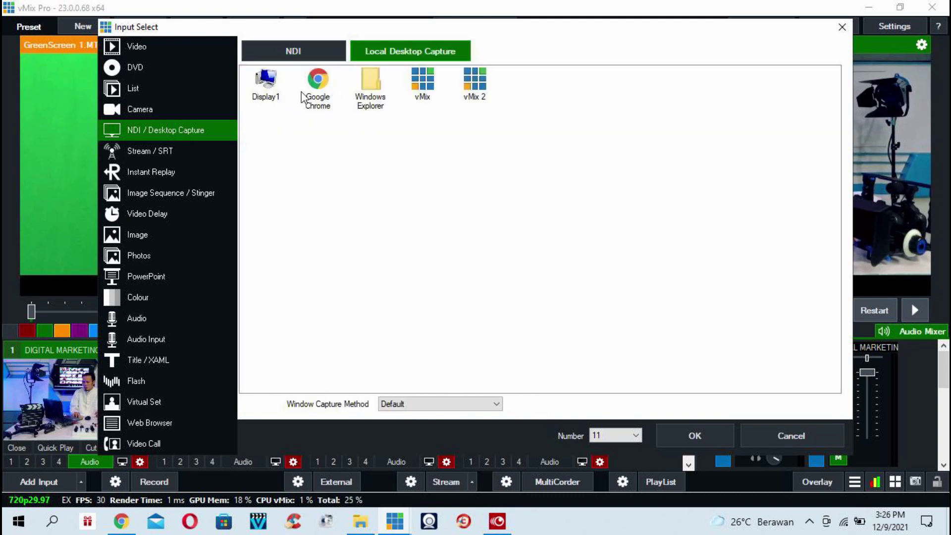
left_click(317, 82)
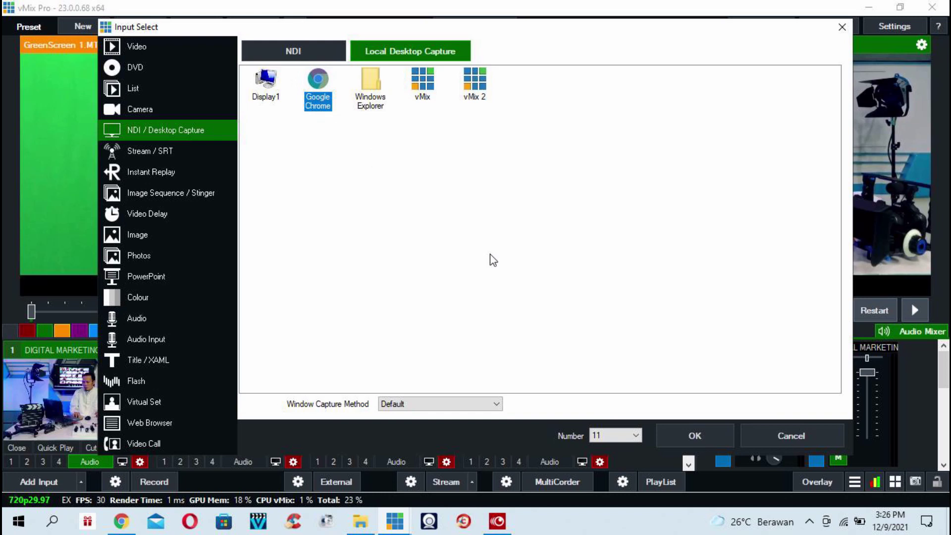
left_click(682, 436)
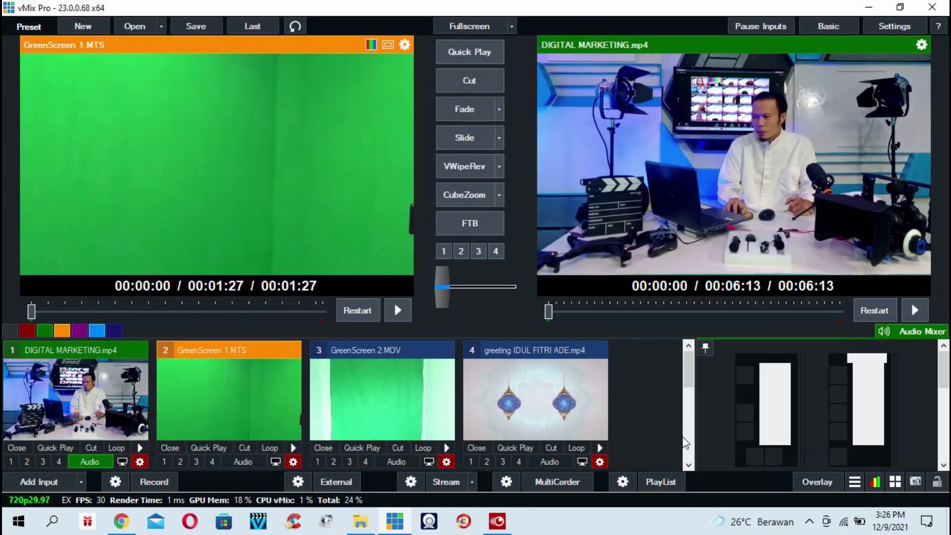
Step: Put the Desktop Capture input in preview, and compare it with the actual Chrome window before returning to vMix
scroll(622, 392, "down", 2)
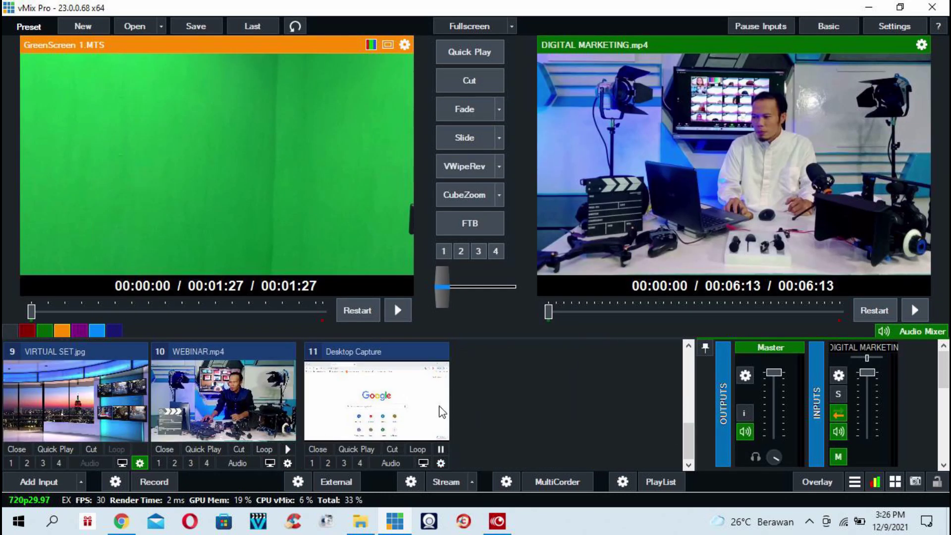
left_click(386, 396)
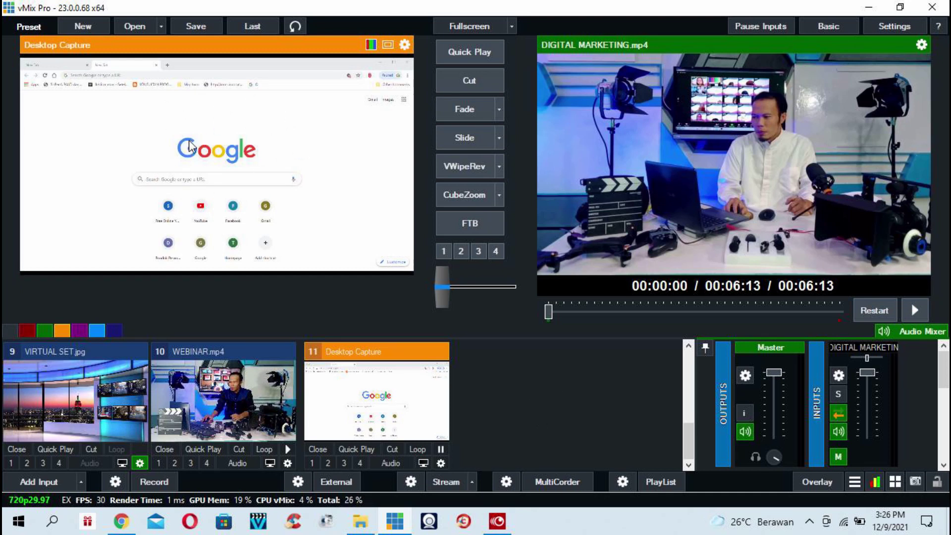
left_click(121, 528)
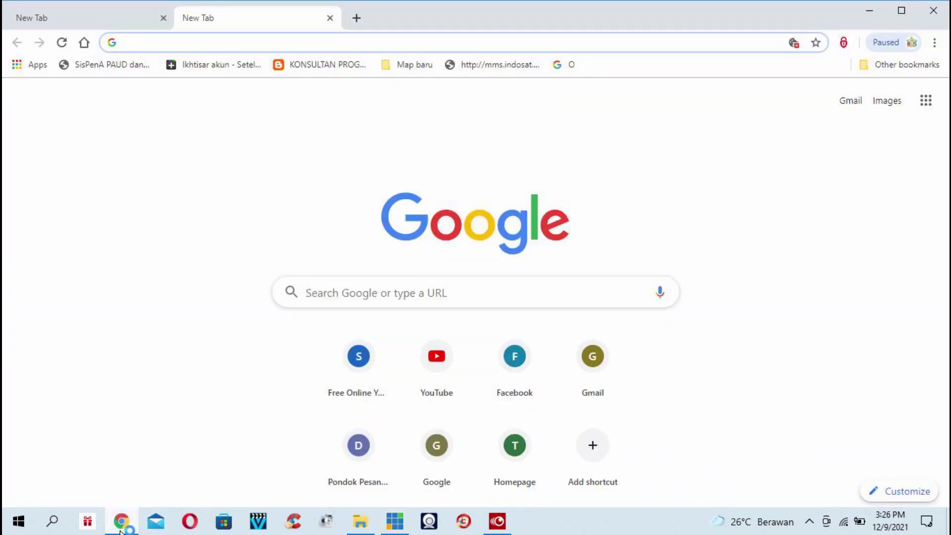
left_click(120, 527)
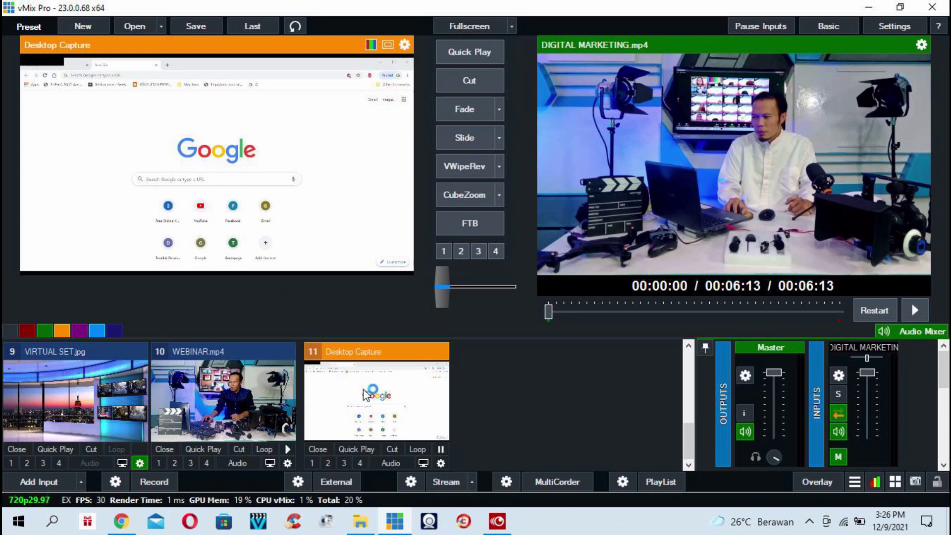
Step: Examine the image files in the VMIX folder available for a new image input, and cancel without adding one
left_click(40, 481)
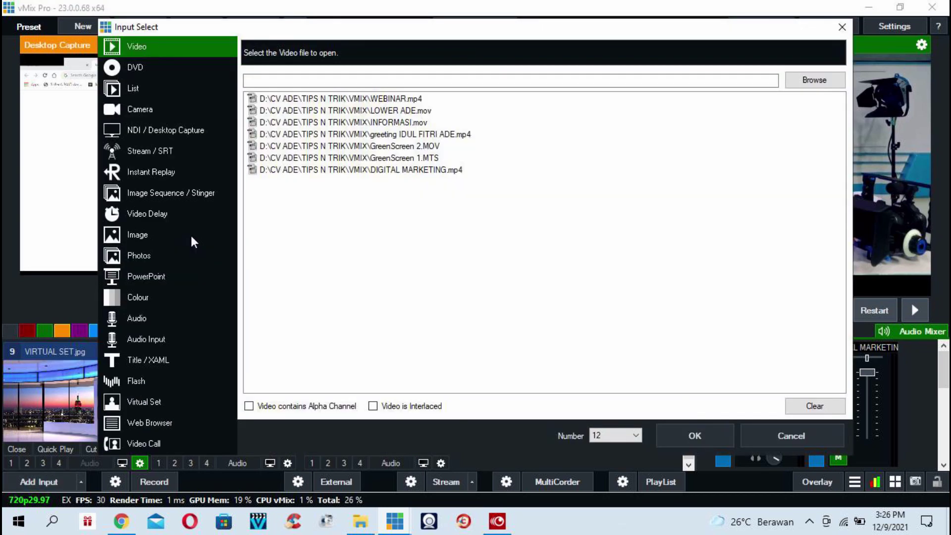
left_click(137, 237)
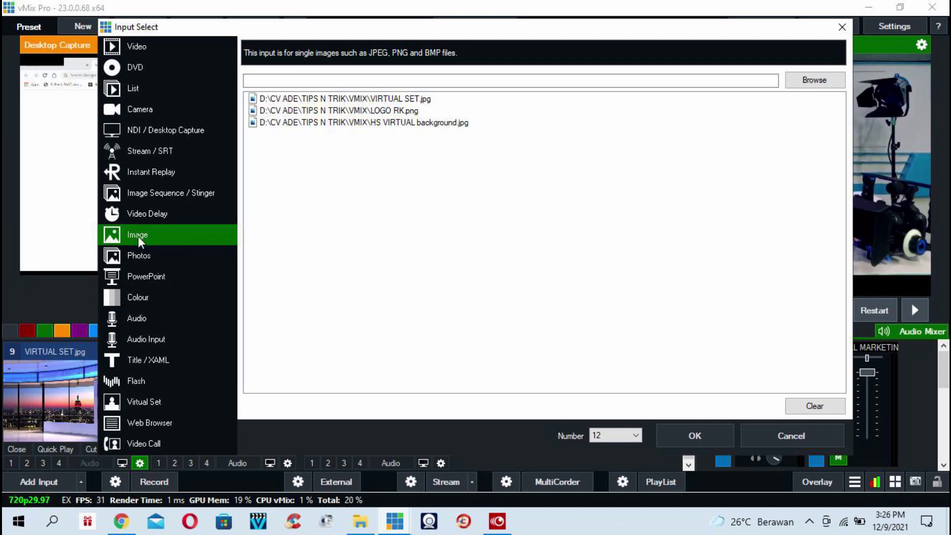
left_click(812, 80)
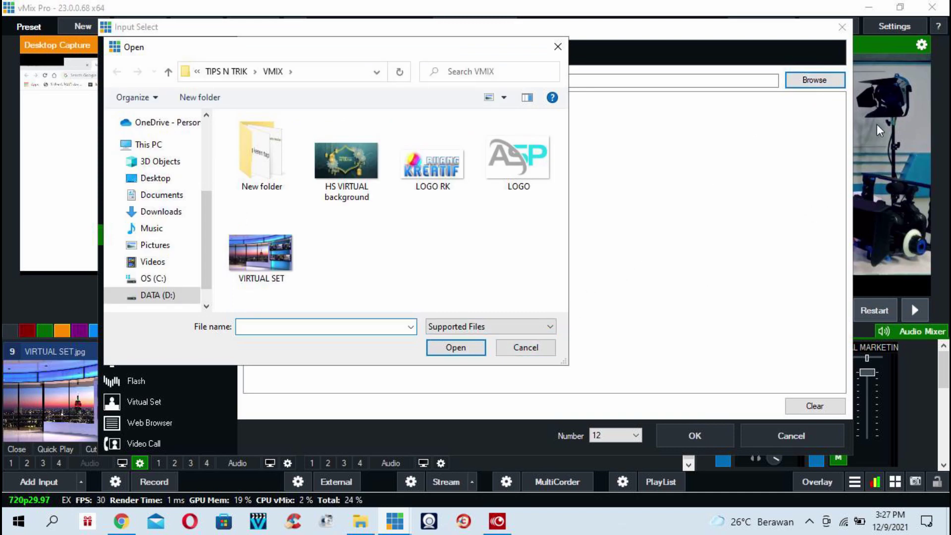
left_click(527, 348)
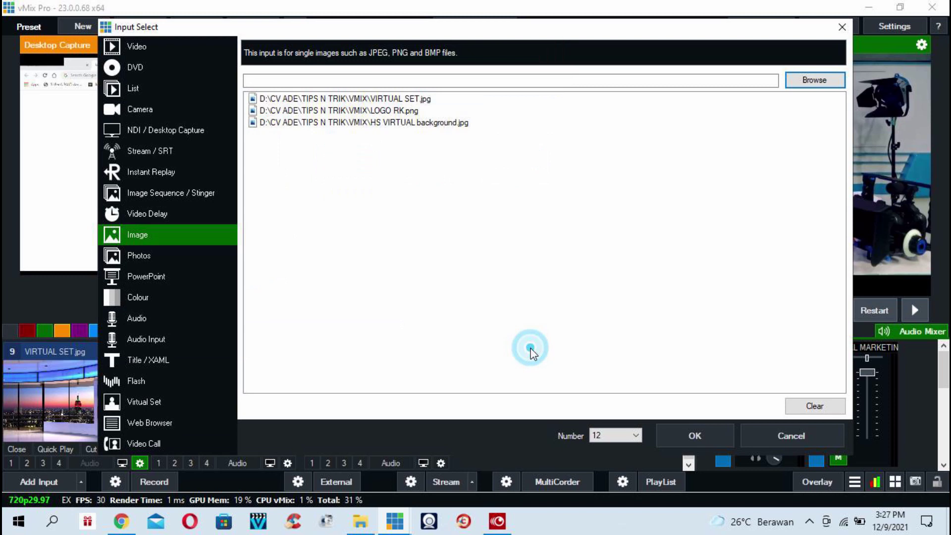
left_click(774, 432)
Step: Show the orange category's inputs, put LOGO RK.png in preview and overlay it on the output using overlay channel 2
scroll(85, 349, "up", 2)
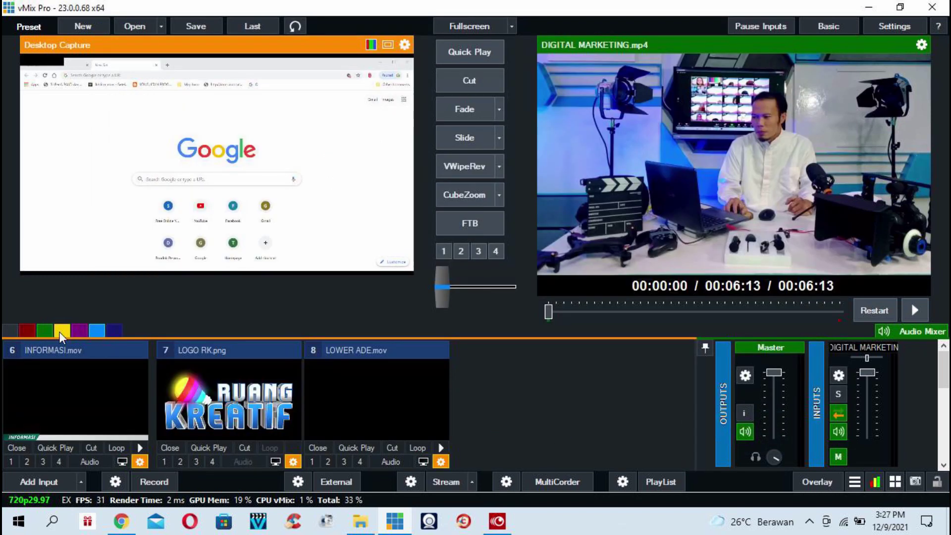
left_click(238, 408)
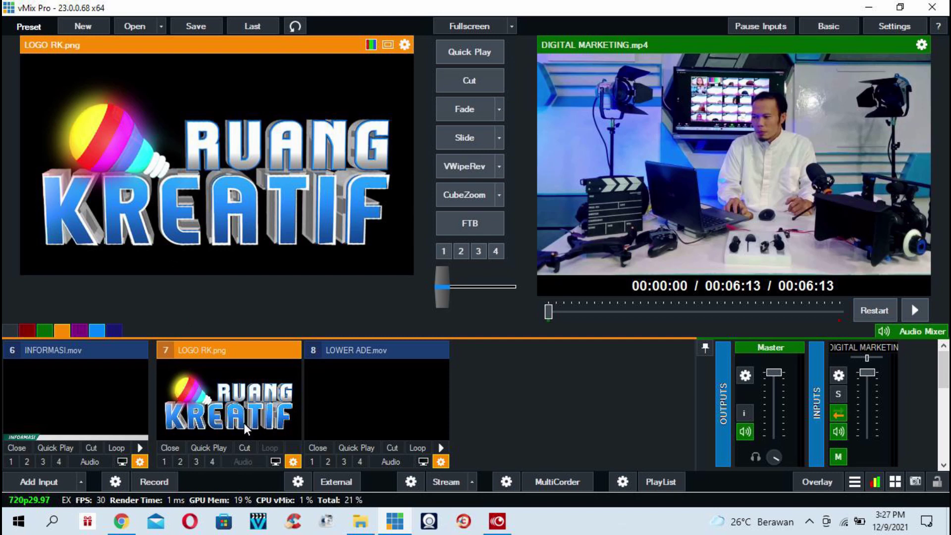
left_click(179, 461)
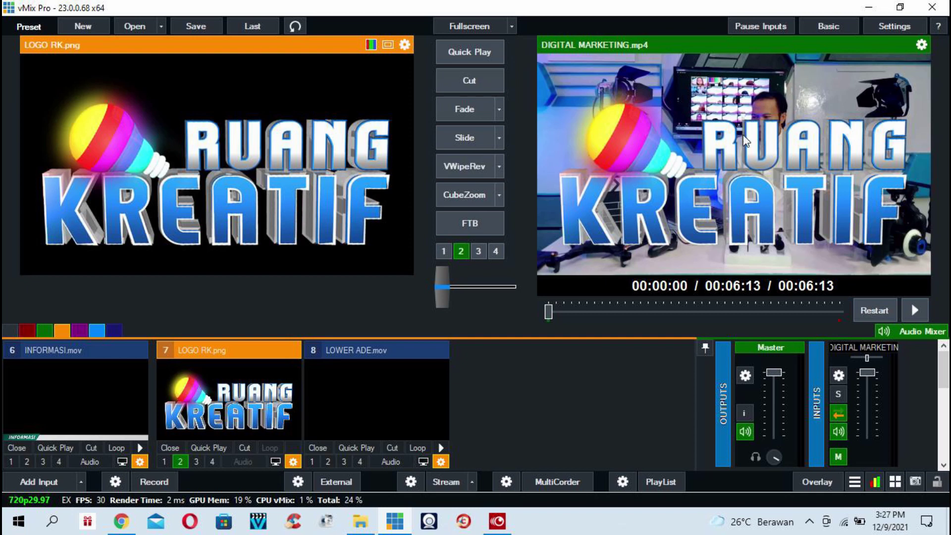
Step: In LOGO RK.png's position settings, shrink the logo to zoom 0.334 and move it into the frame's upper-left corner
left_click(292, 461)
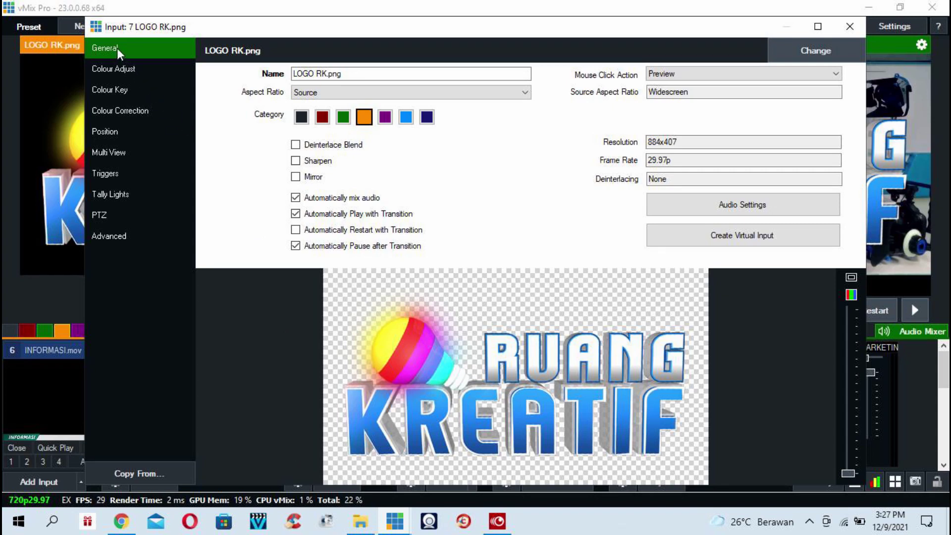
left_click(105, 132)
left_click_drag(356, 70, 303, 79)
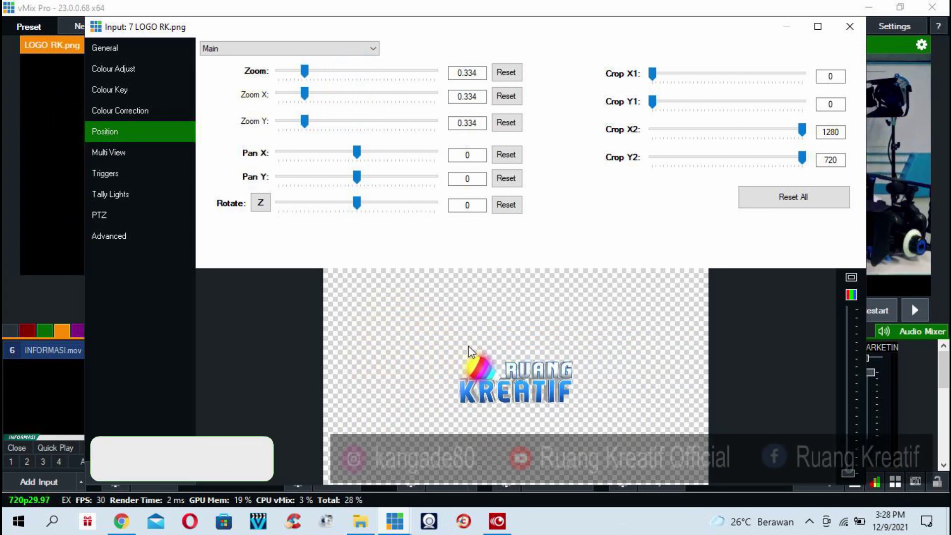
left_click_drag(485, 371, 358, 295)
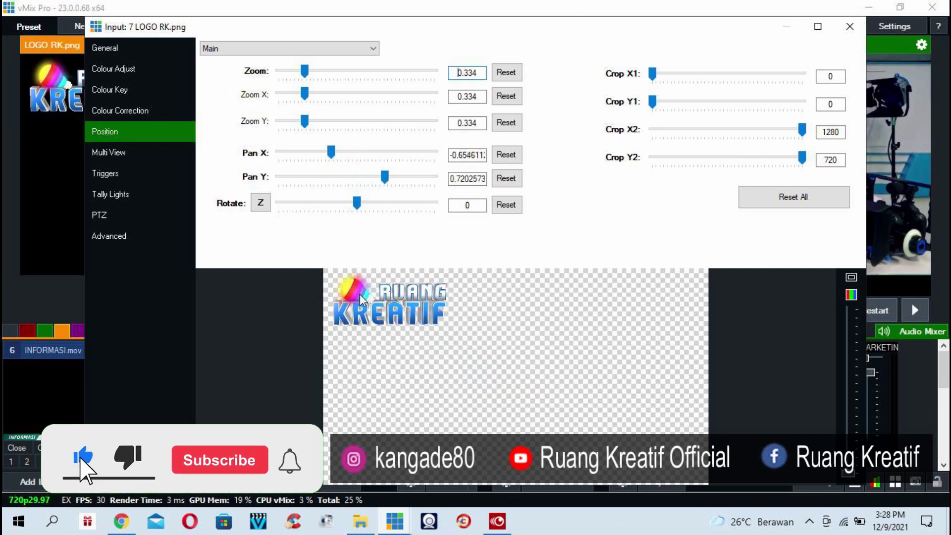
Step: Fine-tune the logo's placement in the corner, reset its separate X and Y zoom, and set the overall zoom to 0.307
left_click_drag(305, 72, 303, 74)
left_click_drag(488, 305, 484, 299)
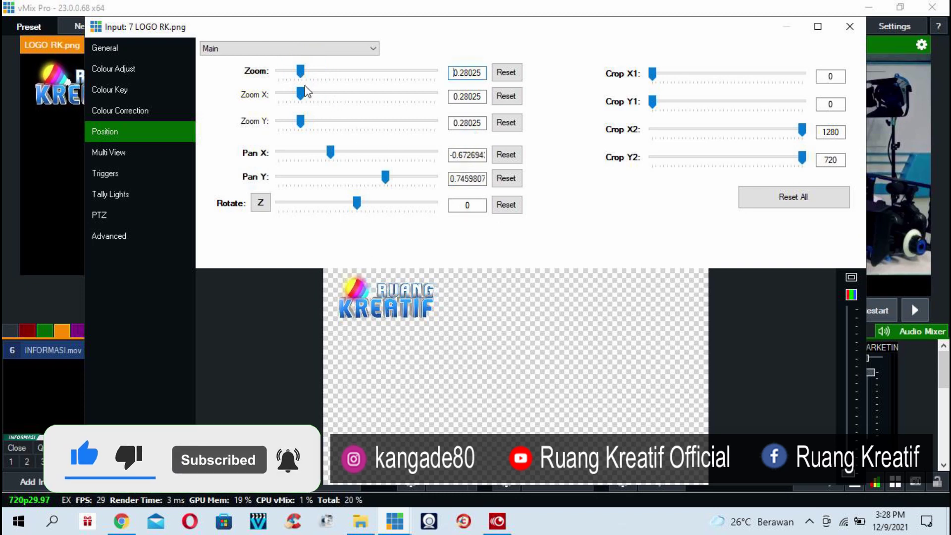
mouse_move(303, 72)
left_mouse_down()
mouse_move(336, 72)
mouse_move(302, 73)
left_mouse_up()
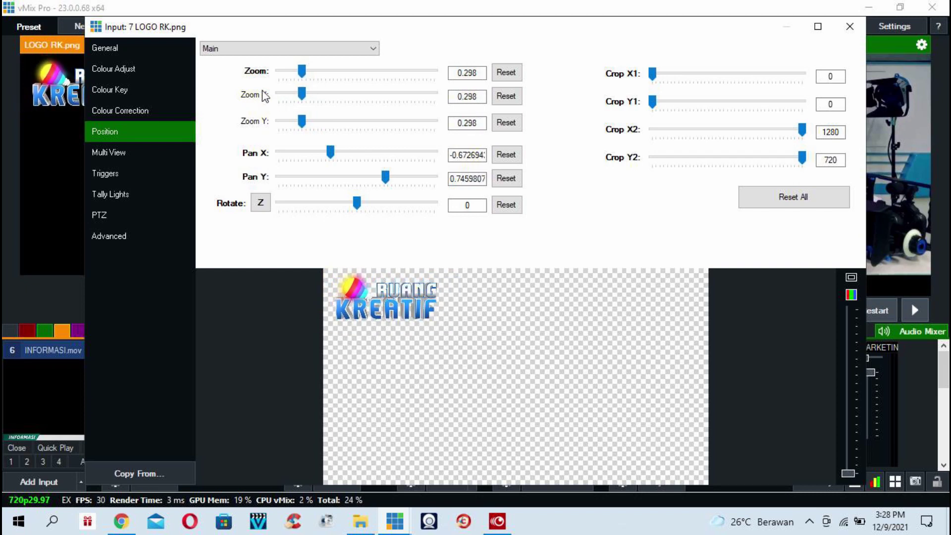
left_click_drag(300, 94, 300, 119)
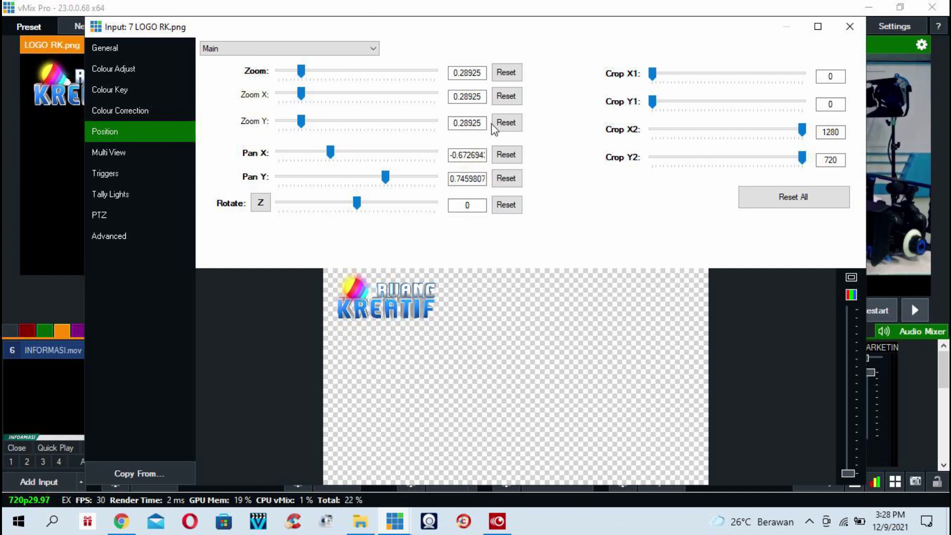
left_click(507, 95)
left_click(506, 122)
left_click_drag(360, 72, 306, 75)
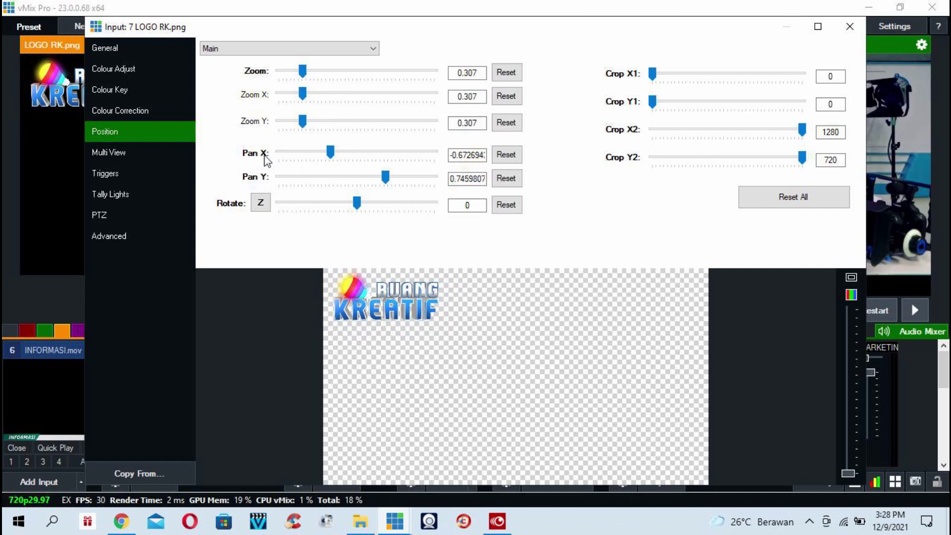
Step: Adjust the logo's position to Pan X -0.655 and Pan Y 0.726
mouse_move(330, 152)
left_mouse_down()
mouse_move(310, 155)
mouse_move(339, 159)
left_mouse_up()
mouse_move(388, 177)
left_mouse_down()
mouse_move(371, 180)
mouse_move(387, 183)
left_mouse_up()
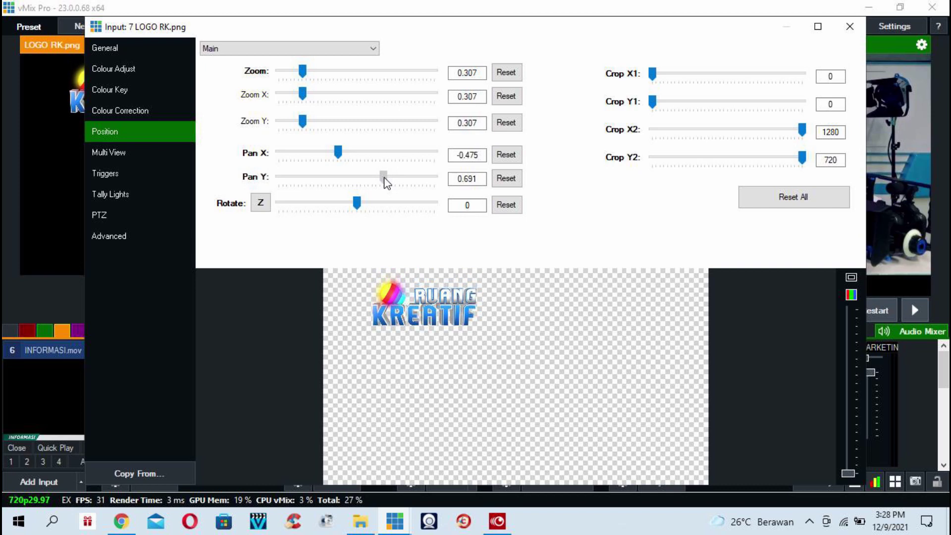
left_click_drag(338, 153, 334, 158)
left_click(383, 177)
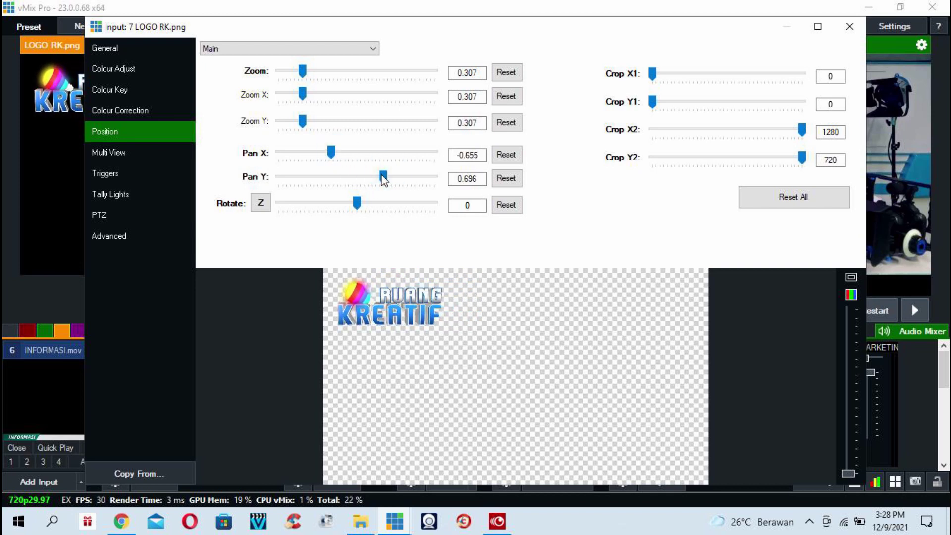
left_click_drag(383, 178, 387, 183)
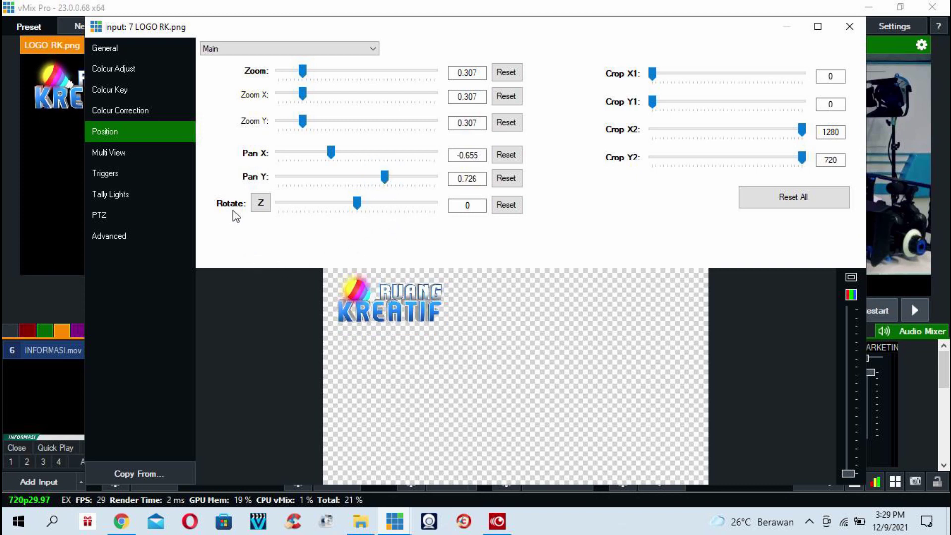
Step: Try rotating the logo while switching between the X, Y and Z axes, and reset the rotation on each axis
left_click(261, 203)
left_click(261, 203)
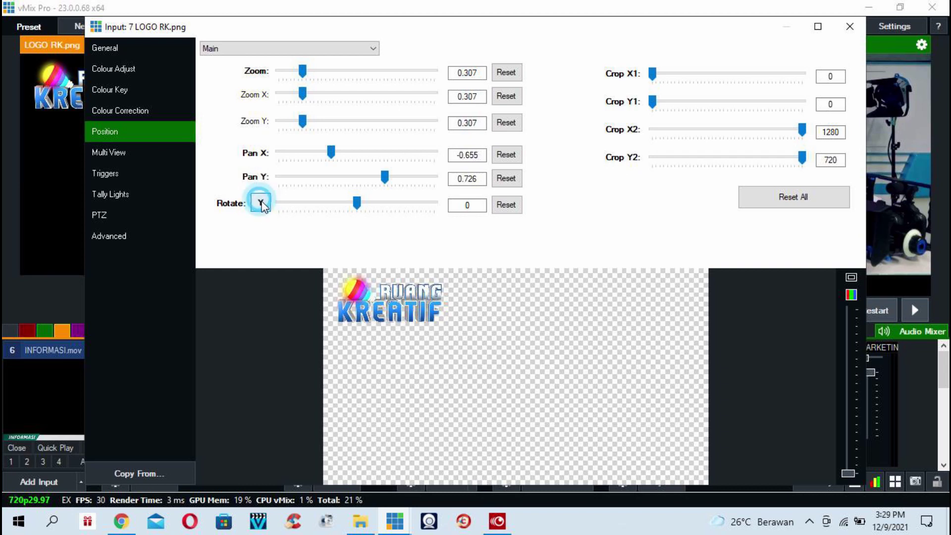
left_click(261, 203)
left_click(261, 203)
mouse_move(354, 201)
left_mouse_down()
mouse_move(343, 203)
mouse_move(368, 204)
mouse_move(334, 205)
mouse_move(370, 217)
mouse_move(360, 207)
mouse_move(345, 211)
mouse_move(353, 217)
left_mouse_up()
left_click(260, 203)
left_click(260, 203)
left_click(506, 205)
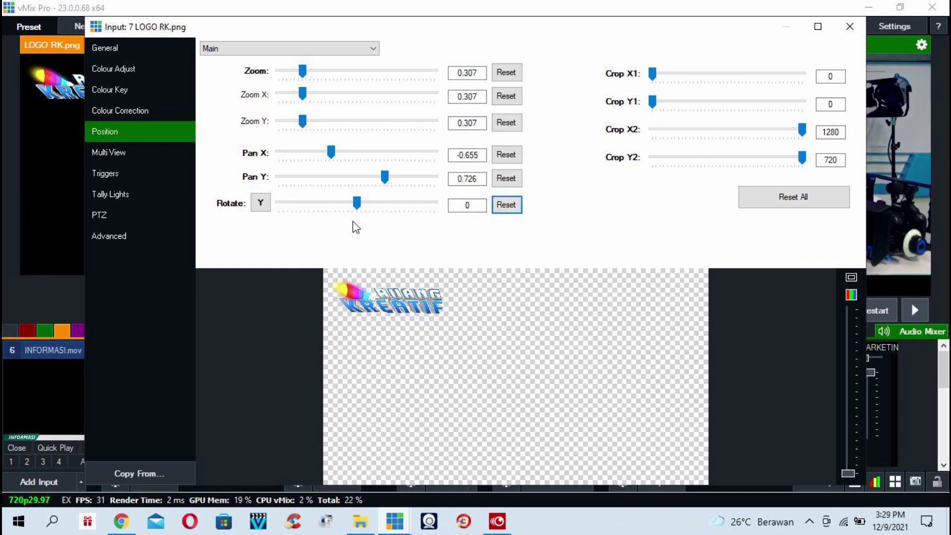
left_click(261, 203)
left_click(510, 204)
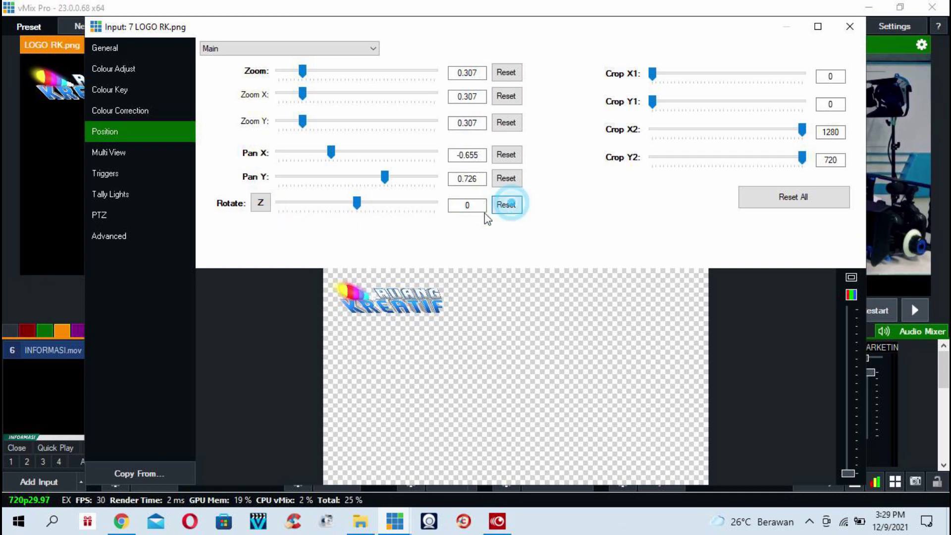
left_click(261, 203)
left_click(506, 204)
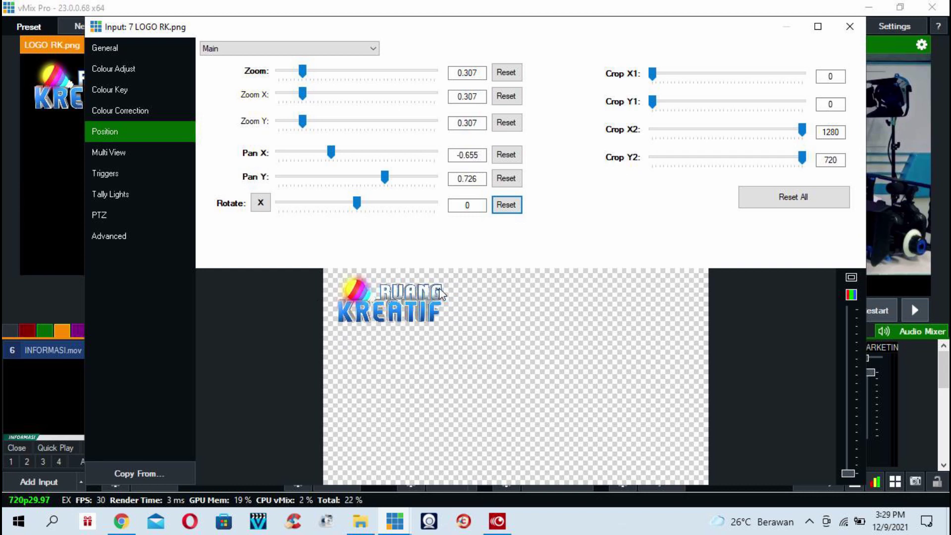
Step: Examine the logo's crop, Multi View, General and Colour Adjust settings, and close its input settings
left_click_drag(651, 74, 653, 104)
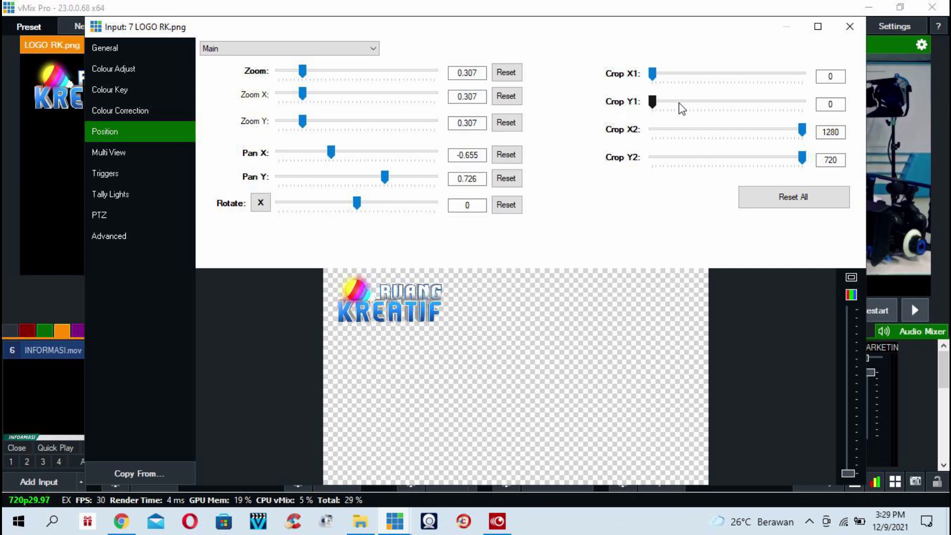
left_click_drag(803, 133, 805, 162)
left_click(114, 150)
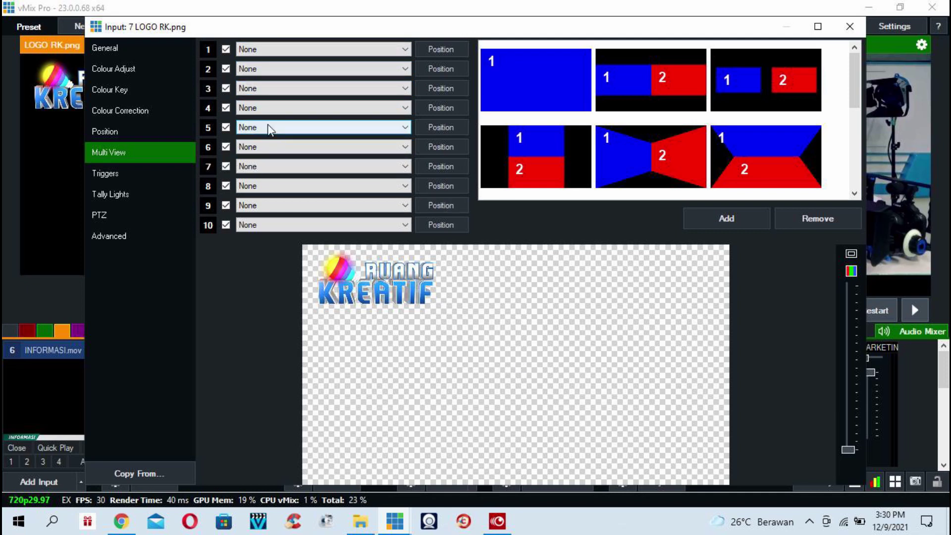
left_click(112, 56)
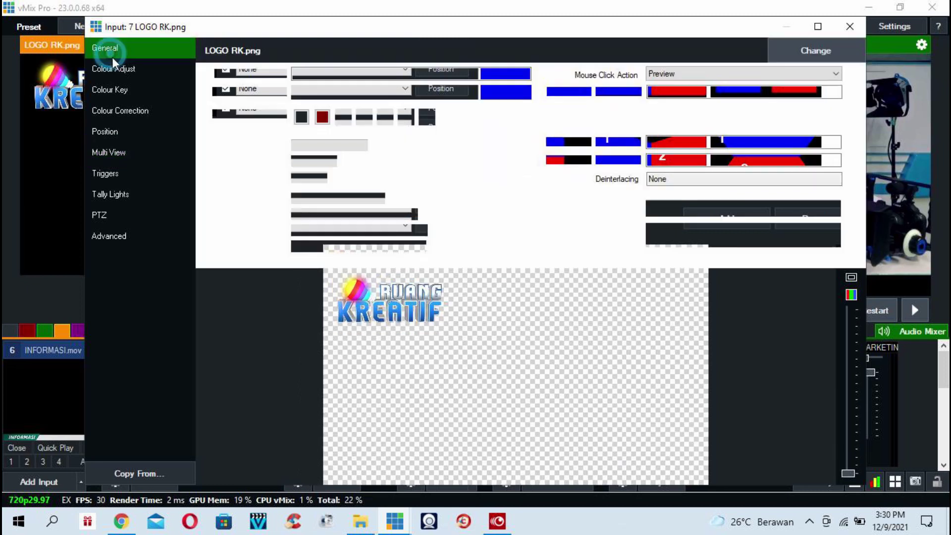
left_click(113, 67)
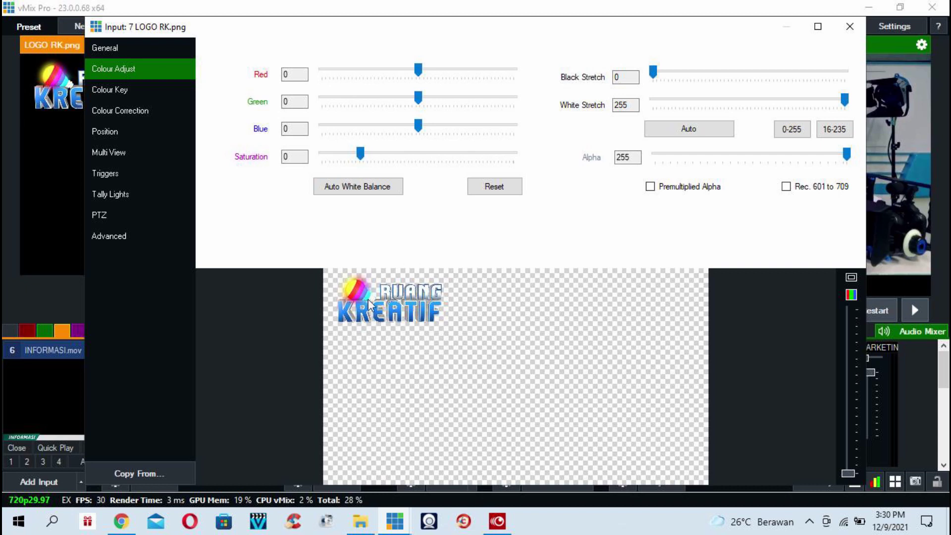
left_click(849, 27)
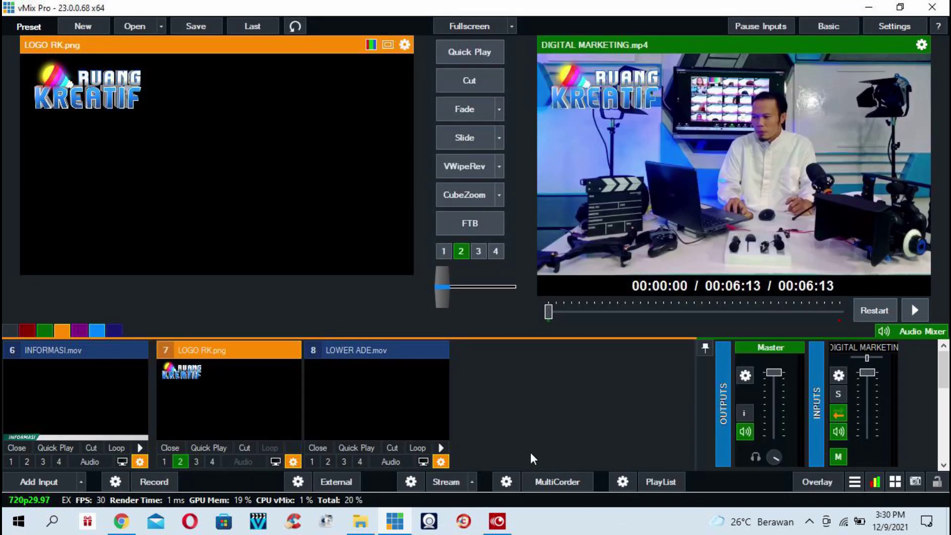
Step: Add a black colour input to the production
left_click(29, 480)
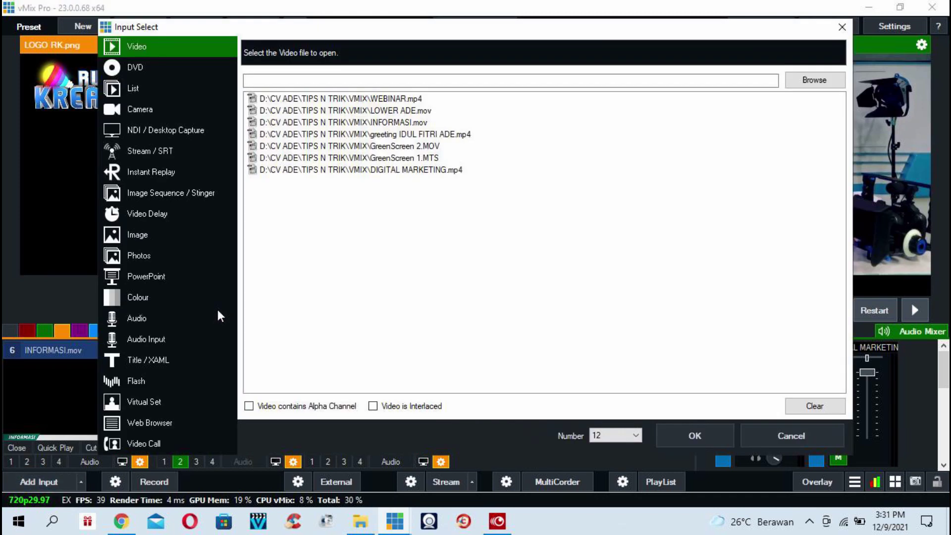
left_click(129, 233)
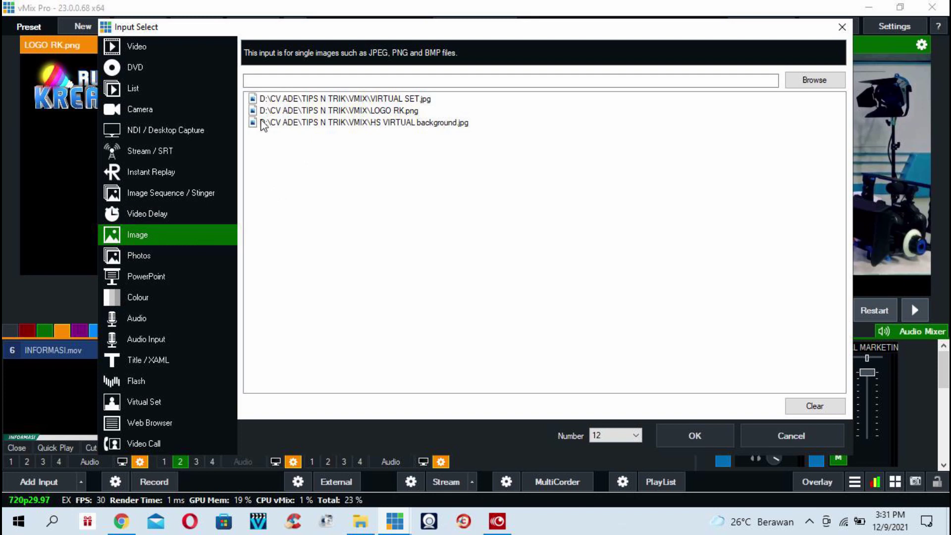
left_click(130, 294)
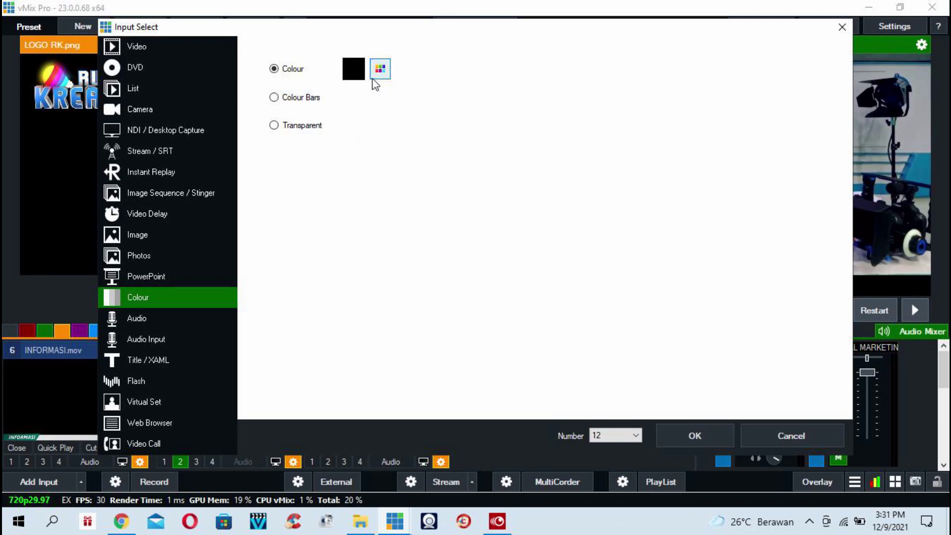
left_click(695, 434)
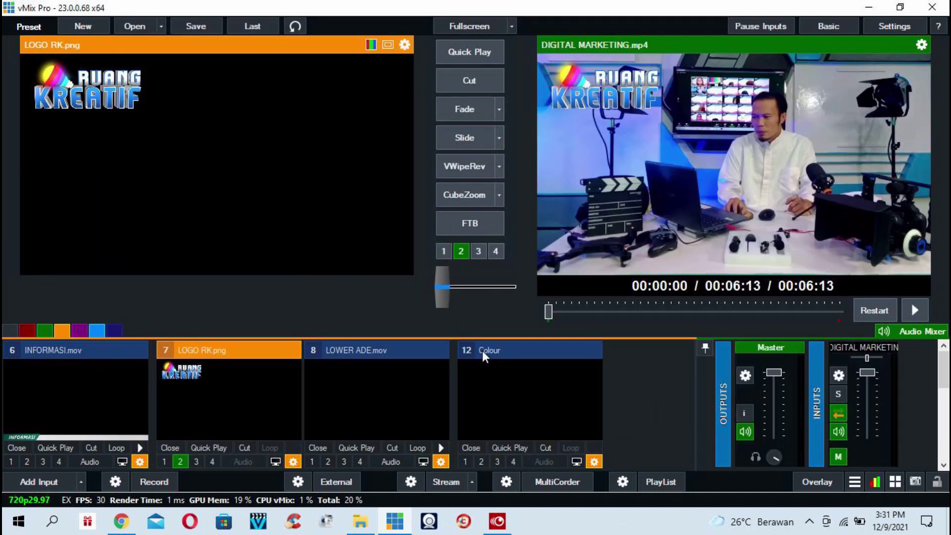
Step: Build a Multi View on the Colour input with DIGITAL MARKETING.mp4 on layer 1, LOGO RK.png on layer 2 and INFORMASI.mov on layer 3
left_click(594, 462)
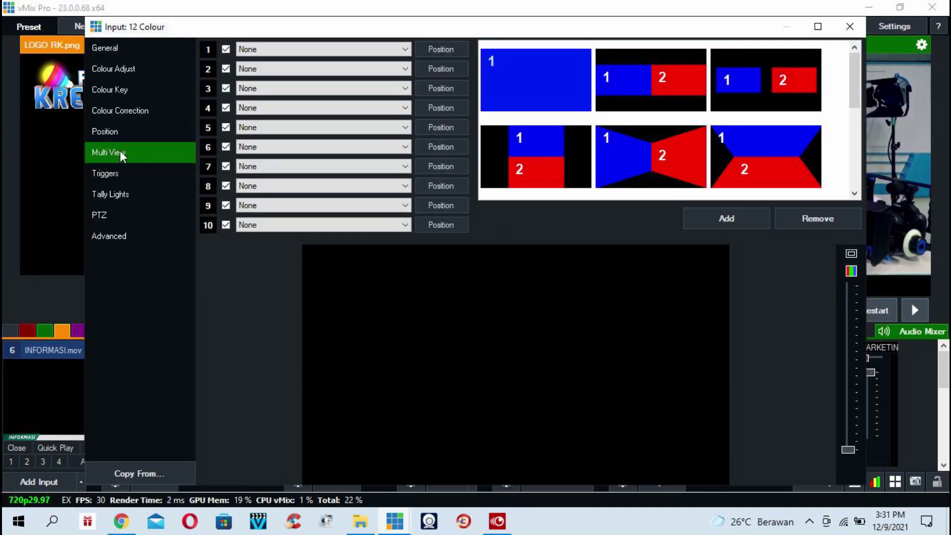
left_click(405, 49)
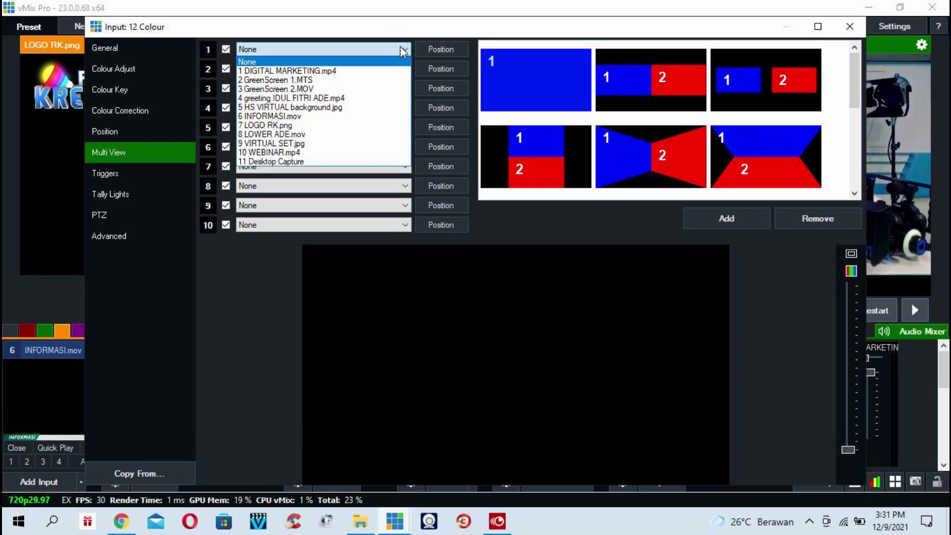
left_click(325, 71)
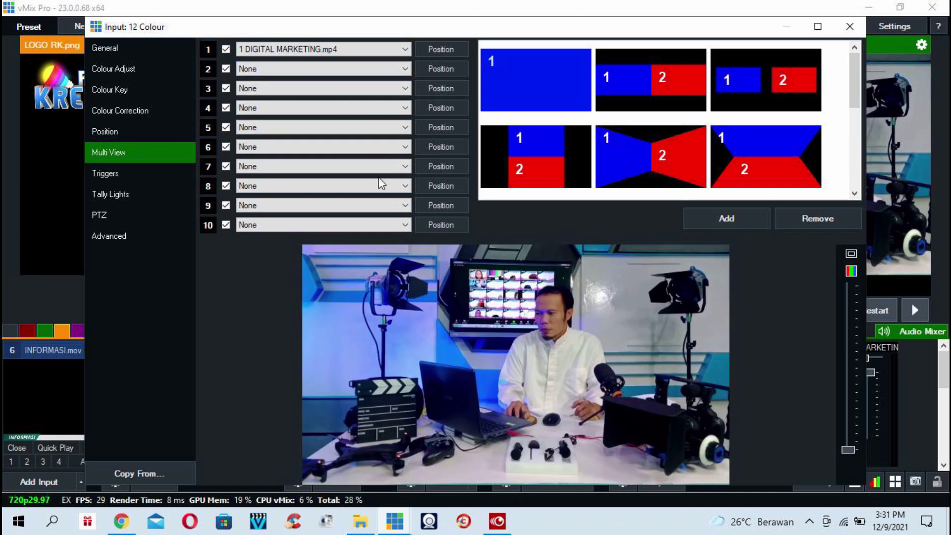
left_click(405, 69)
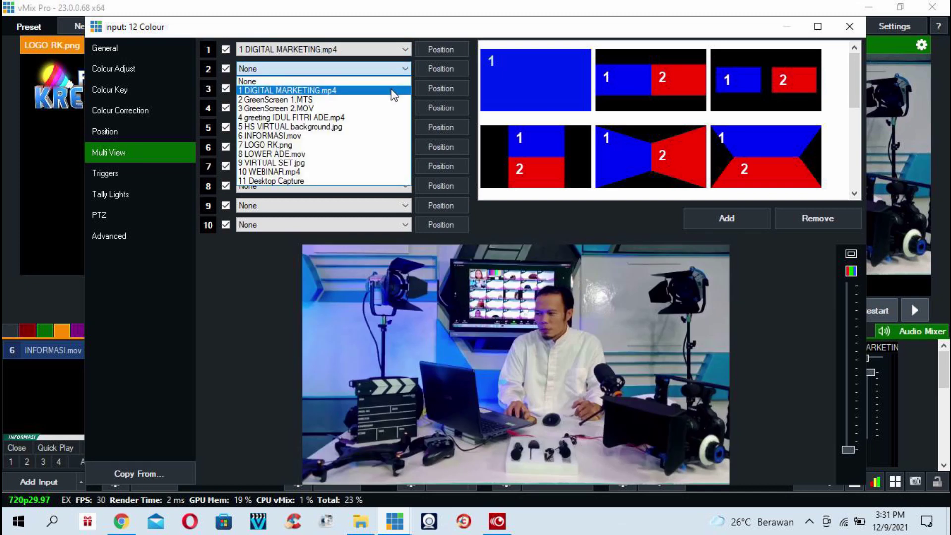
left_click(365, 144)
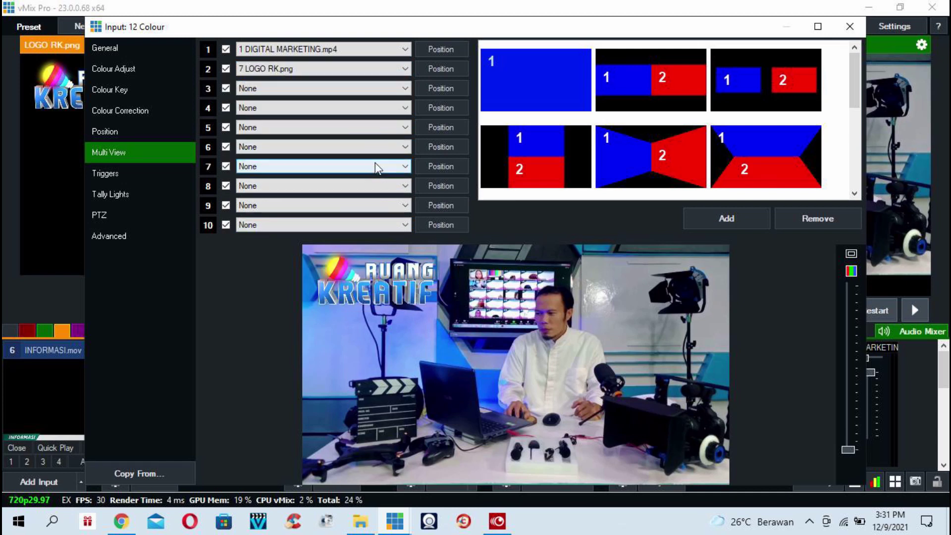
left_click(406, 88)
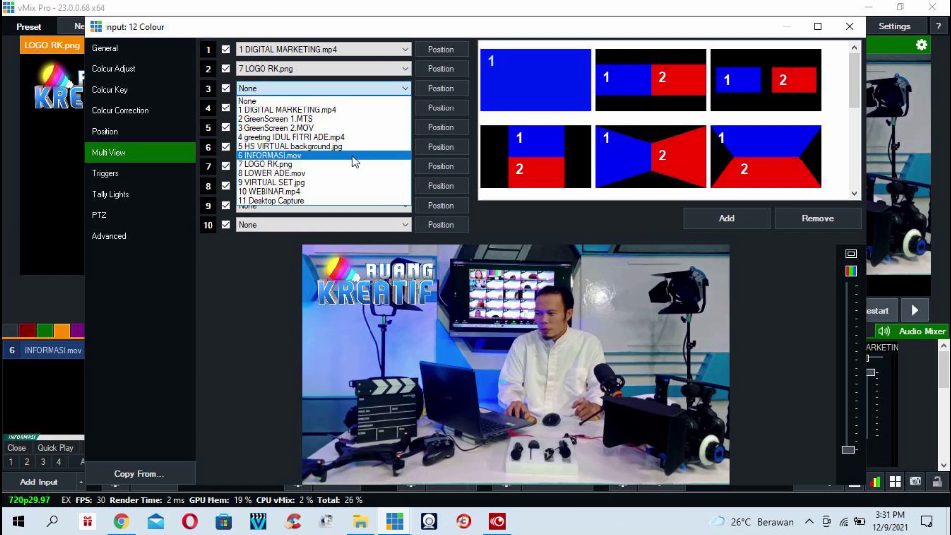
left_click(260, 156)
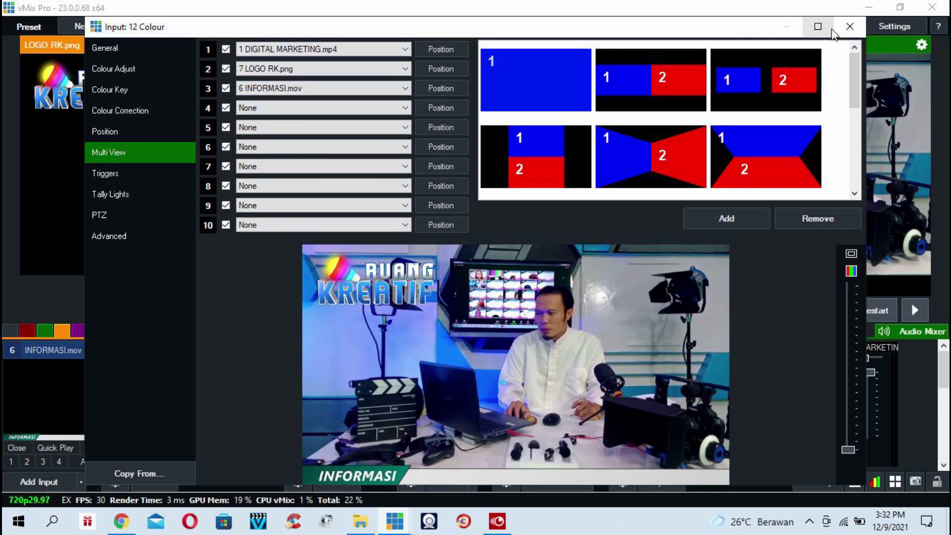
left_click(849, 27)
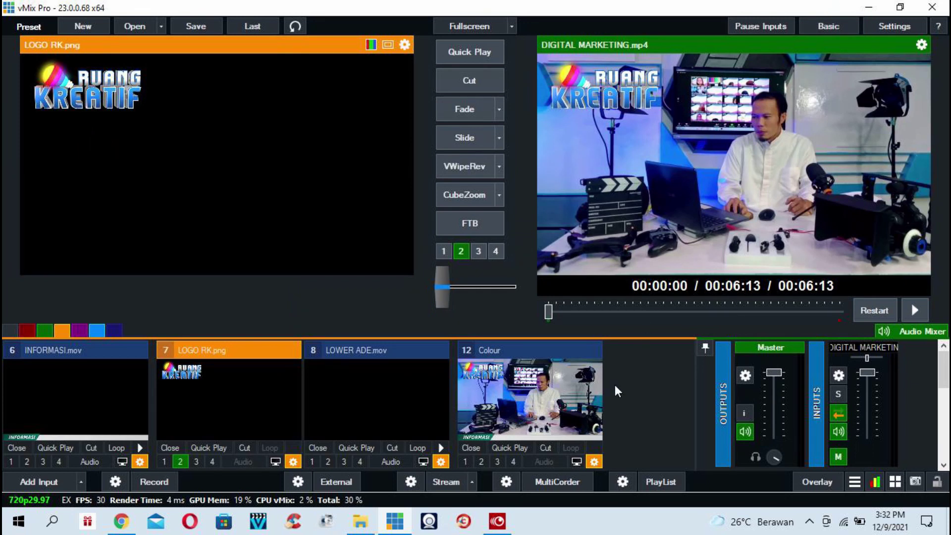
Step: Preview the Colour input, turn off the logo's overlay 2, and cut the Colour input to the output
left_click(510, 399)
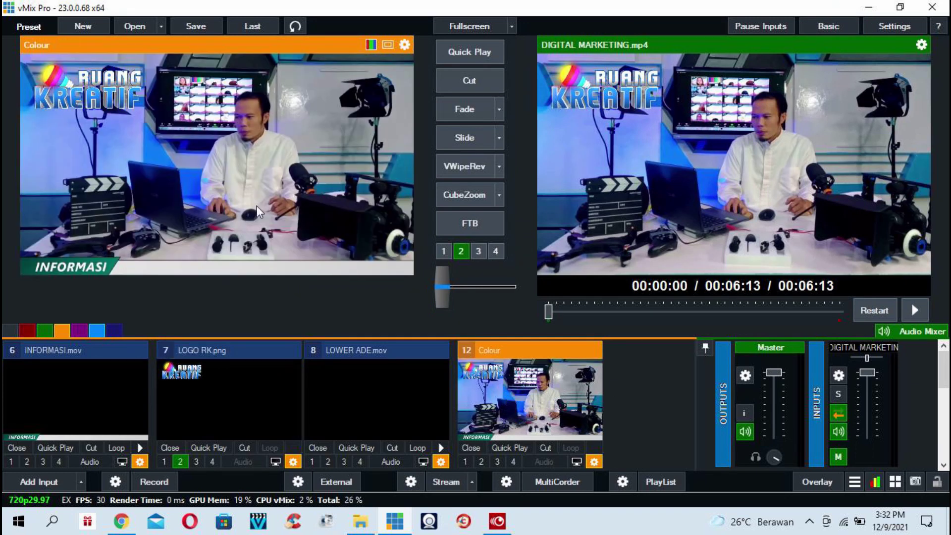
left_click(180, 461)
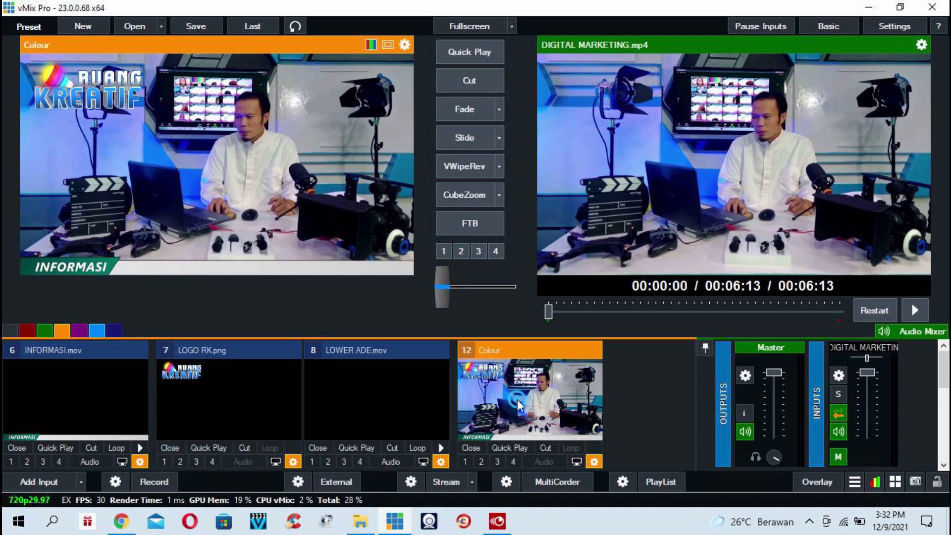
left_click(465, 81)
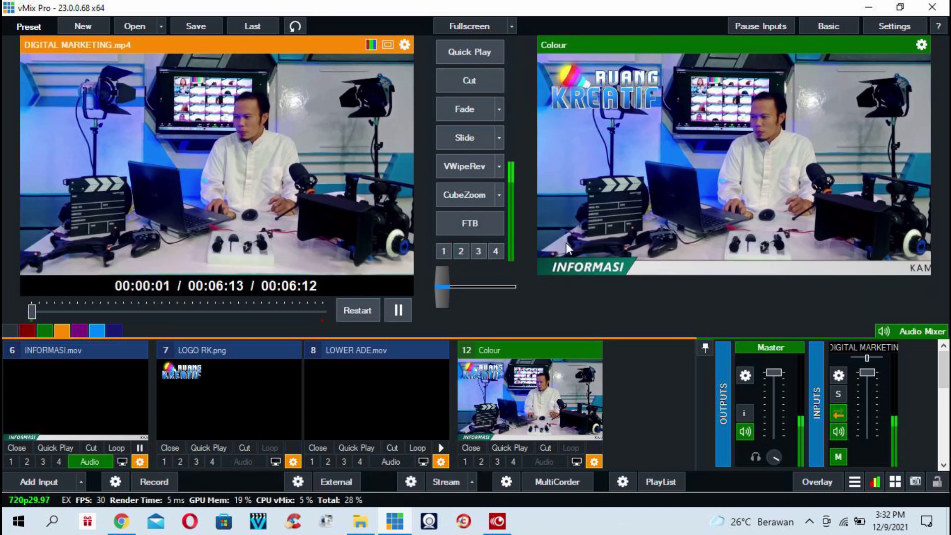
Step: Find DIGITAL MARKETING.mp4 in the red category and pause its playback
left_click(39, 330)
left_click(55, 330)
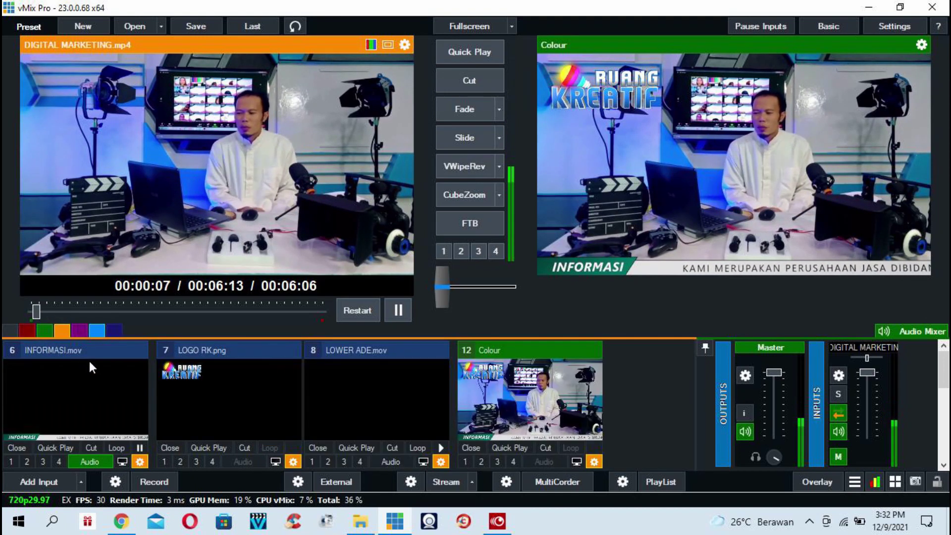
left_click(27, 331)
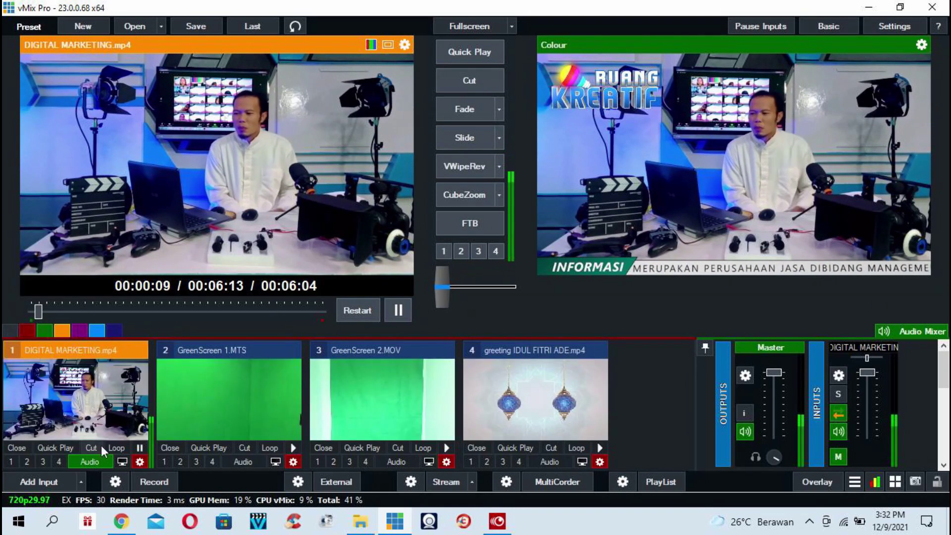
left_click(140, 447)
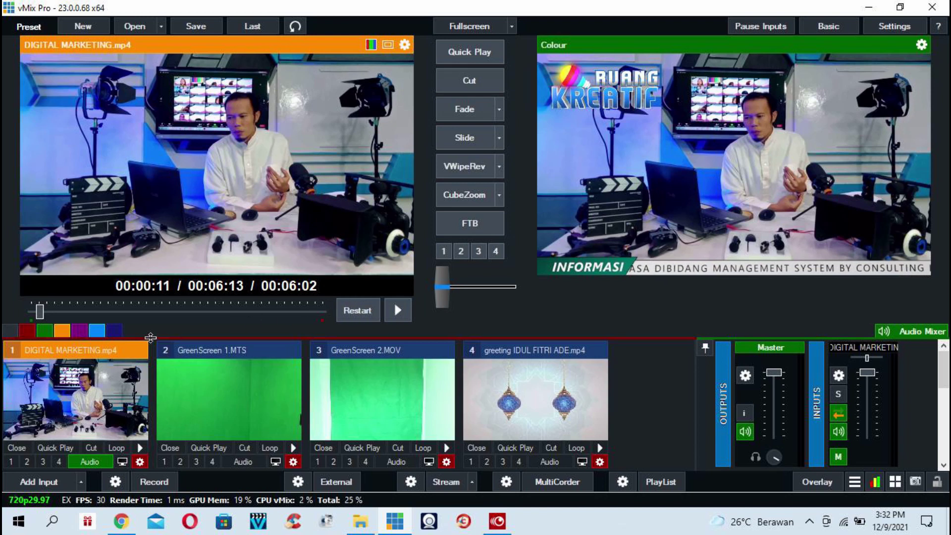
Step: Check the full input list for the Colour input and look at what the purple category holds
left_click(80, 330)
left_click(12, 330)
scroll(594, 404, "down", 2)
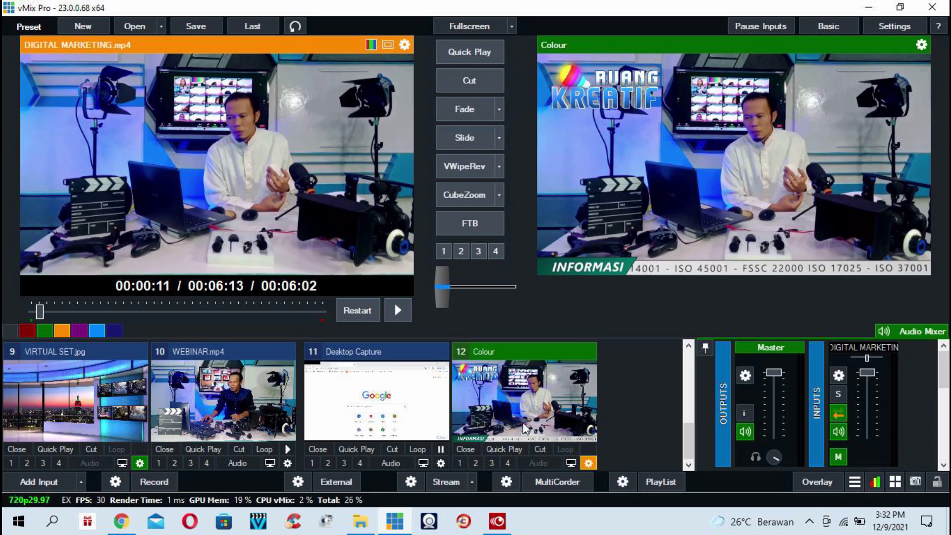
left_click(93, 330)
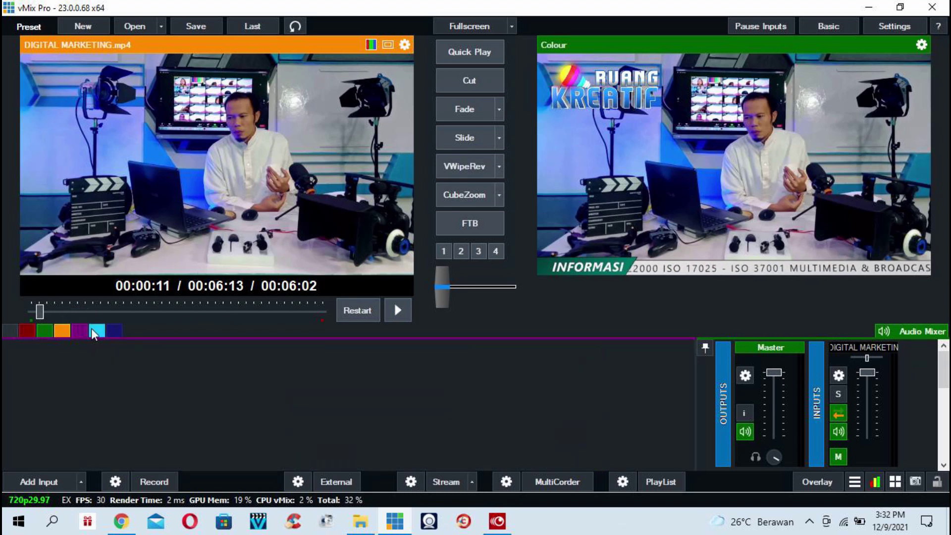
left_click(77, 332)
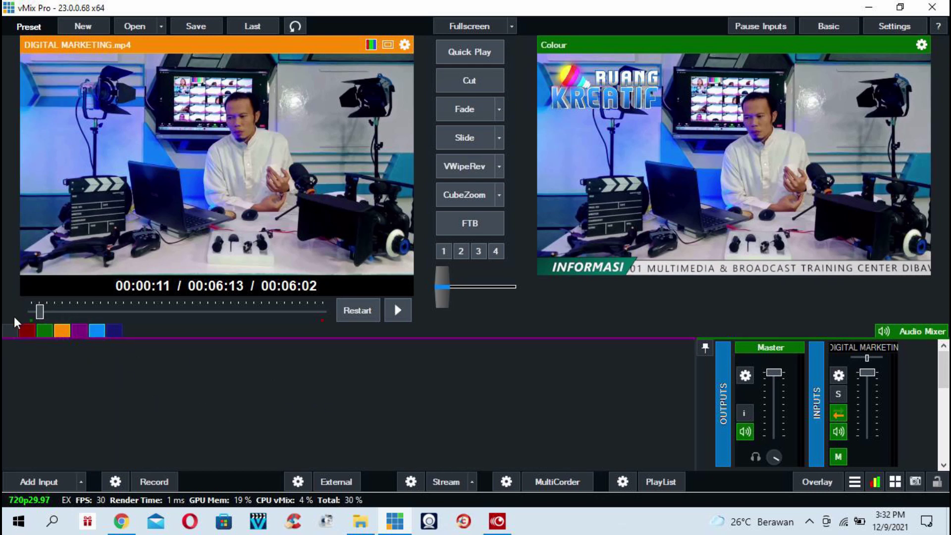
Step: Rename input 12, the Colour input, as kamera 1
left_click(12, 334)
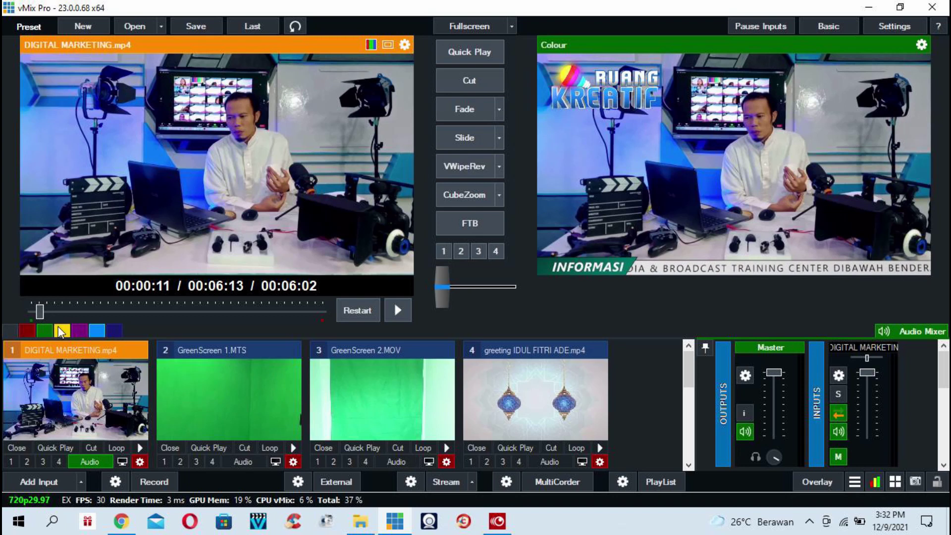
scroll(586, 382, "down", 2)
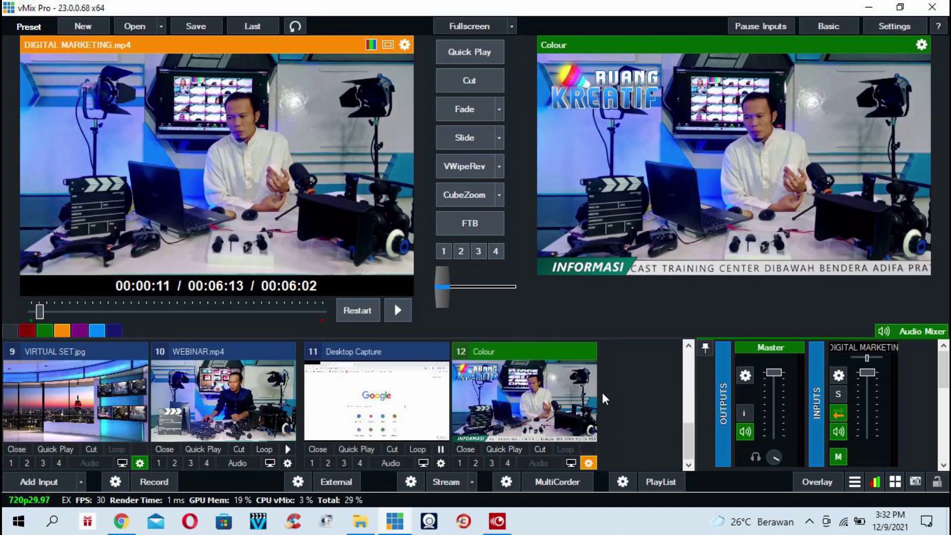
left_click(592, 462)
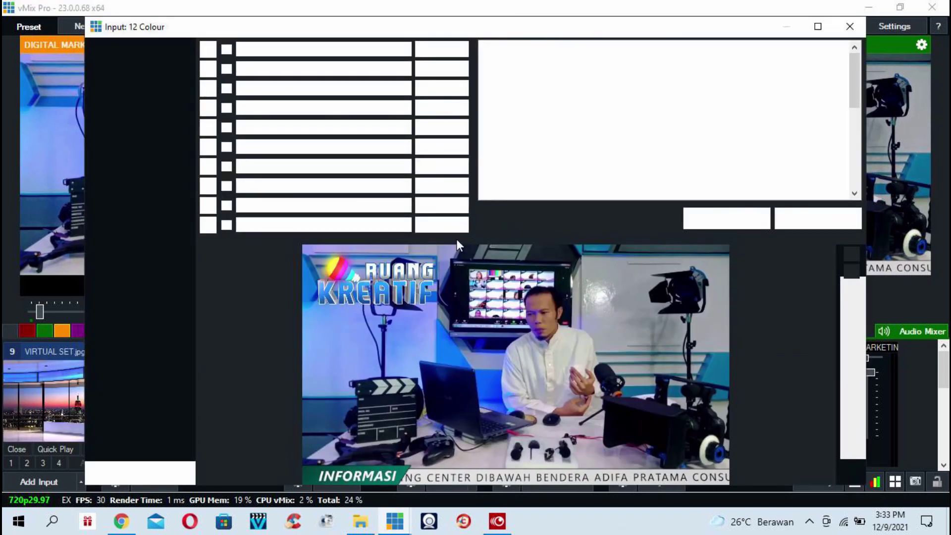
left_click(113, 46)
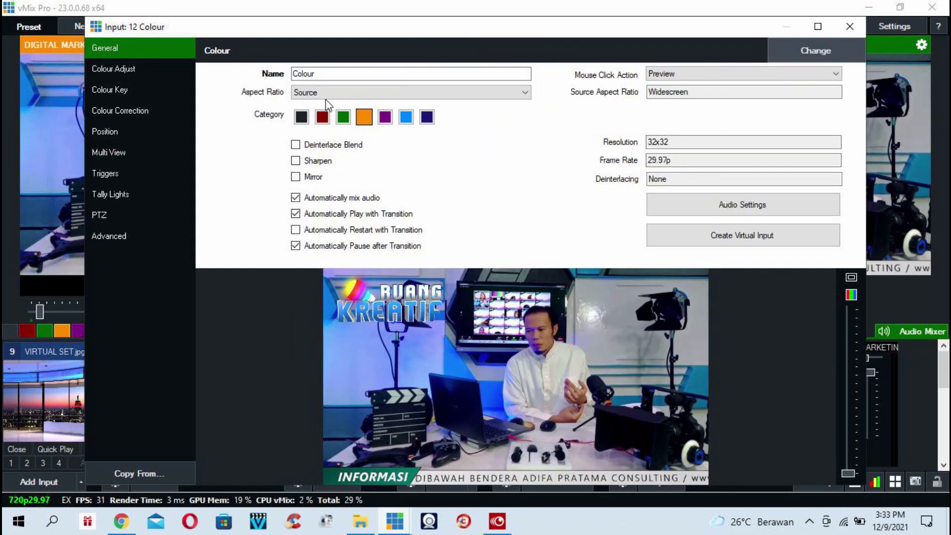
double_click(339, 72)
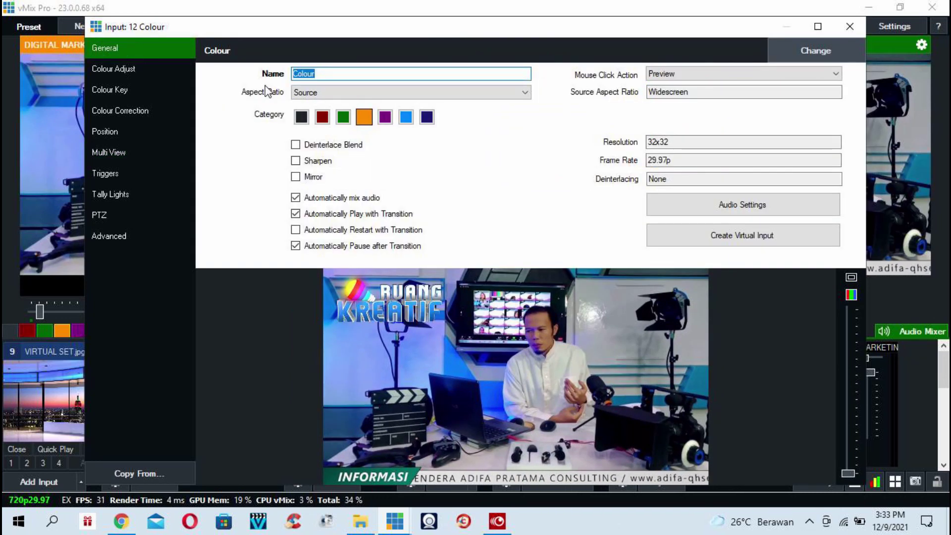
type("kam")
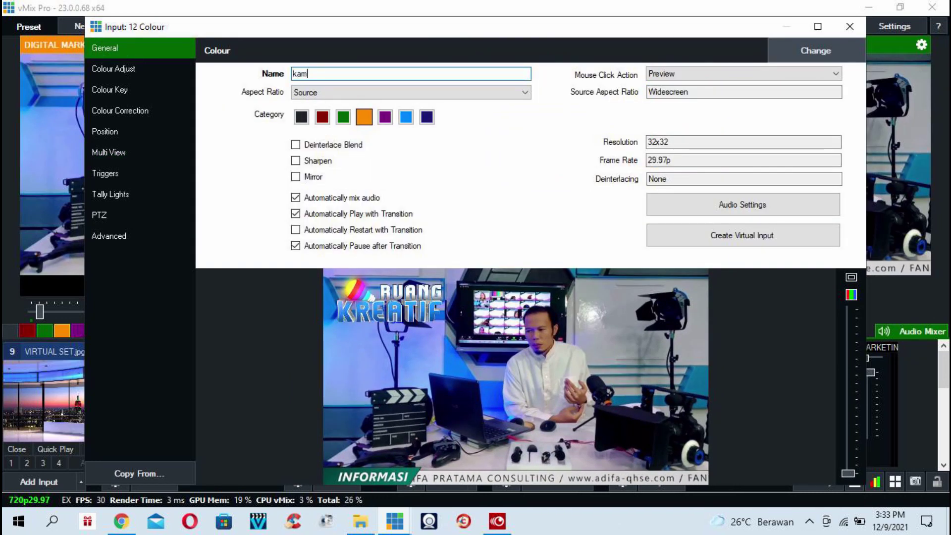
type("era 1")
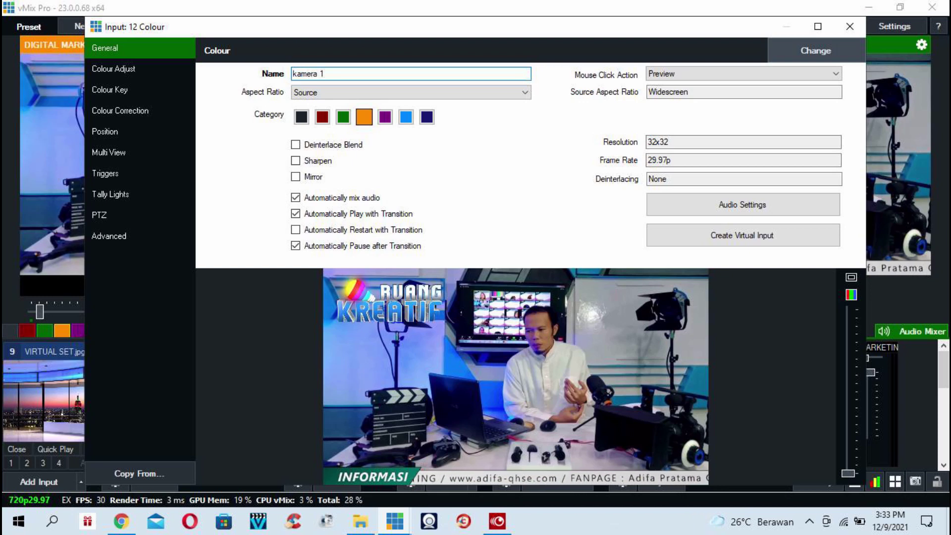
left_click(843, 29)
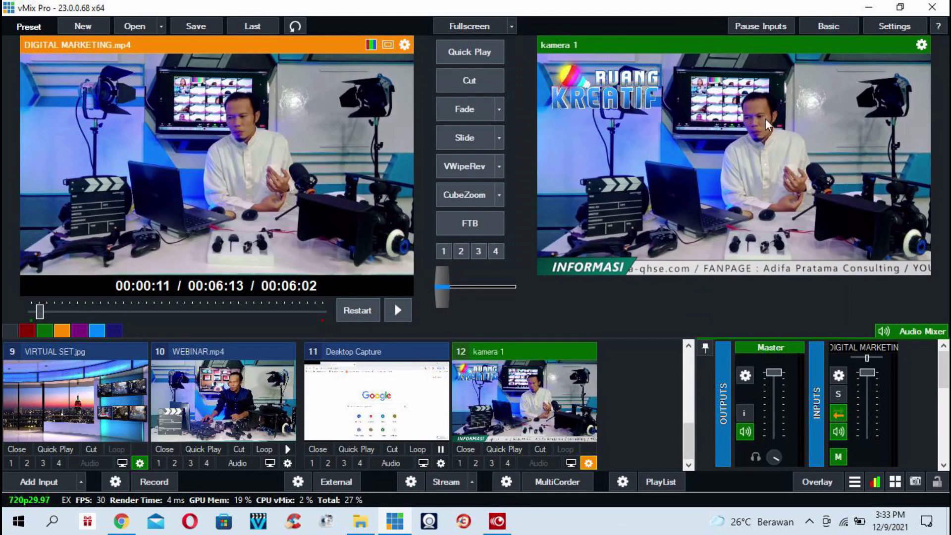
Step: Assign the kamera 1 input to the purple category and show that category's inputs
left_click(589, 463)
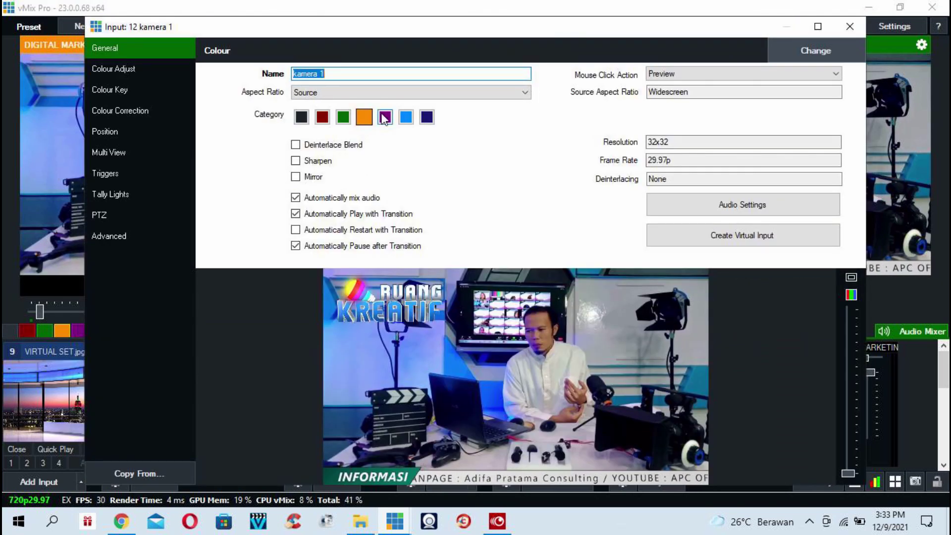
left_click(364, 116)
left_click(846, 27)
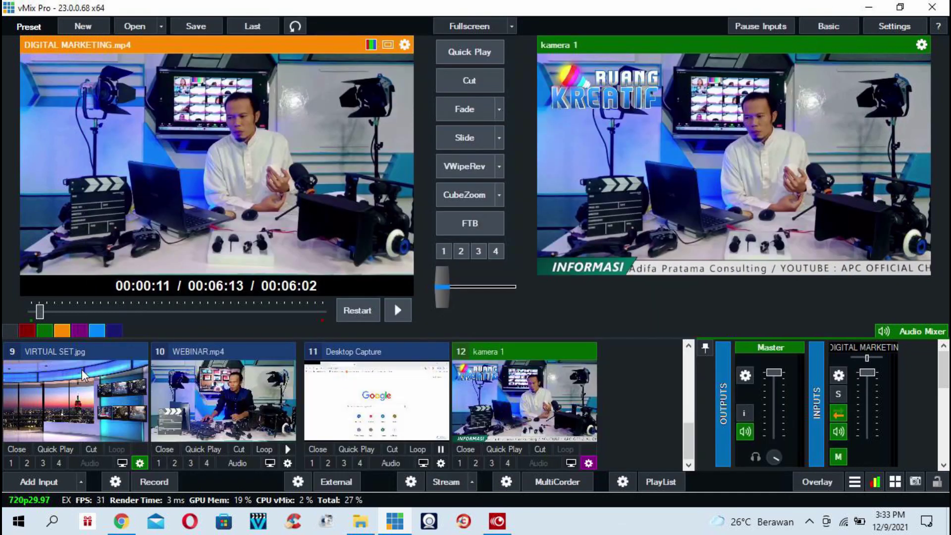
left_click(80, 332)
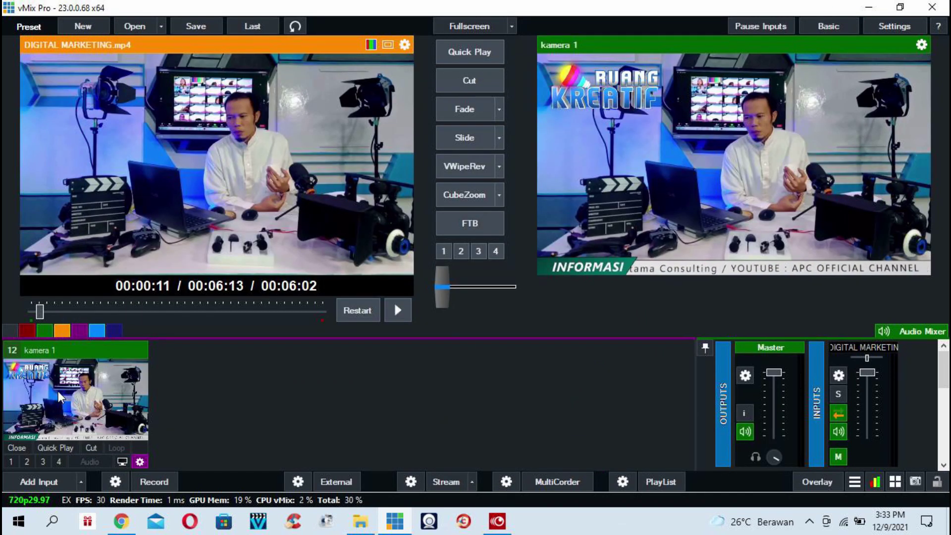
Step: Show all inputs and add a black Colour input as number 13
left_click(8, 330)
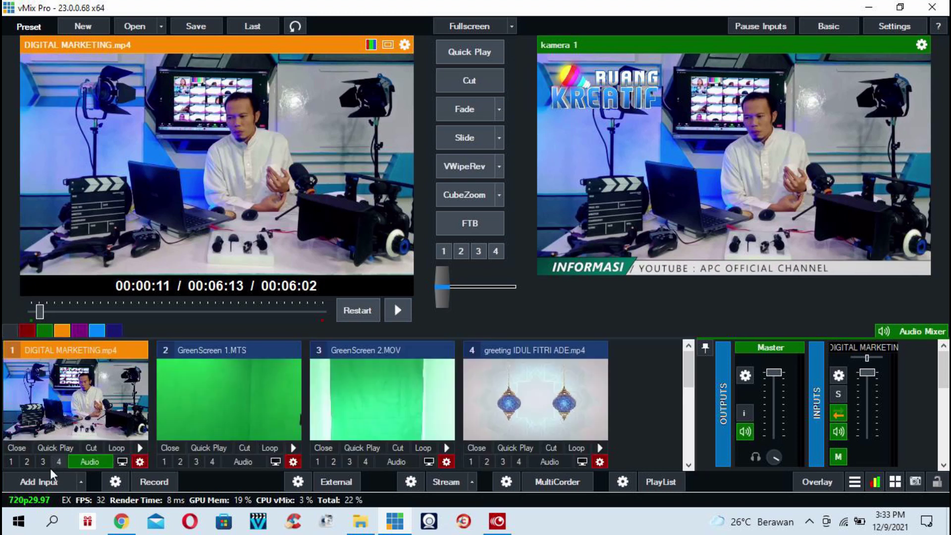
left_click(38, 483)
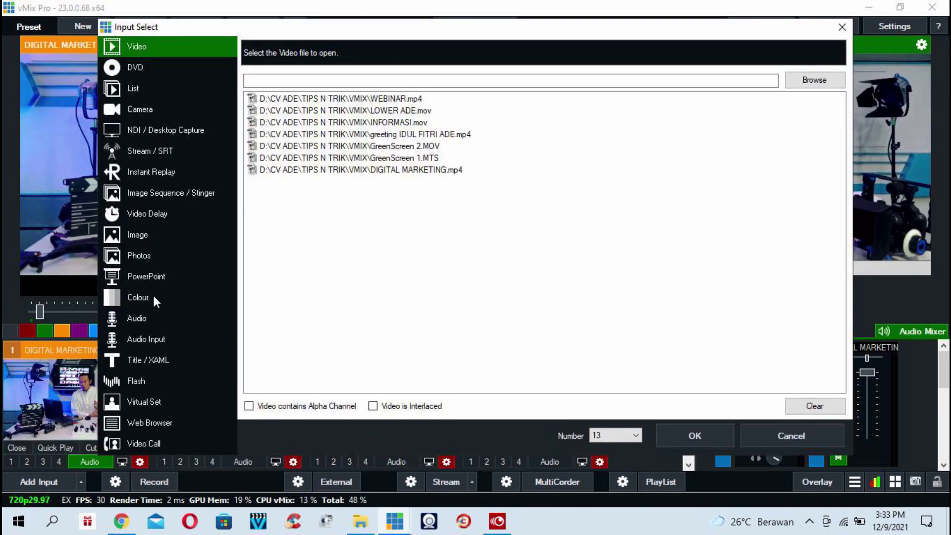
left_click(136, 302)
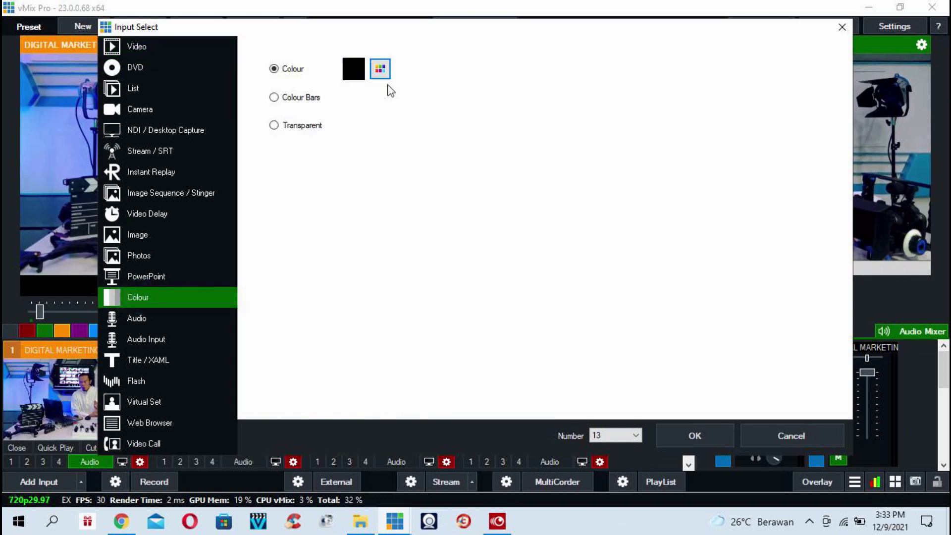
left_click(679, 439)
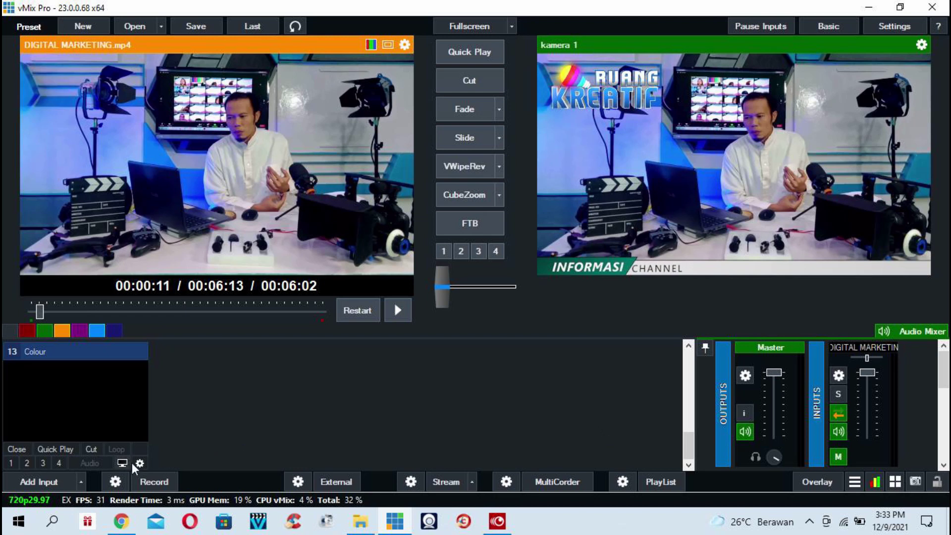
Step: Set input 13's multi view layers 1 to 3 to greeting IDUL FITRI ADE.mp4, LOGO RK.png and INFORMASI.mov
left_click(138, 460)
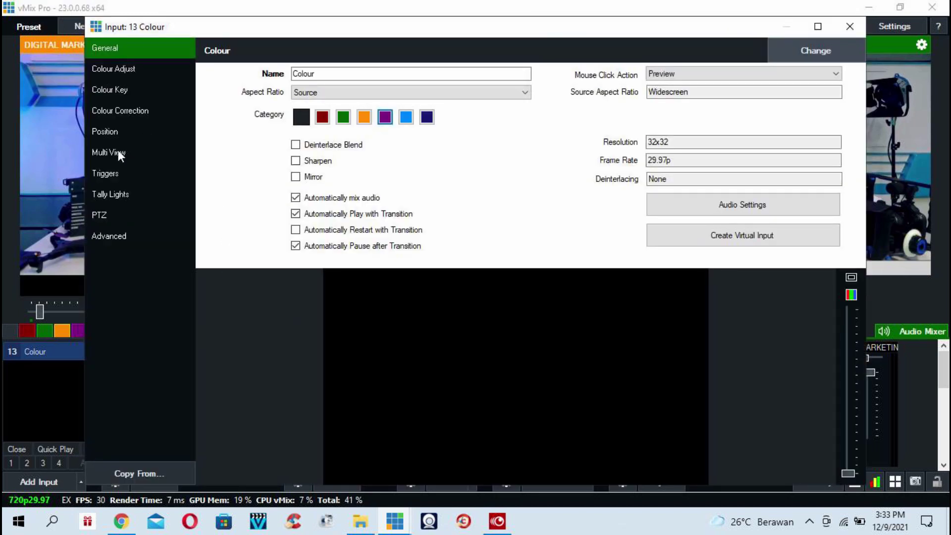
left_click(110, 154)
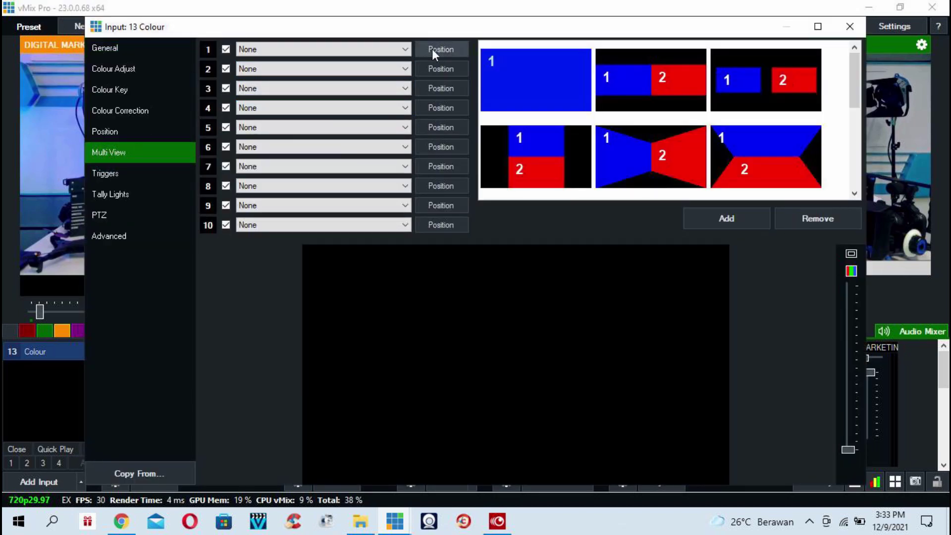
left_click(399, 50)
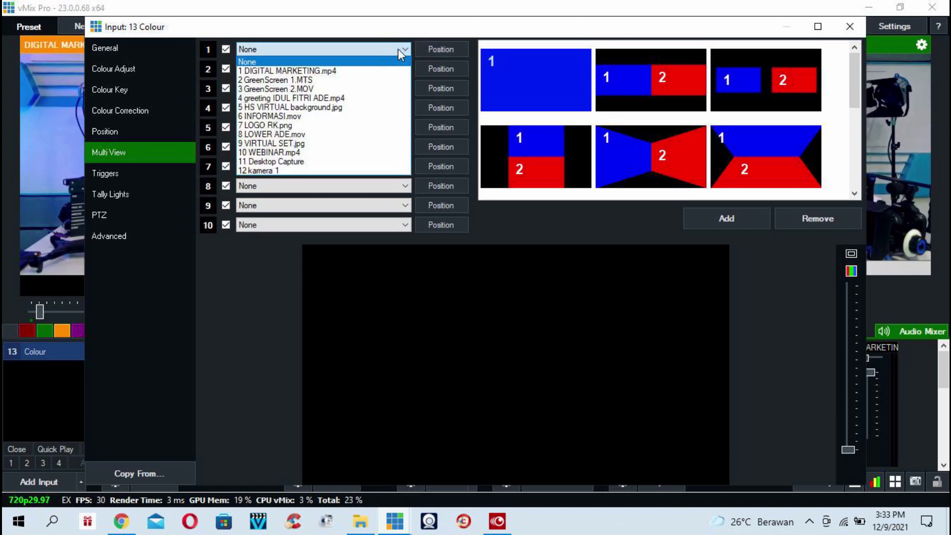
left_click(385, 99)
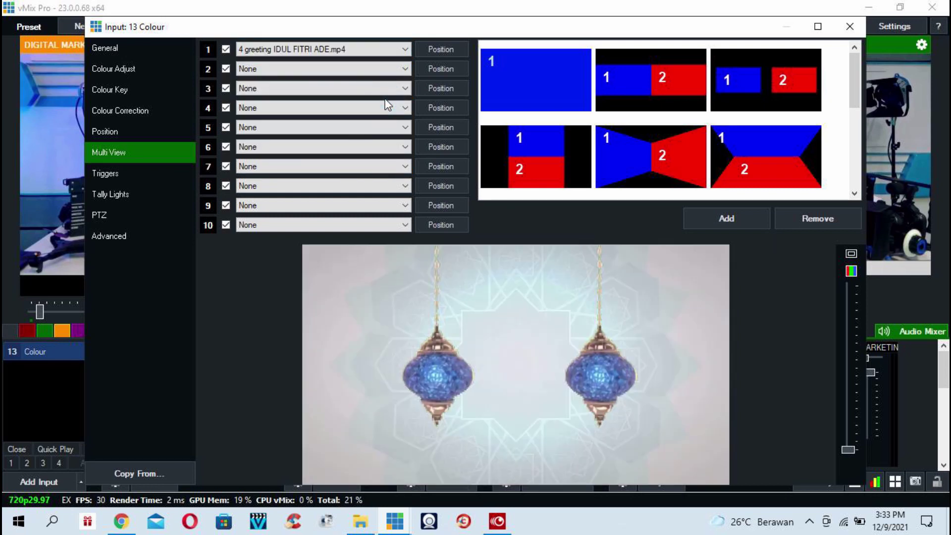
left_click(405, 70)
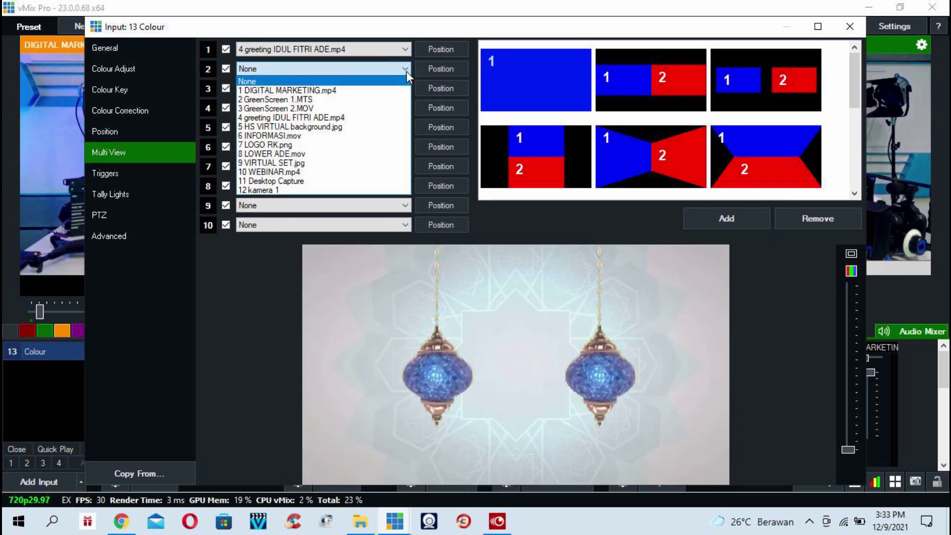
left_click(370, 144)
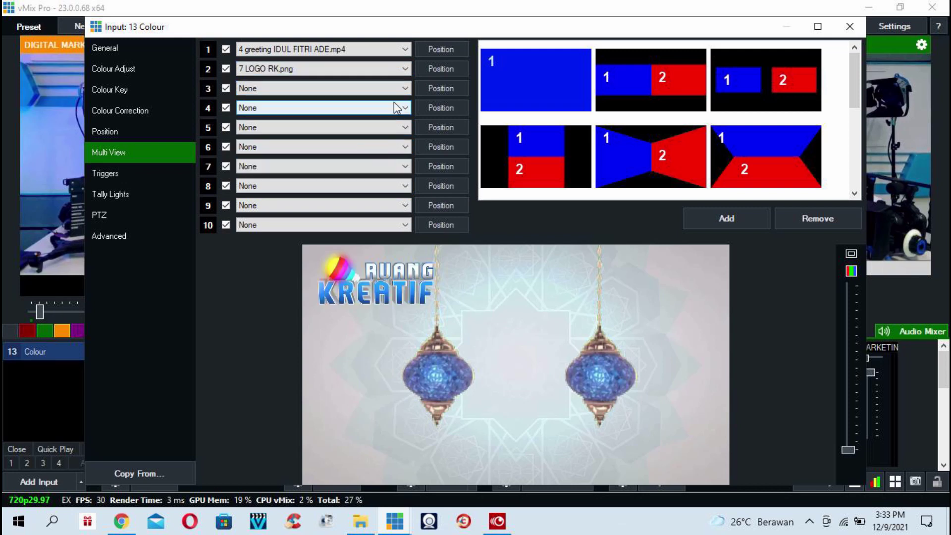
left_click(405, 88)
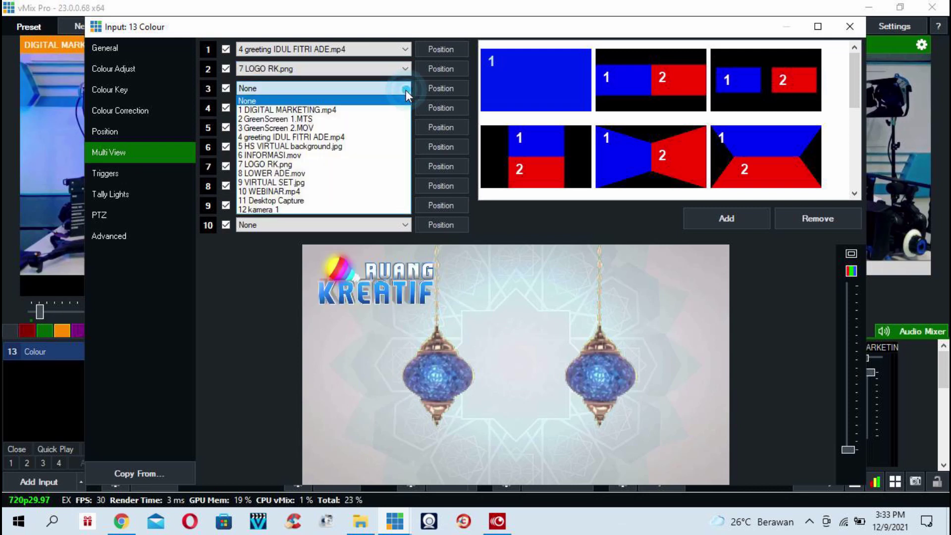
left_click(362, 155)
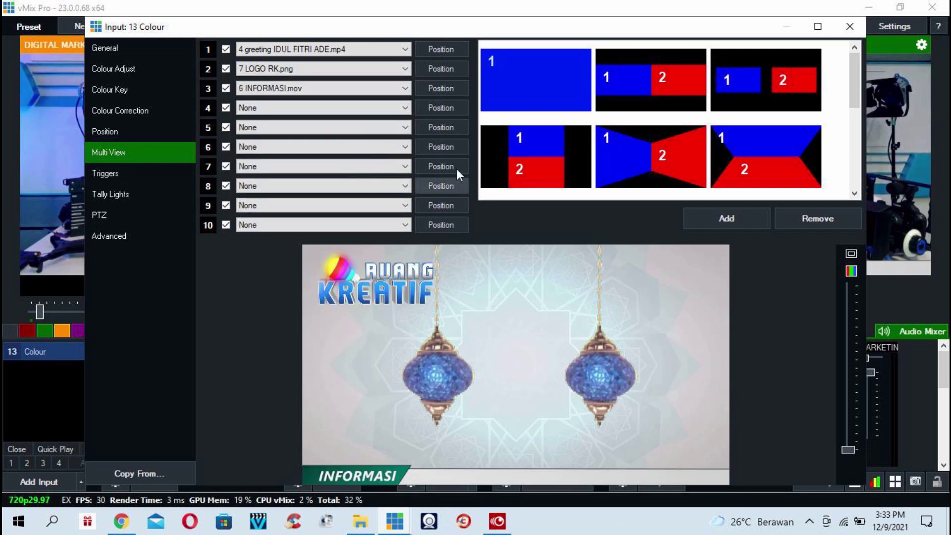
left_click(849, 26)
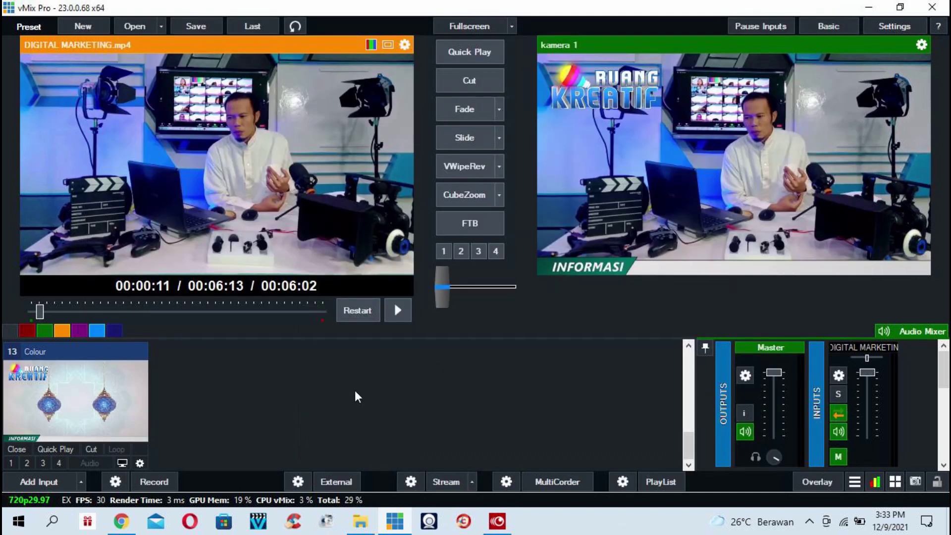
Step: Rename input 13 as kamera 2 and assign it to the purple category
left_click(139, 463)
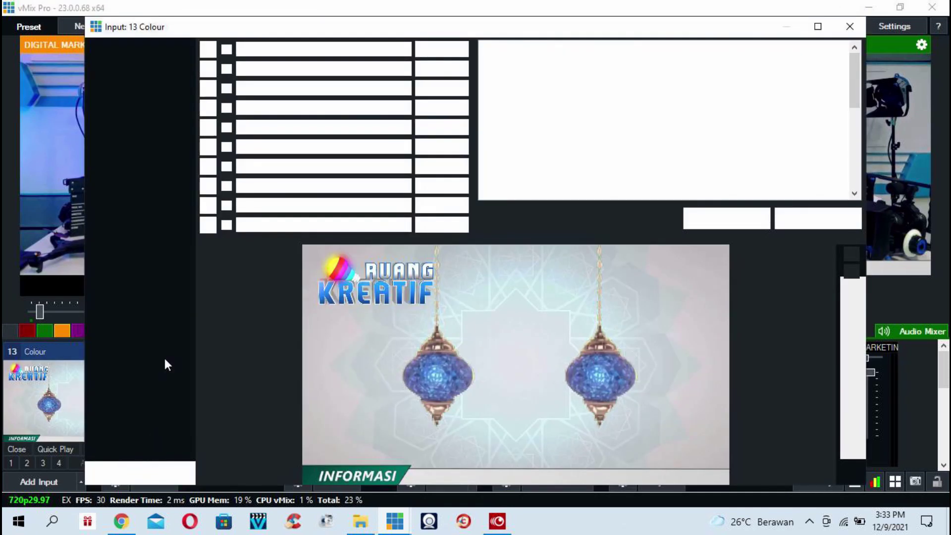
left_click(108, 48)
double_click(356, 73)
type("kamera 2")
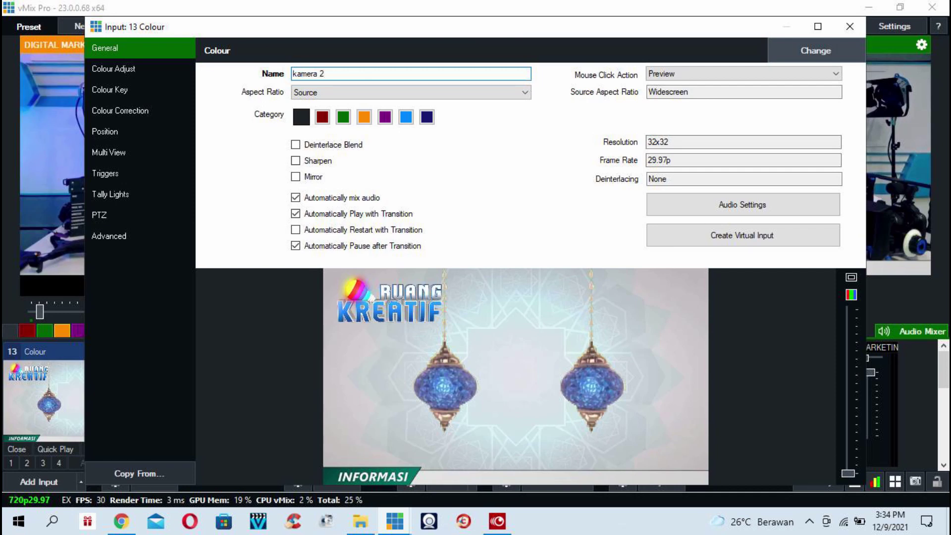
left_click(385, 117)
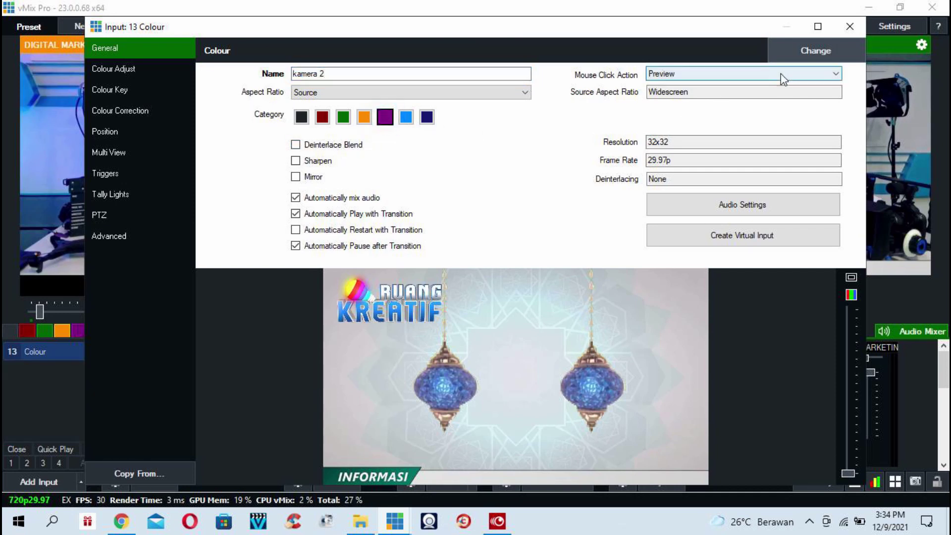
left_click(847, 27)
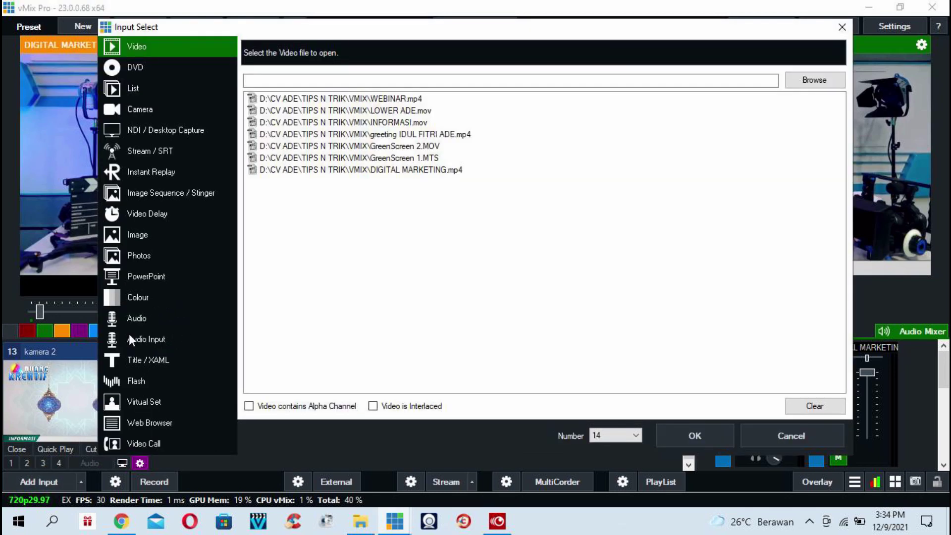
Step: Add a black Colour input as number 14 with WEBINAR.mp4, LOGO RK.png and INFORMASI.mov as multi view layers 1 to 3
left_click(131, 295)
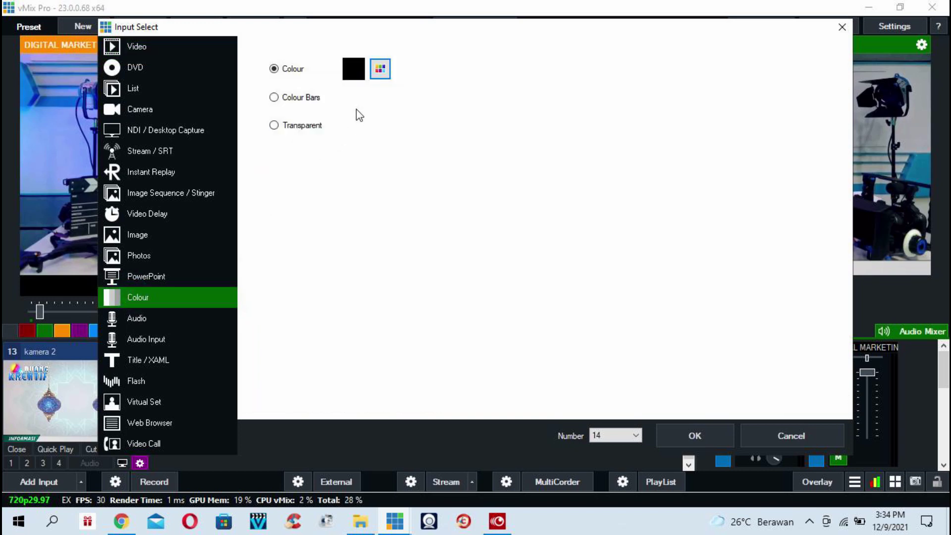
left_click(678, 440)
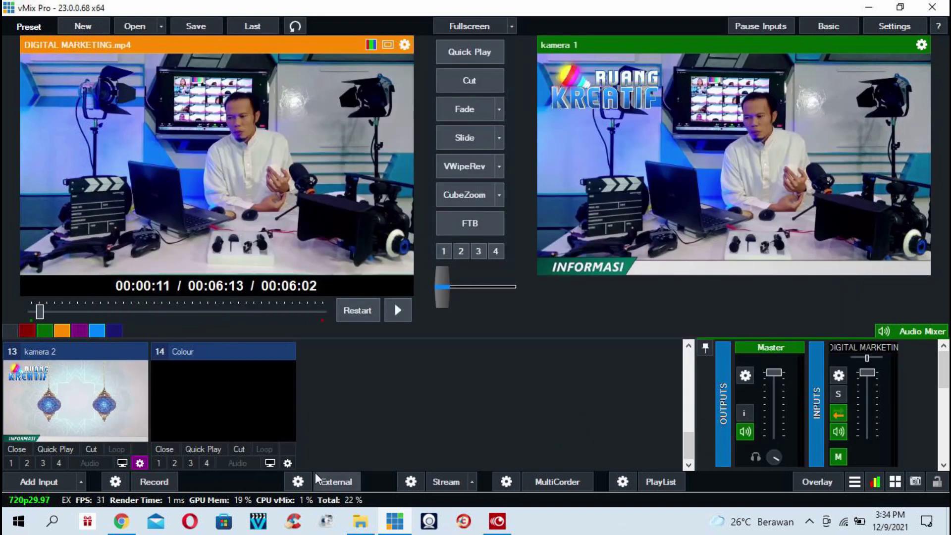
left_click(287, 463)
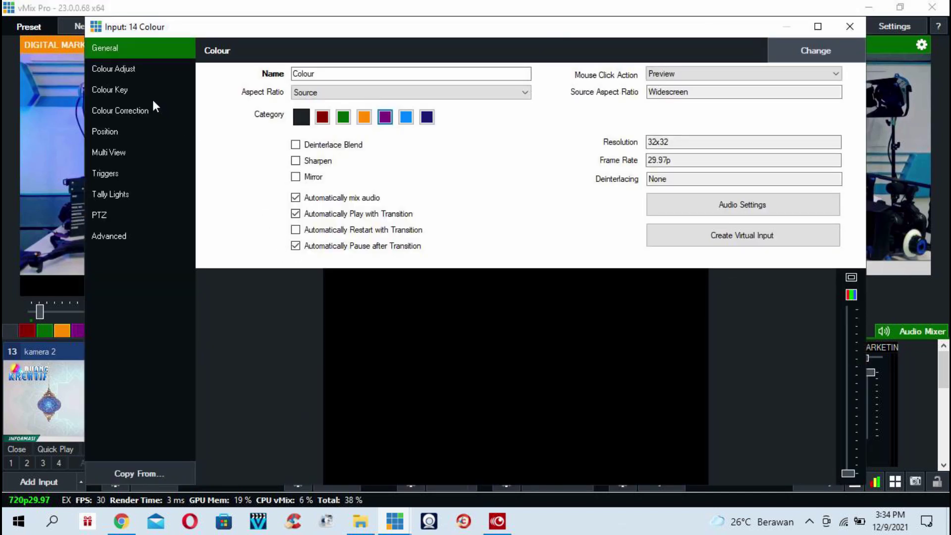
left_click(102, 154)
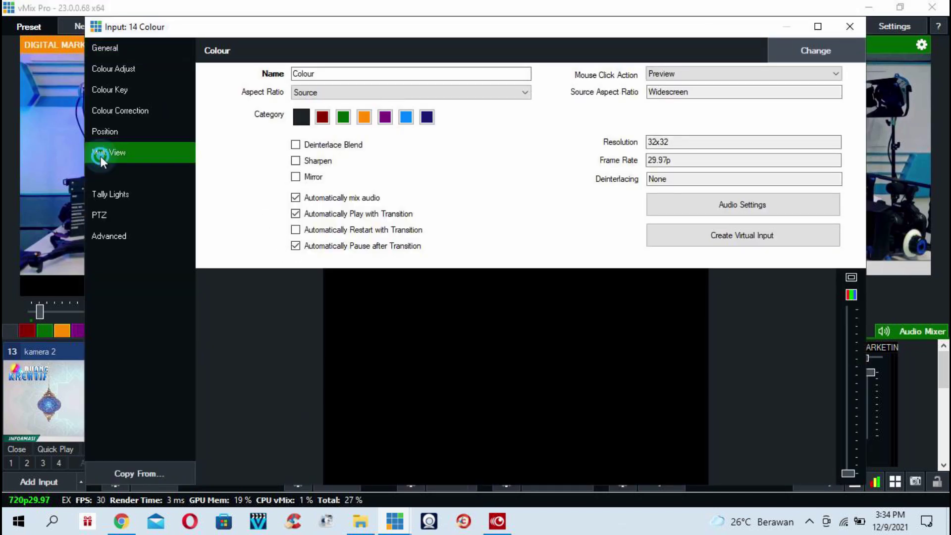
left_click(405, 48)
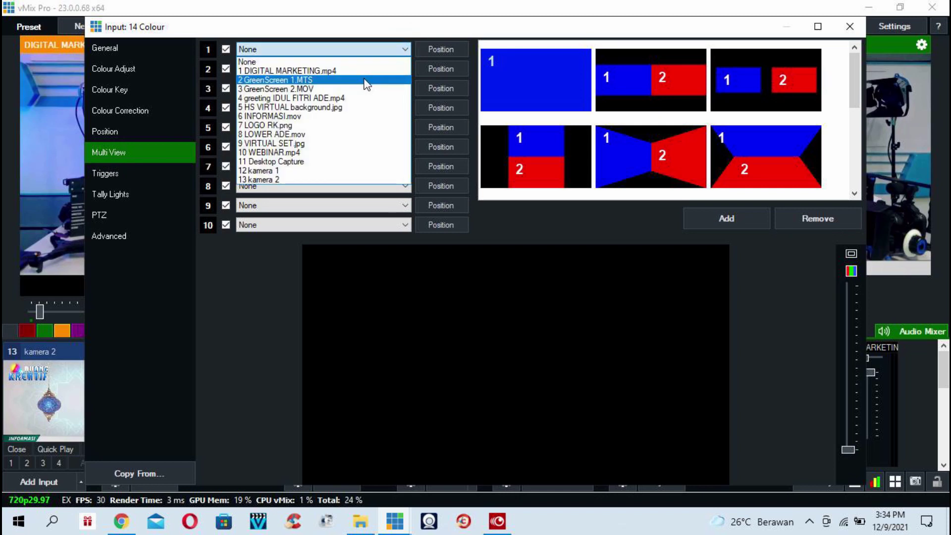
left_click(335, 152)
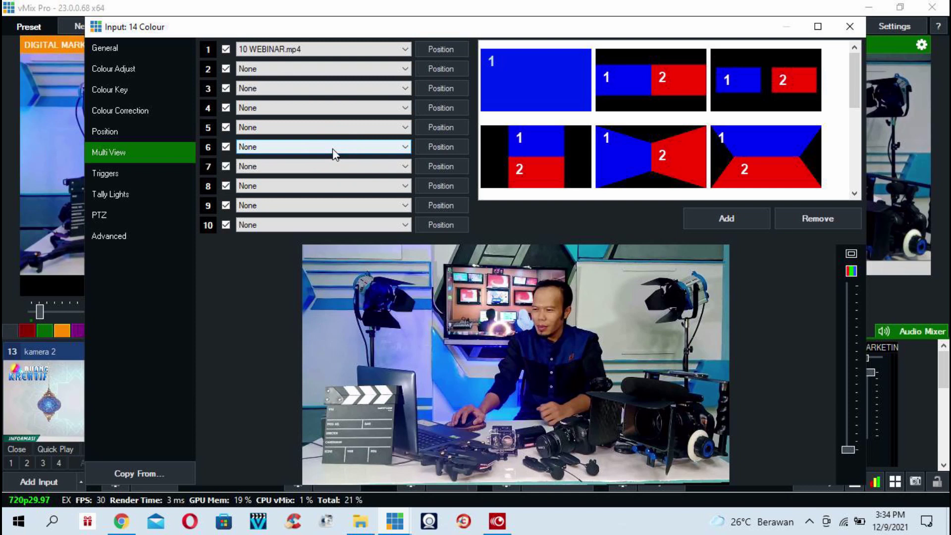
left_click(403, 68)
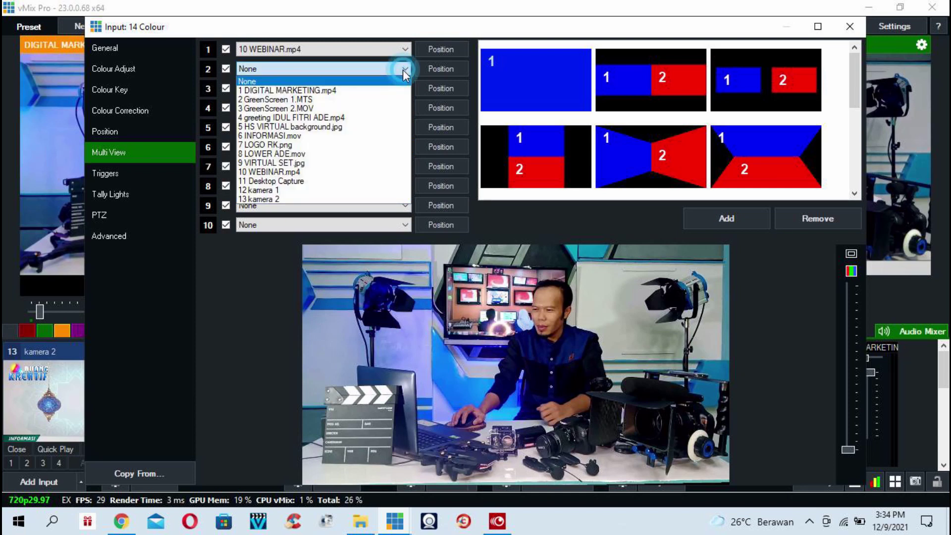
left_click(375, 144)
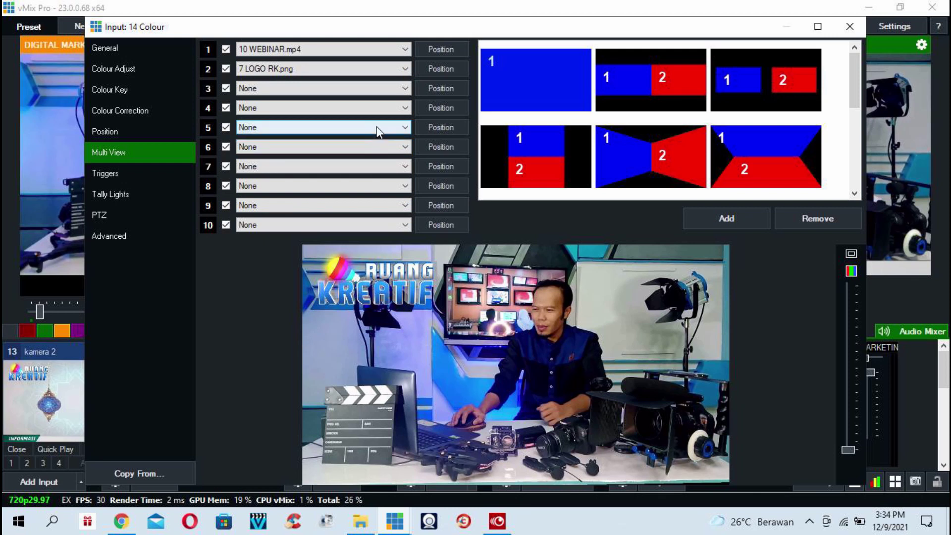
left_click(403, 88)
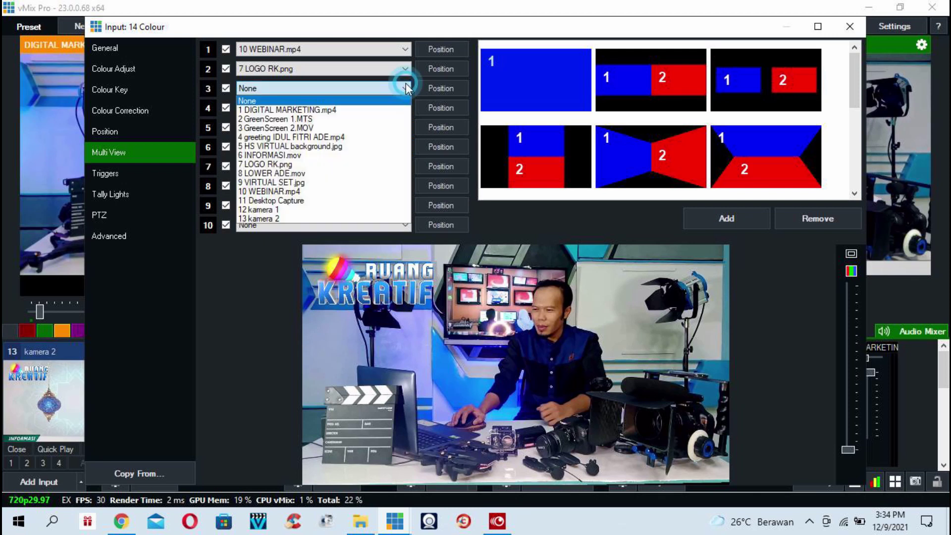
left_click(372, 155)
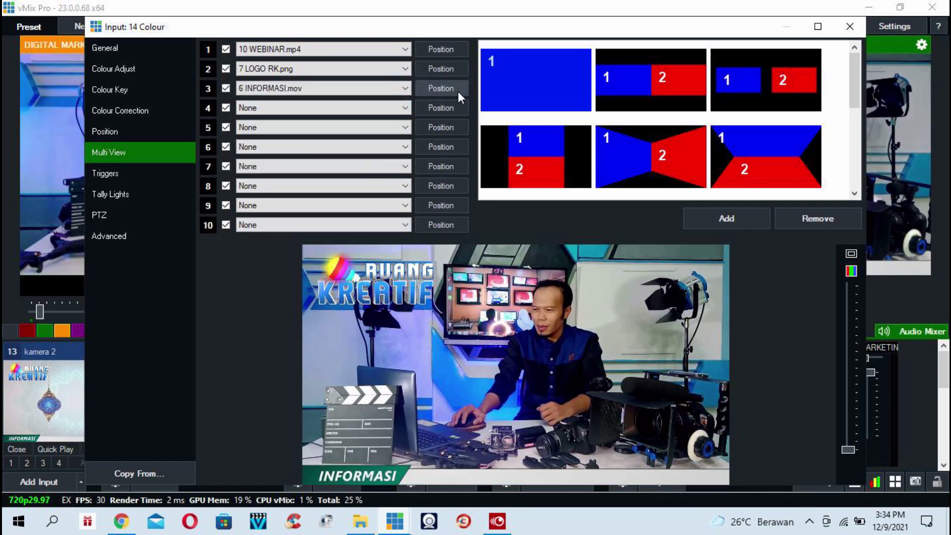
Step: Rename input 14 as kamera 3 and assign it to the purple category
left_click(97, 43)
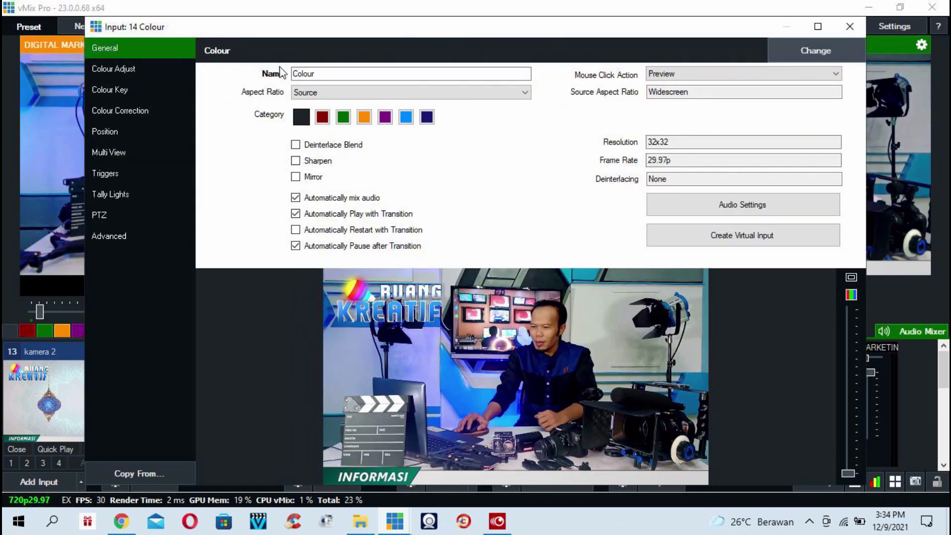
type("kamera 3")
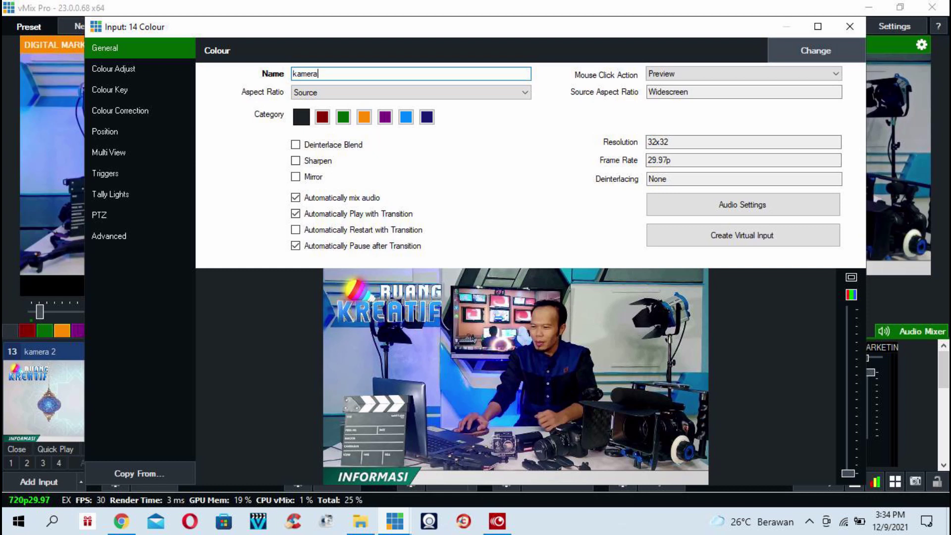
left_click(384, 119)
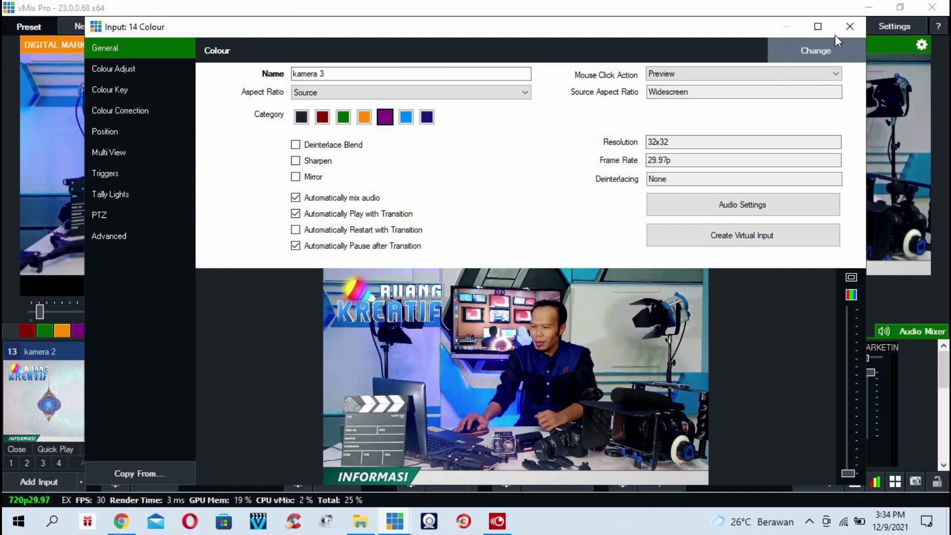
left_click(847, 26)
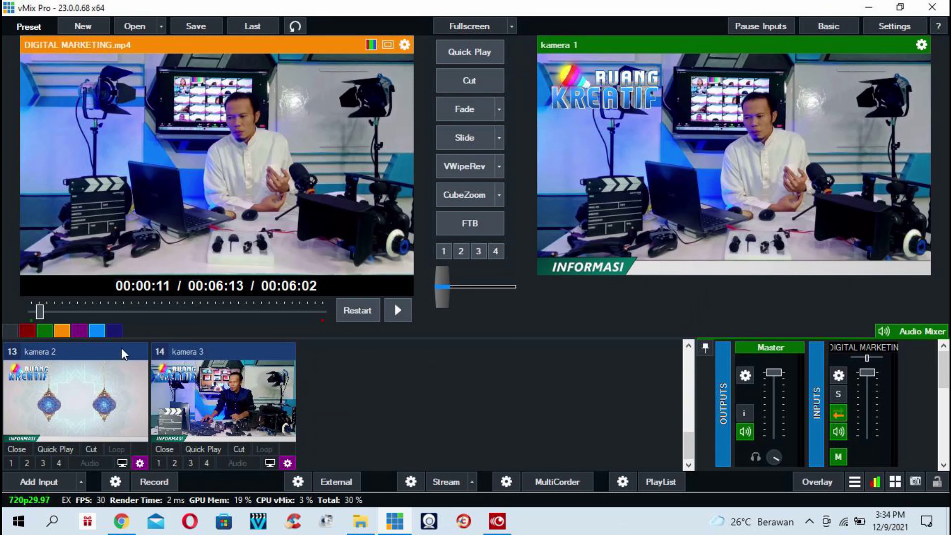
Step: Show the purple category and preview kamera 1, kamera 2 and kamera 3 alternately, ending on kamera 2
left_click(78, 331)
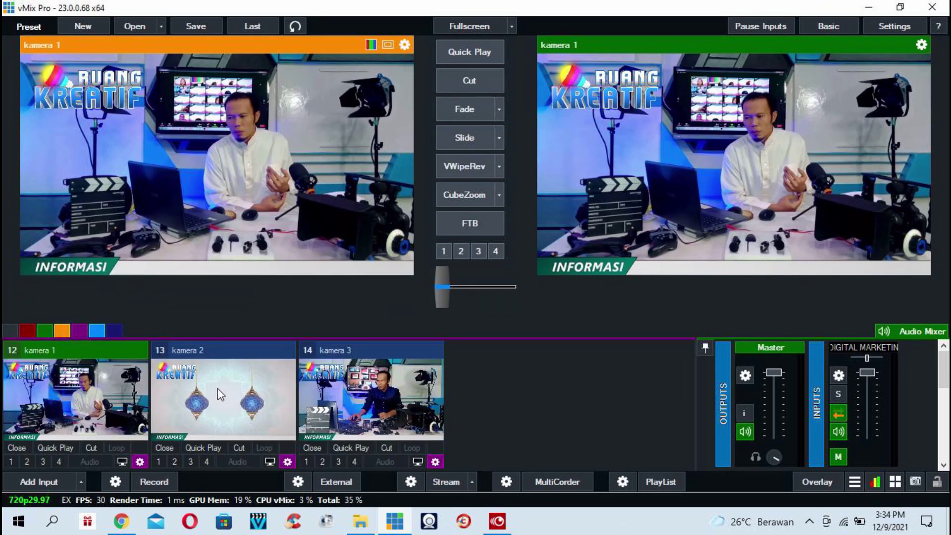
left_click(359, 388)
left_click(213, 409)
left_click(85, 392)
left_click(203, 391)
left_click(360, 387)
left_click(108, 405)
left_click(356, 379)
left_click(234, 402)
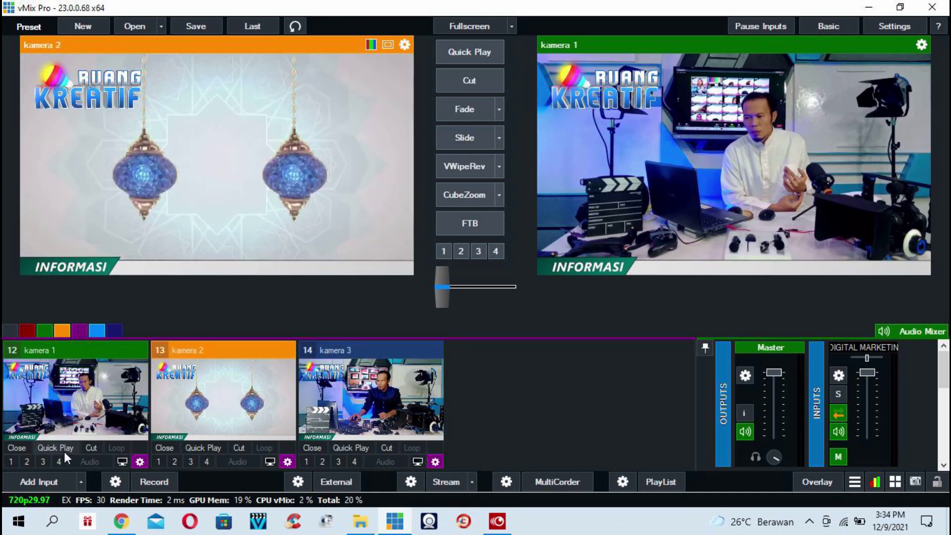
Step: Put kamera 1 on overlay 1, and show kamera 2 followed by kamera 3 on overlay 2
left_click(11, 460)
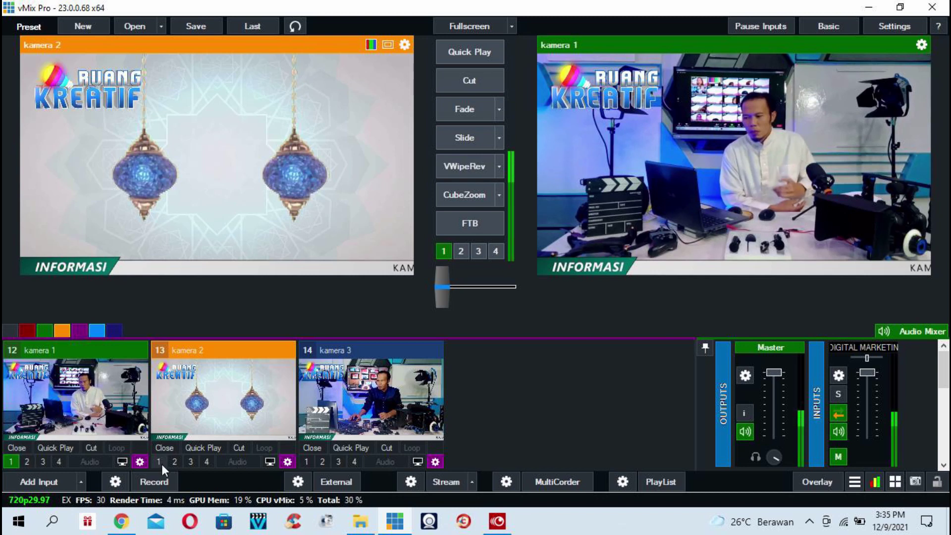
left_click(174, 461)
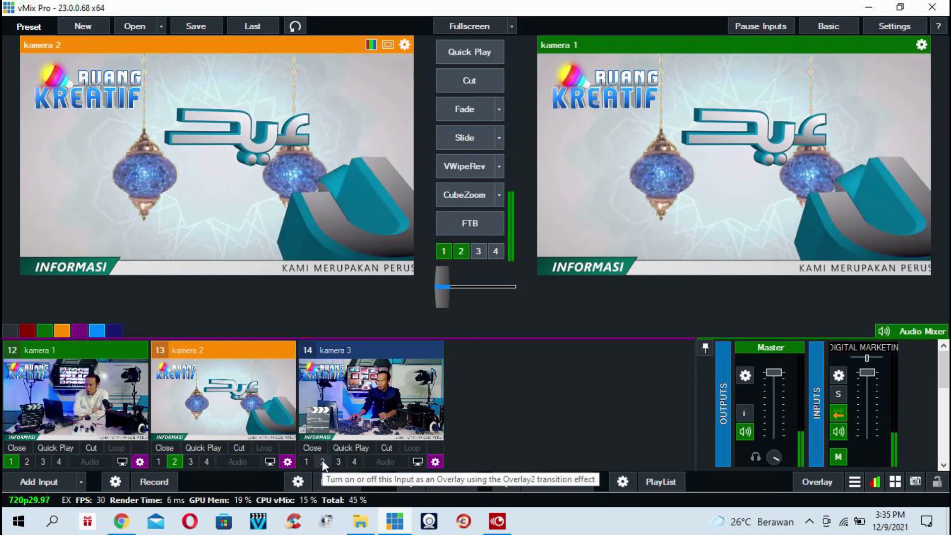
left_click(322, 460)
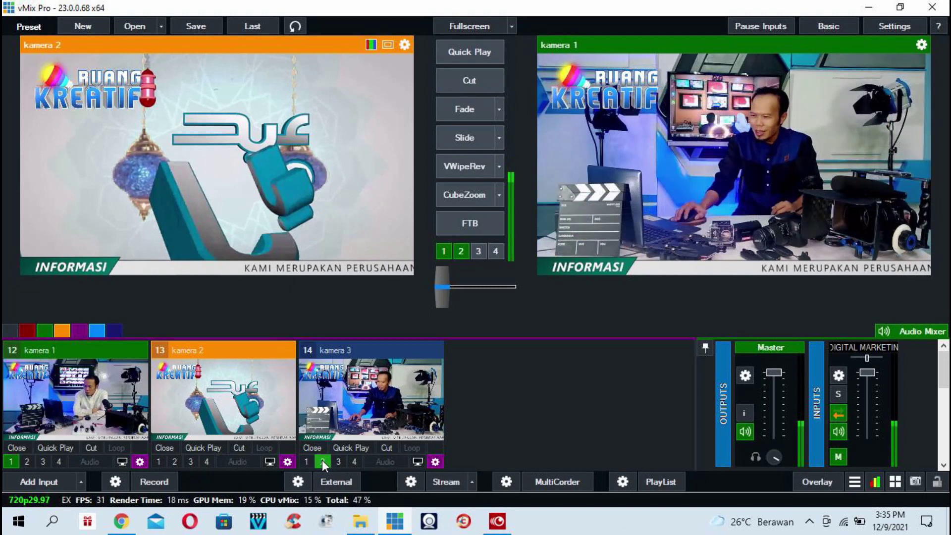
Step: Look through the inputs in the green and orange categories and return to the purple category
left_click(46, 331)
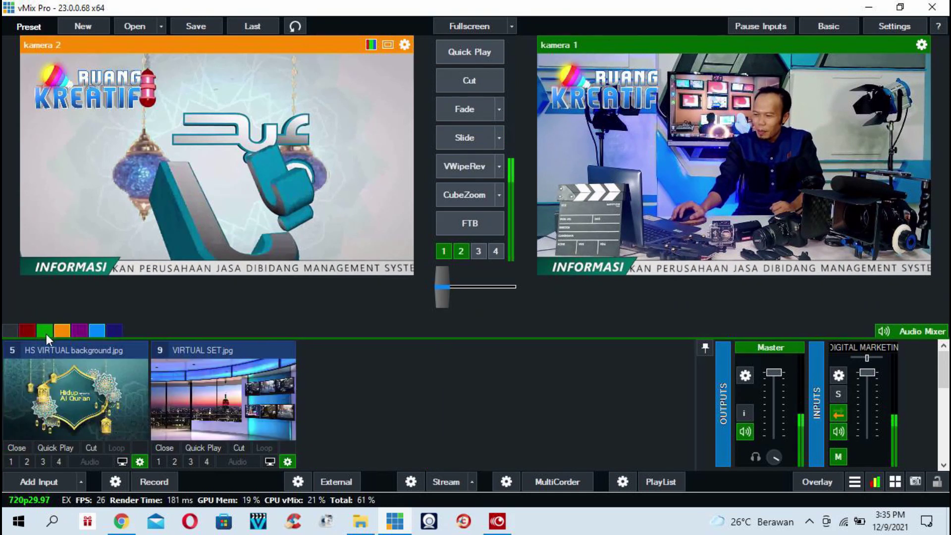
left_click(63, 333)
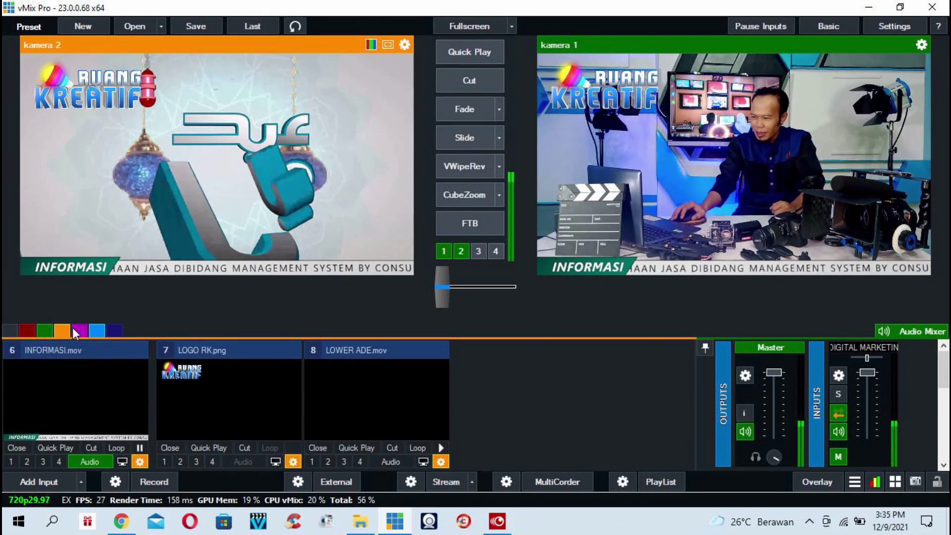
left_click(78, 329)
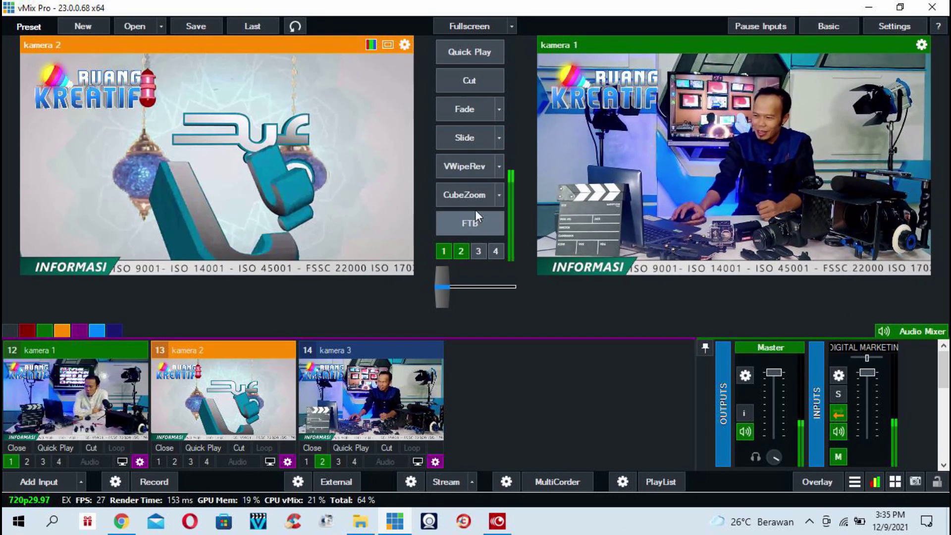
Step: Cut the output repeatedly between kamera 1 and kamera 2, ending with kamera 2 on output
left_click(467, 80)
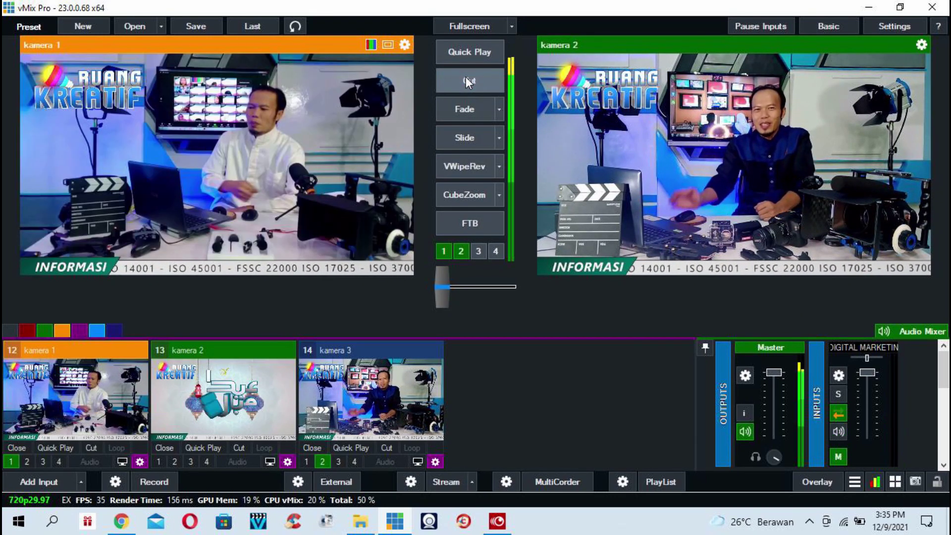
left_click(467, 79)
left_click(469, 79)
left_click(469, 79)
left_click(469, 80)
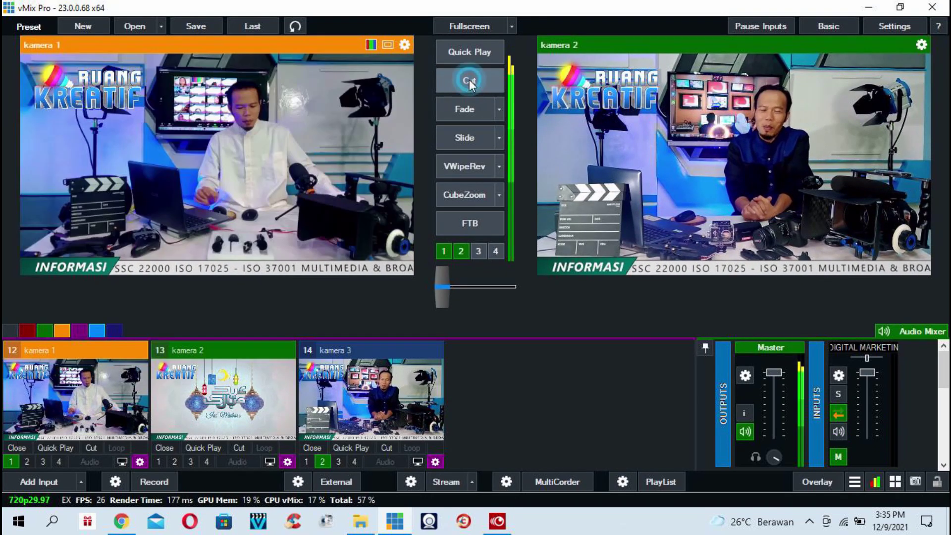
left_click(469, 79)
Step: Turn off the kamera 3 and kamera 1 overlays and cut kamera 1 to the output
left_click(324, 459)
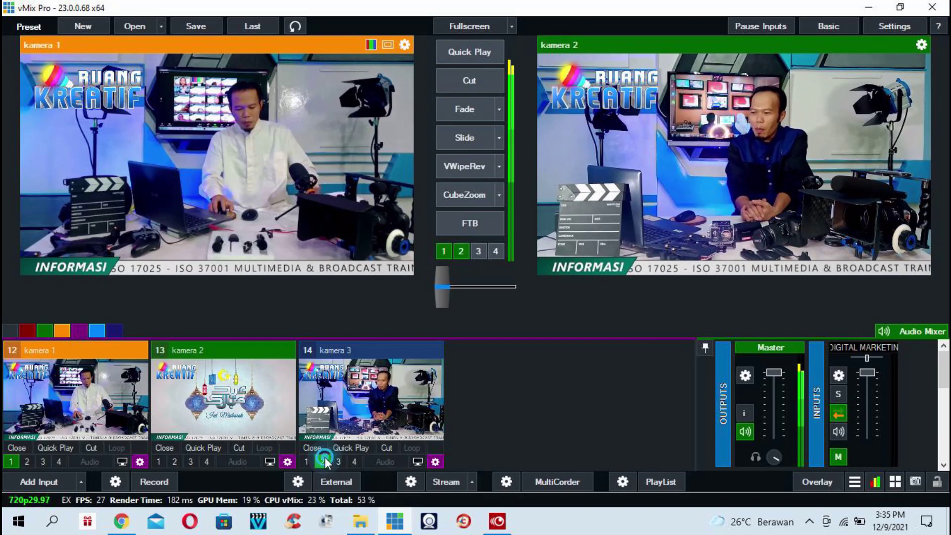
left_click(11, 461)
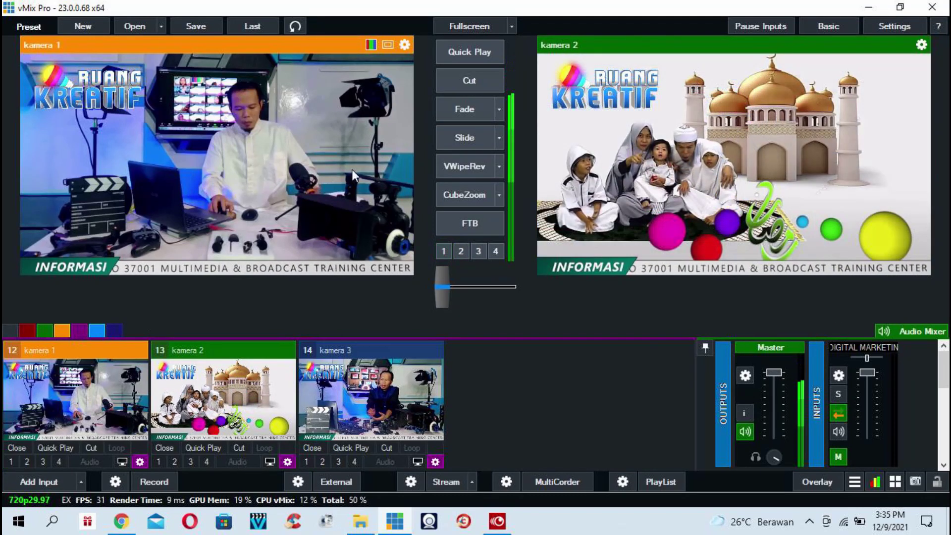
left_click(462, 84)
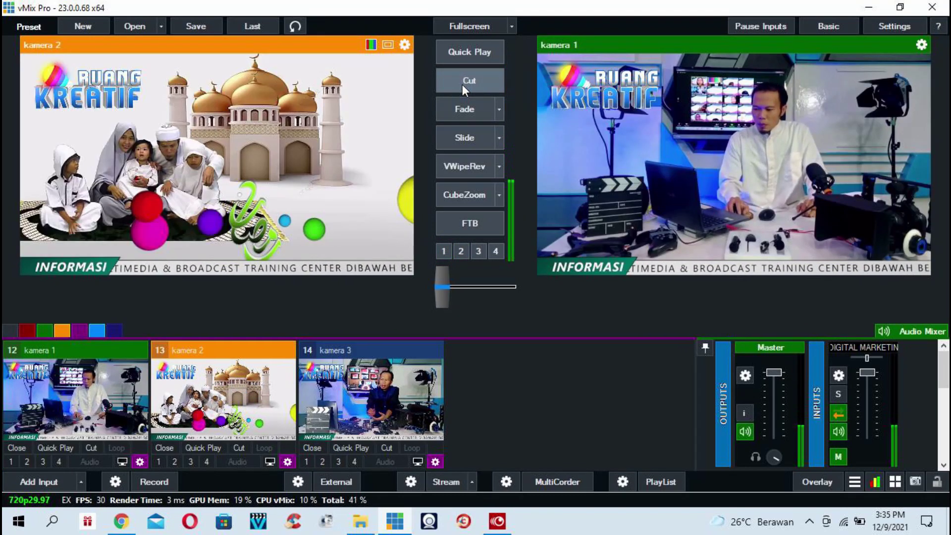
Step: Preview kamera 3 and cut it to the output, and do the same with kamera 2
left_click(373, 403)
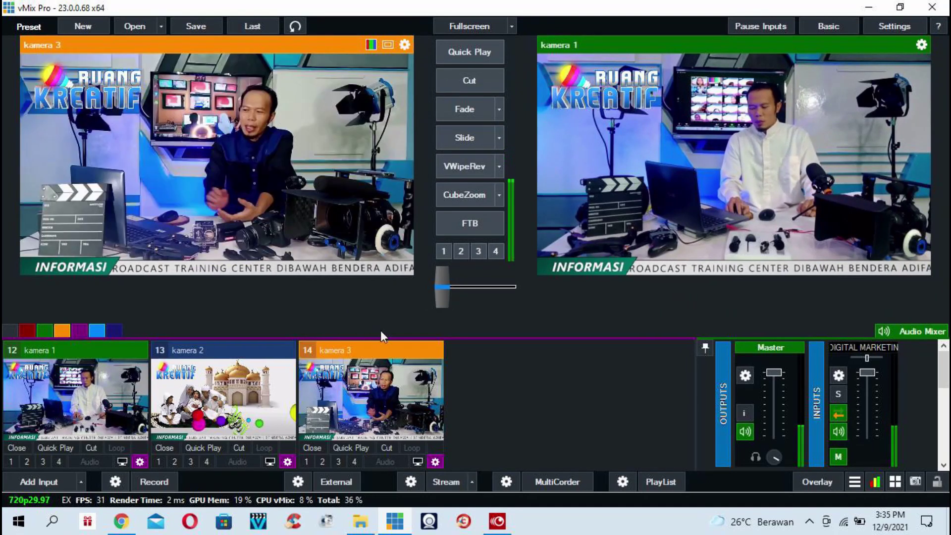
left_click(483, 75)
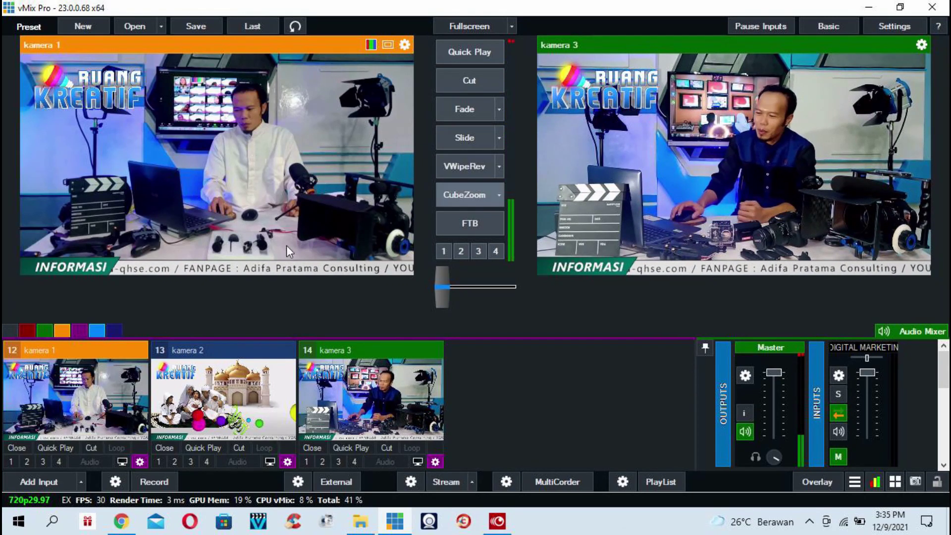
left_click(223, 398)
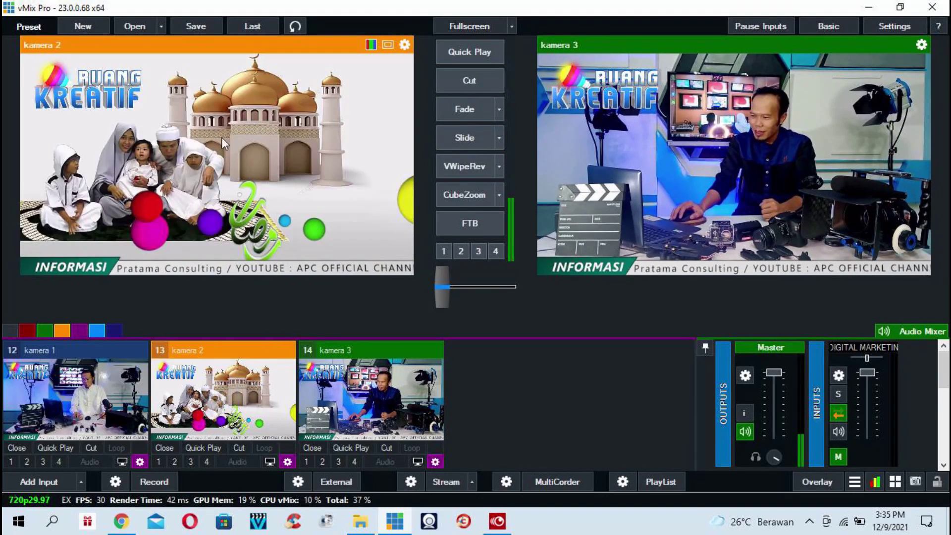
left_click(463, 80)
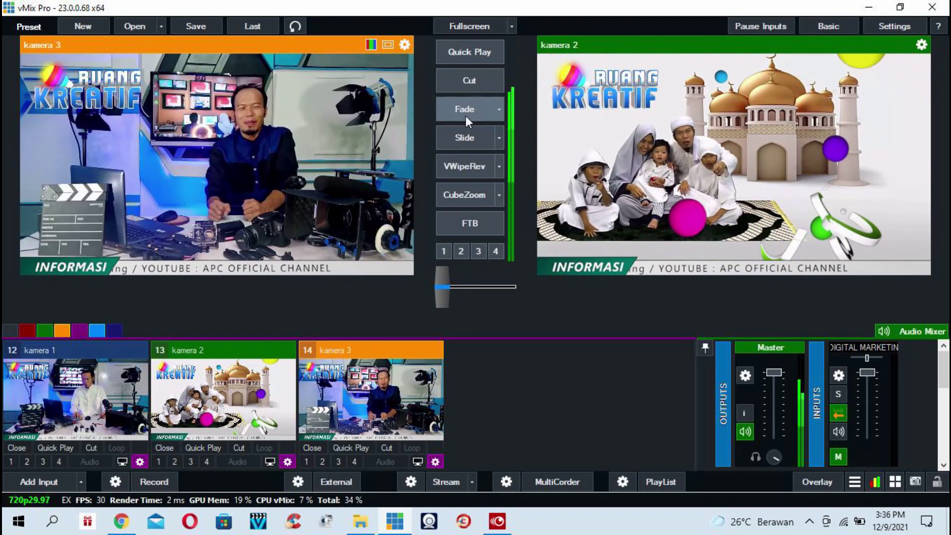
Step: Choose Fade for the first transition and use it to bring kamera 3 to the output
left_click(498, 110)
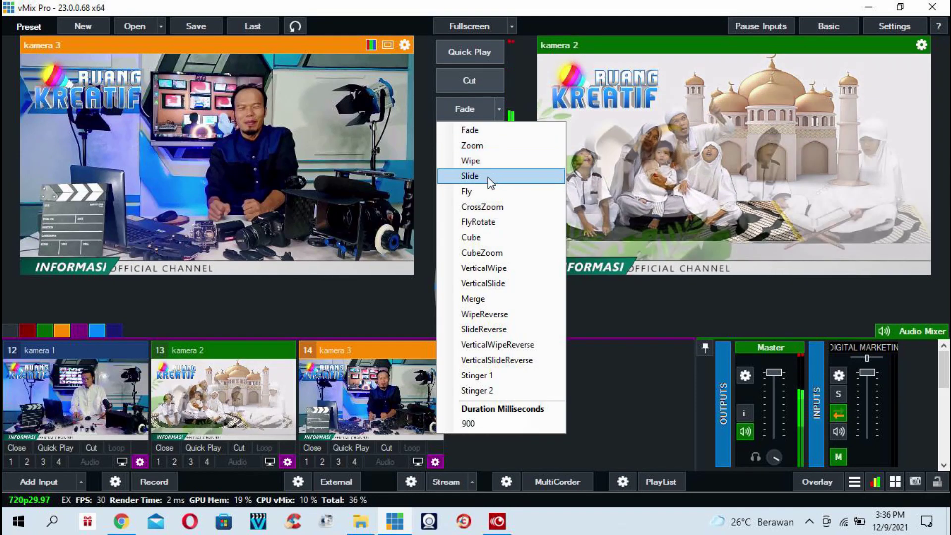
left_click(473, 129)
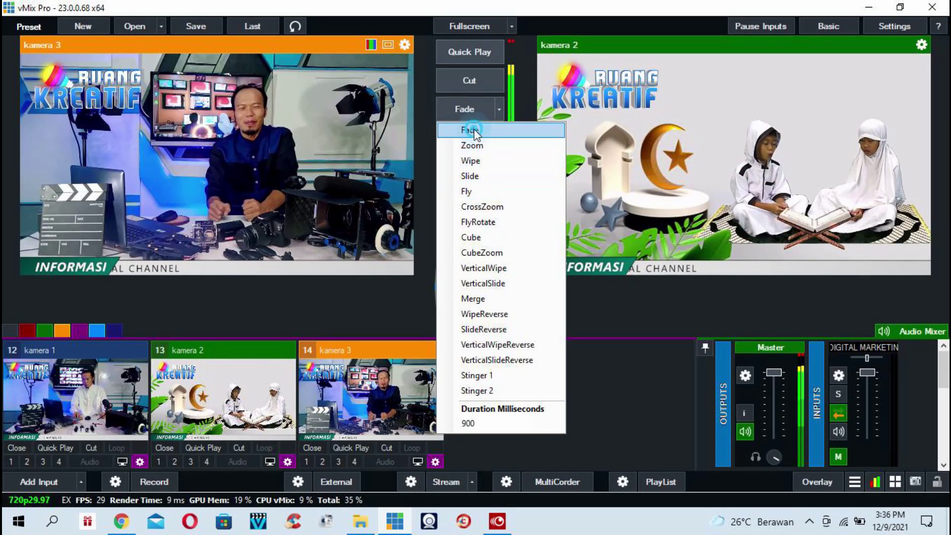
left_click(465, 109)
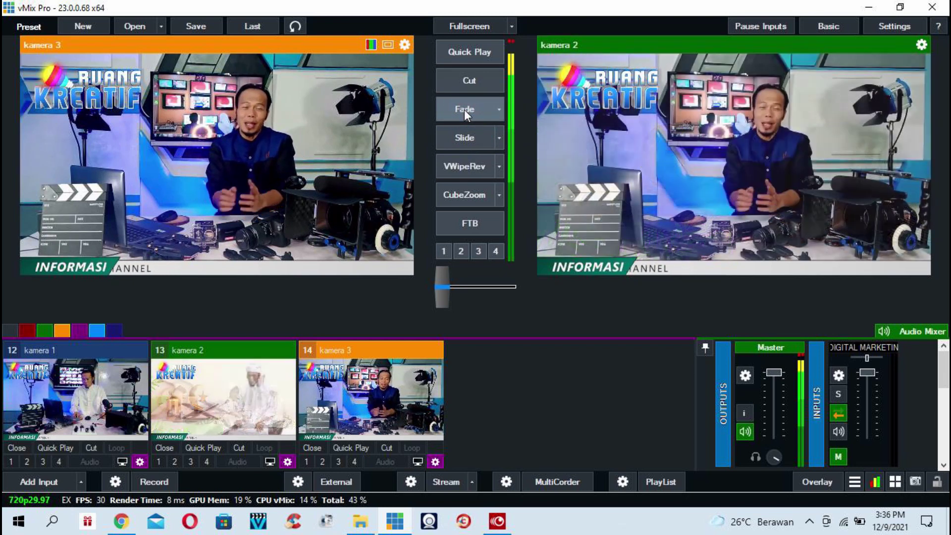
Step: Change the first transition to Zoom and use it to bring kamera 2 to the output
left_click(500, 110)
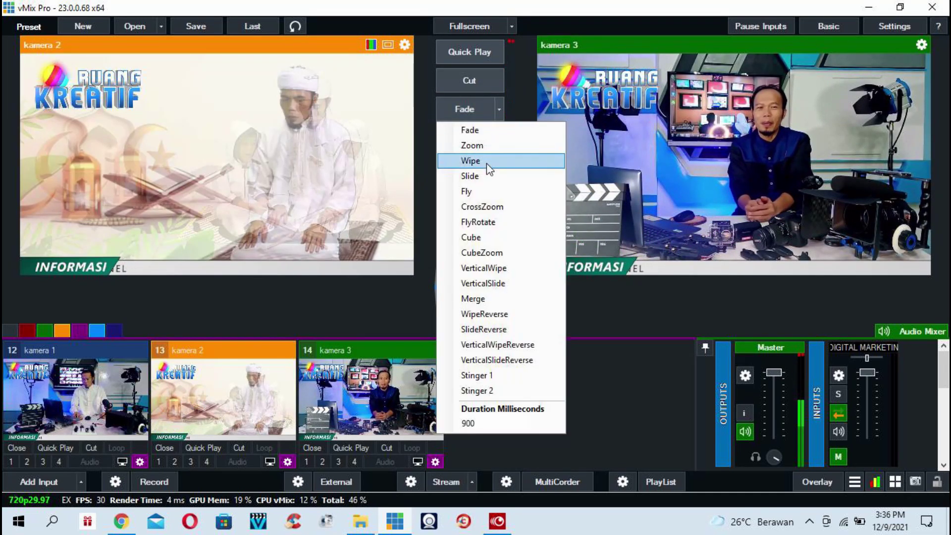
left_click(475, 145)
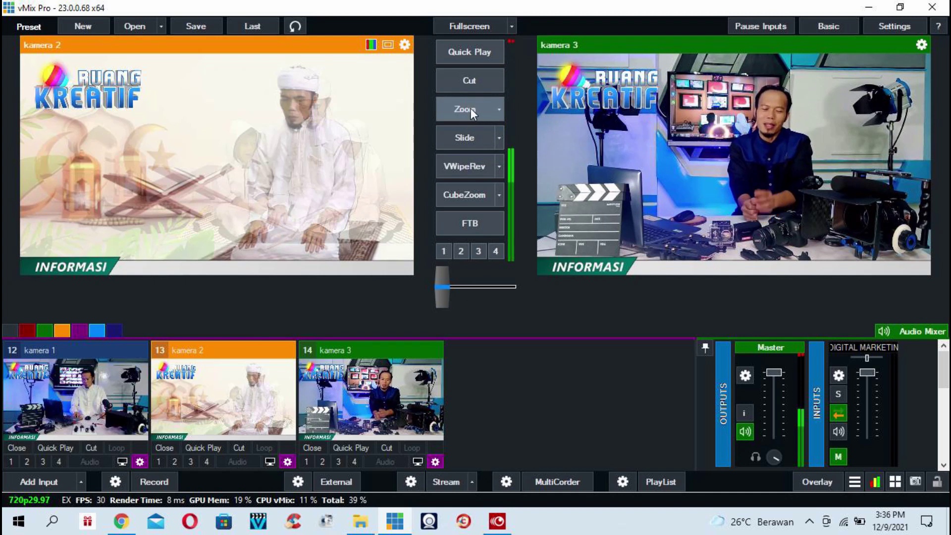
left_click(470, 108)
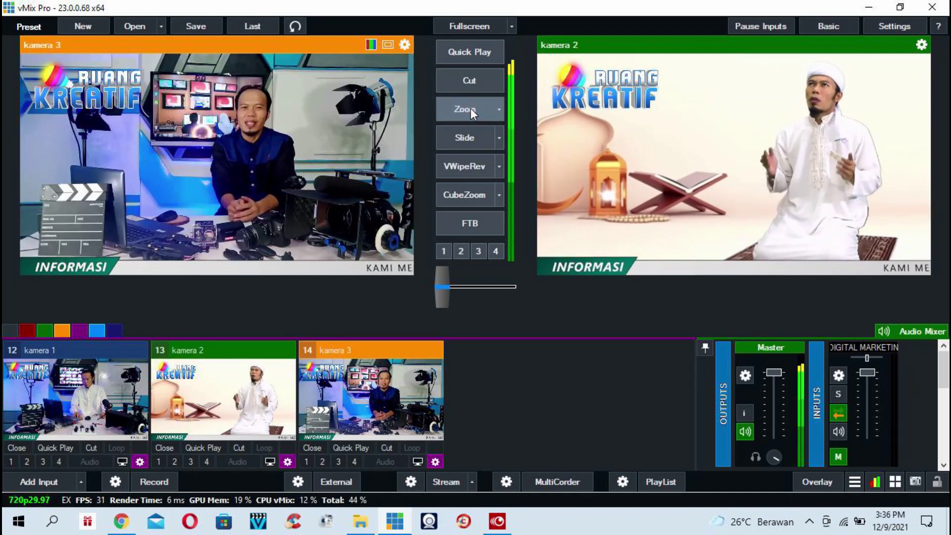
Step: Bring kamera 3 to the output with the Slide transition, leaving the first transition's effect as Zoom
left_click(500, 111)
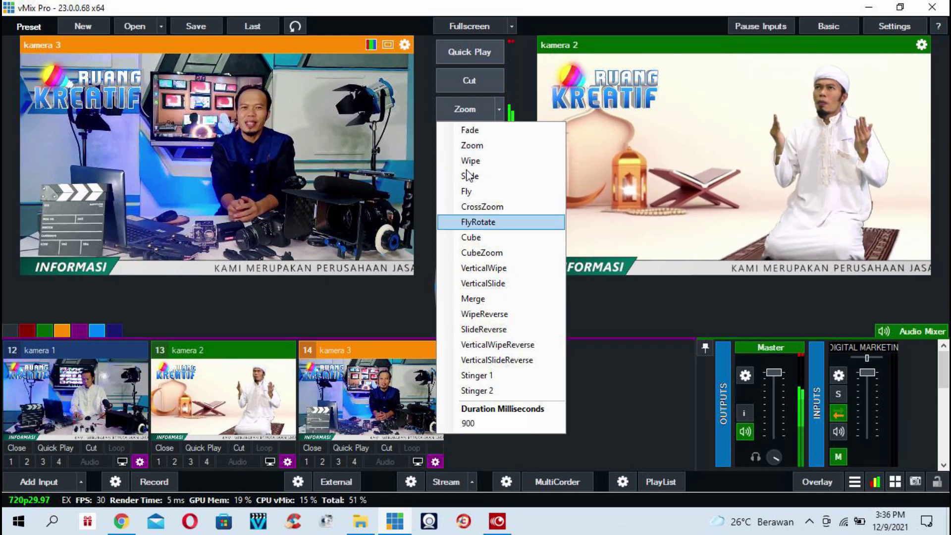
left_click(428, 106)
left_click(469, 137)
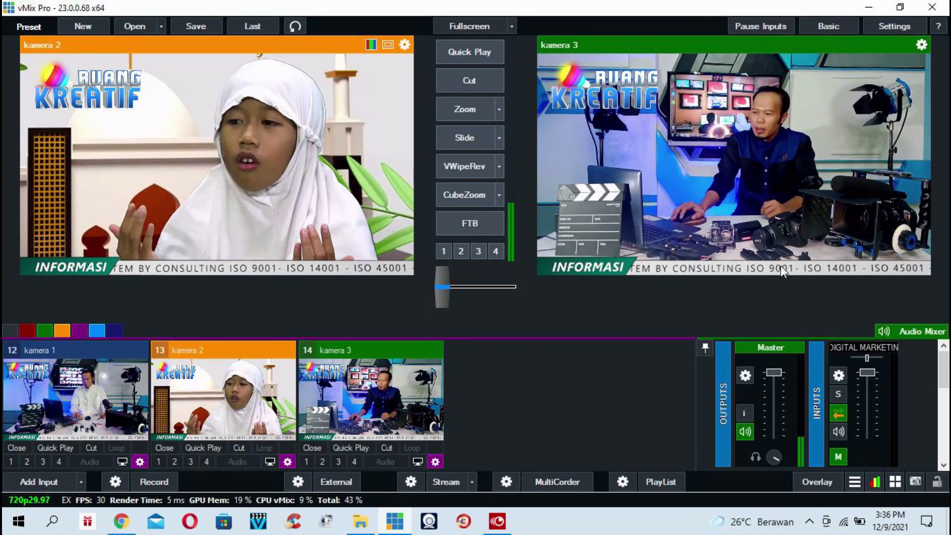
Step: Show the orange category and turn on looping for INFORMASI.mov
left_click(66, 329)
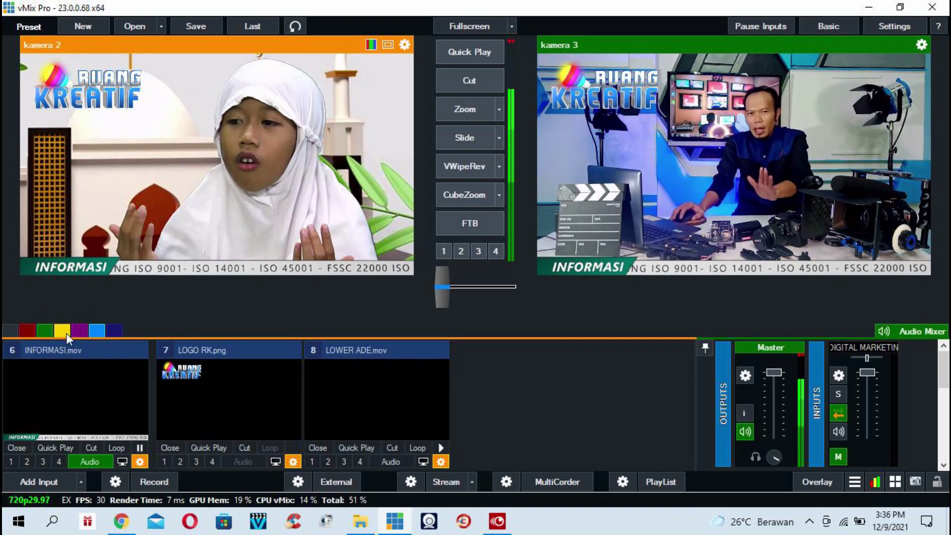
left_click(119, 449)
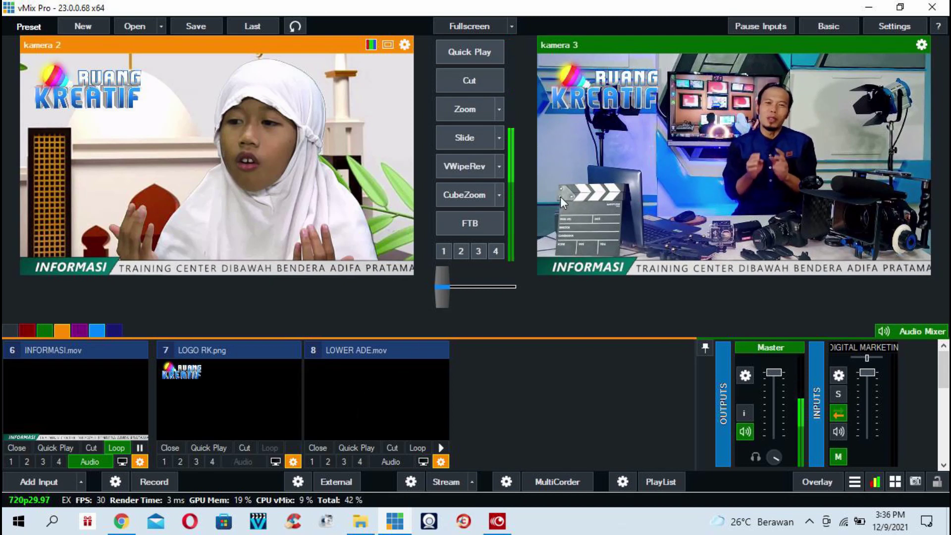
left_click(441, 462)
left_click(103, 151)
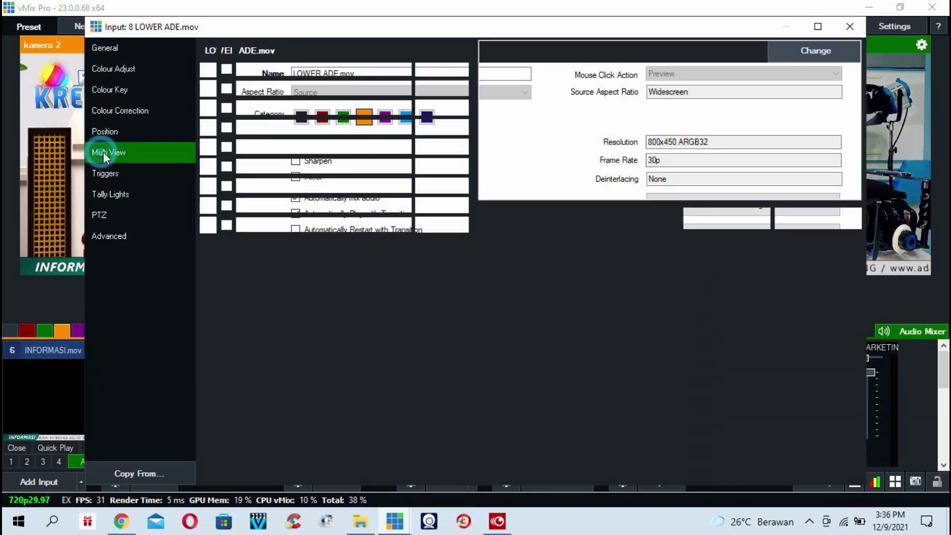
left_click(857, 32)
Step: Open the multi view settings of kamera 3 in the purple category and examine the source choices for layers 1 to 4
left_click(77, 330)
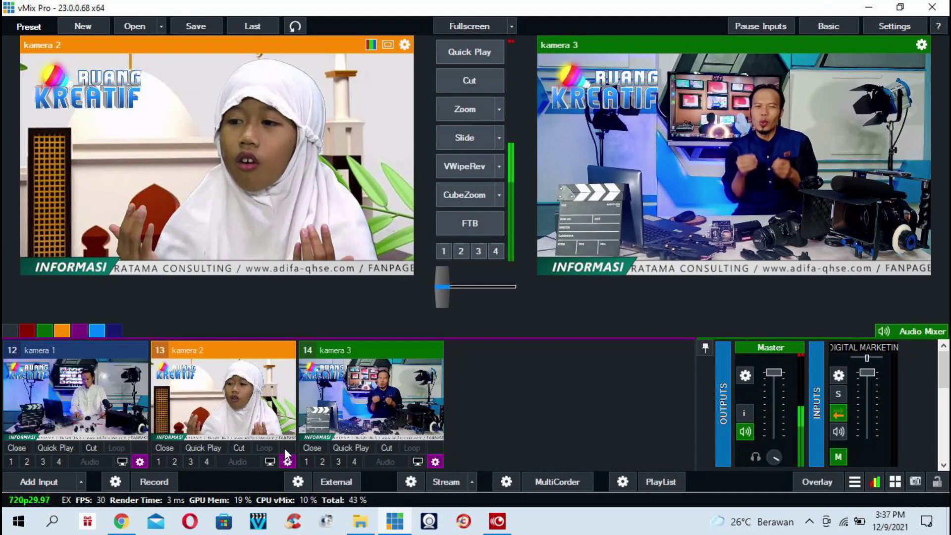
left_click(434, 461)
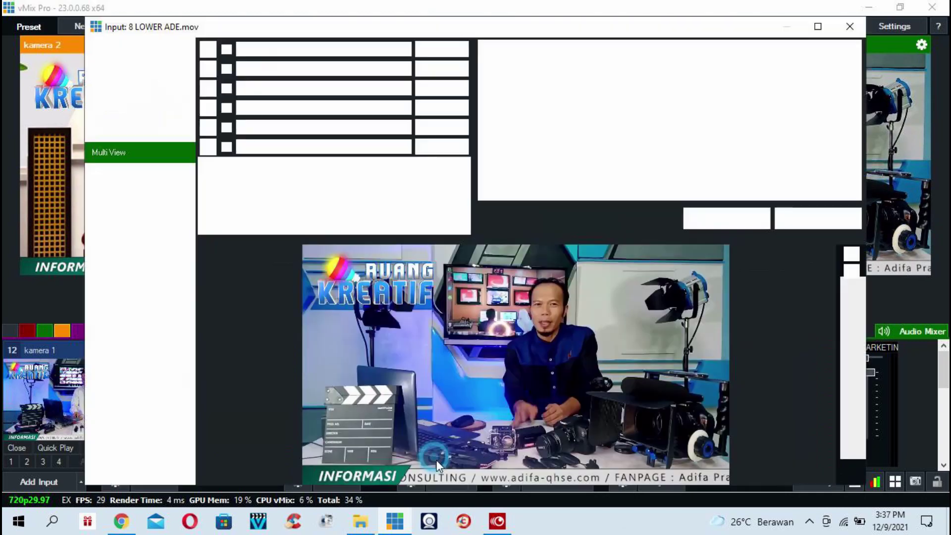
left_click(286, 49)
left_click(286, 49)
left_click(278, 70)
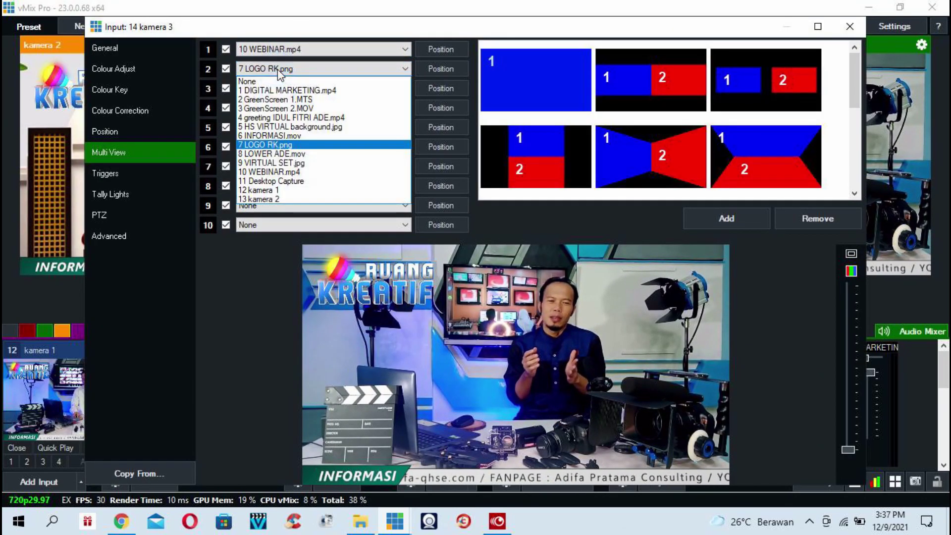
left_click(280, 71)
left_click(286, 89)
left_click(286, 89)
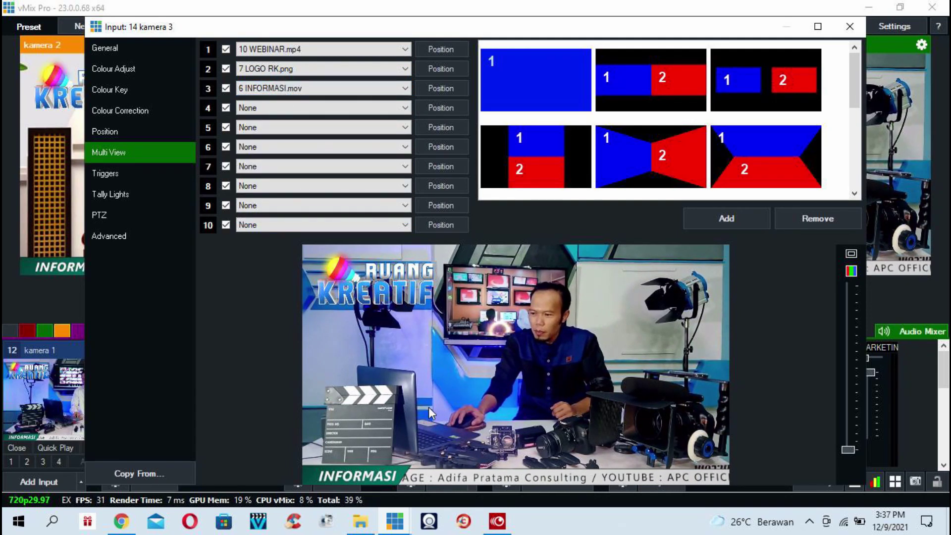
left_click(402, 108)
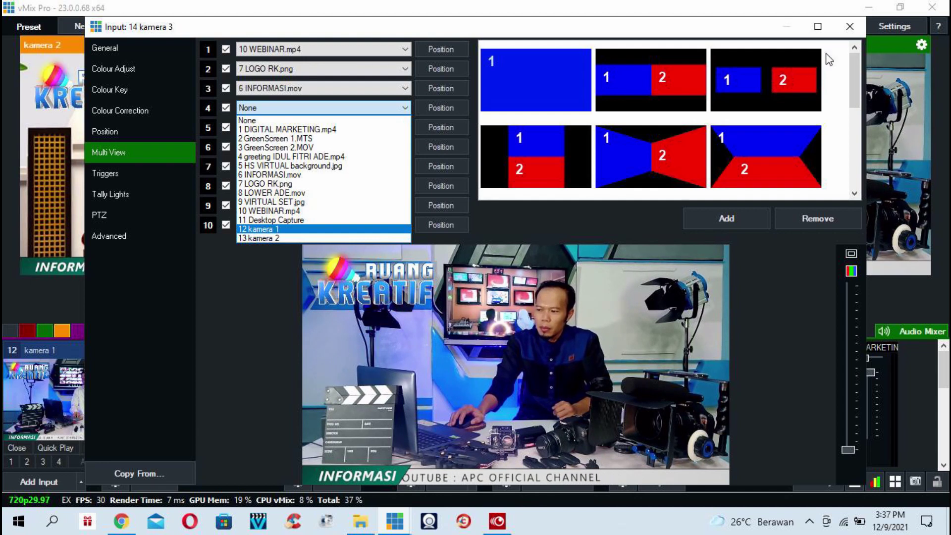
Step: Show the lower-third clip in input 8 on overlay channel 1 and cut kamera 2 to the live output
left_click(850, 25)
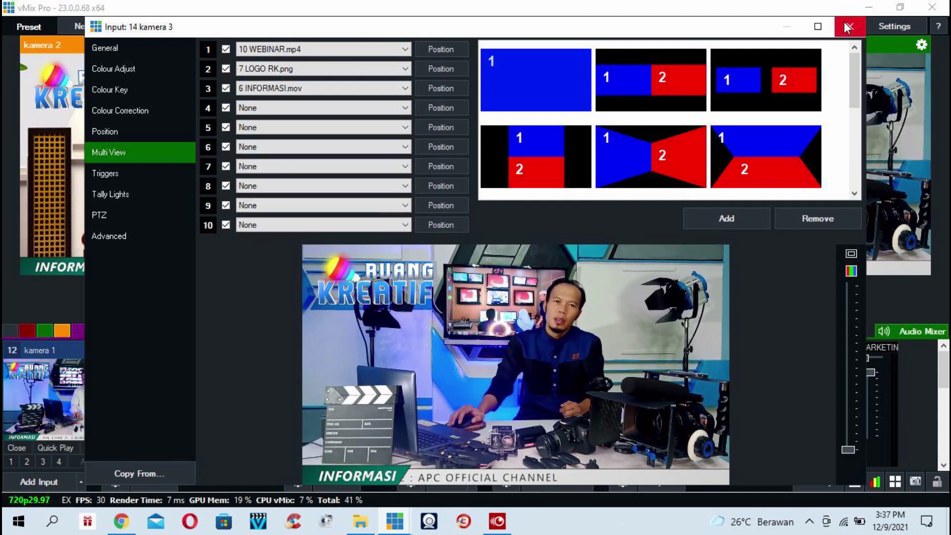
left_click(850, 26)
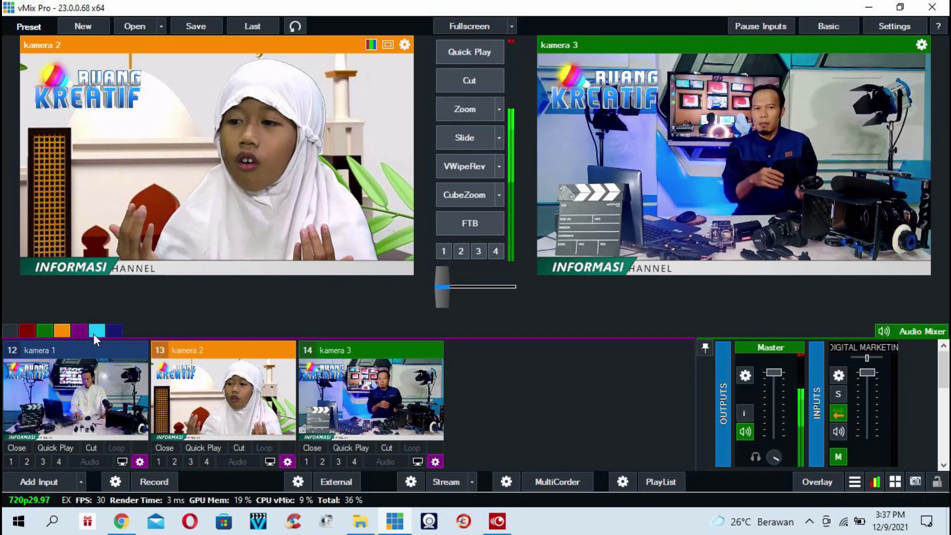
left_click(61, 332)
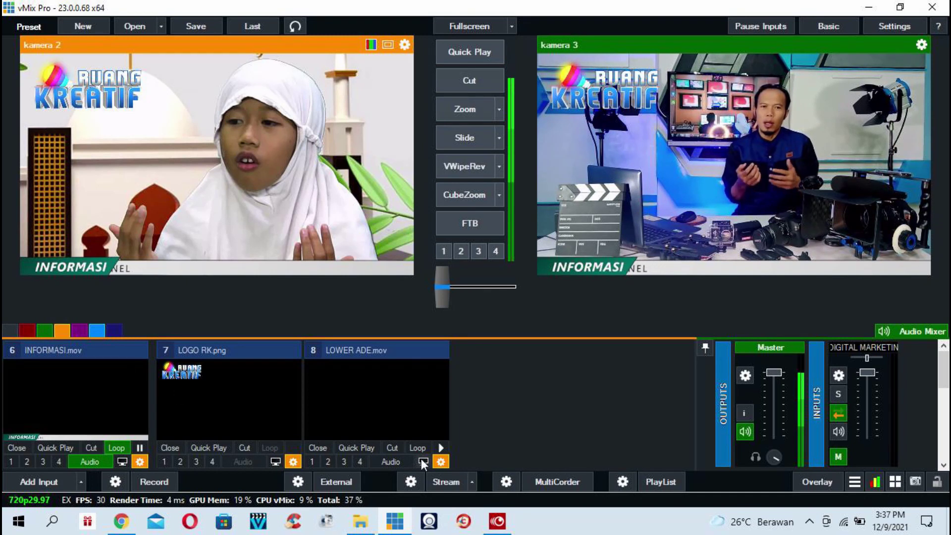
left_click(313, 461)
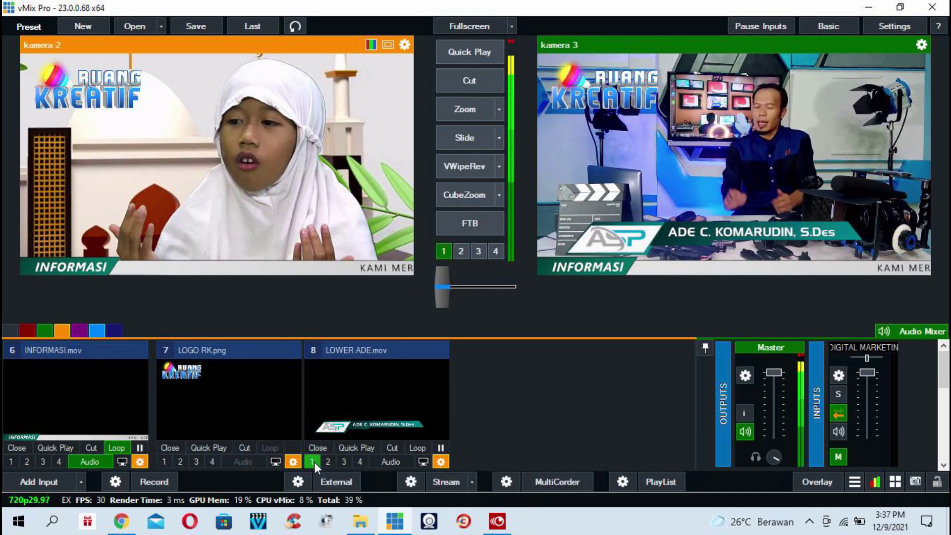
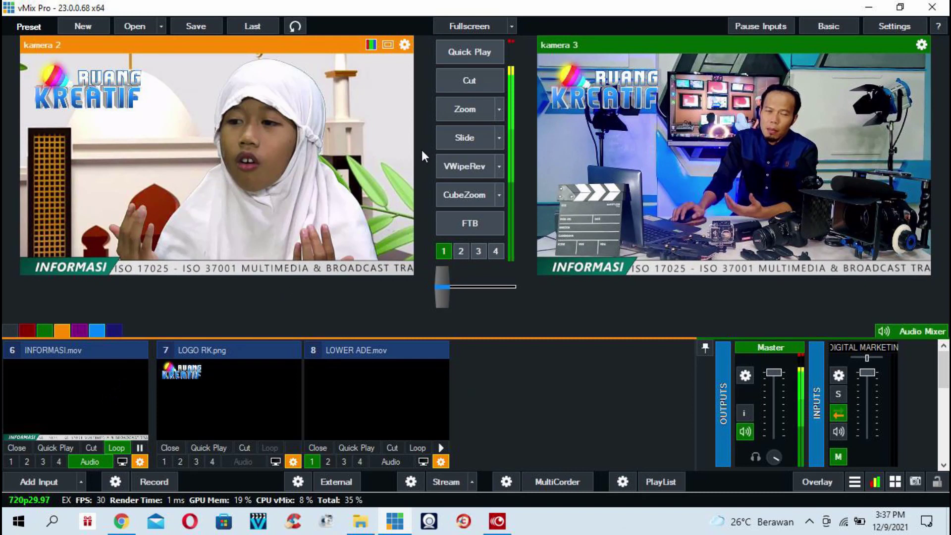
left_click(468, 79)
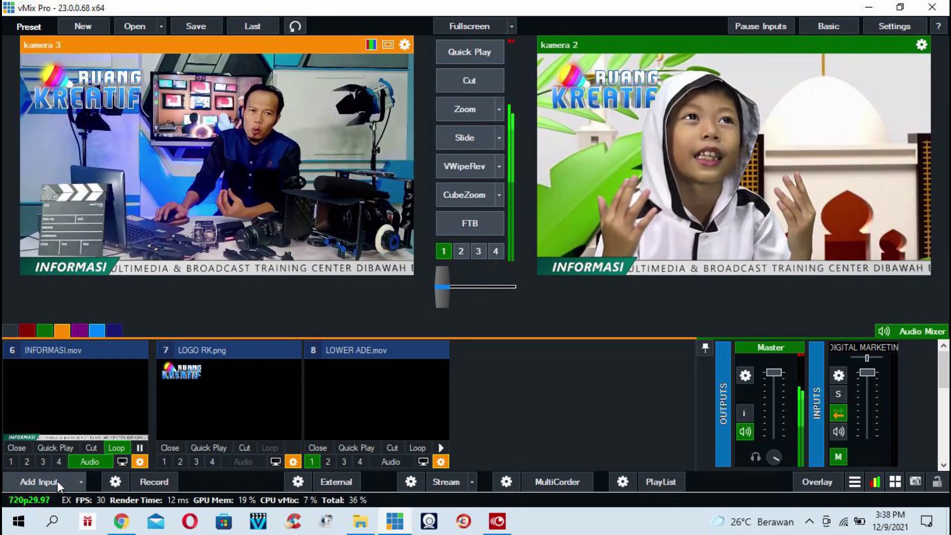
Step: Add TOLONG_000.mp3 from the Music folder as an audio input numbered 15
left_click(40, 481)
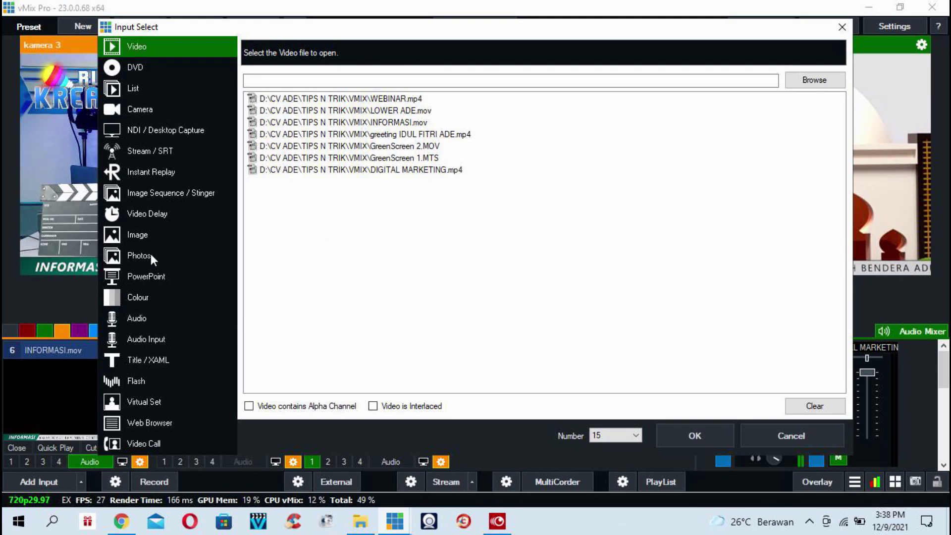
left_click(133, 318)
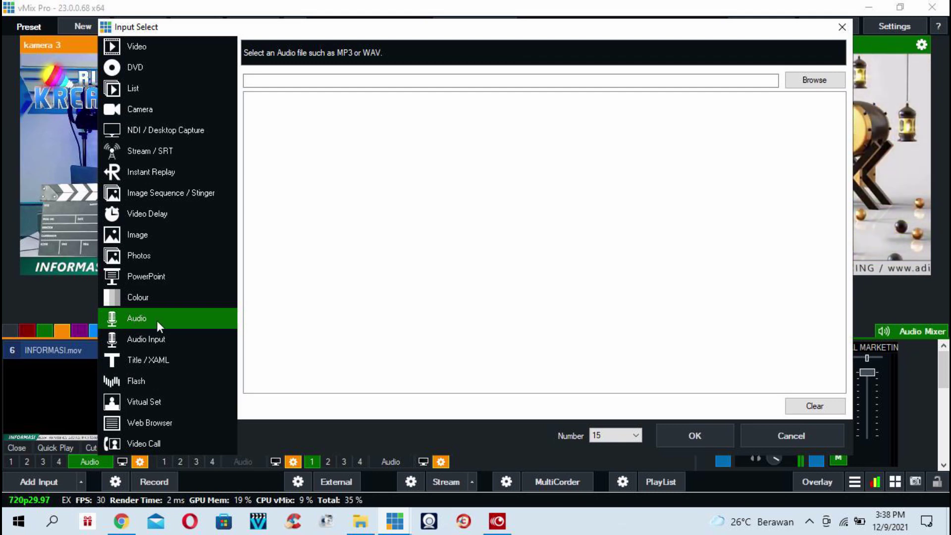
left_click(805, 79)
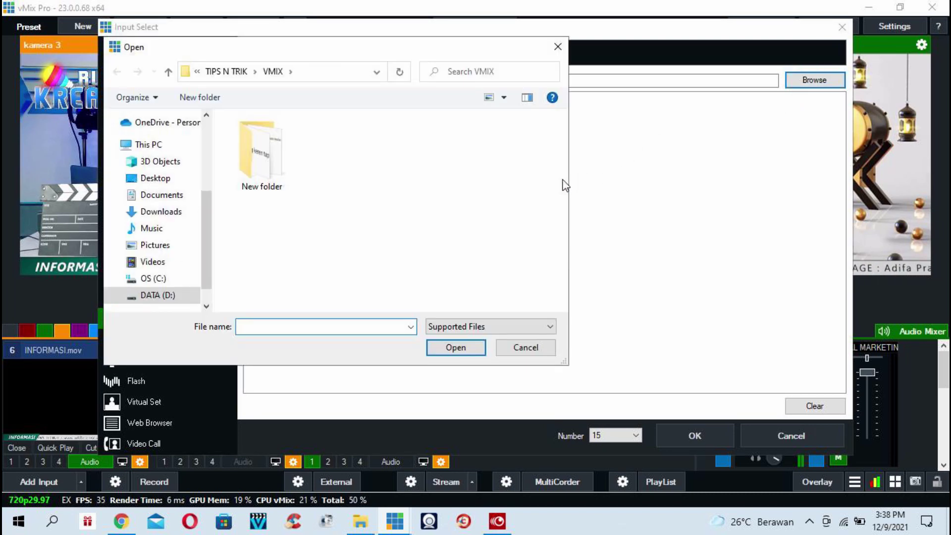
left_click(151, 234)
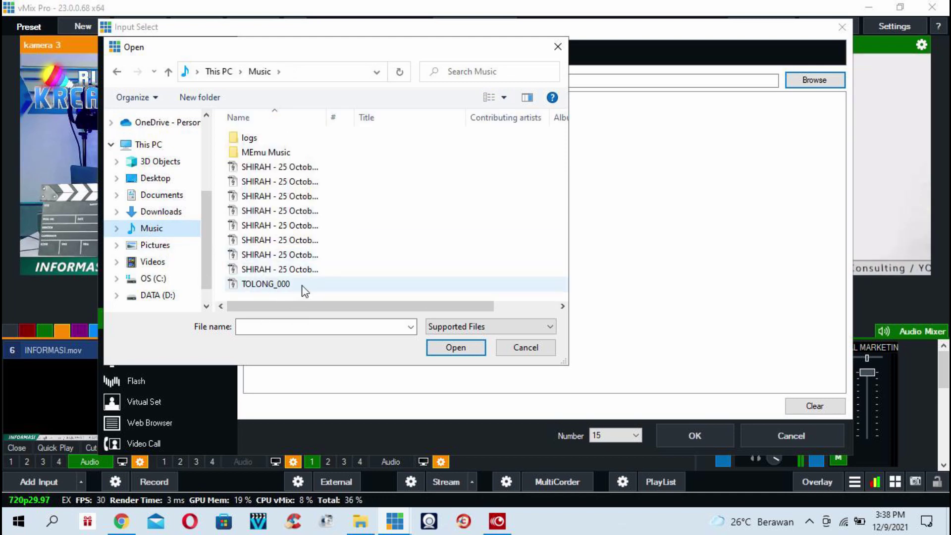
left_click(258, 285)
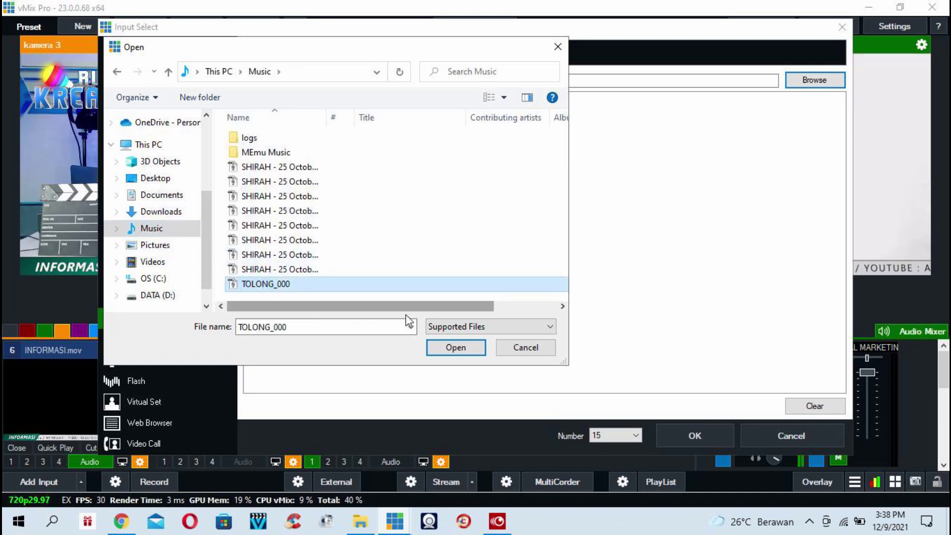
left_click(451, 348)
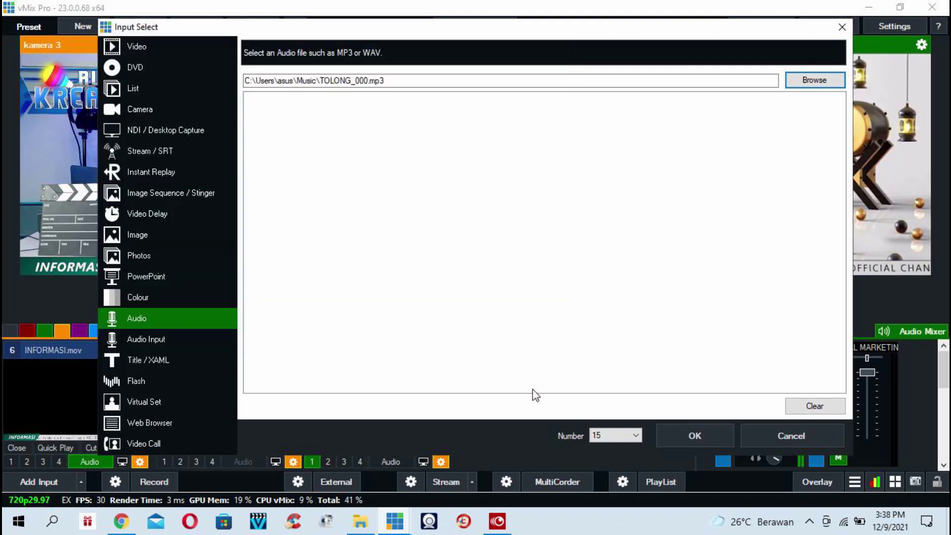
left_click(690, 439)
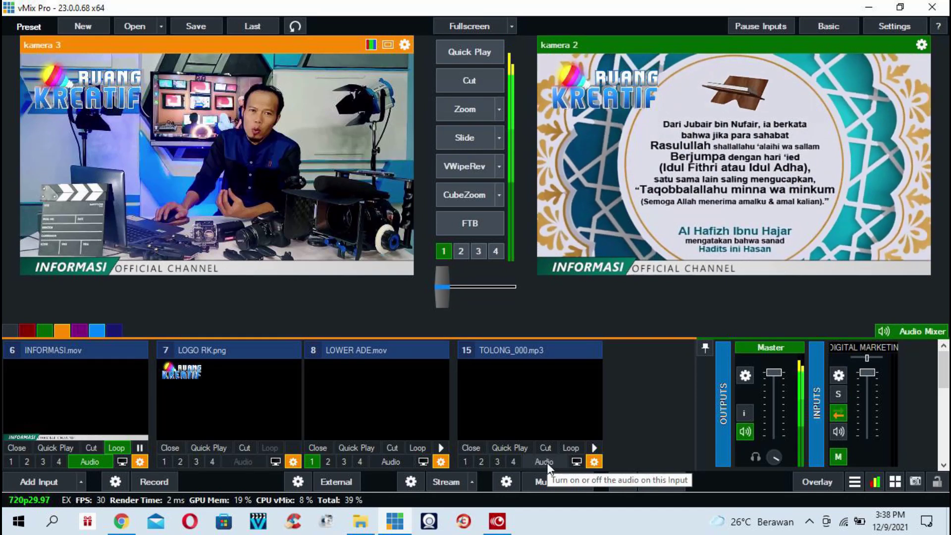
Step: Turn on audio and looping for TOLONG_000.mp3 and lower its mixer volume to slightly below the middle
left_click(545, 462)
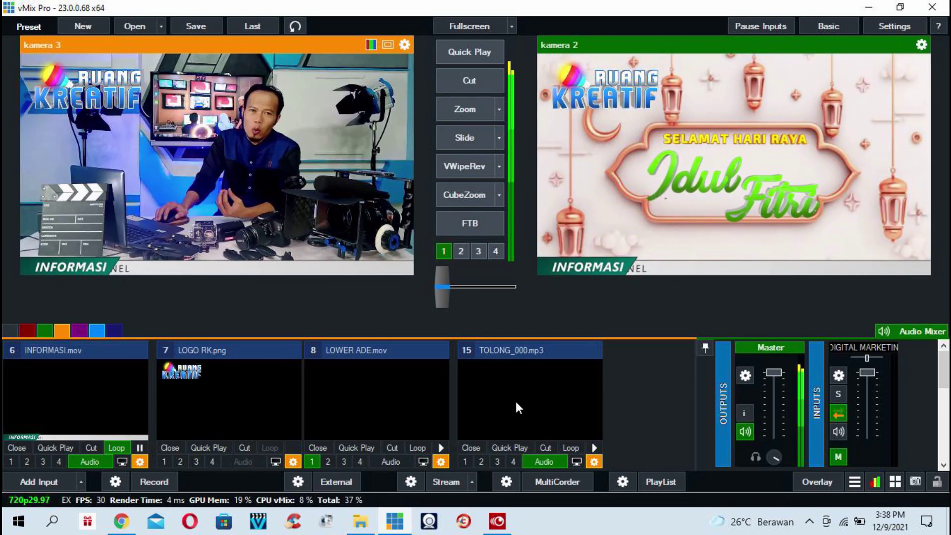
left_click(572, 448)
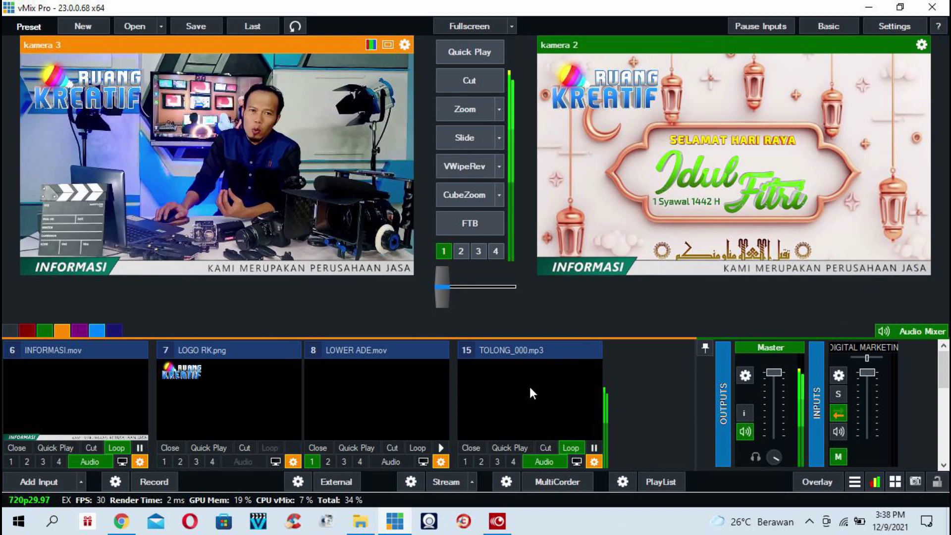
left_click_drag(946, 372, 947, 443)
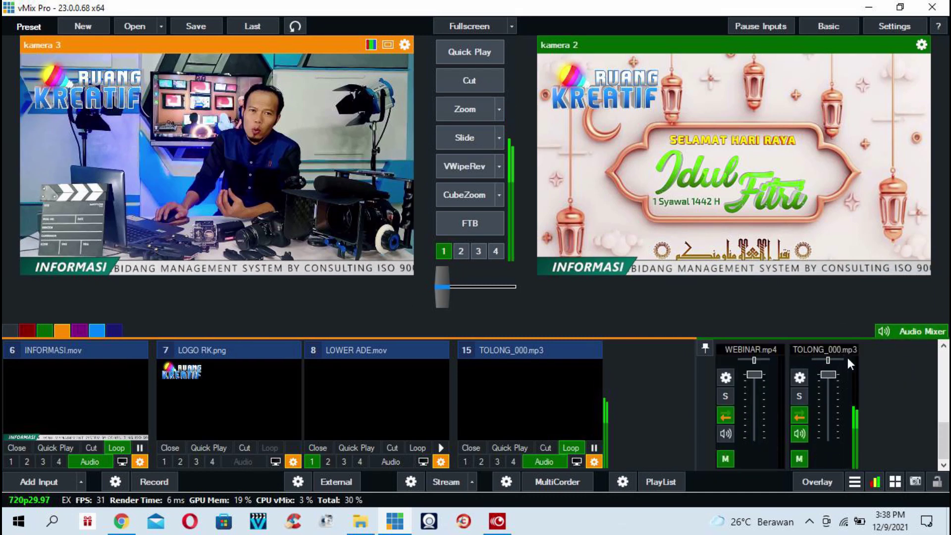
left_click_drag(829, 374, 827, 414)
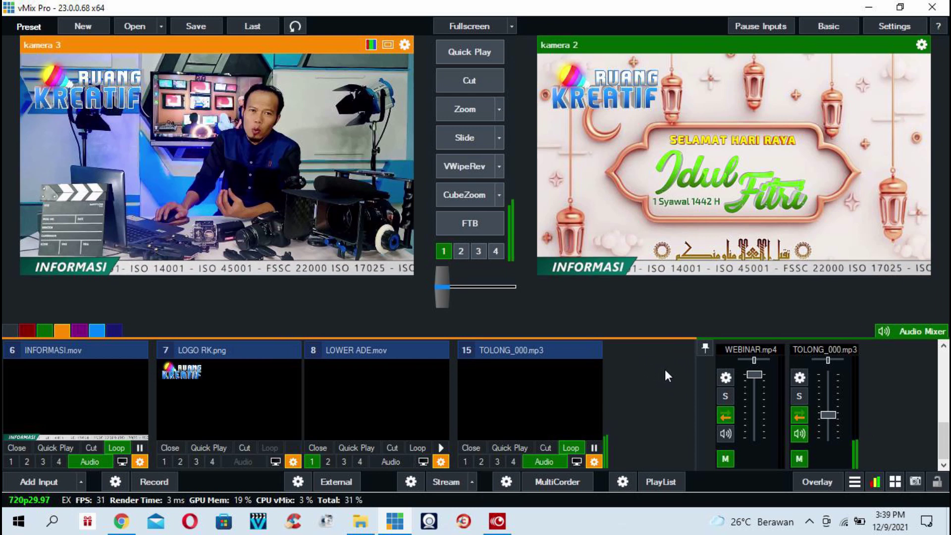
Step: Remove the TOLONG_000.mp3 input and add Microphone (Conexant SmartAudio HD) as a live audio input
left_click(471, 446)
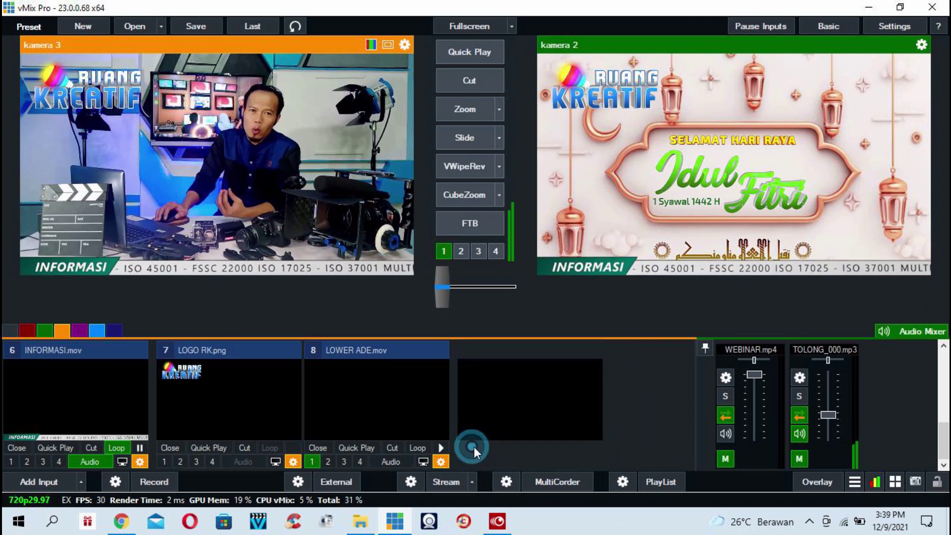
left_click(34, 488)
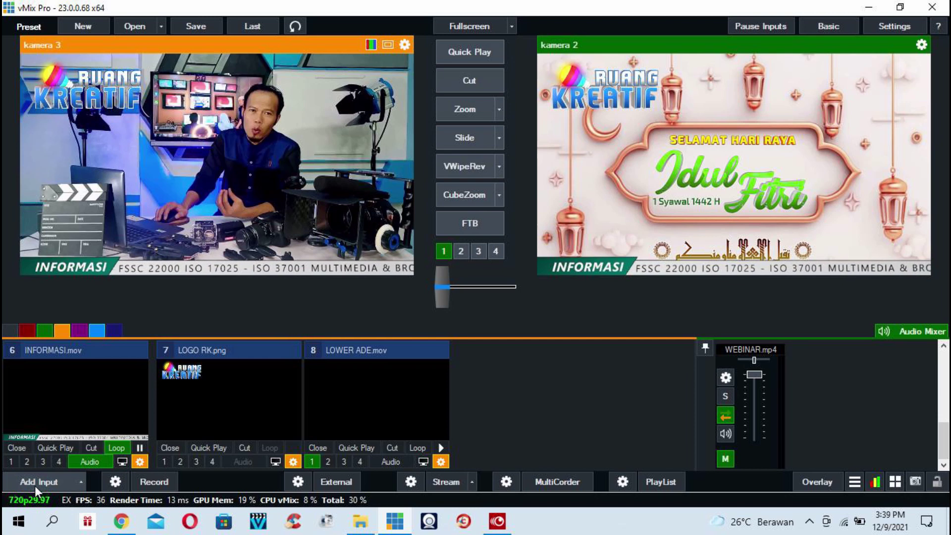
left_click(142, 340)
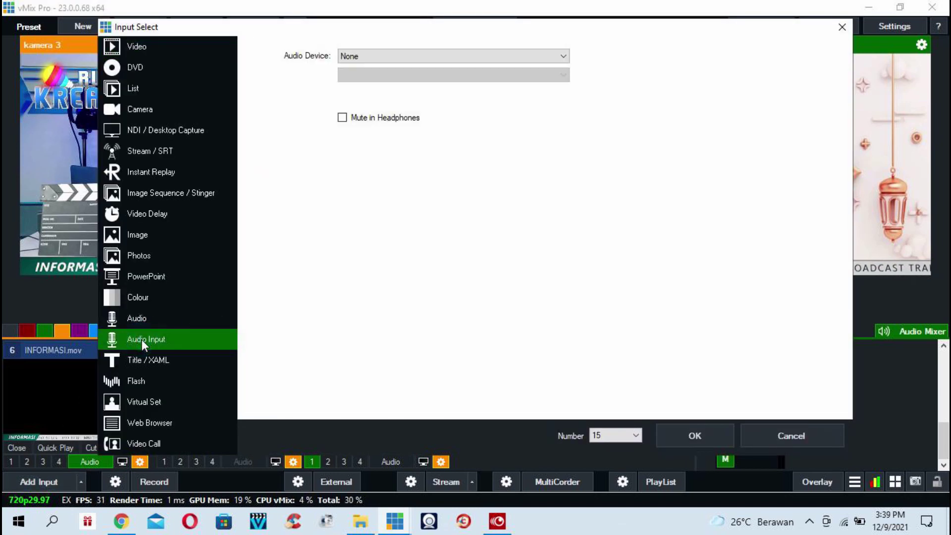
left_click(489, 58)
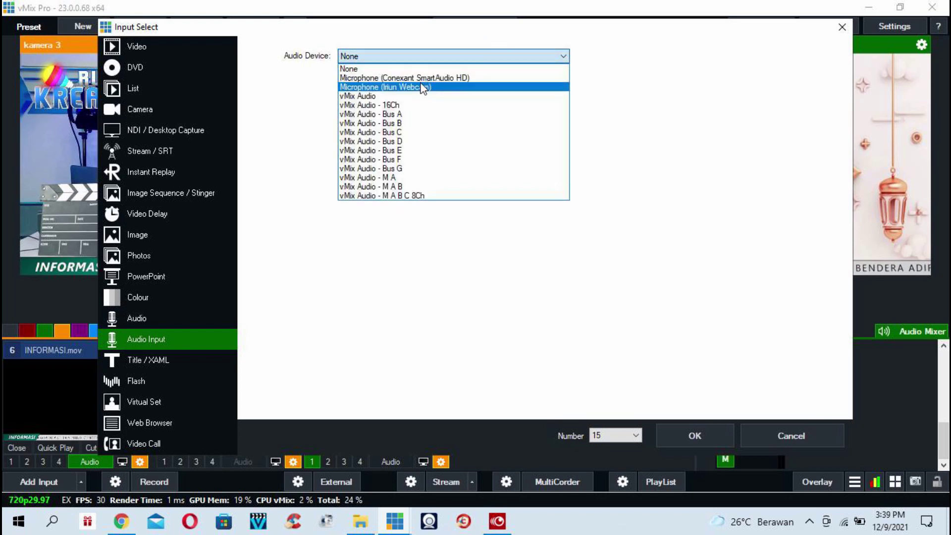
left_click(462, 81)
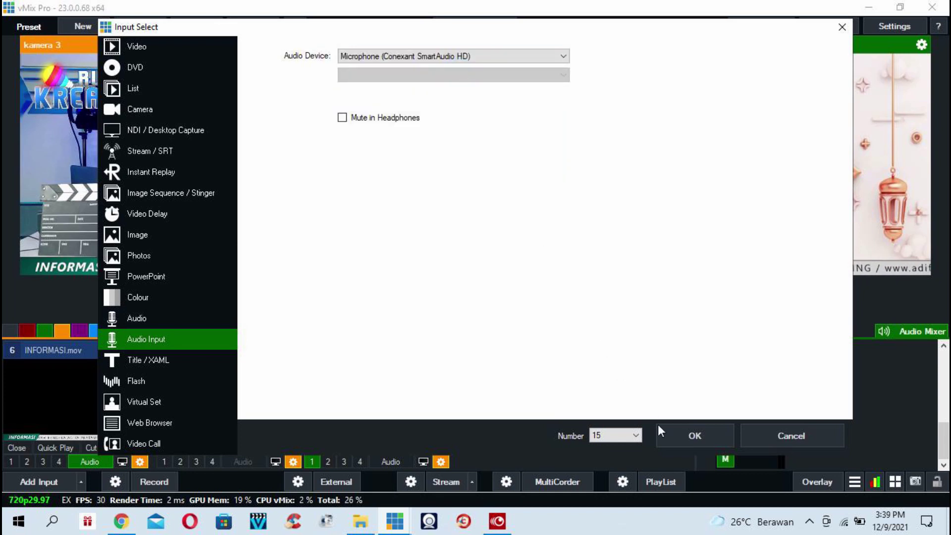
left_click(677, 439)
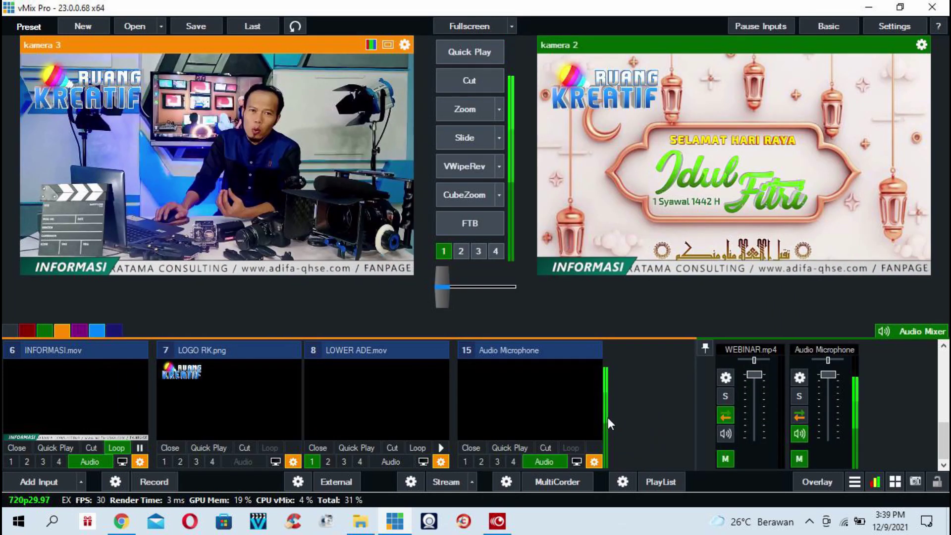
Step: Remove the microphone input and review the audio devices offered for a new audio input
left_click(470, 446)
left_click(39, 482)
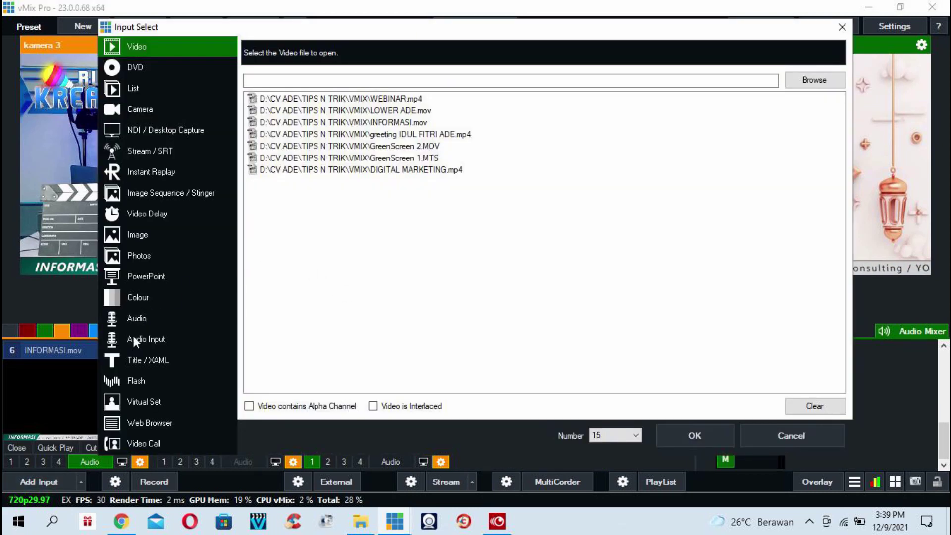
left_click(133, 339)
left_click(488, 56)
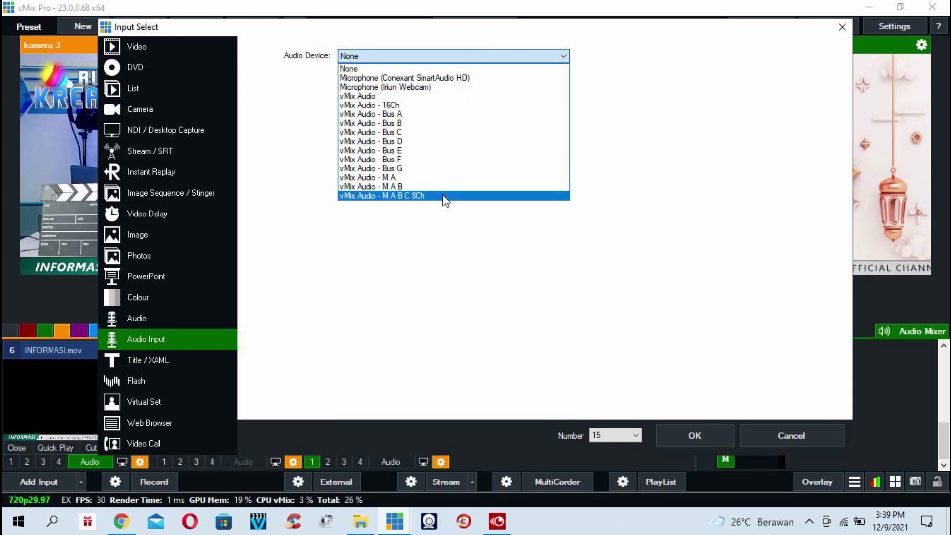
left_click(377, 271)
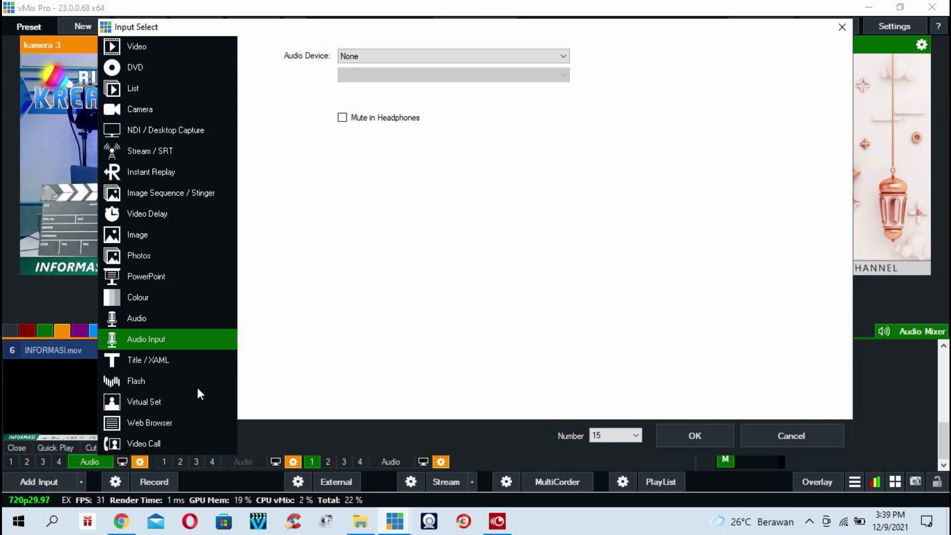
Step: Examine the GT Title and GT Ticker templates for a title input, including The Classic Blue, Wafer Grey, Basic Blue and Basic Red
left_click(133, 360)
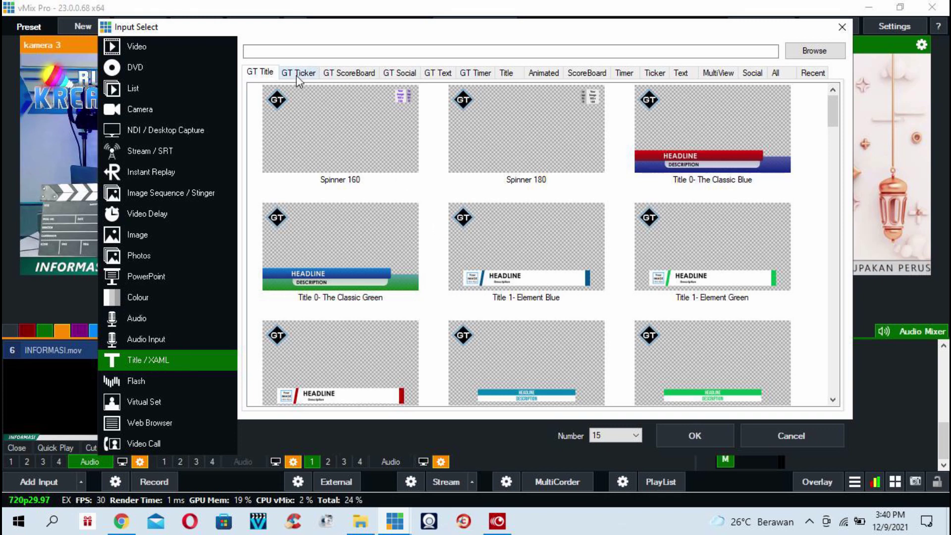
left_click(703, 153)
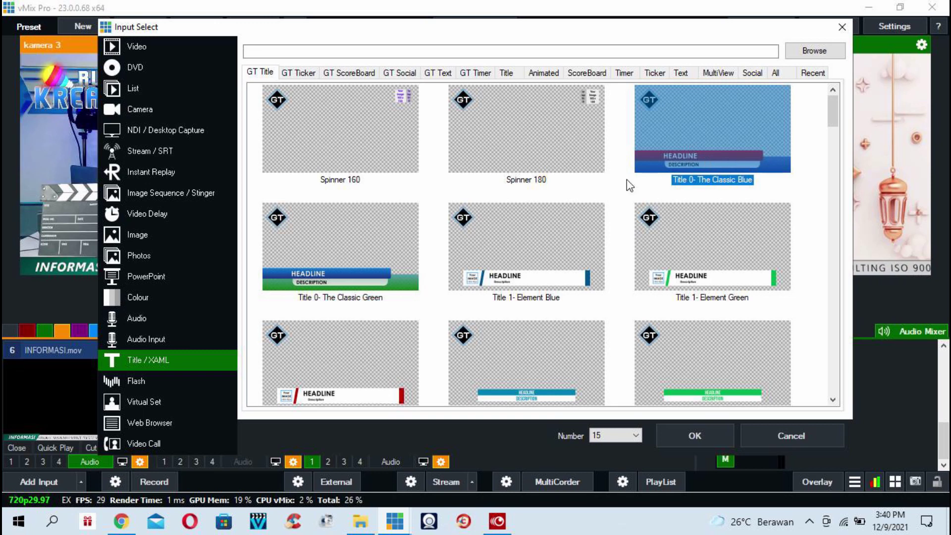
left_click(300, 75)
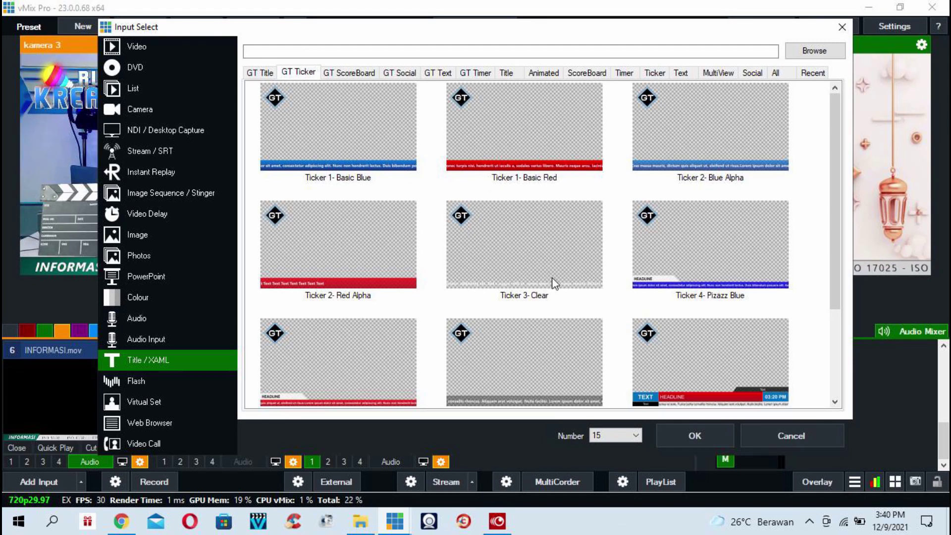
left_click(561, 371)
scroll(561, 372, "down", 2)
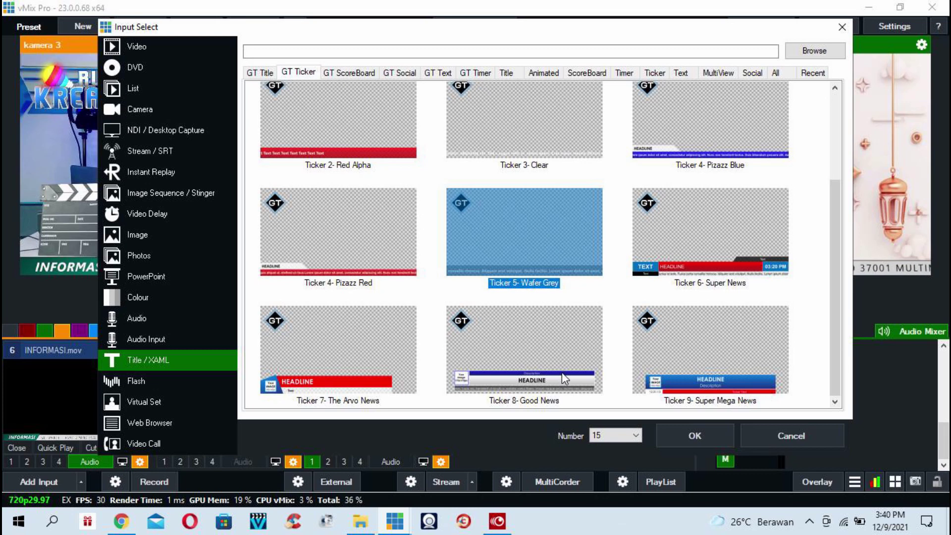
scroll(562, 372, "up", 2)
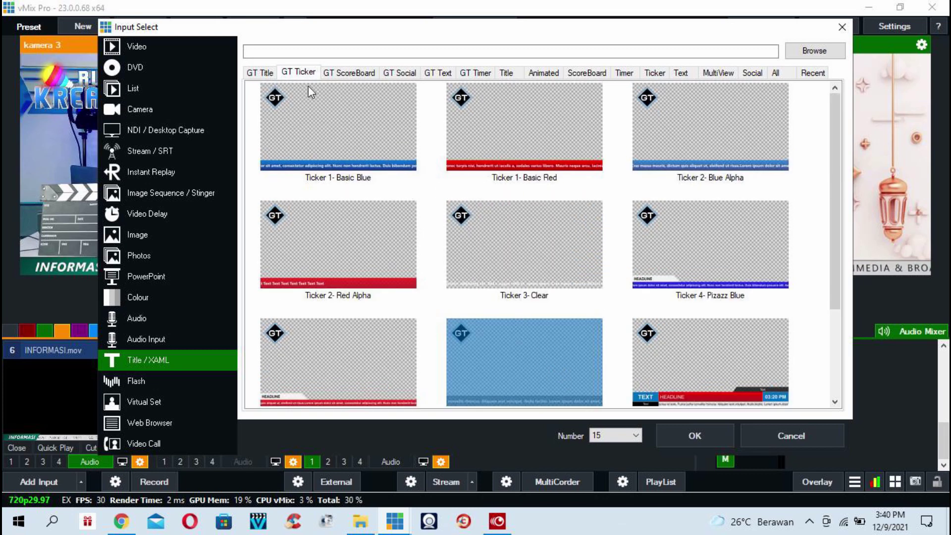
left_click(497, 159)
left_click(361, 146)
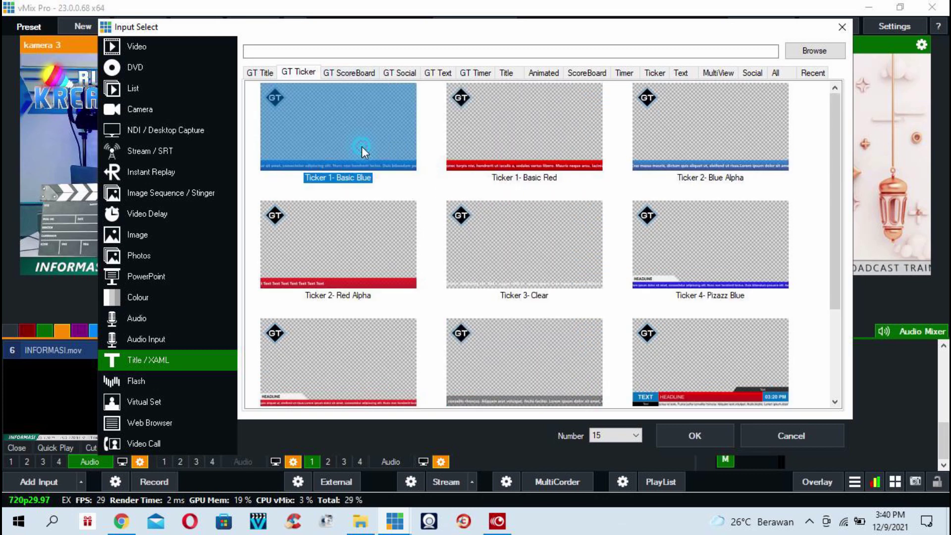
left_click(518, 162)
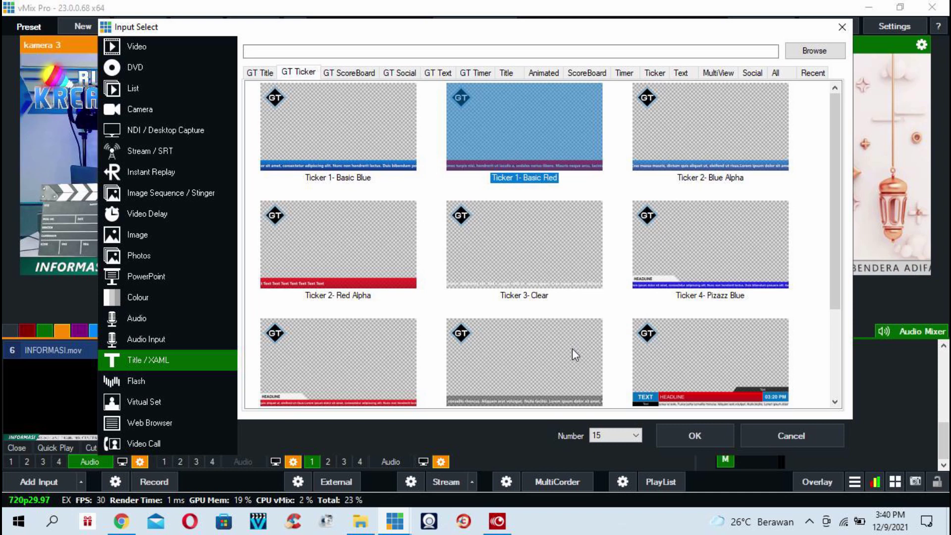
Step: Examine the GT ScoreBoard, GT Social, GT Text and GT Timer templates, including Scoreboard 1- VBA, Scoreboard 2- Lineup and Scoreboard 3- Lineup 11
left_click(349, 72)
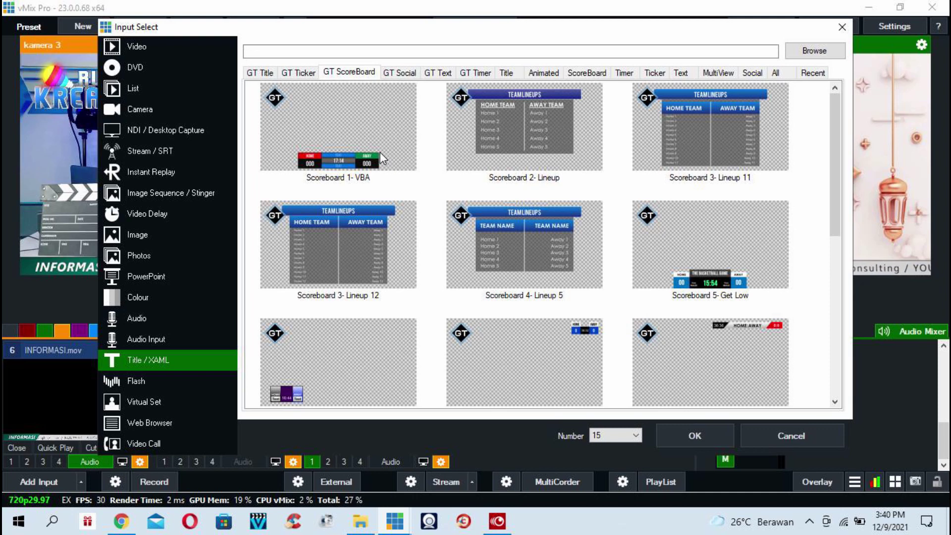
left_click(348, 155)
left_click(491, 146)
left_click(633, 148)
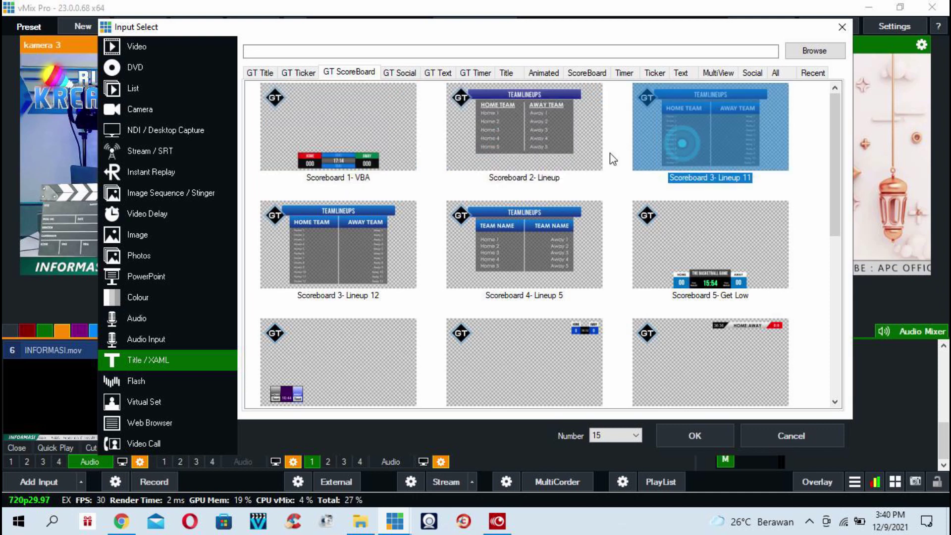
left_click(369, 124)
left_click(401, 72)
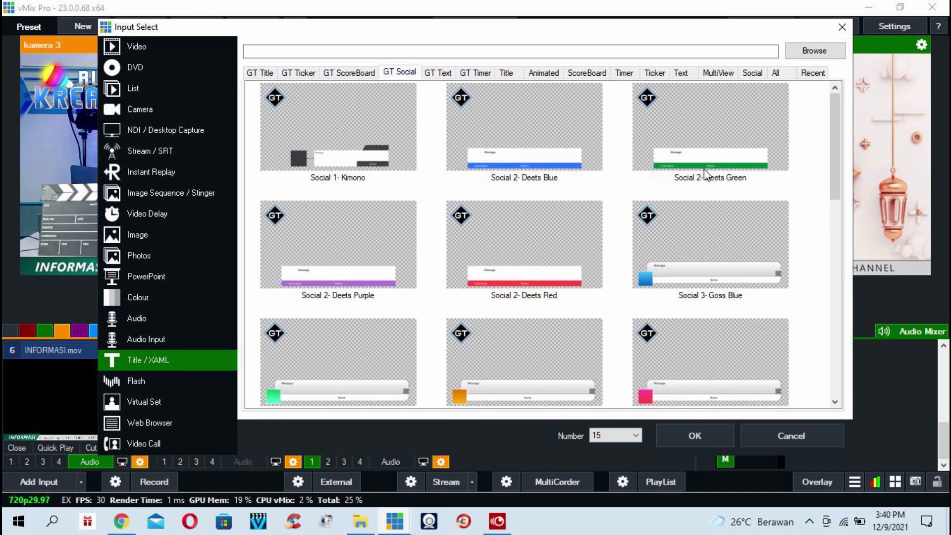
left_click(440, 76)
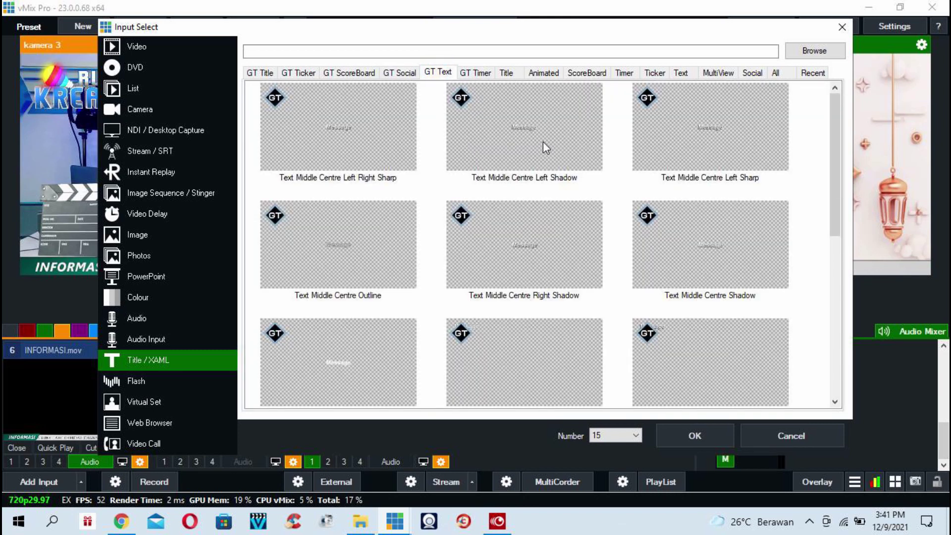
left_click(473, 73)
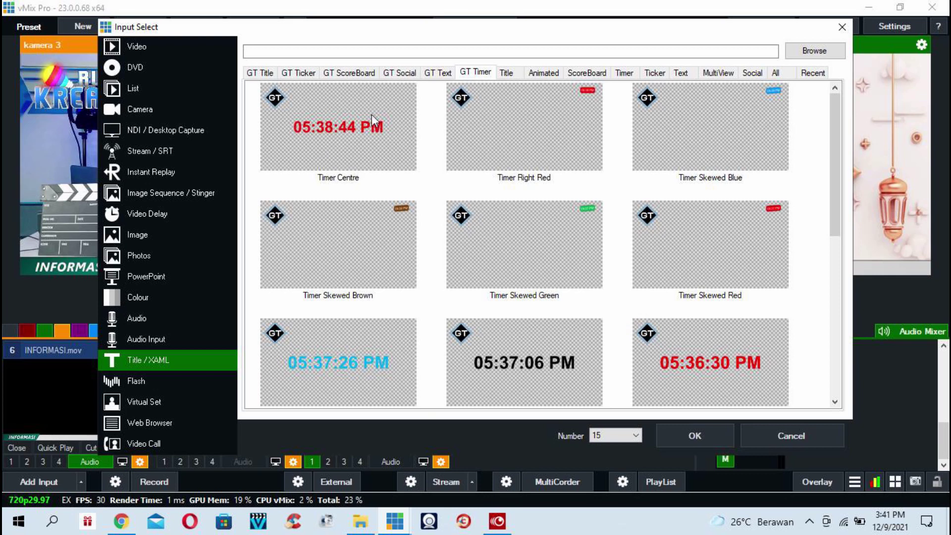
Step: Add the GT Title template Title 0- The Classic Blue as input 15
left_click(259, 71)
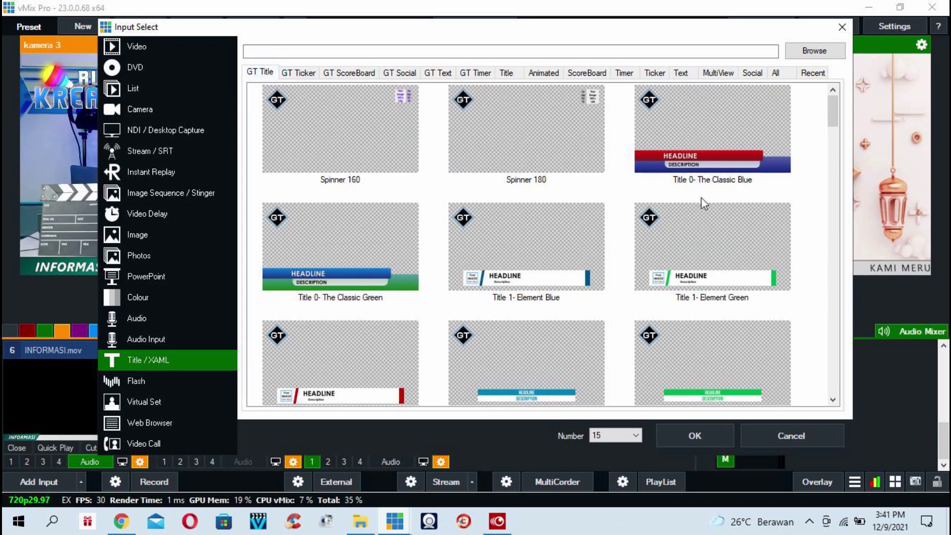
left_click(698, 156)
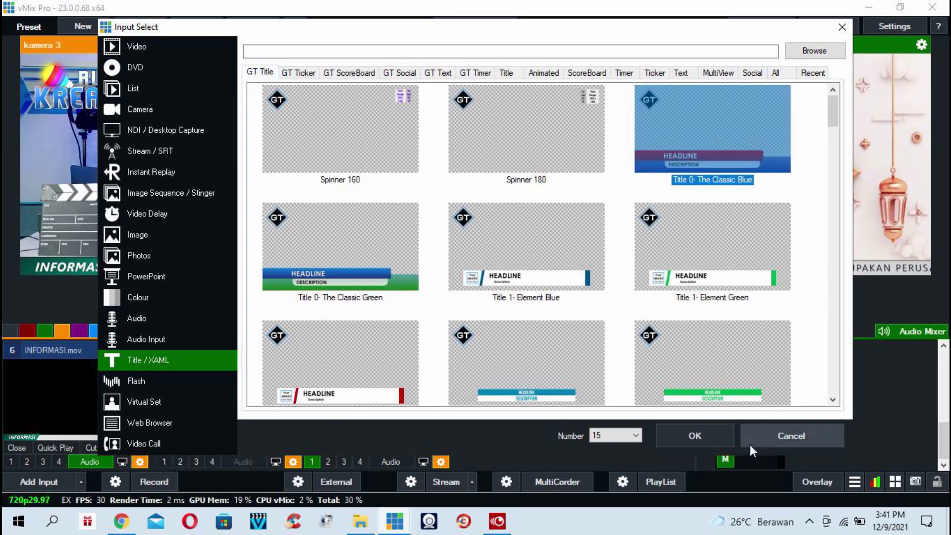
left_click(709, 438)
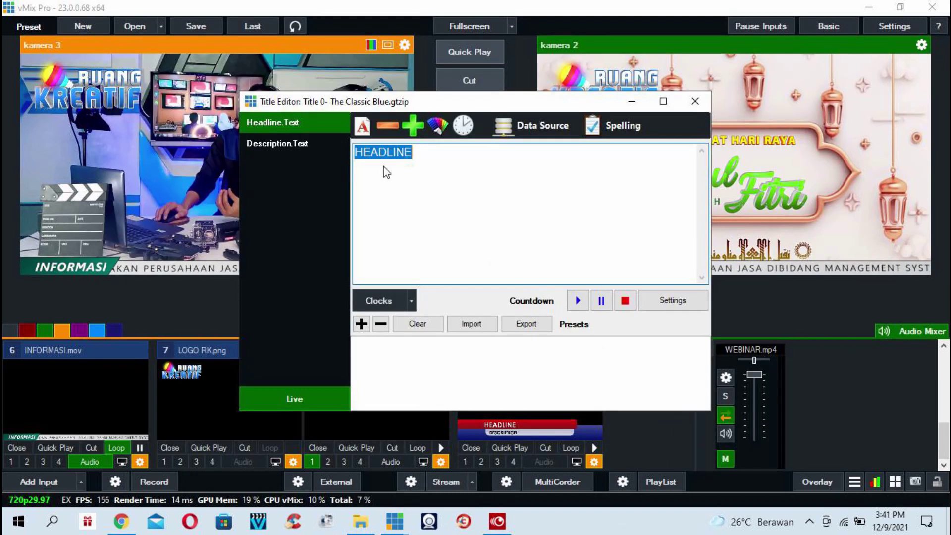
Step: Replace the Headline text of the Classic Blue title with RUANG KREATIF
left_click(295, 123)
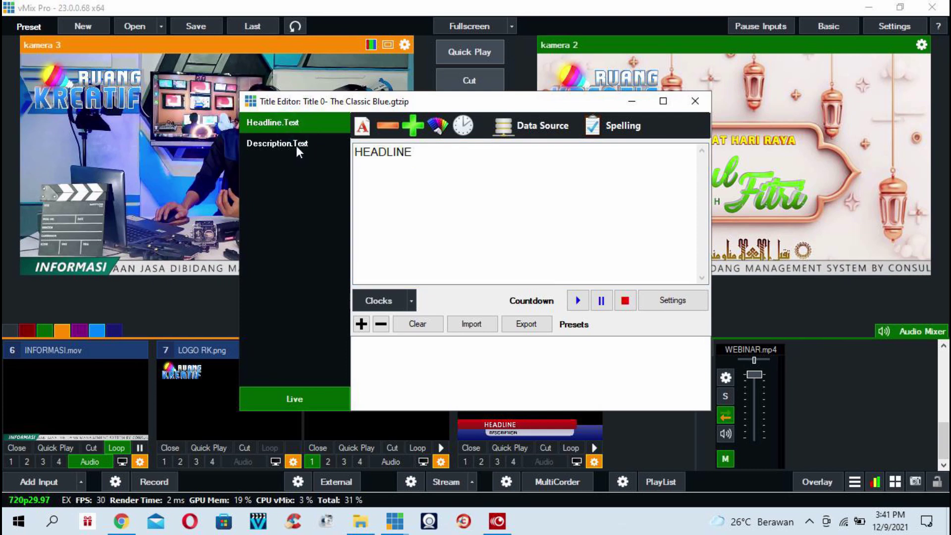
left_click(296, 144)
left_click(293, 122)
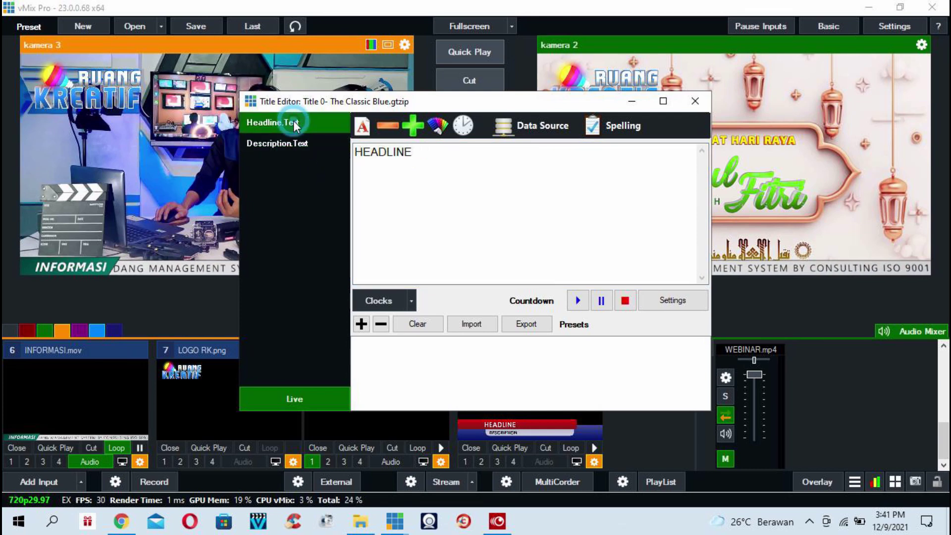
double_click(439, 150)
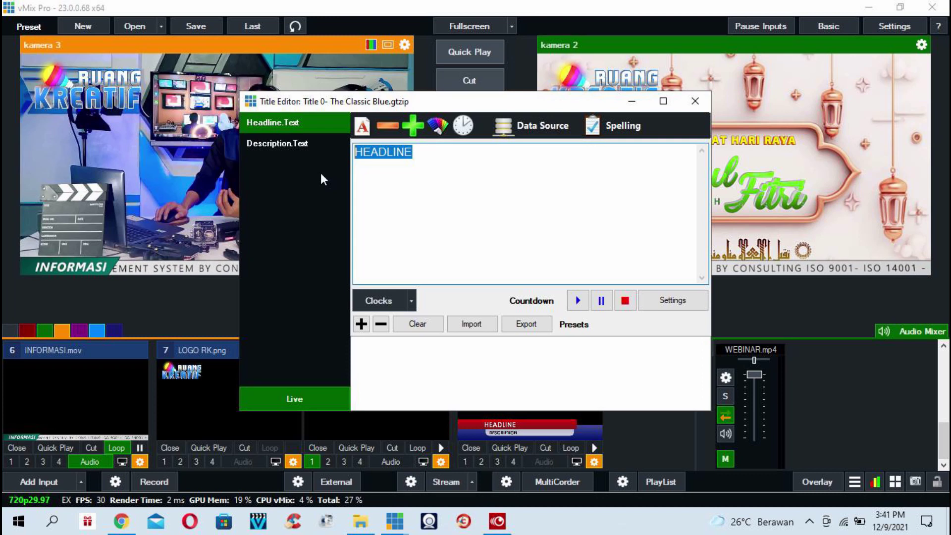
key("BackSpace")
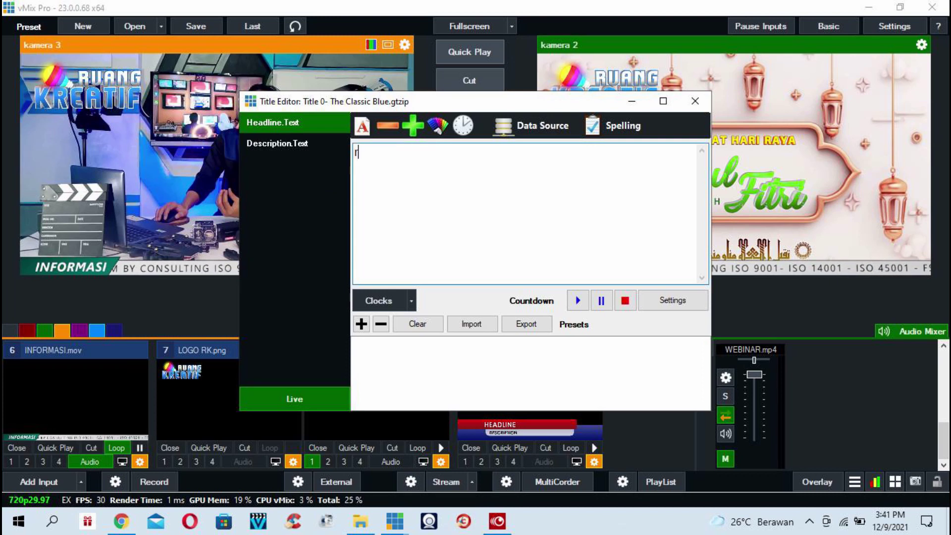
type("RUANG")
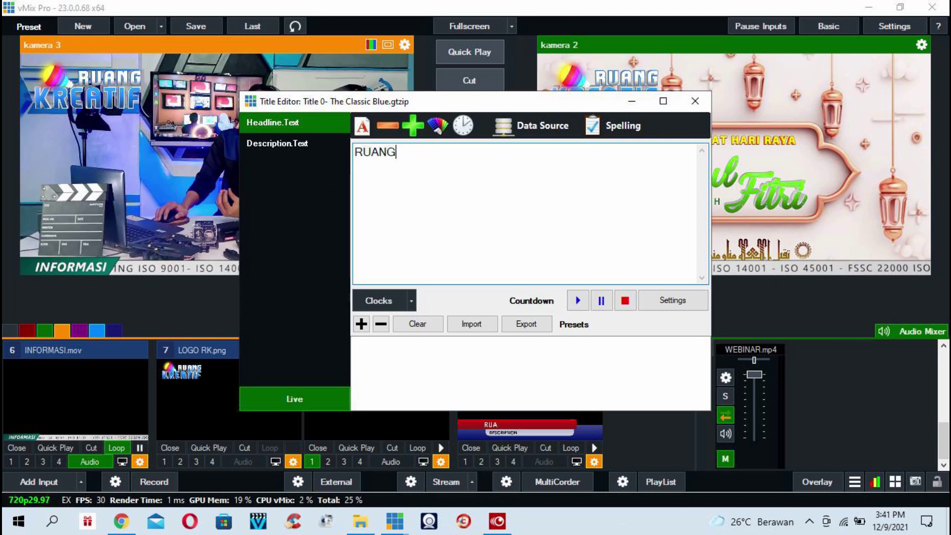
type(" KREATIF")
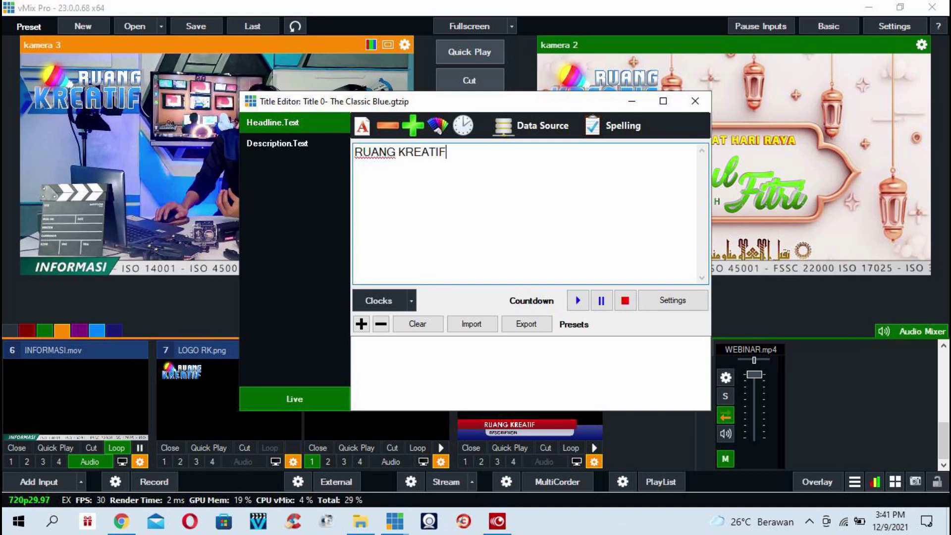
Step: Replace the Description text of the title with TUTORIAL VMIX and close the title editor
double_click(435, 152)
type("TU")
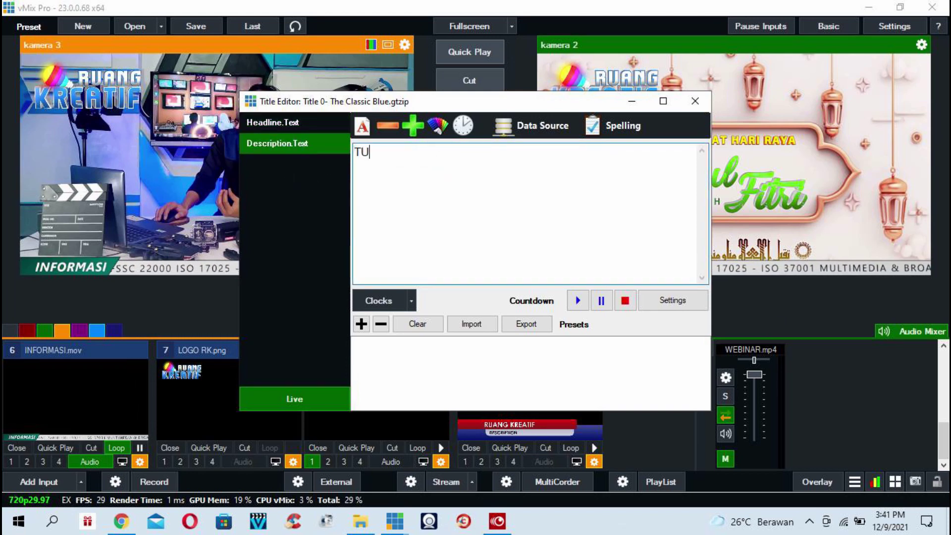
type("TORIAL VMIX")
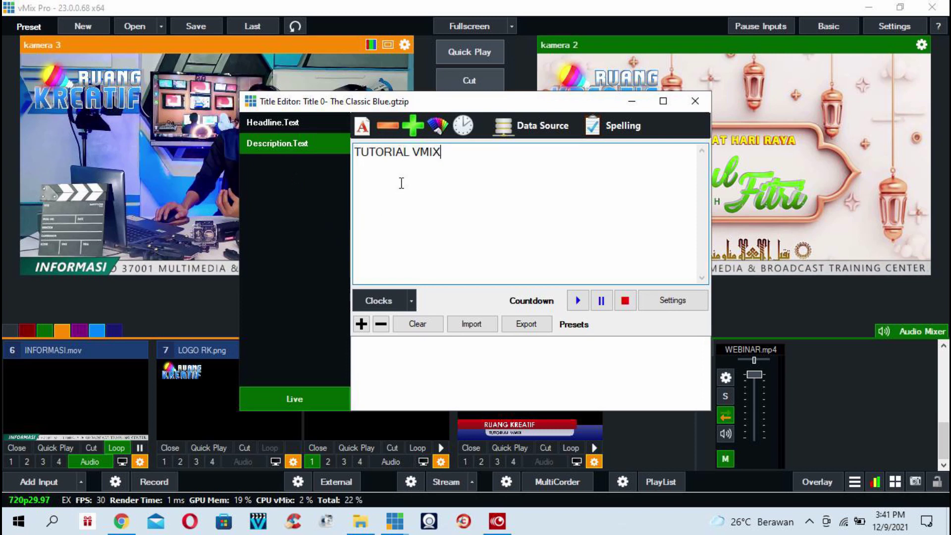
left_click_drag(429, 104, 617, 77)
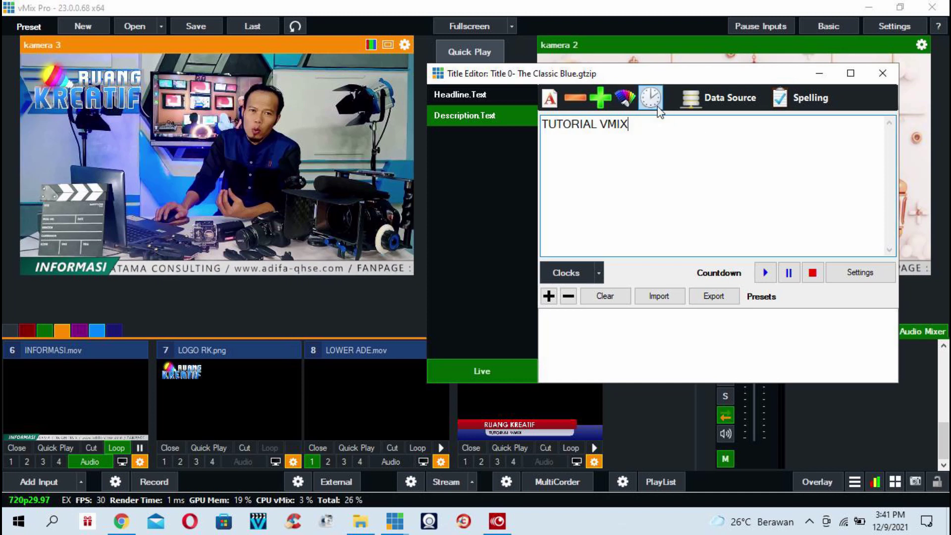
left_click(882, 73)
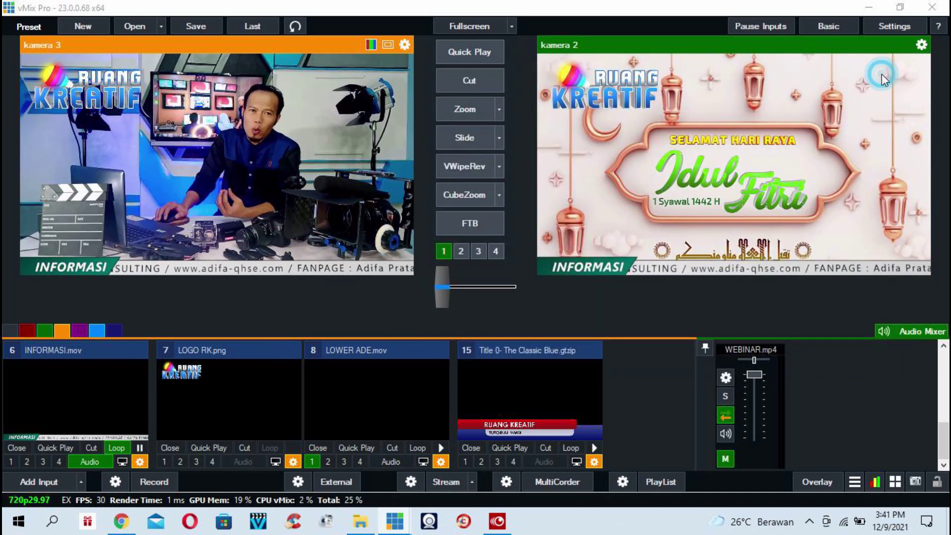
Step: Put the Classic Blue title in preview and reopen its title editor, moved clear of the preview picture
left_click(545, 418)
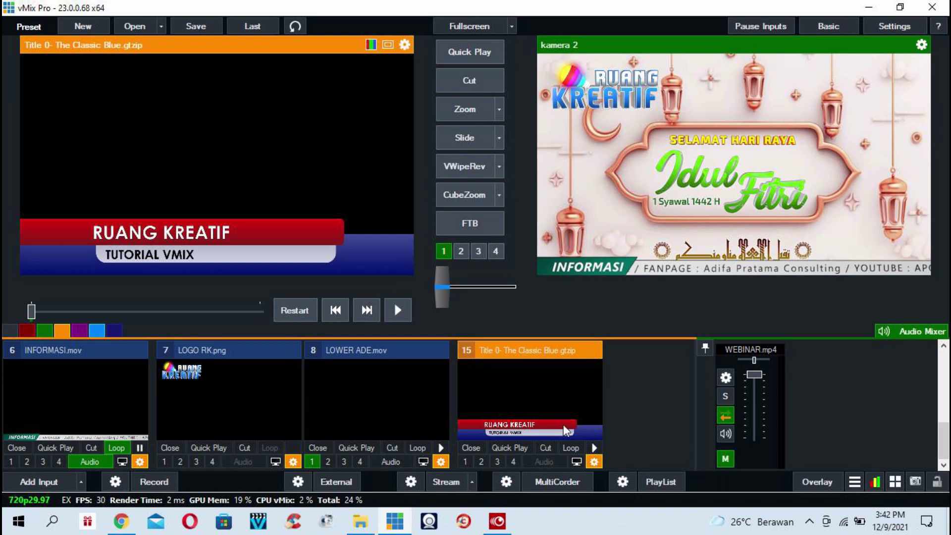
right_click(541, 427)
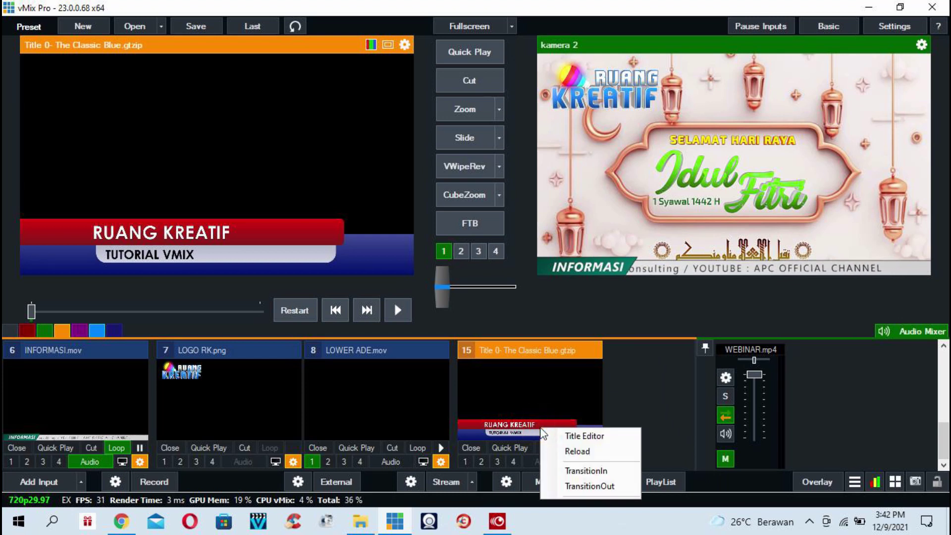
right_click(525, 421)
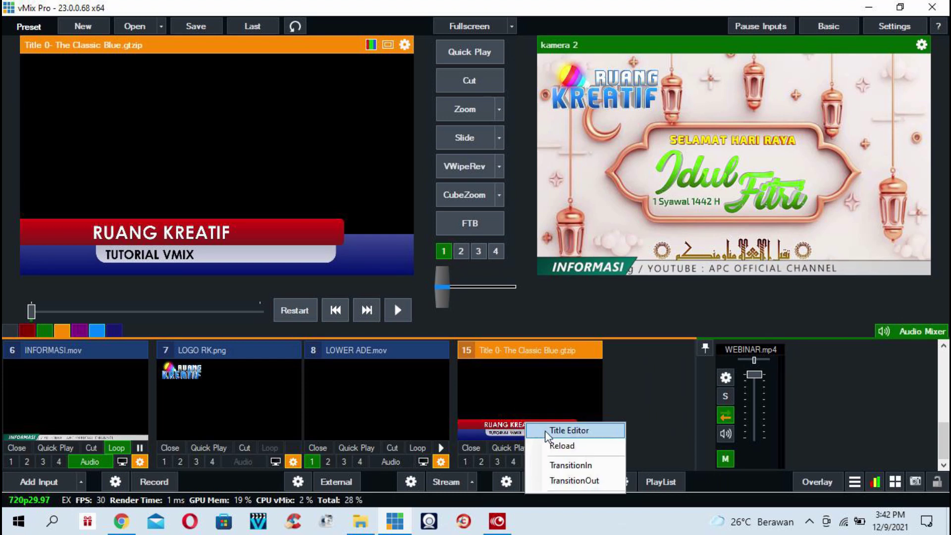
left_click(544, 430)
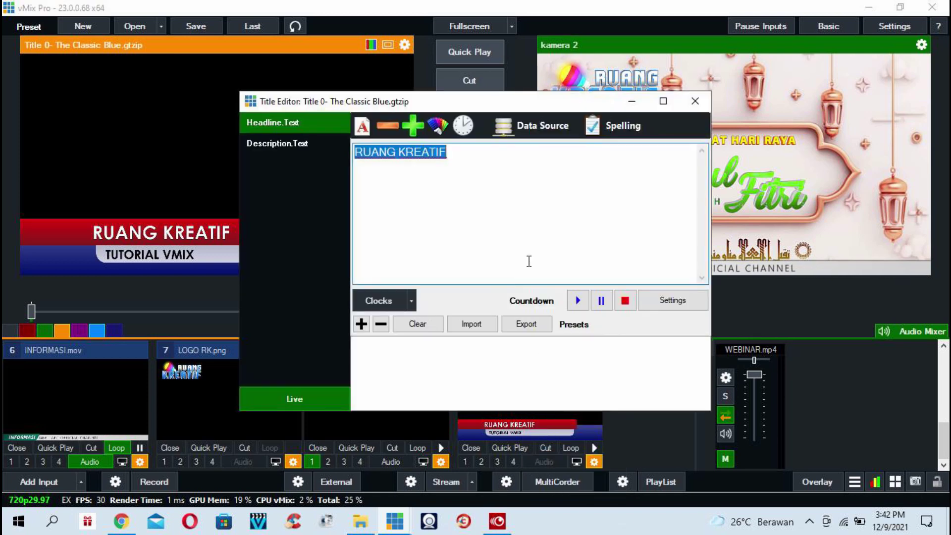
left_click_drag(494, 101, 647, 56)
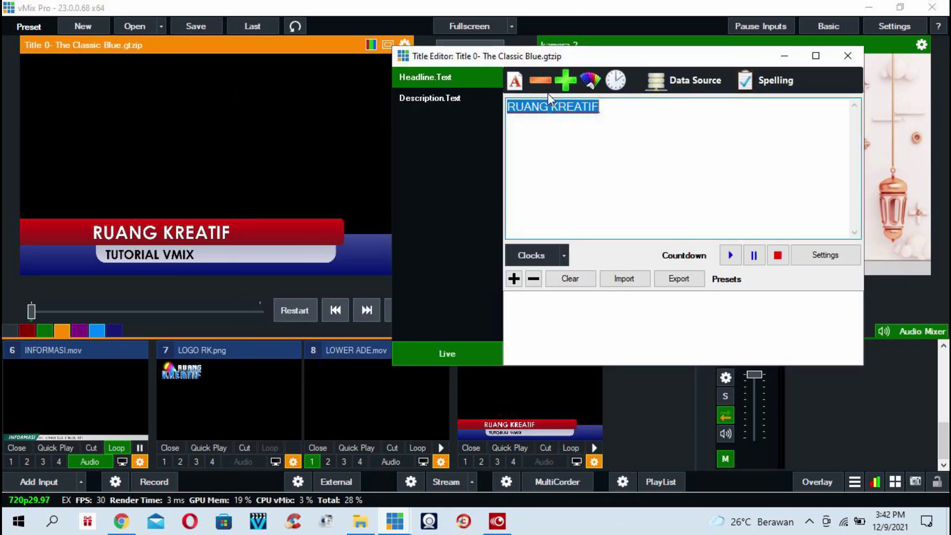
Step: Reduce the font size of the RUANG KREATIF headline by seven steps
left_click(539, 81)
left_click(539, 80)
left_click(539, 80)
left_click(539, 80)
left_click(539, 80)
left_click(539, 81)
left_click(539, 81)
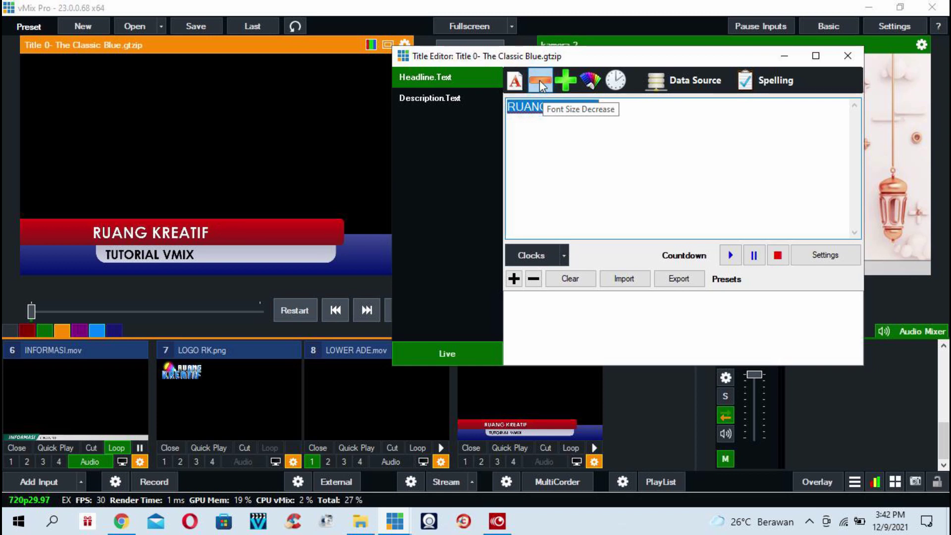
Step: Enlarge the font size of the RUANG KREATIF headline by eight steps
left_click(566, 79)
left_click(566, 79)
left_click(567, 79)
left_click(566, 79)
left_click(566, 79)
left_click(566, 78)
left_click(566, 79)
left_click(567, 79)
Step: Enlarge the font size of the TUTORIAL VMIX description by eight steps
left_click(440, 98)
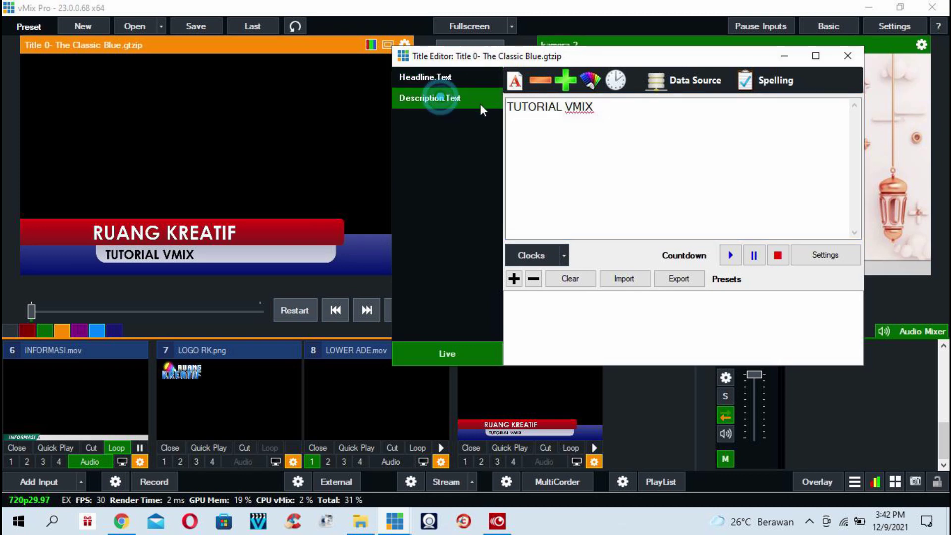
left_click(567, 79)
left_click(566, 79)
left_click(566, 79)
left_click(567, 79)
left_click(568, 80)
left_click(568, 79)
left_click(567, 80)
left_click(567, 79)
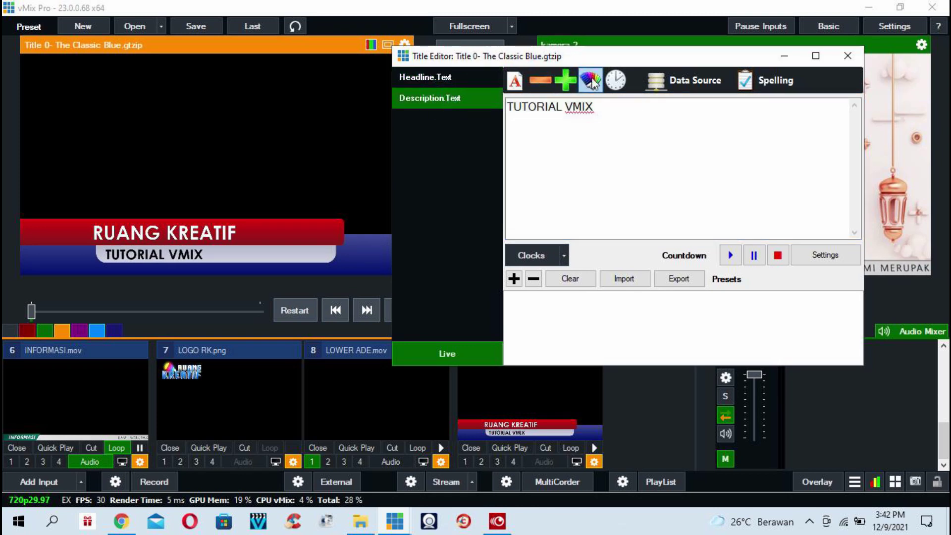
Step: Set the text colour of the TUTORIAL VMIX description to dark blue, 0000BF
left_click(591, 82)
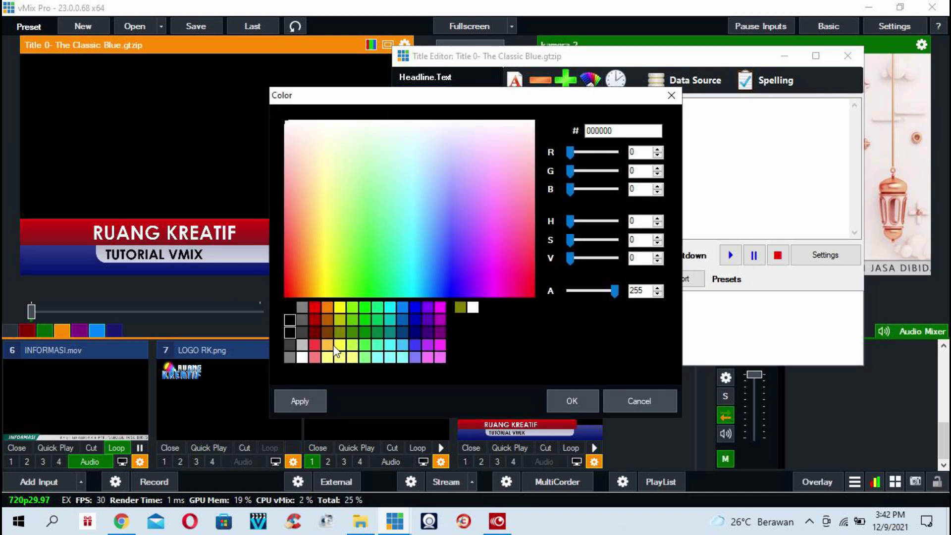
left_click(415, 320)
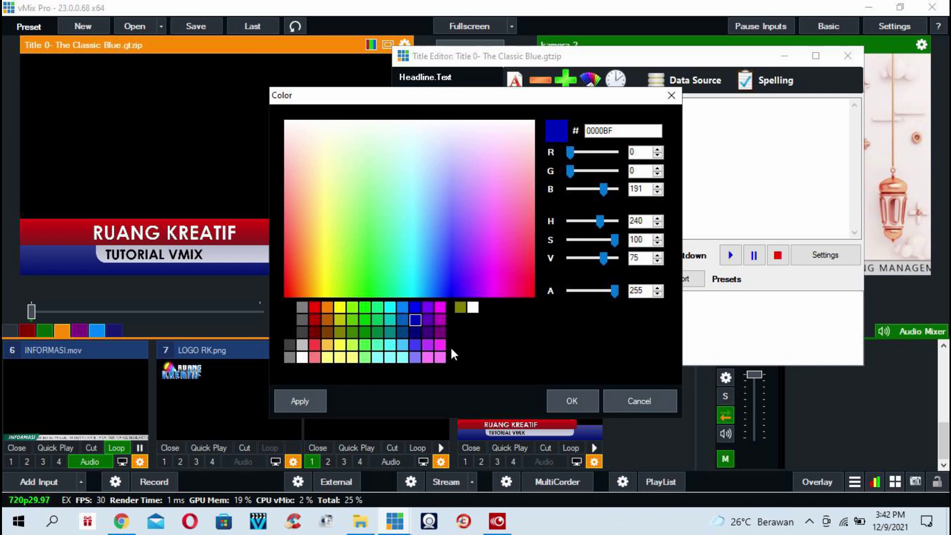
left_click(569, 401)
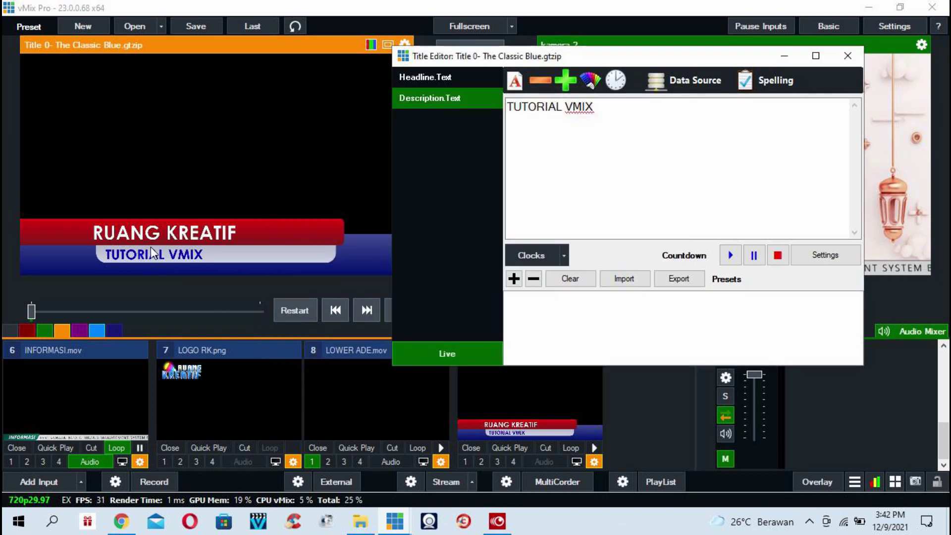
Step: Review the title's Headline and Description fields and the Clocks options, and close the title editor
left_click(444, 76)
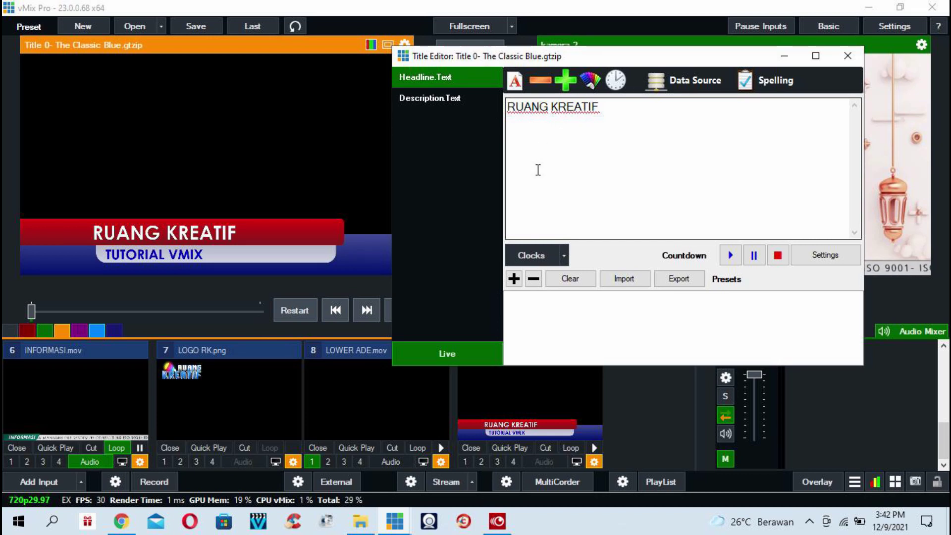
left_click(444, 97)
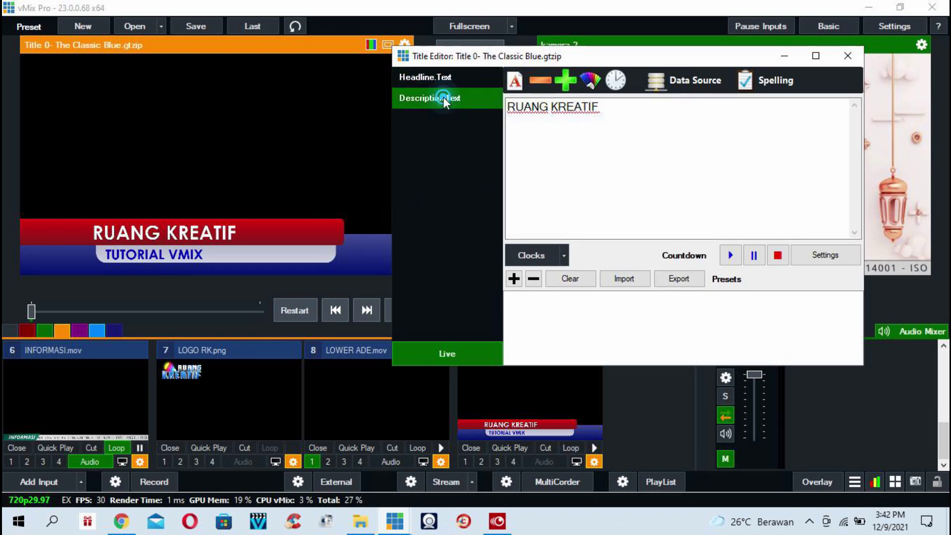
left_click(562, 255)
left_click(628, 207)
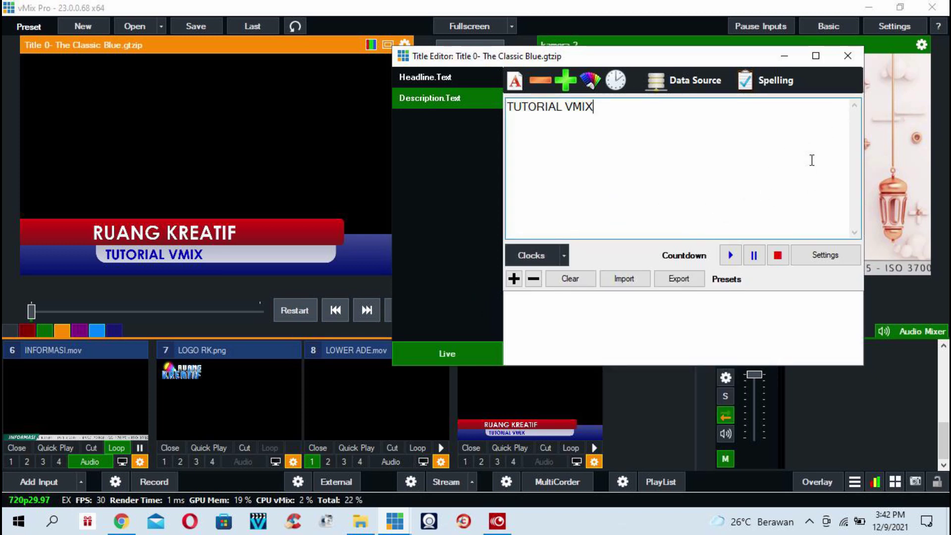
left_click(848, 57)
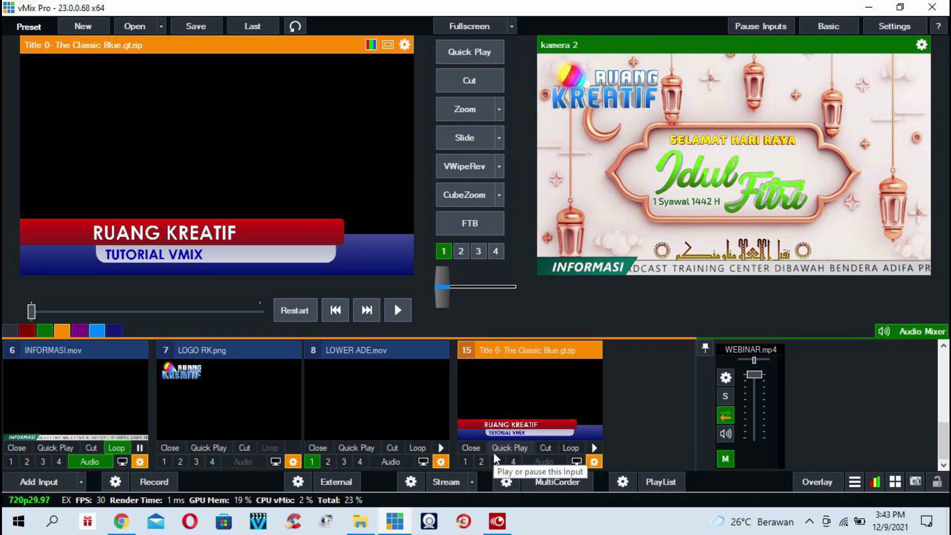
Step: Add the Scoreboard 1- VBA template from the GT ScoreBoard titles as a new input
left_click(479, 458)
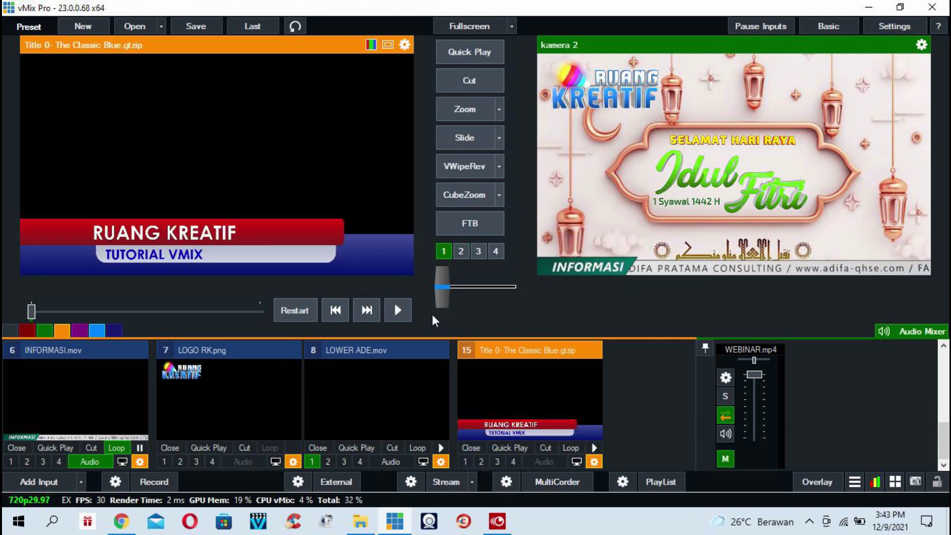
left_click(36, 481)
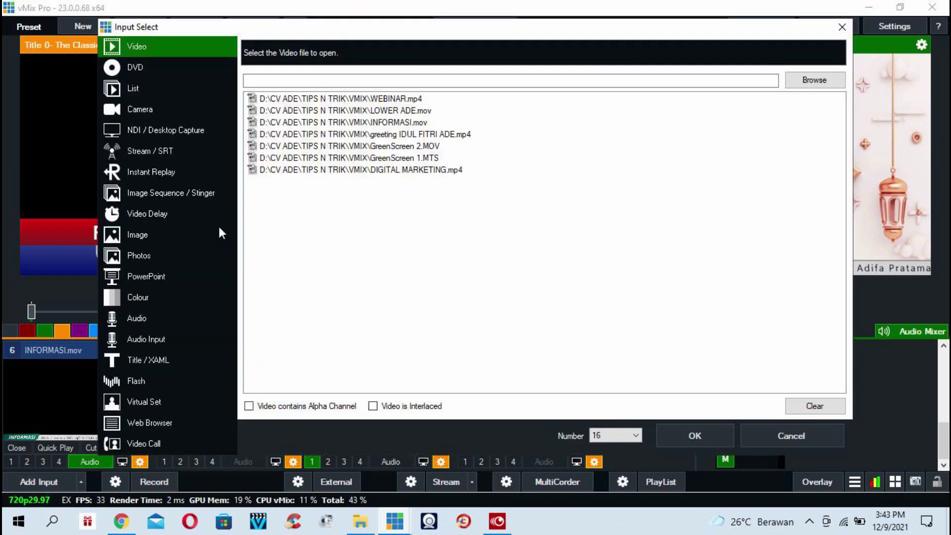
left_click(134, 359)
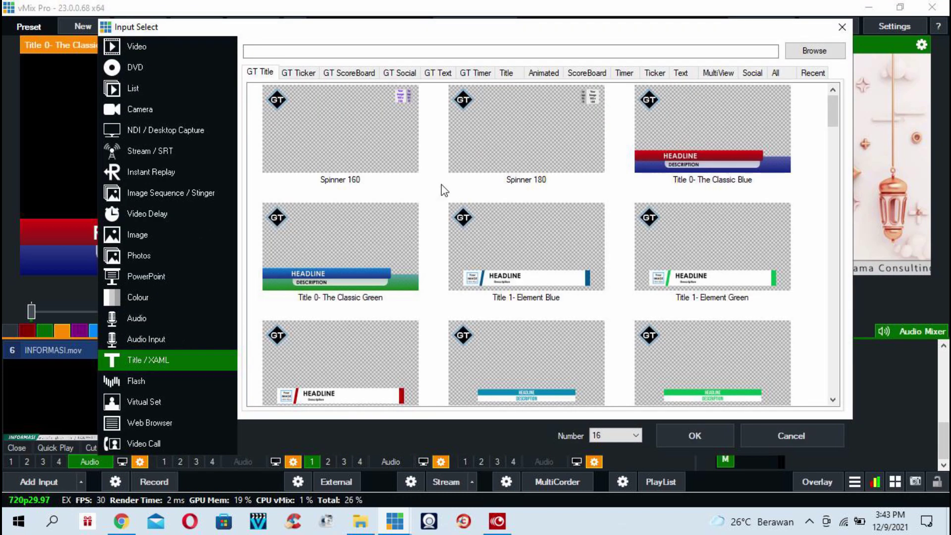
left_click(351, 73)
left_click(345, 164)
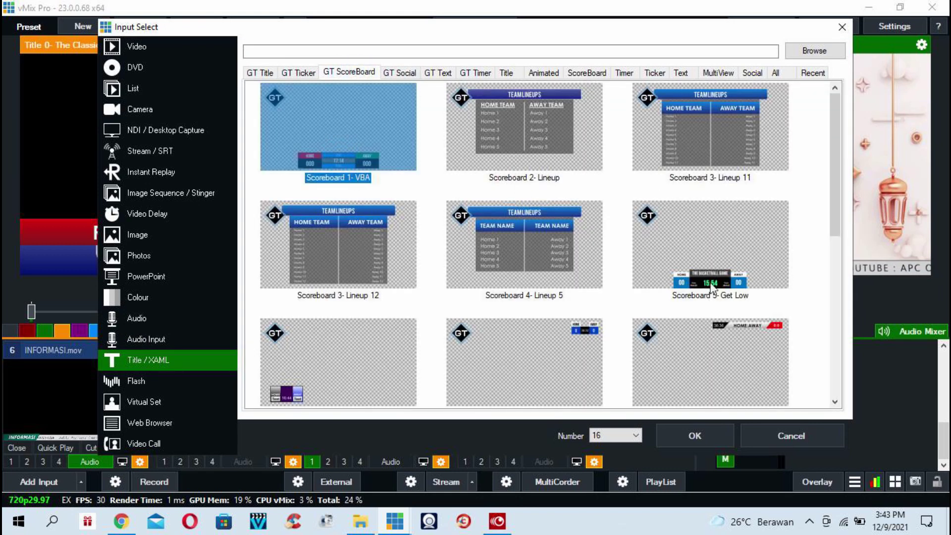
left_click(708, 430)
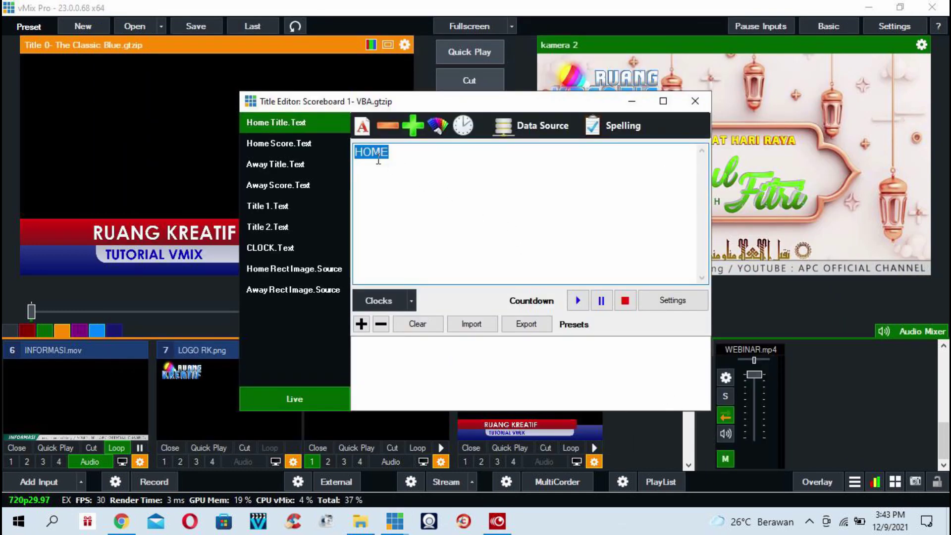
Step: Review the scoreboard's home and away titles, scores, text lines, clock and rectangle image fields, and close the title editor
left_click(280, 142)
left_click(277, 168)
left_click(275, 185)
left_click(273, 206)
left_click(271, 226)
left_click(273, 247)
left_click(279, 269)
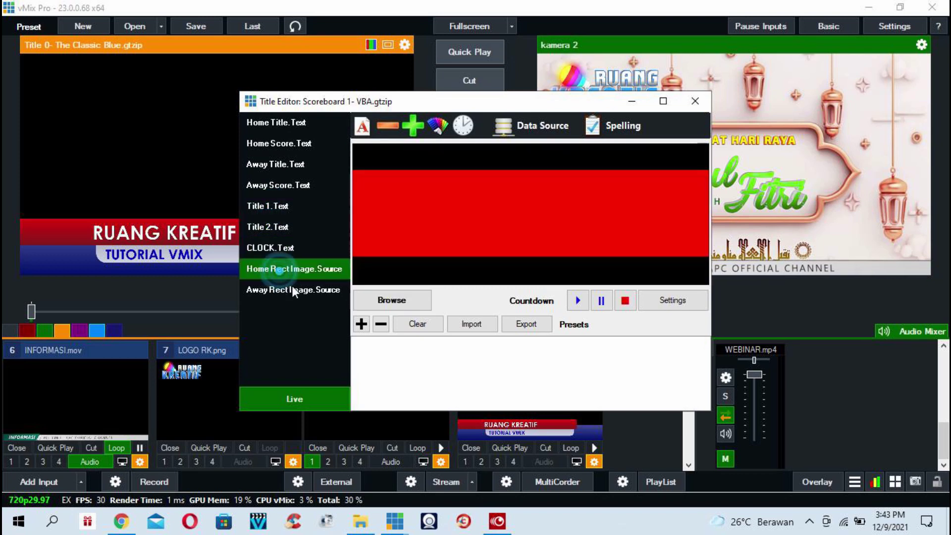
left_click(292, 288)
left_click(278, 268)
left_click(284, 291)
left_click(283, 123)
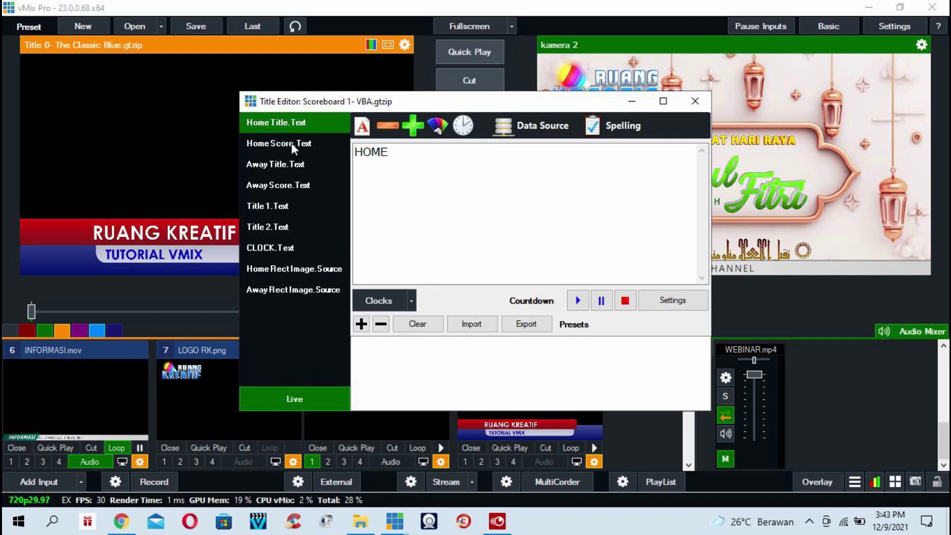
left_click(414, 153)
left_click(696, 102)
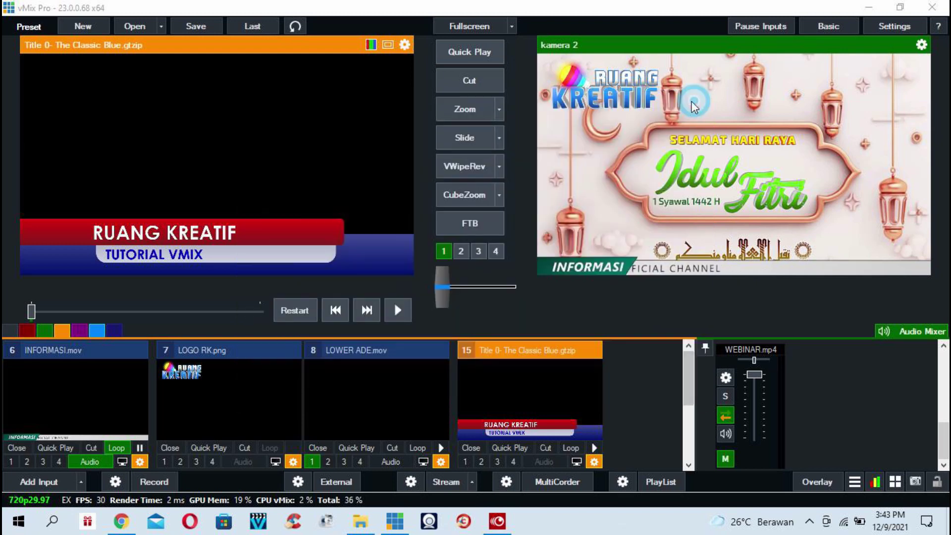
Step: Remove the Classic Blue title and scoreboard inputs, trying the scoreboard on and off overlay channel 2 before closing it
left_click(472, 446)
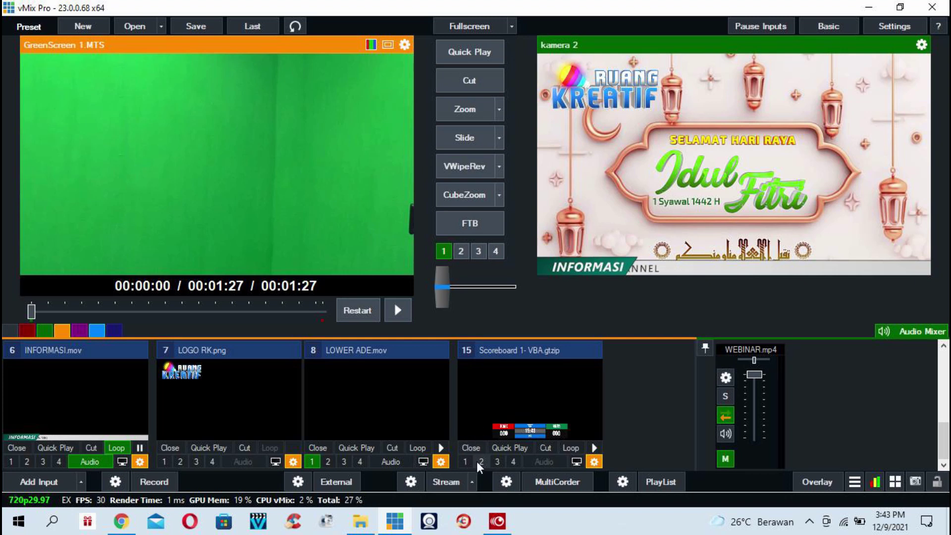
left_click(482, 460)
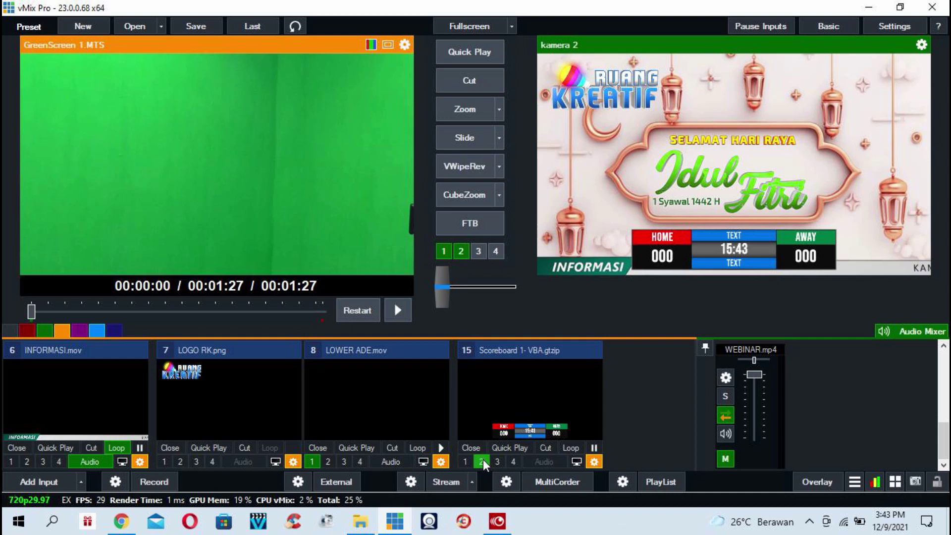
left_click(485, 459)
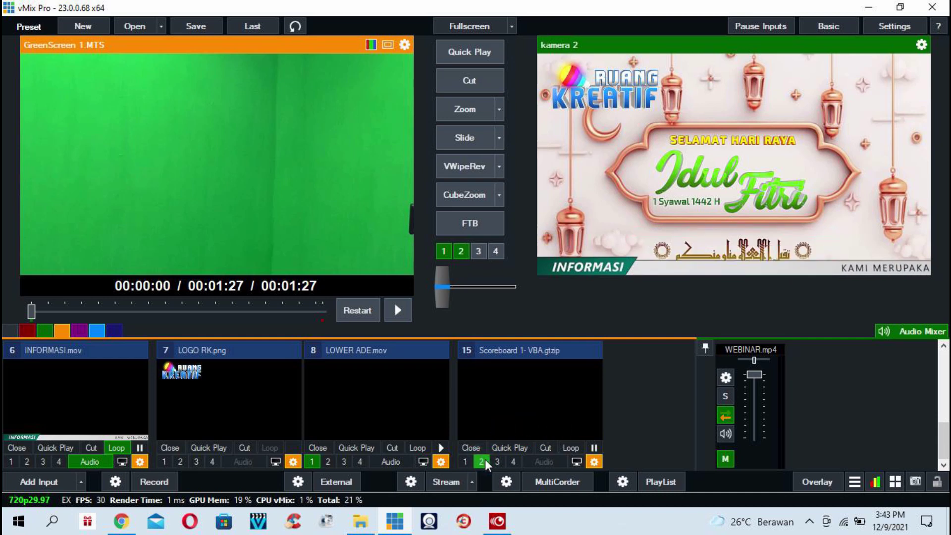
left_click(485, 461)
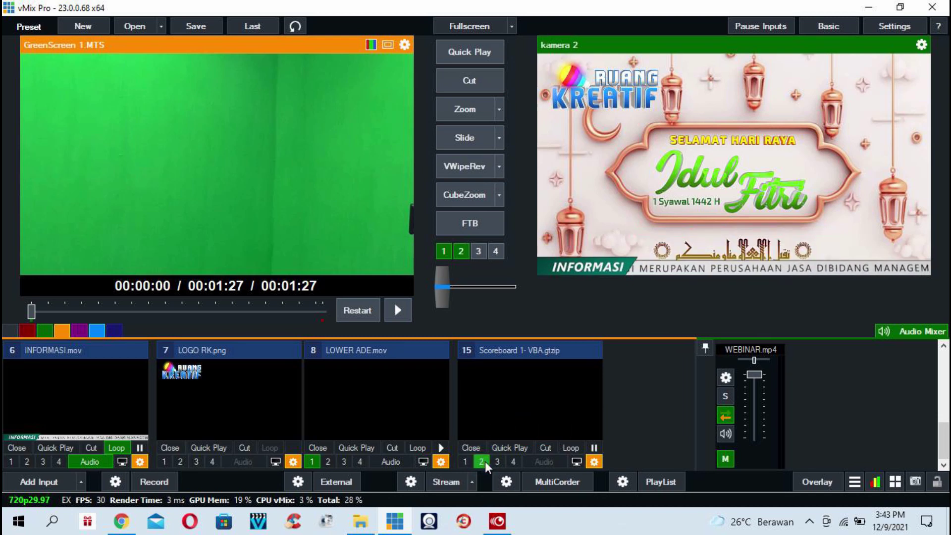
left_click(472, 447)
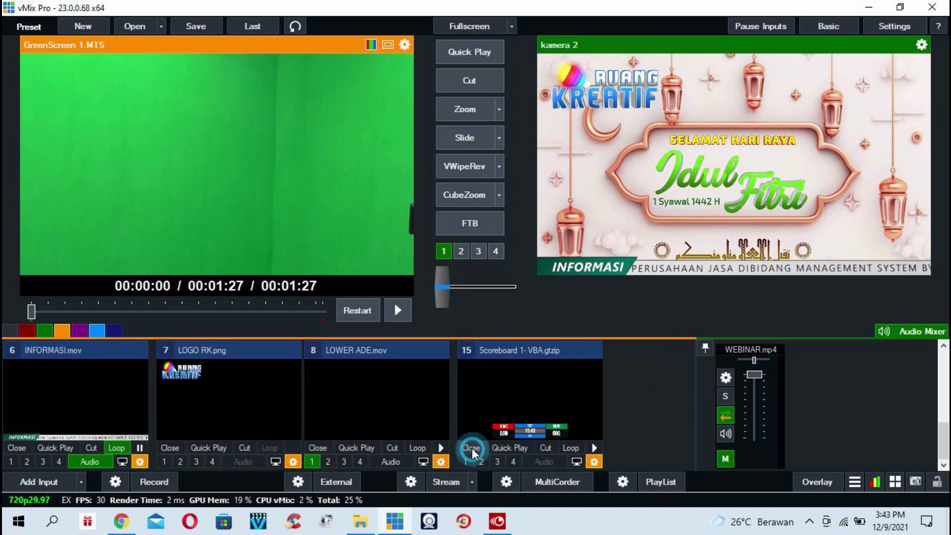
Step: Add the 1 virtualstudiosets.com_9B_LEFT virtual set as a new input
left_click(42, 479)
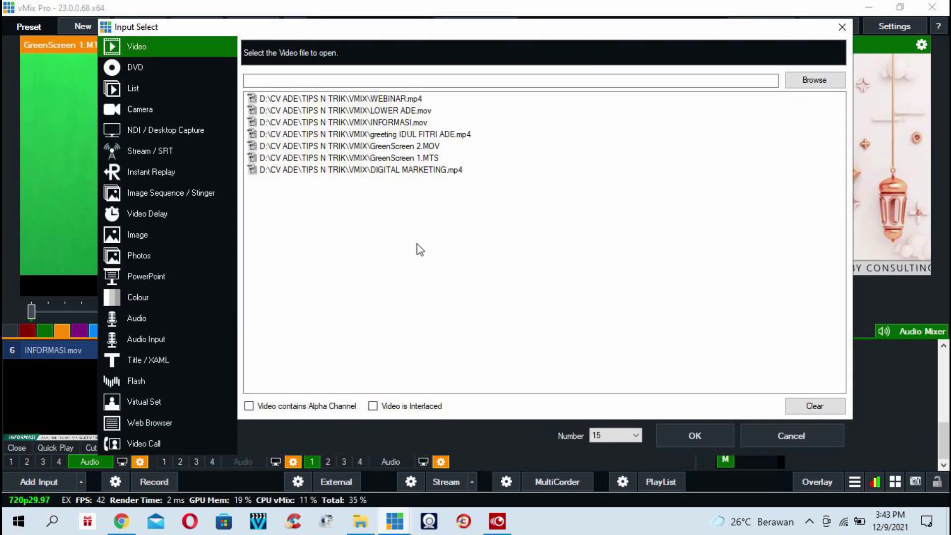
left_click(148, 359)
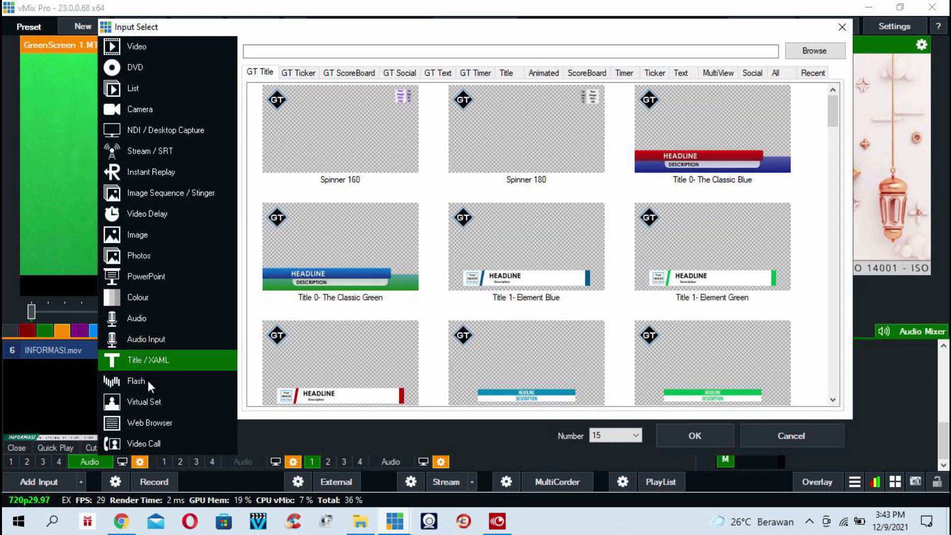
left_click(146, 402)
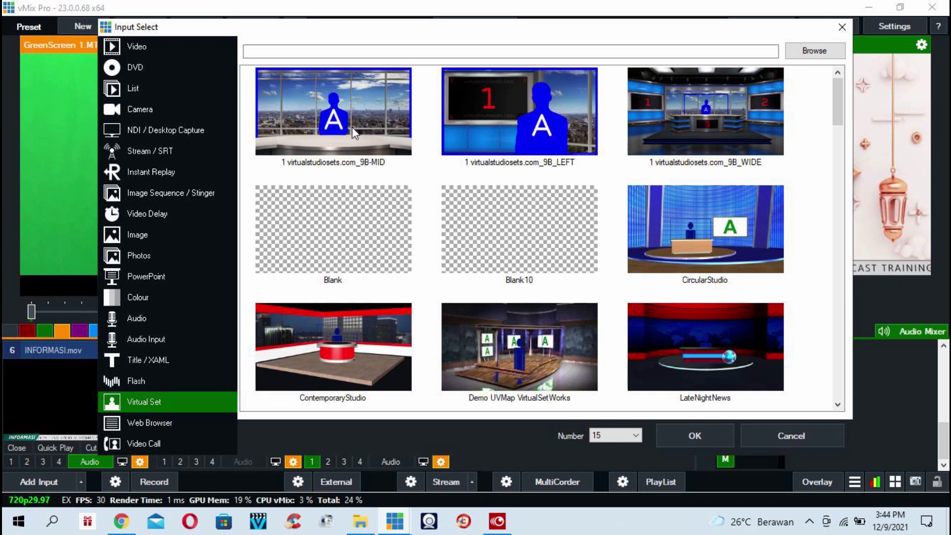
left_click(526, 116)
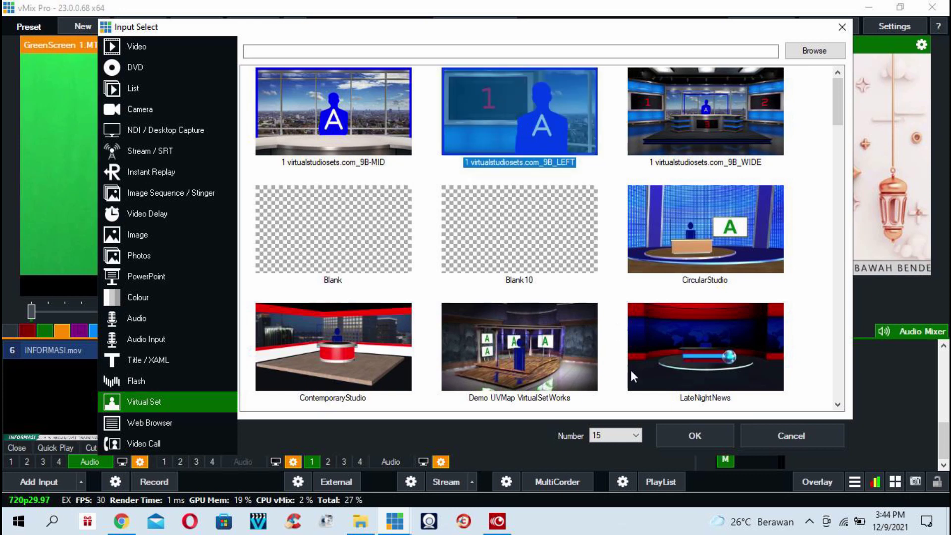
left_click(683, 437)
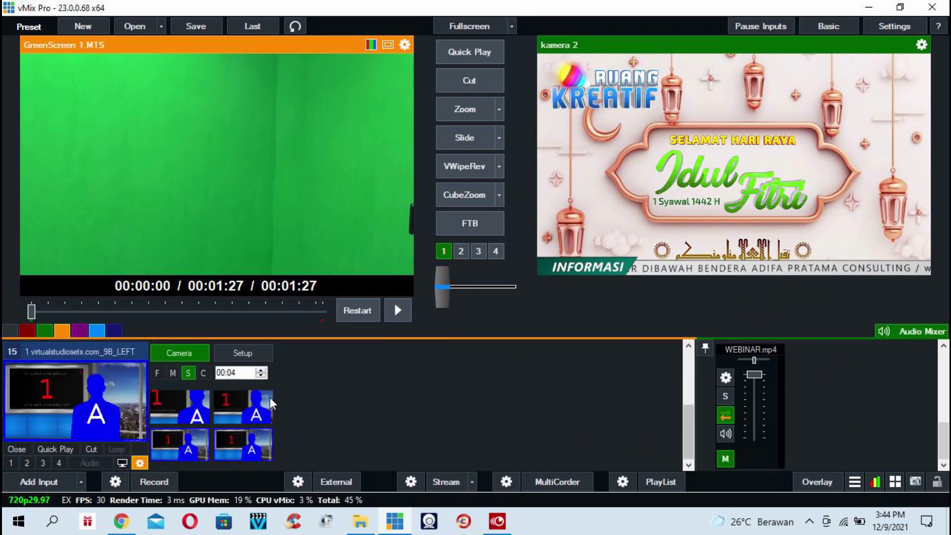
Step: In the virtual set's setup, assign GreenScreen 1.MTS as the input of layer 5. Talent A
left_click(254, 350)
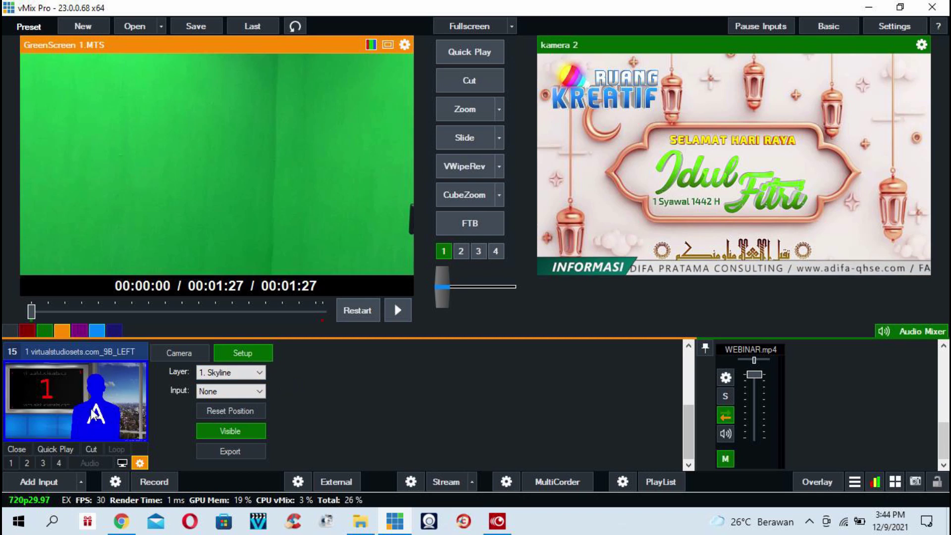
left_click(261, 372)
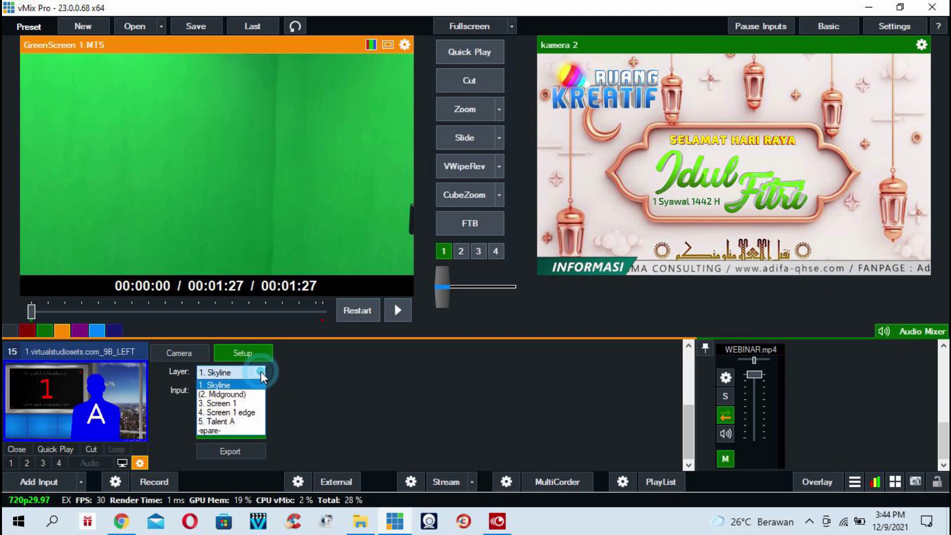
left_click(231, 420)
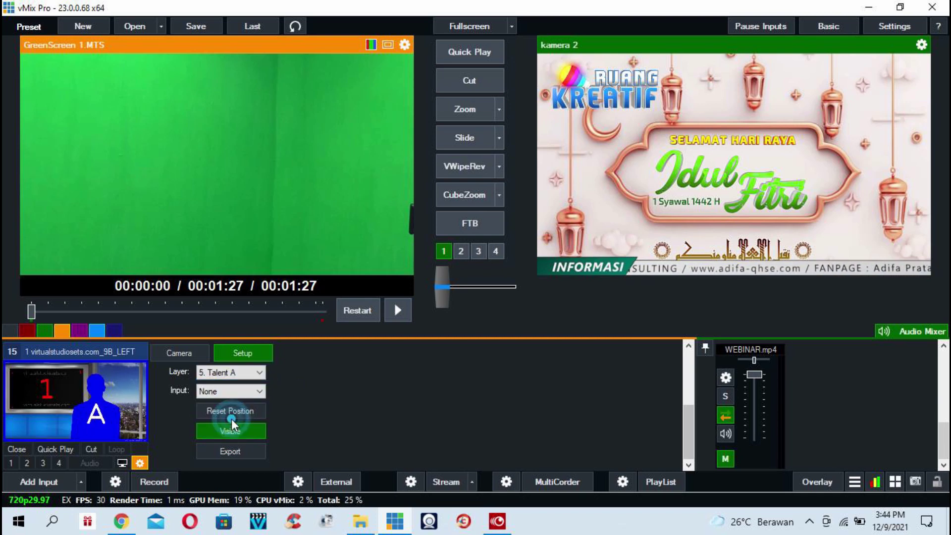
left_click(258, 391)
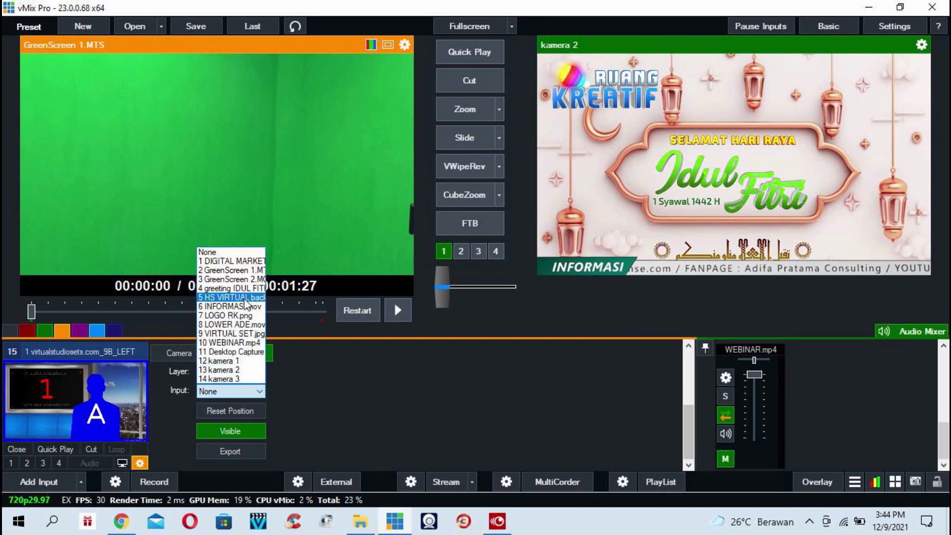
left_click(242, 270)
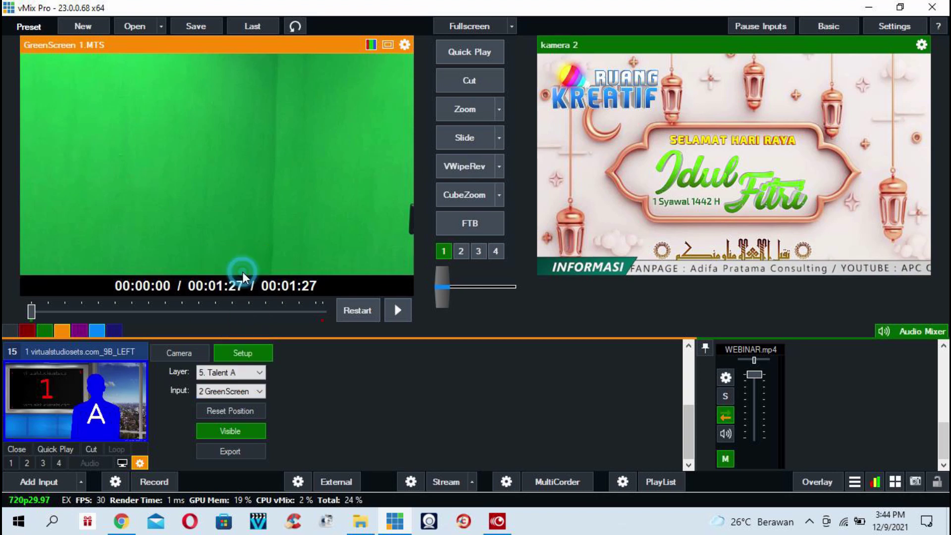
Step: Move the GreenScreen 1.MTS preview to 00:00:25 and check the virtual set's layer list, keeping Talent A selected
left_click(105, 309)
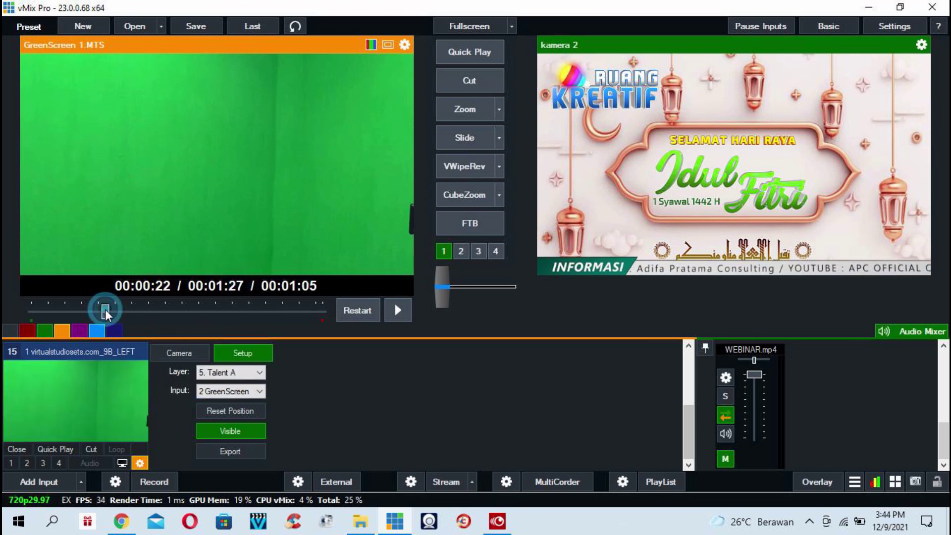
left_click_drag(105, 308, 115, 308)
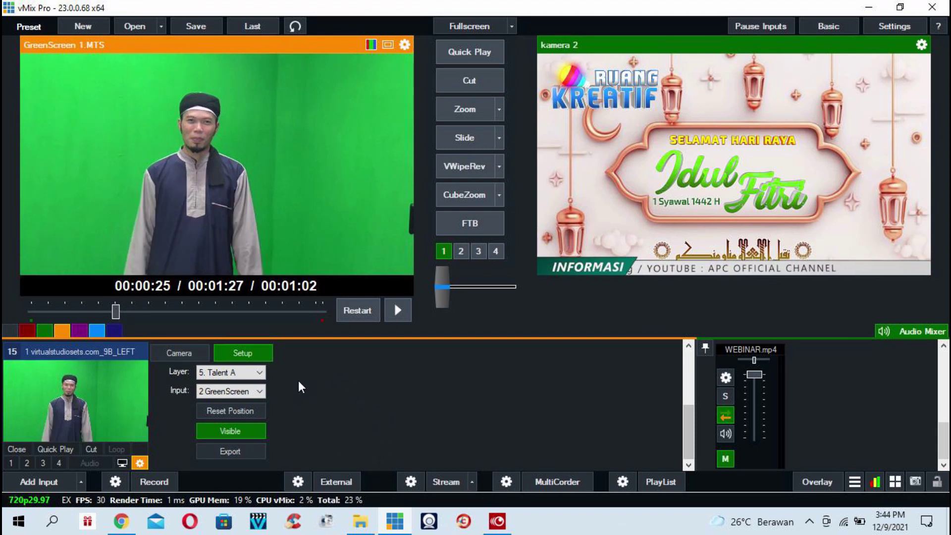
left_click(259, 372)
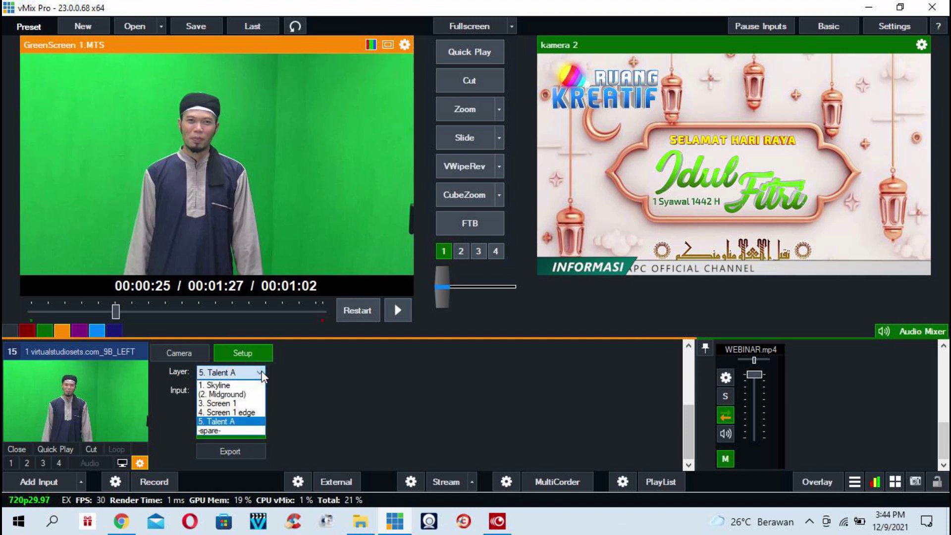
left_click(260, 373)
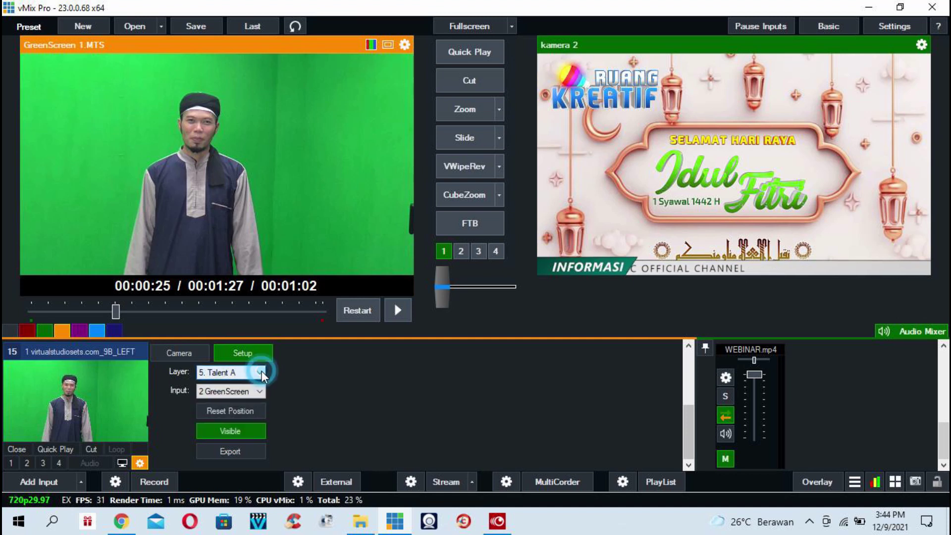
Step: Locate GreenScreen 1.MTS among the red category inputs, view its Colour Key settings and close them
left_click(79, 330)
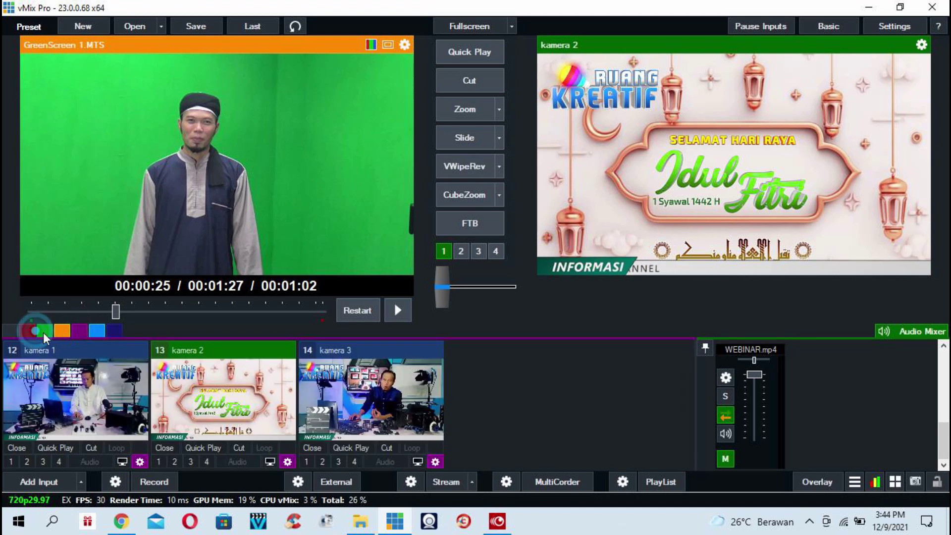
left_click(45, 331)
left_click(23, 330)
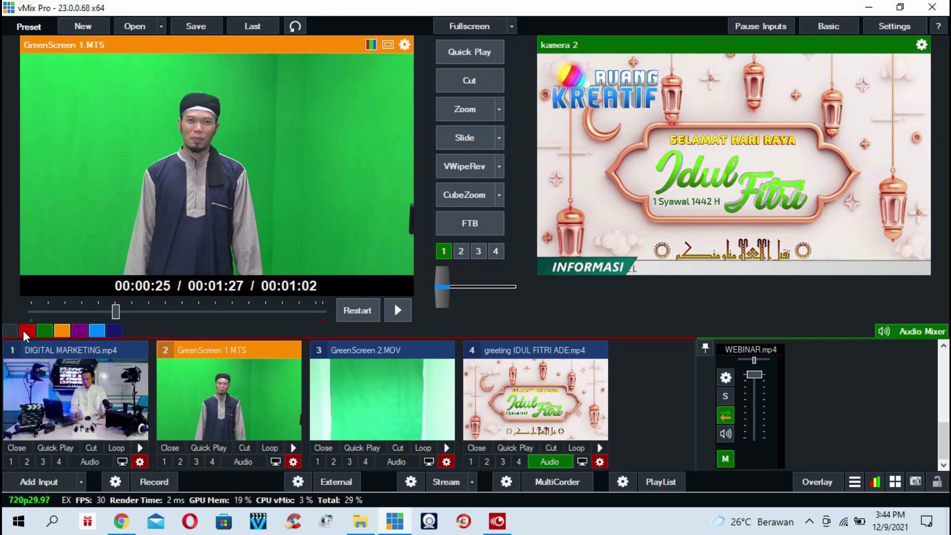
left_click(294, 461)
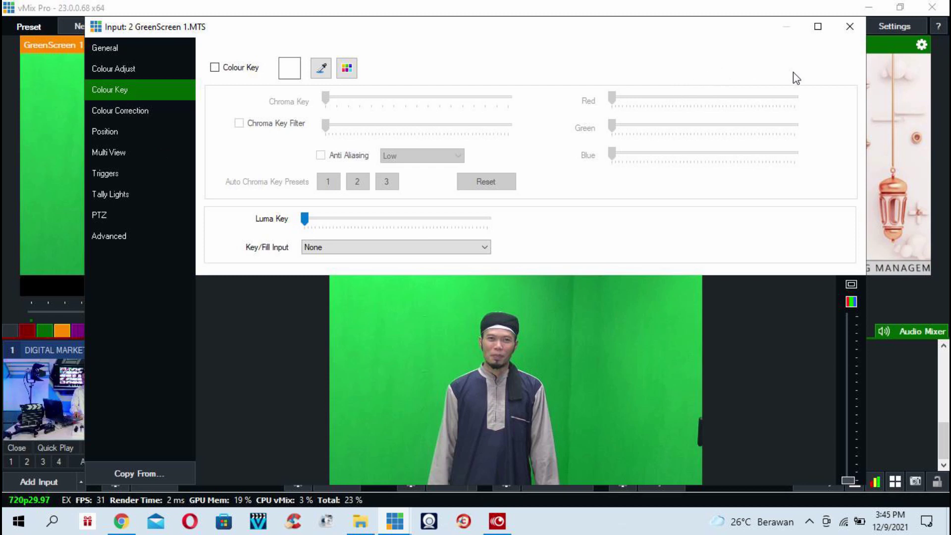
left_click(847, 27)
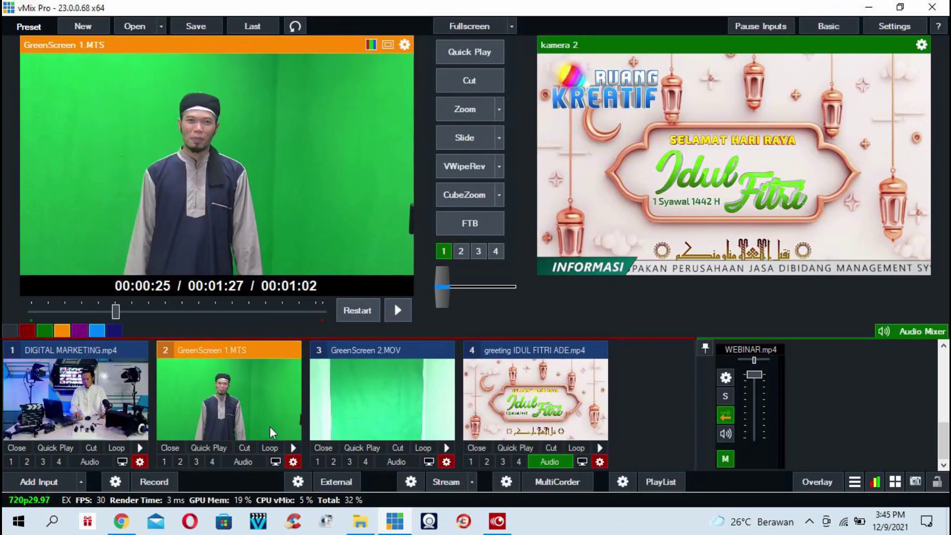
Step: Try colour adjustments on GreenScreen 1.MTS with Red at -6 and Saturation at 177, and reset them
left_click(292, 453)
left_click(105, 68)
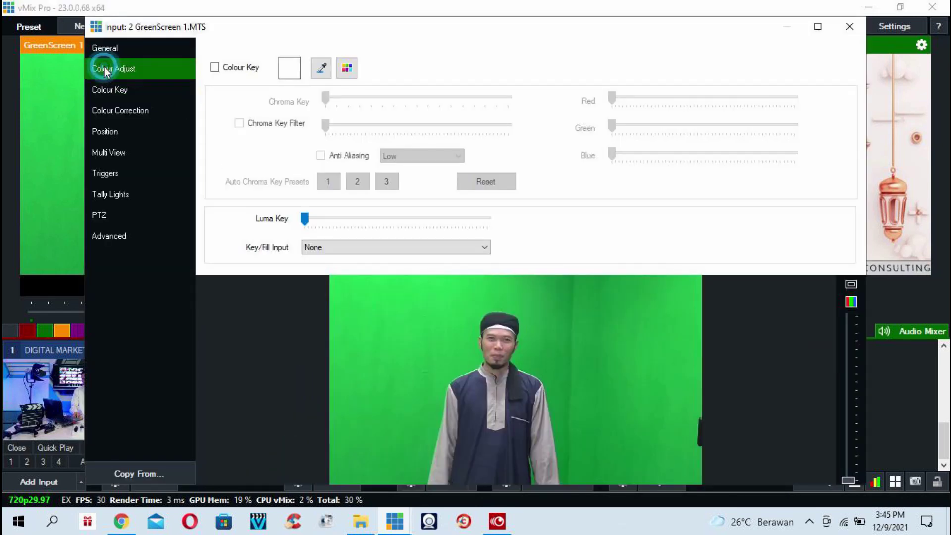
left_click_drag(418, 70, 438, 73)
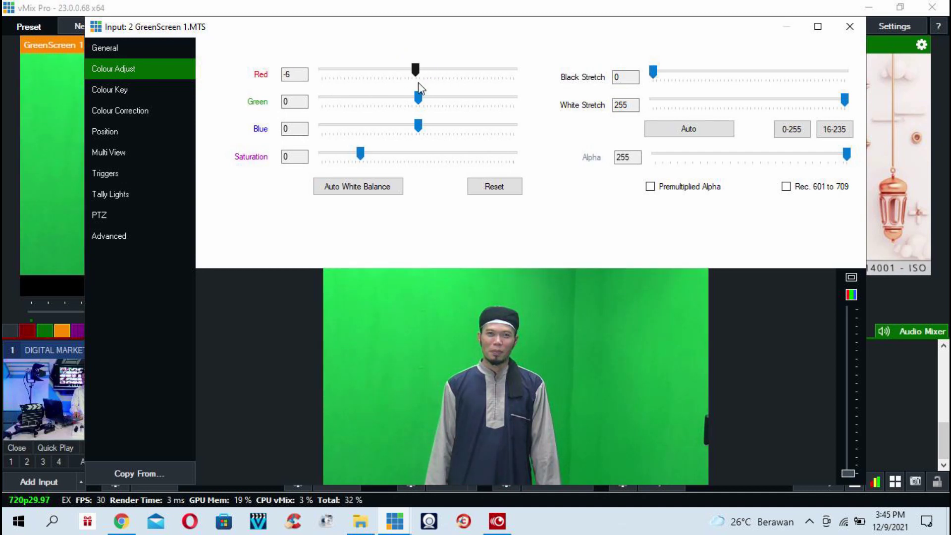
left_click_drag(361, 154, 384, 161)
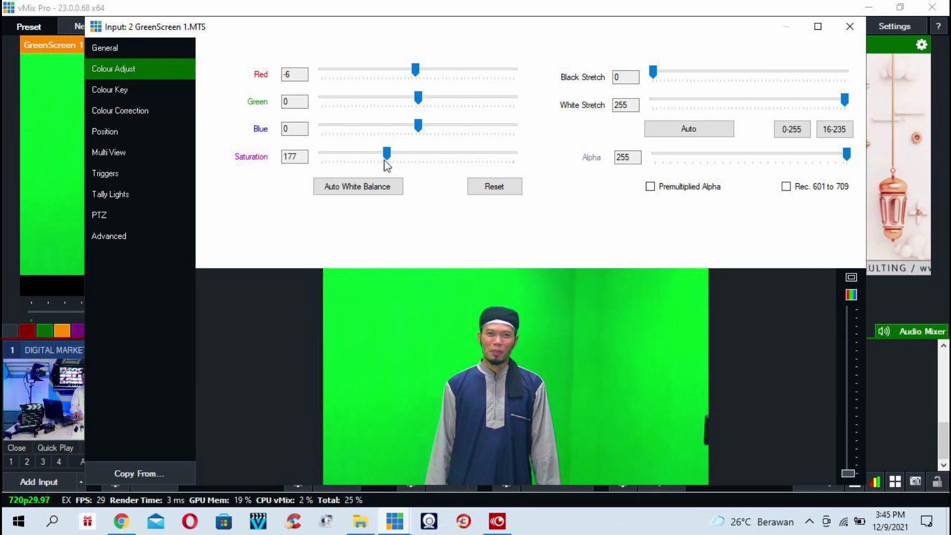
left_click(488, 186)
Step: Enable Colour Key and Chroma Key Filter for GreenScreen 1.MTS, raising the filter slightly past midway to remove the green background
left_click(118, 92)
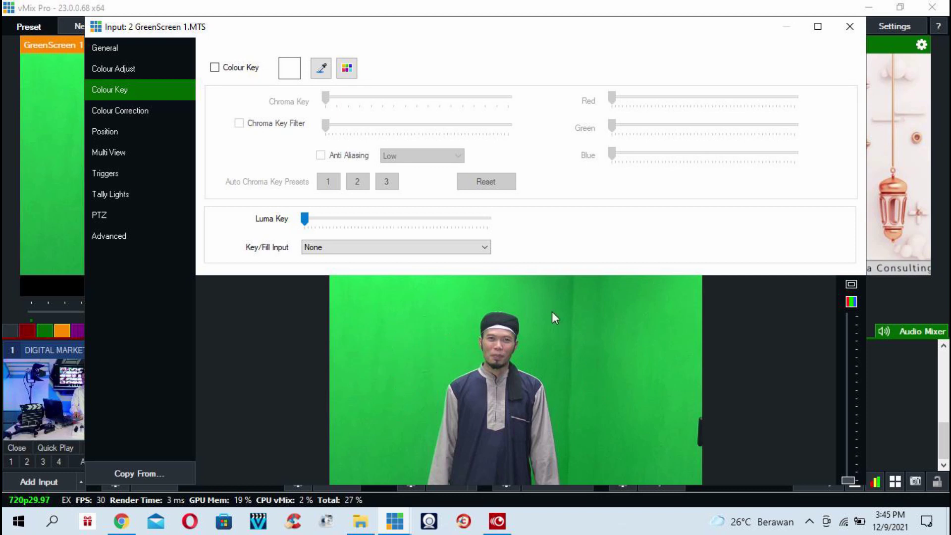
left_click(215, 67)
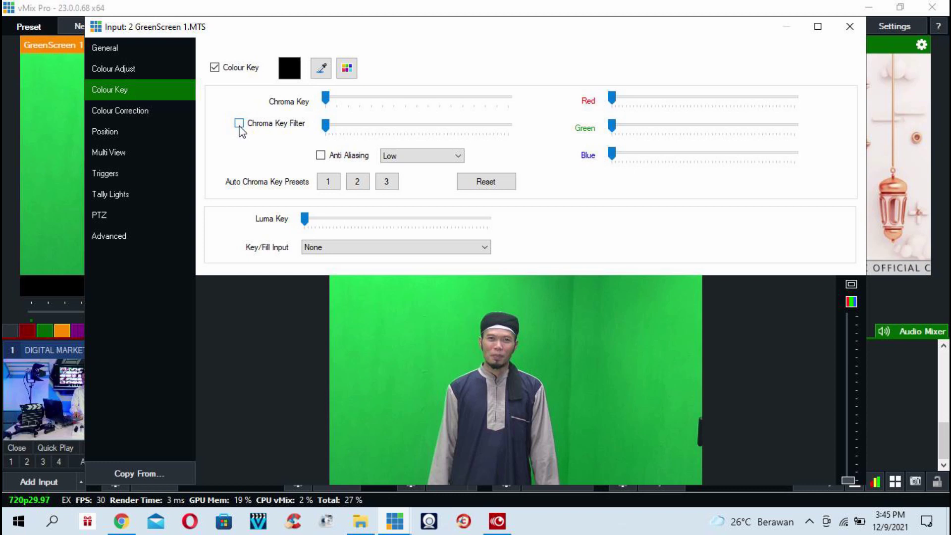
left_click(238, 124)
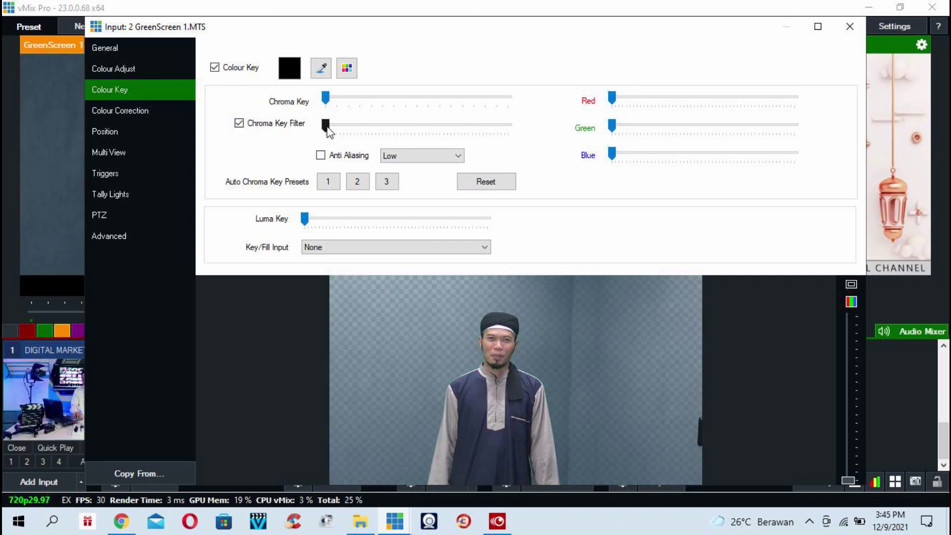
left_click_drag(326, 127, 429, 149)
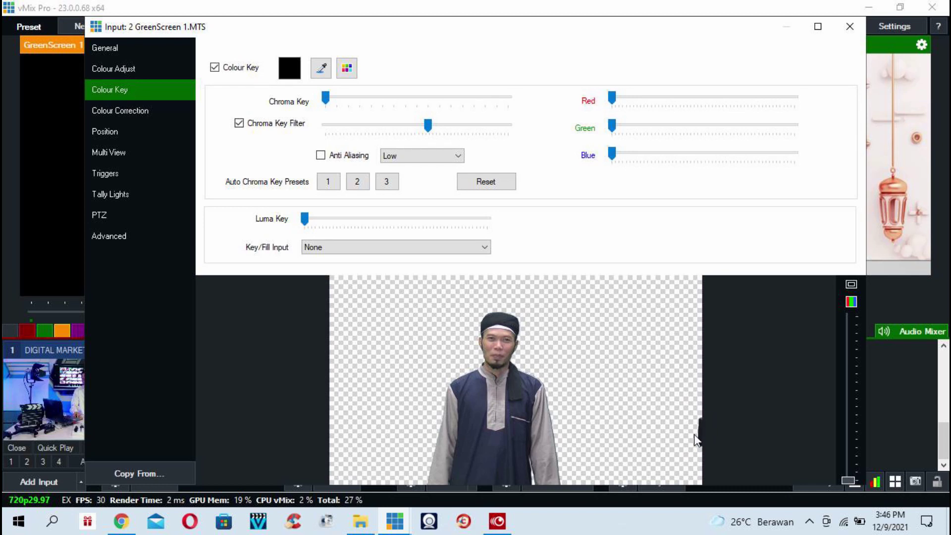
Step: Reposition GreenScreen 1.MTS with Zoom 1.166, Pan X about 0.085, Pan Y about 0.147 and Crop X2 at 1220
left_click(103, 131)
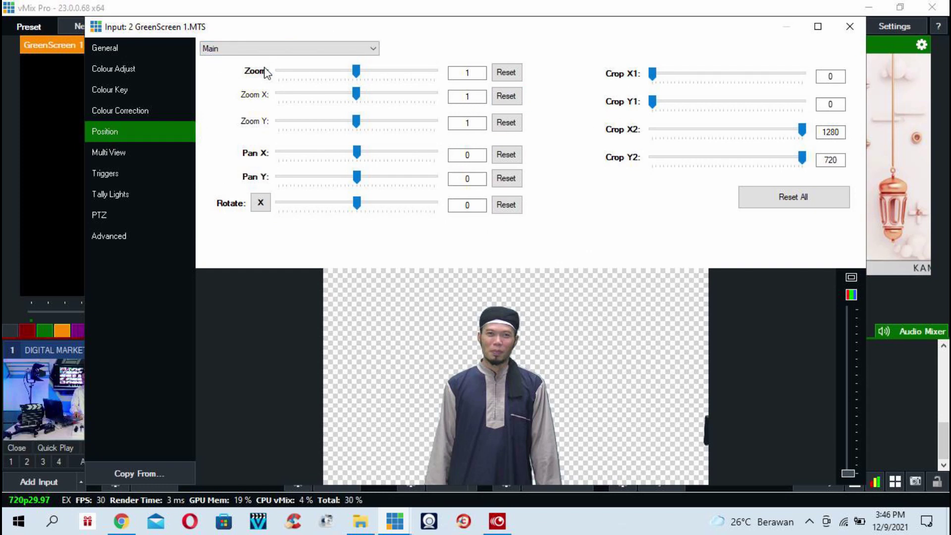
mouse_move(354, 72)
left_mouse_down()
mouse_move(365, 70)
mouse_move(354, 72)
left_mouse_up()
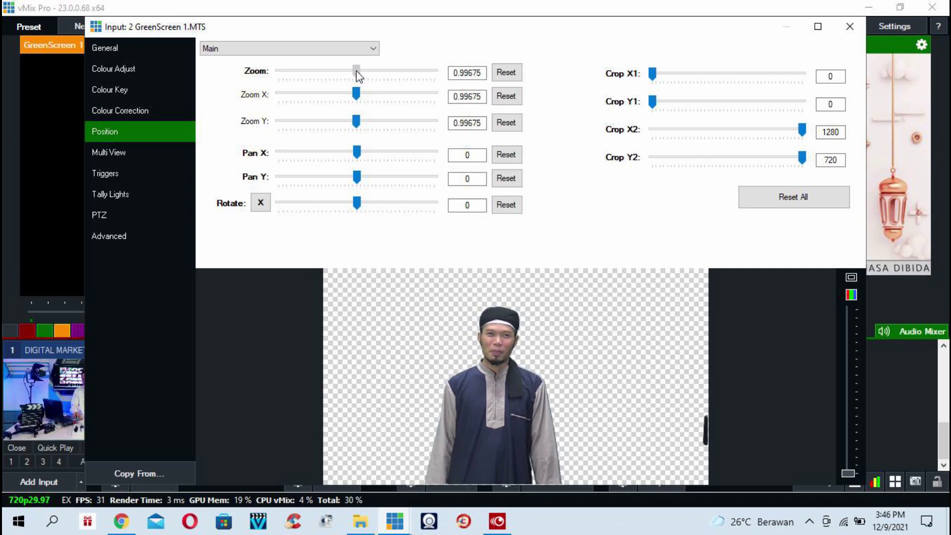
left_click_drag(359, 154, 358, 184)
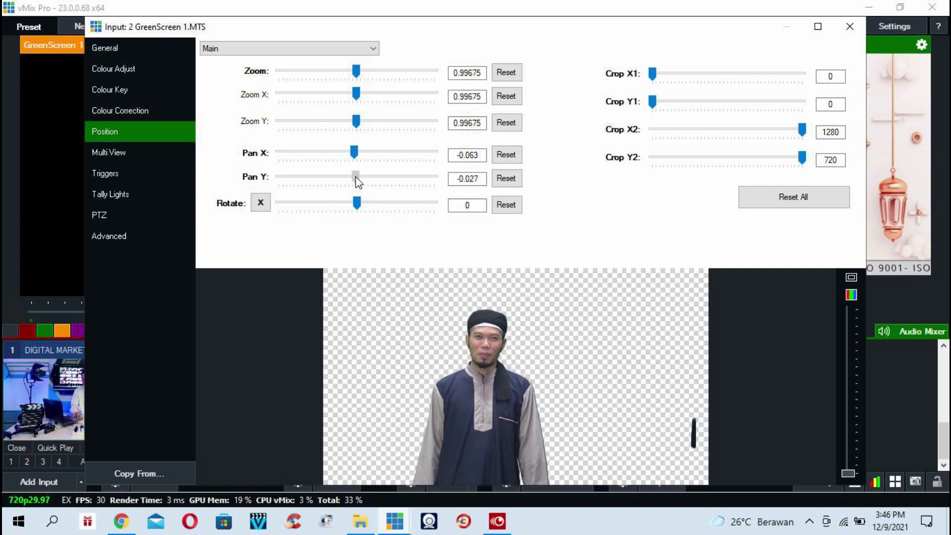
left_click_drag(653, 74, 639, 103)
left_click_drag(801, 129, 809, 158)
left_click_drag(355, 73, 361, 75)
left_click_drag(492, 368, 523, 348)
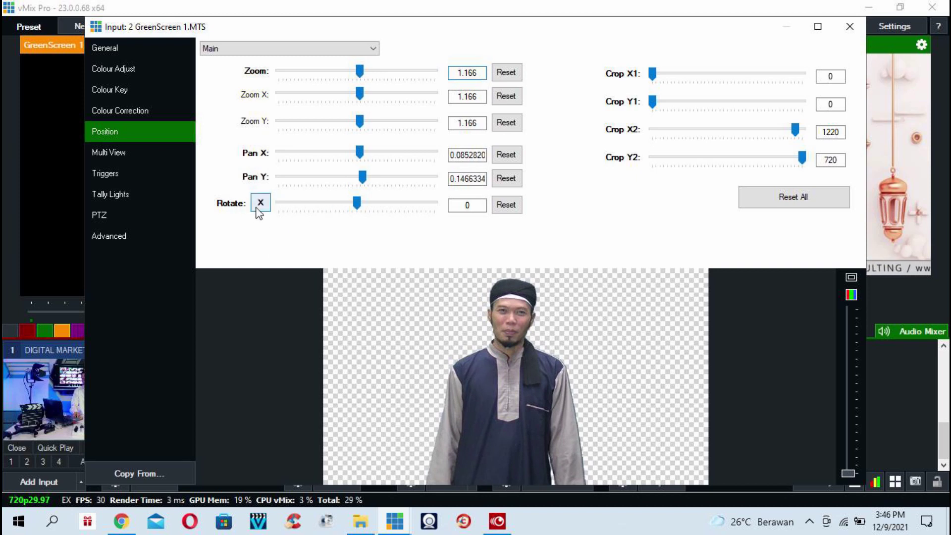
Step: Try rotating GreenScreen 1.MTS about the X axis and about -0.65 on the Y axis, resetting each rotation
mouse_move(356, 205)
left_mouse_down()
mouse_move(346, 206)
mouse_move(357, 210)
left_mouse_up()
left_click(505, 206)
left_click(260, 203)
mouse_move(357, 203)
left_mouse_down()
mouse_move(369, 213)
mouse_move(352, 207)
left_mouse_up()
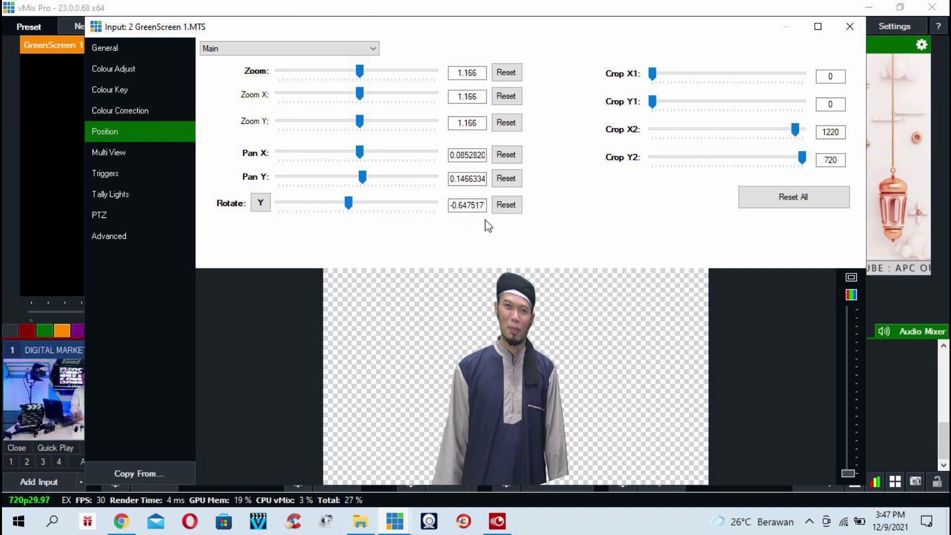
left_click(505, 204)
Step: Rotate GreenScreen 1.MTS about 0.035 on the Z axis, shift Pan X to about 0.114, and close its settings
left_click(260, 203)
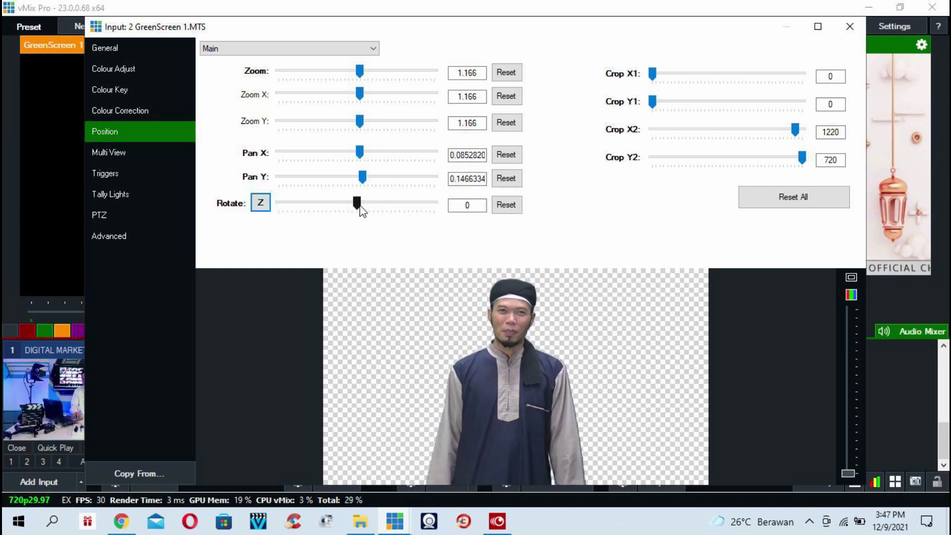
left_click_drag(359, 206, 374, 203)
left_click_drag(485, 364, 525, 367)
left_click(849, 26)
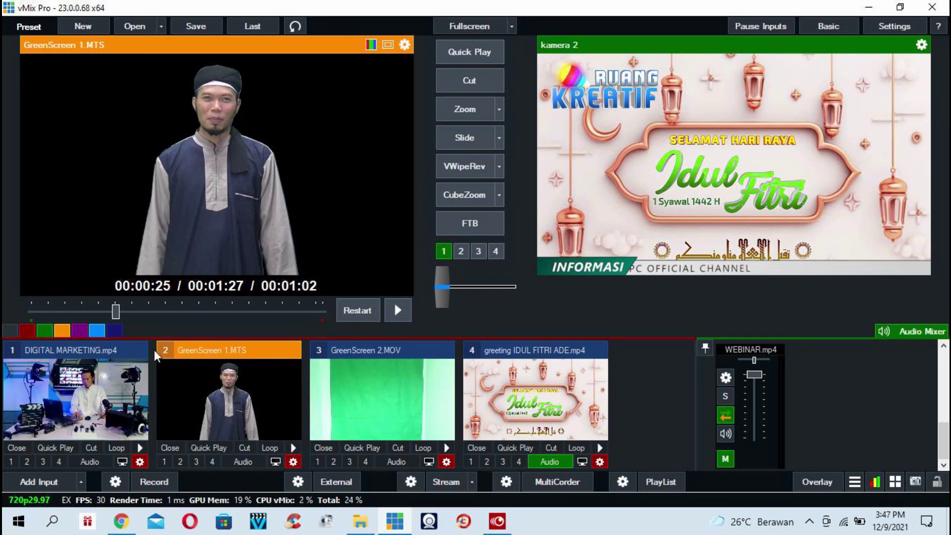
Step: Locate the virtualstudiosets.com_9B_LEFT virtual set among the orange category inputs and send it to preview
left_click(82, 328)
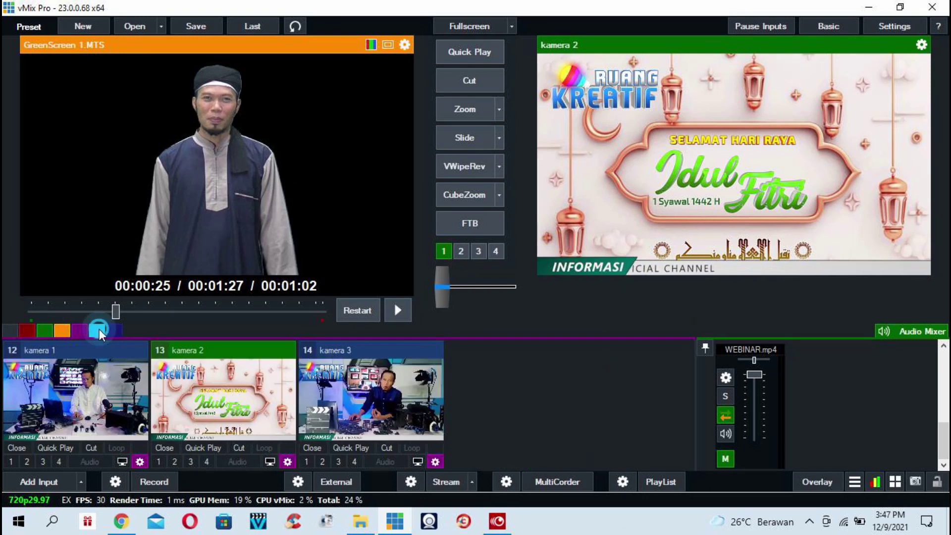
left_click(98, 329)
left_click(62, 328)
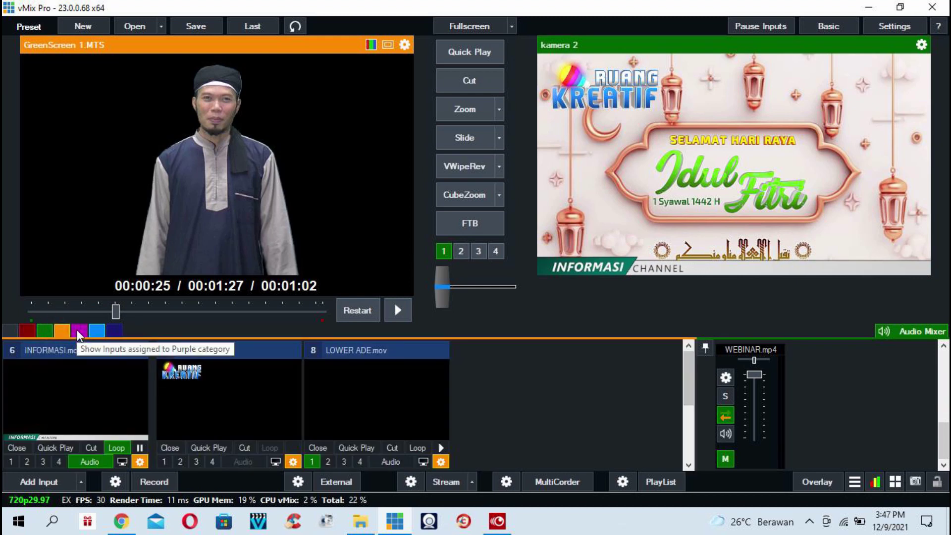
scroll(399, 449, "down", 2)
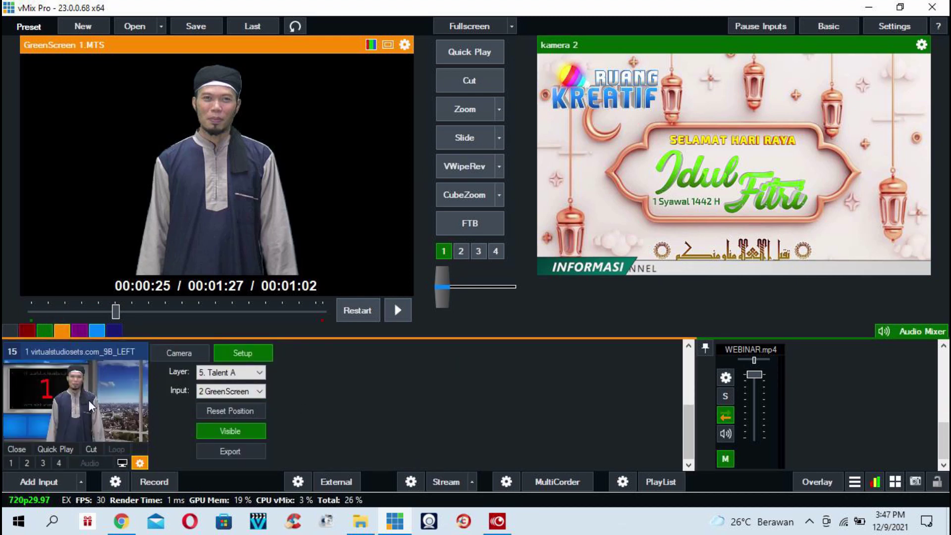
left_click(75, 400)
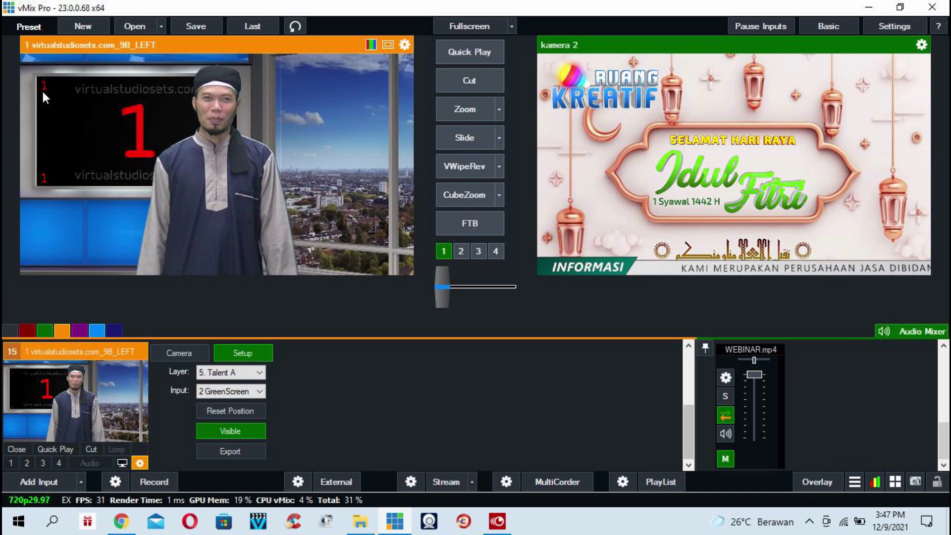
Step: In the virtual set's setup, assign greeting IDUL FITRI ADE.mp4 as the input of layer 3. Screen 1
left_click(259, 372)
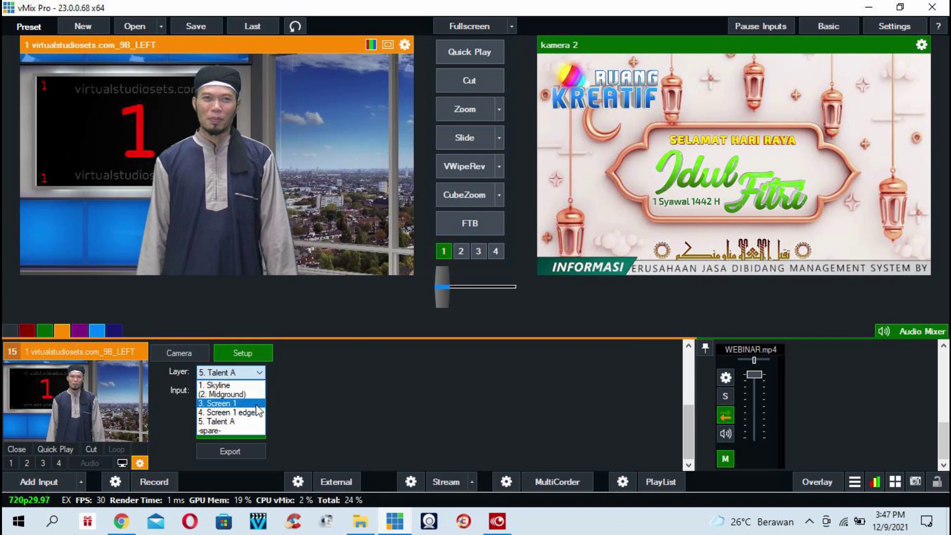
left_click(255, 403)
left_click(260, 391)
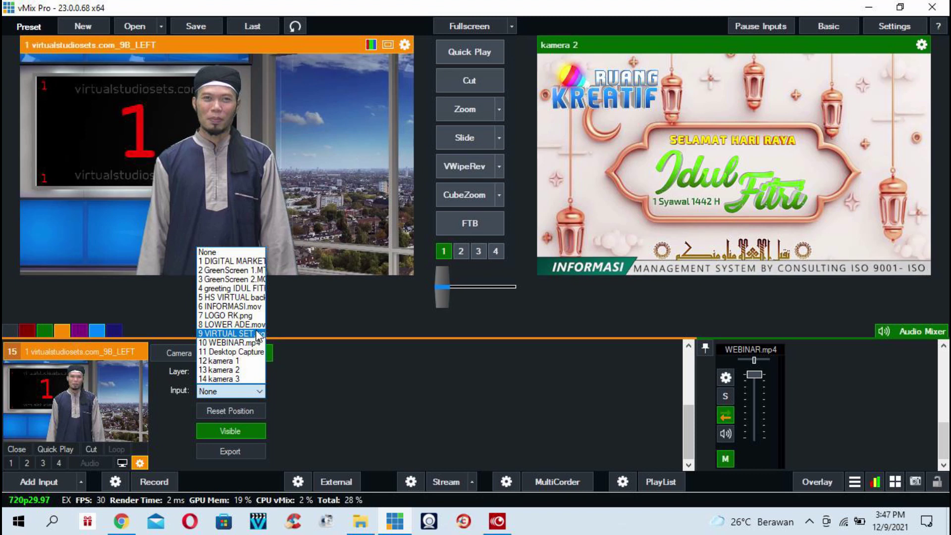
left_click(246, 288)
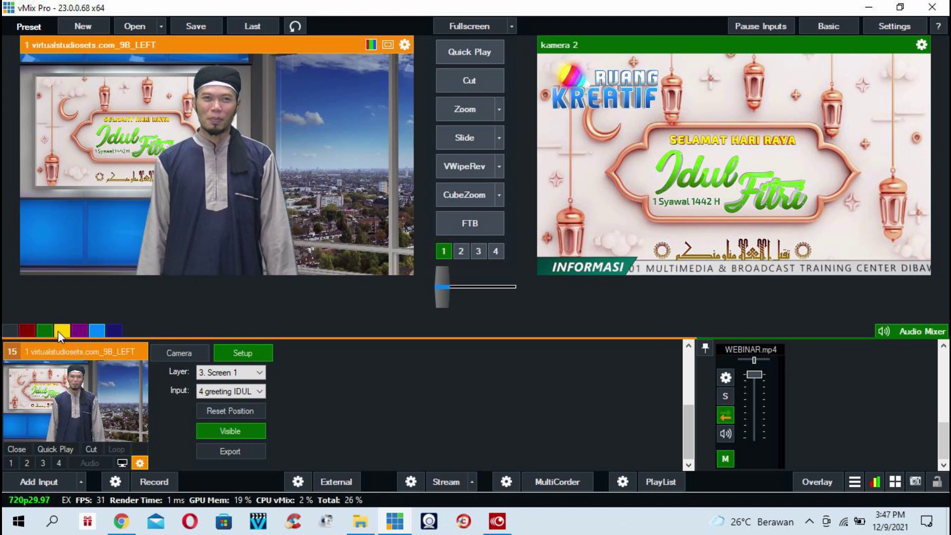
Step: Adjust the colours of GreenScreen 1.MTS with Black Stretch at 23 and Saturation at 70, and close its settings
left_click(45, 327)
left_click(28, 332)
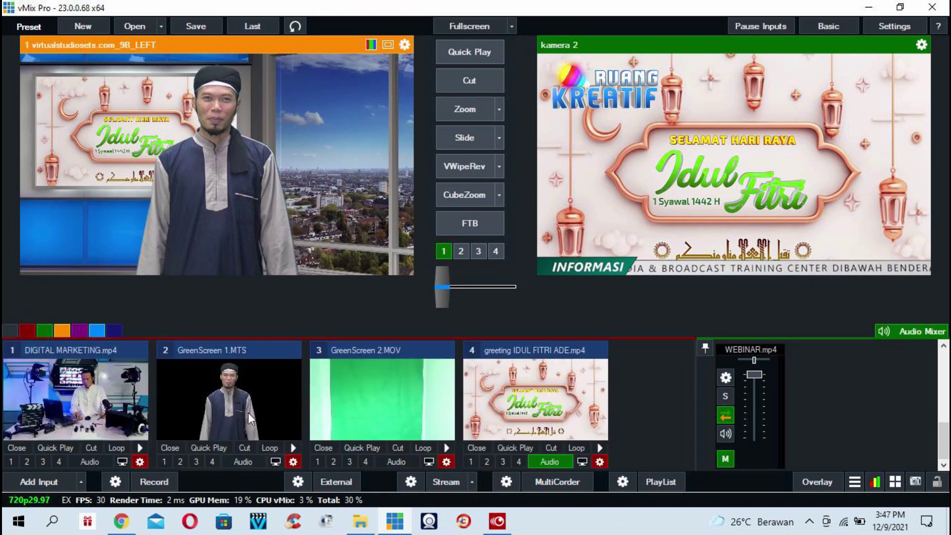
left_click(295, 460)
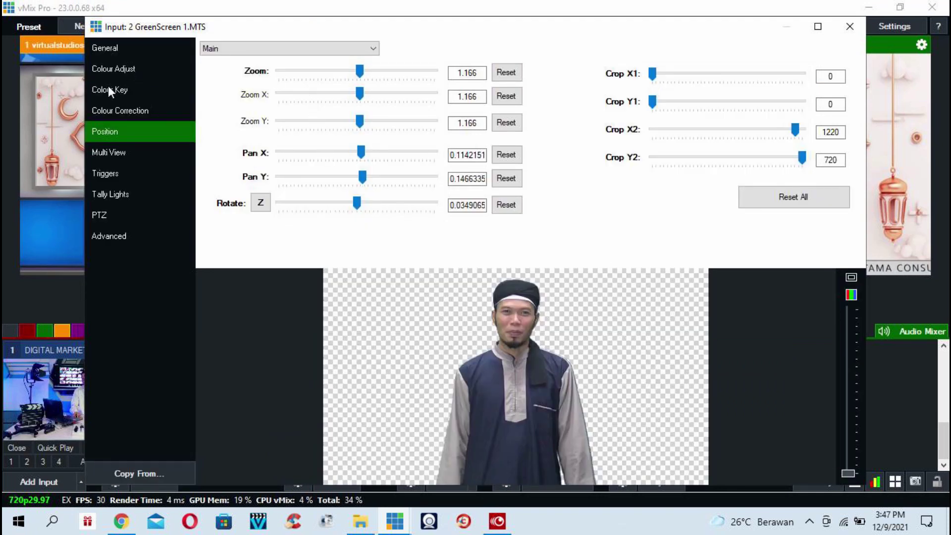
left_click(106, 71)
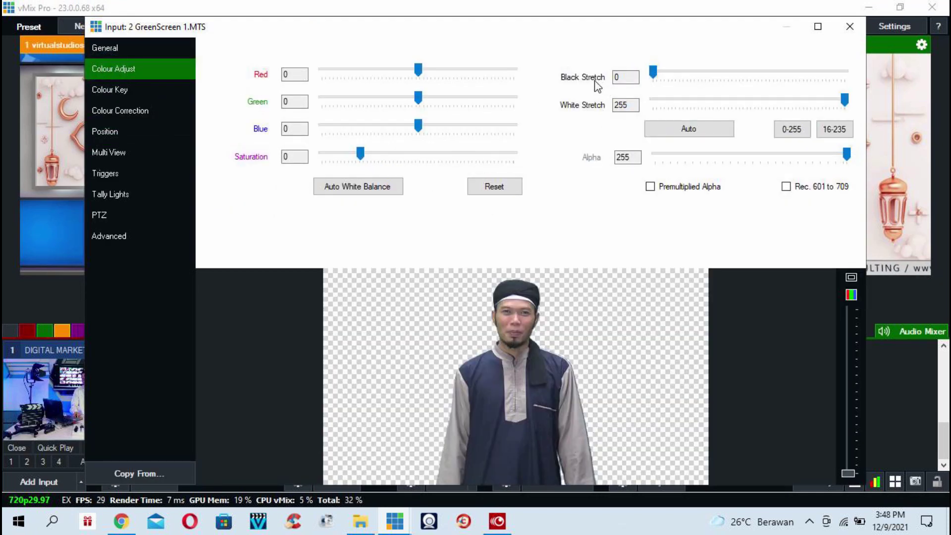
left_click_drag(655, 71, 677, 78)
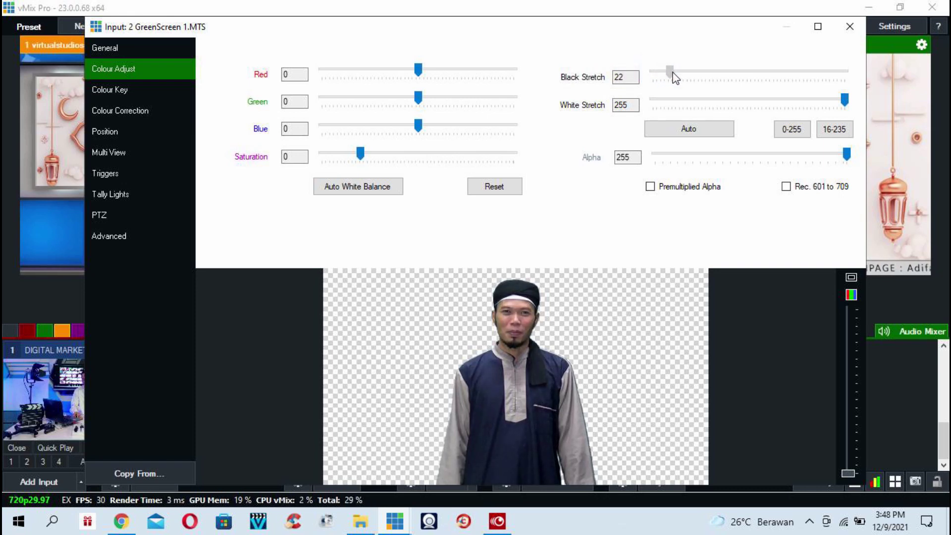
left_click_drag(364, 153, 371, 155)
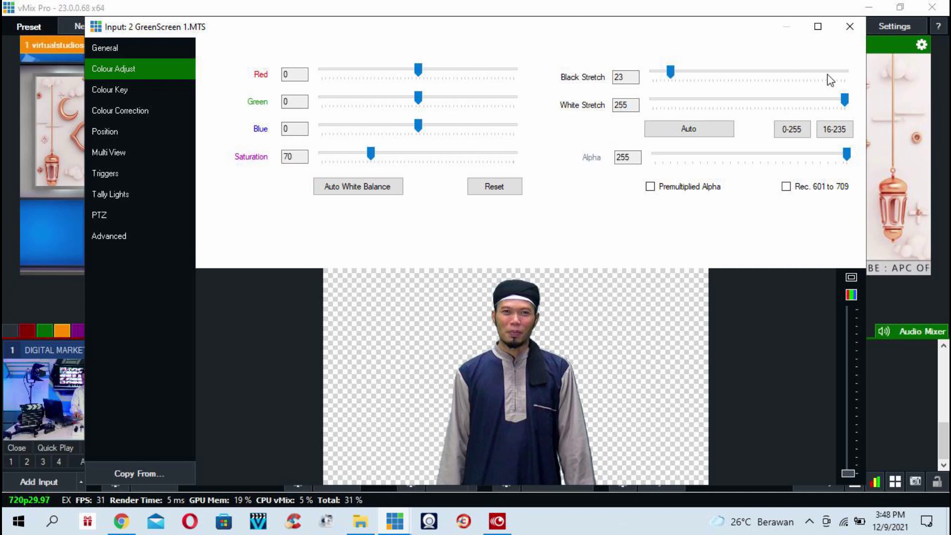
left_click(850, 26)
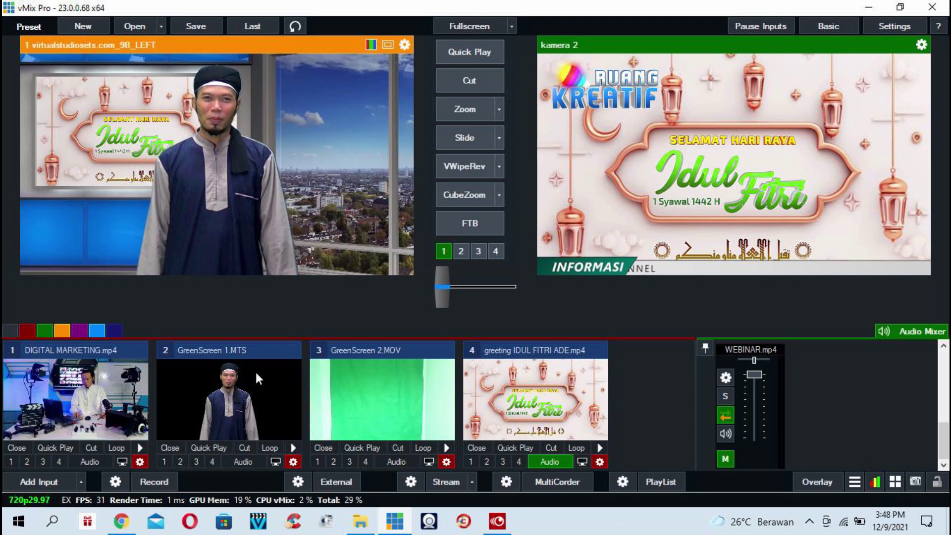
Step: Show the purple category inputs, view the available virtual set templates for a new input, and cancel the selection
left_click(84, 329)
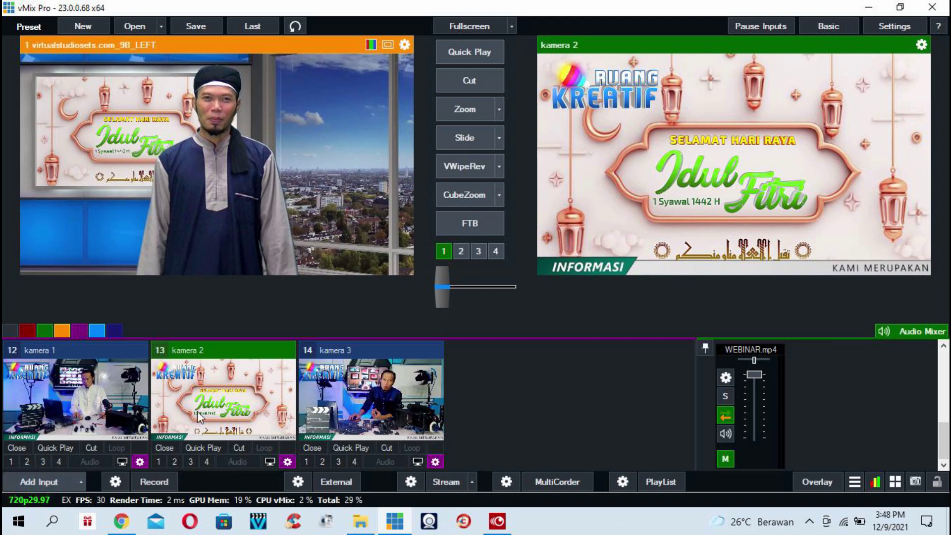
left_click(39, 482)
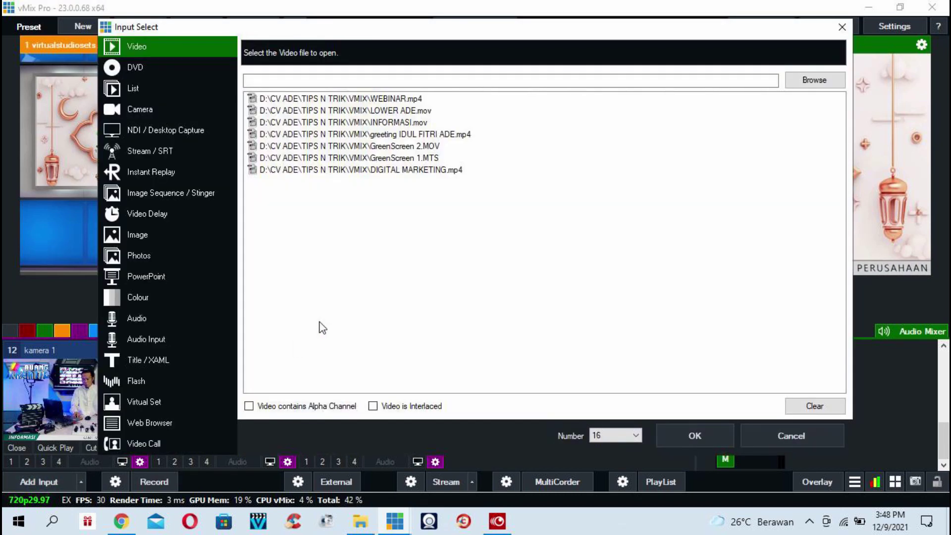
left_click(148, 401)
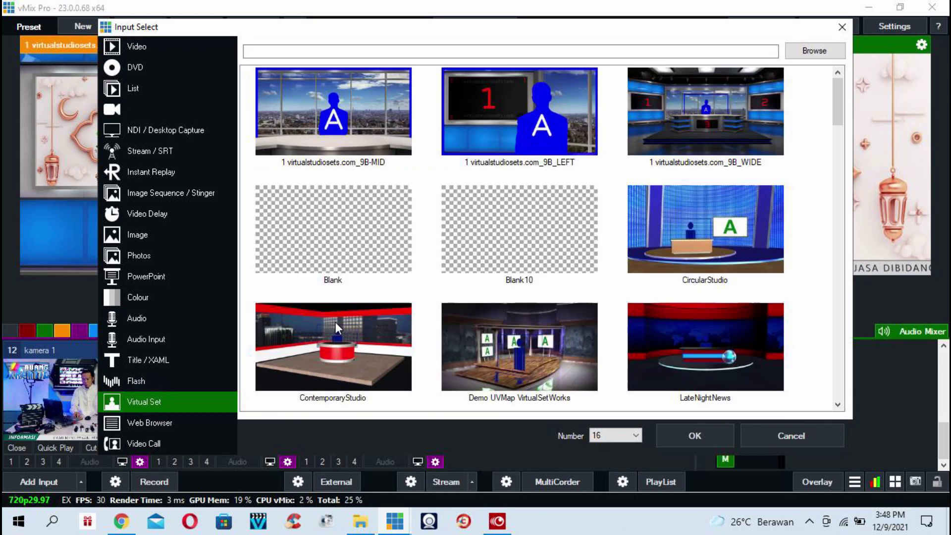
left_click(768, 435)
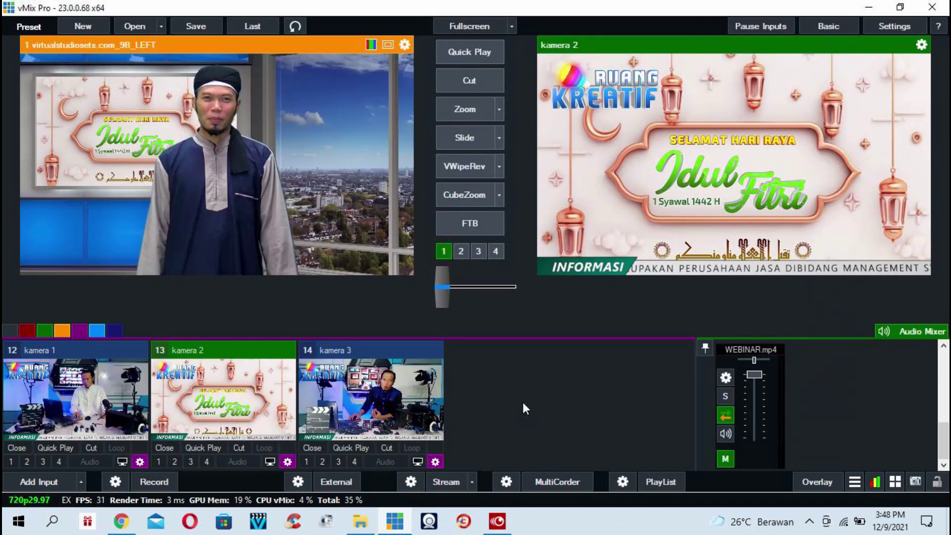
Step: Preview the green category backgrounds VIRTUAL SET.jpg and HS VIRTUAL background.jpg alternately, ending on HS VIRTUAL background.jpg
left_click(66, 330)
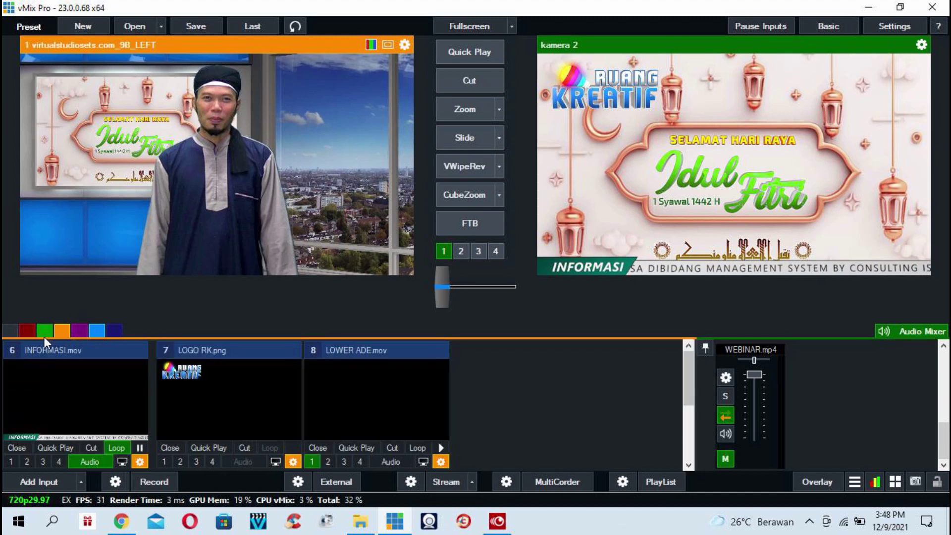
left_click(44, 335)
left_click(230, 414)
left_click(82, 401)
left_click(224, 396)
left_click(87, 409)
left_click(230, 401)
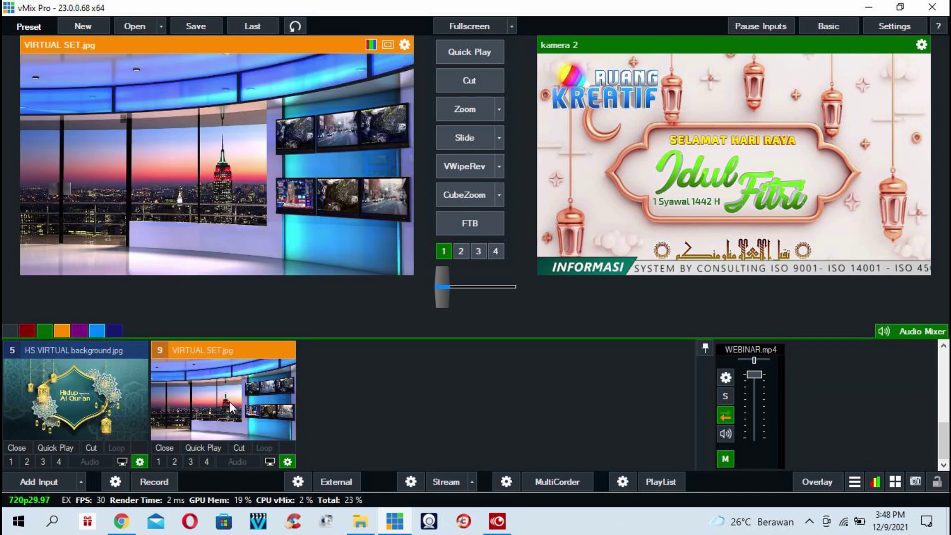
left_click(73, 409)
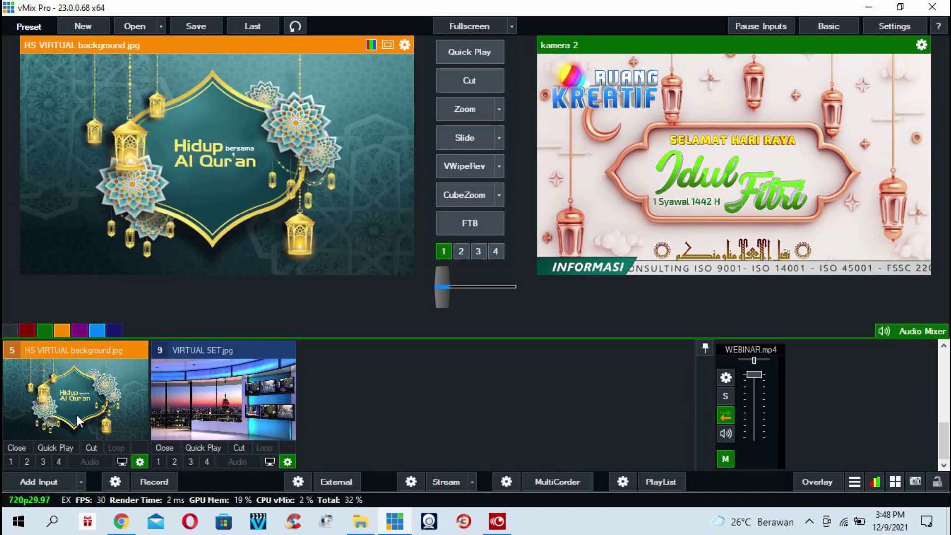
Step: Preview the purple category inputs kamera 1, kamera 2 and kamera 3 in turn
left_click(85, 327)
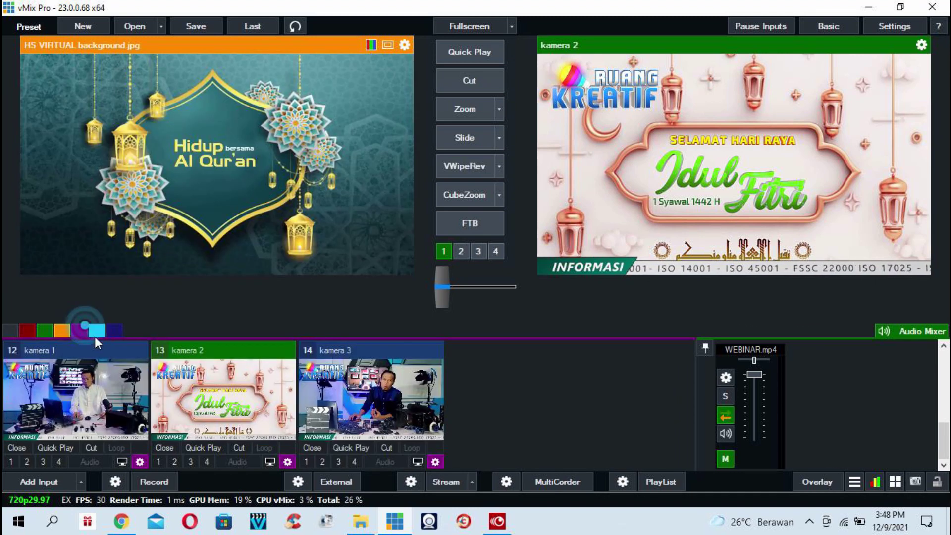
left_click(86, 397)
left_click(209, 393)
left_click(347, 386)
Step: Add a solid black Colour input as number 16 alongside the purple category inputs
left_click(506, 382)
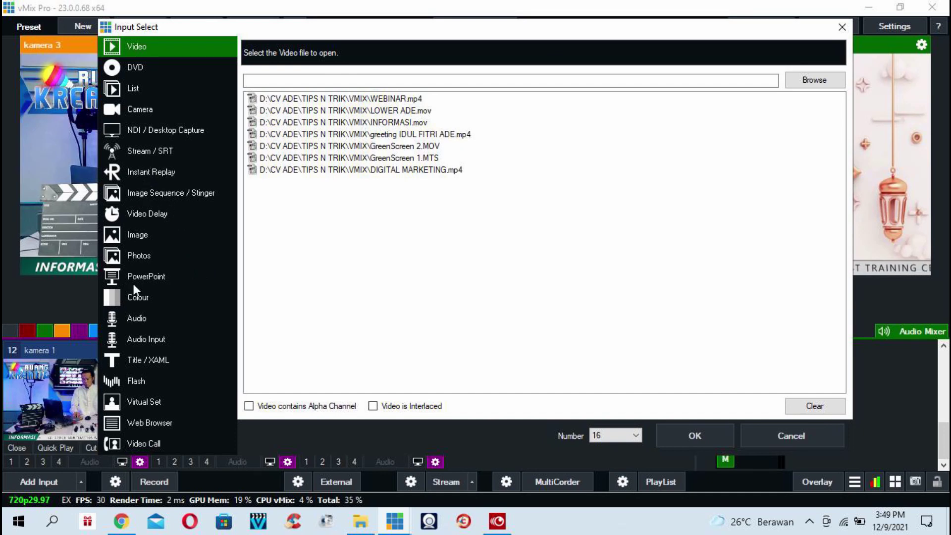
left_click(127, 302)
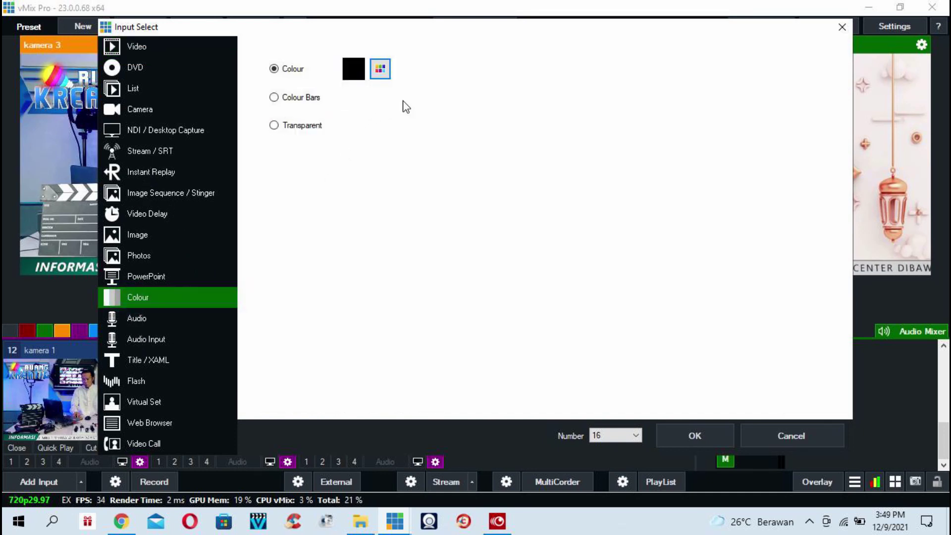
left_click(713, 436)
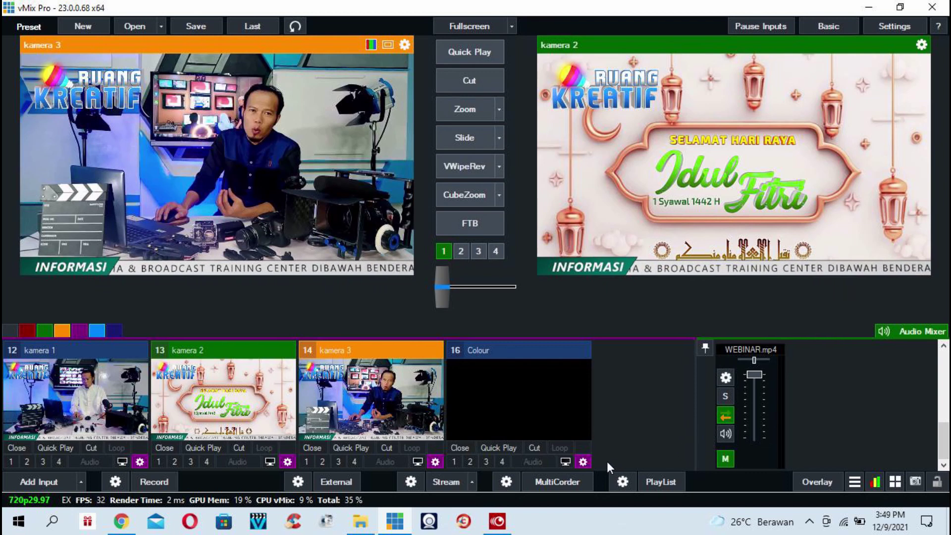
Step: Set layer 1 of the Colour input's multi view to HS VIRTUAL background.jpg, after trying 1 virtualstudiosets.com_9B_LEFT
left_click(583, 462)
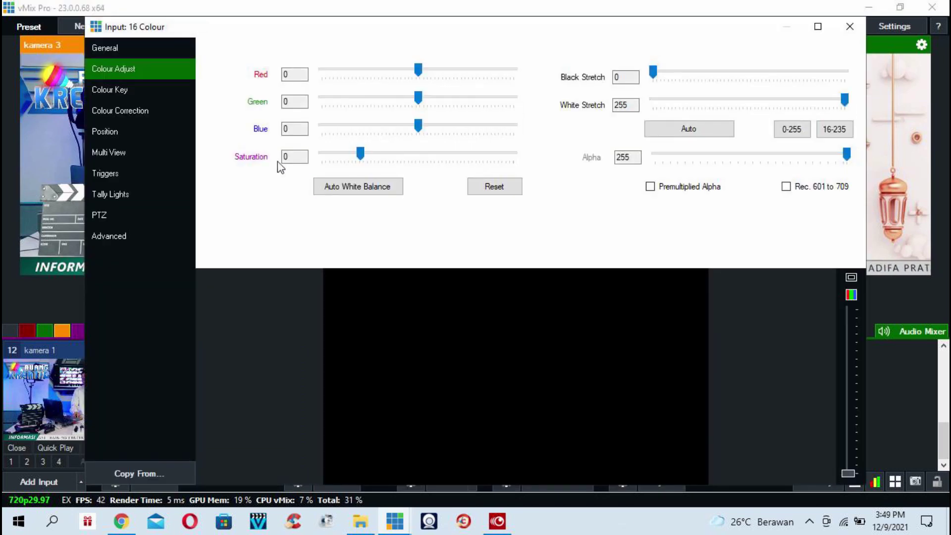
left_click(117, 154)
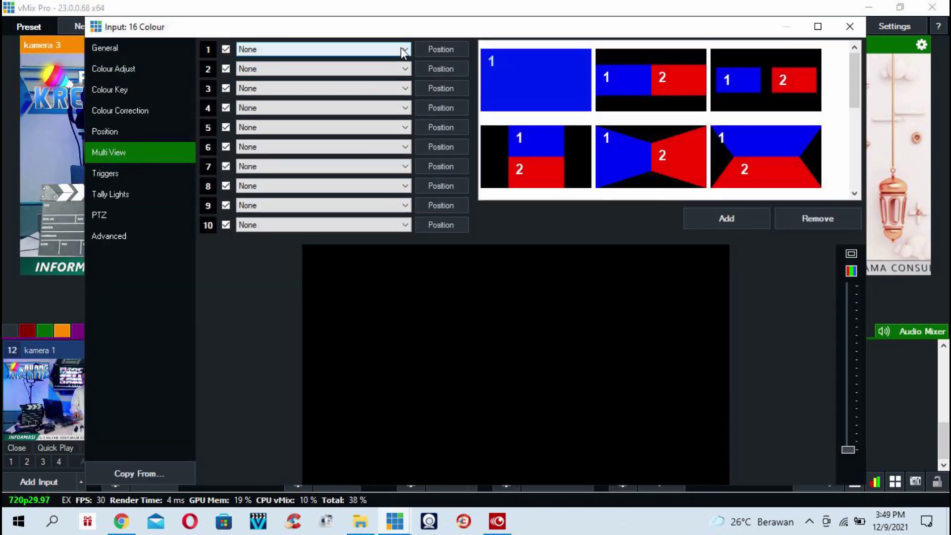
left_click(406, 50)
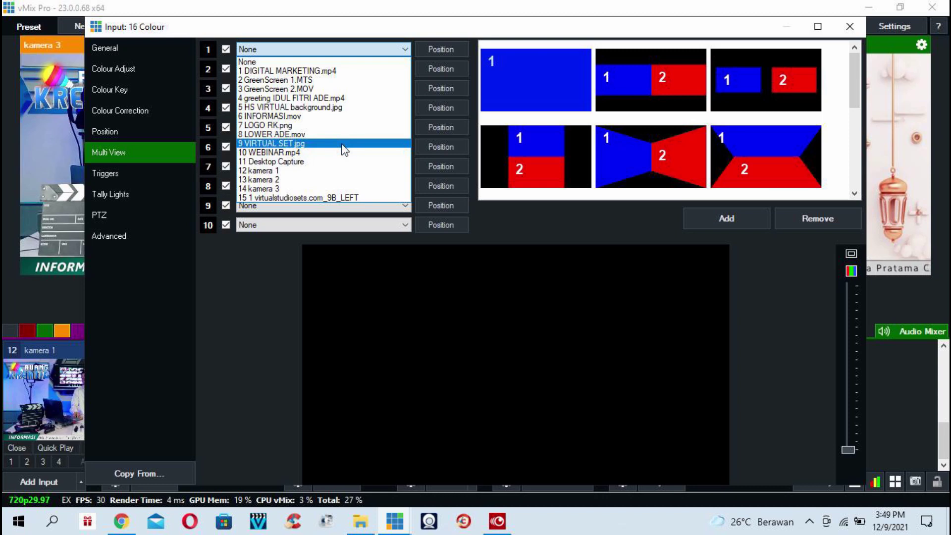
left_click(355, 198)
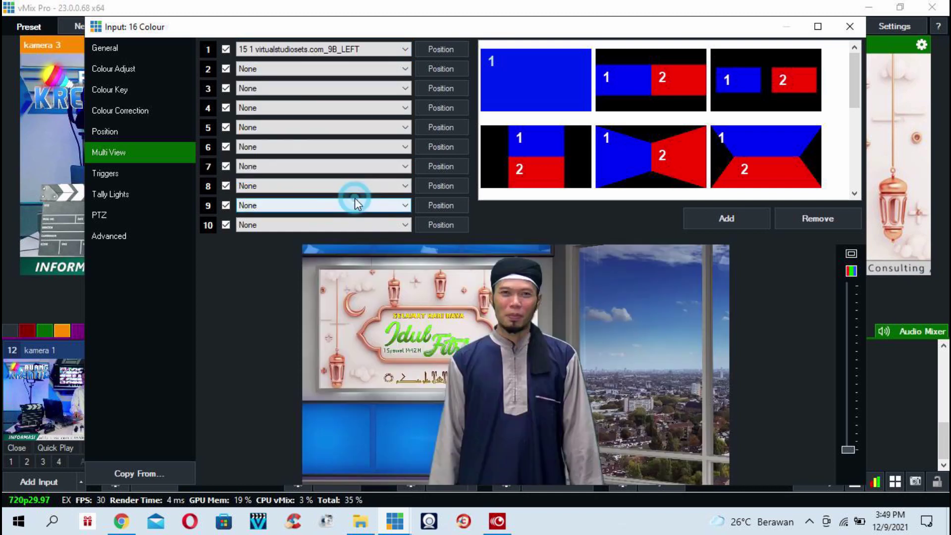
left_click(400, 49)
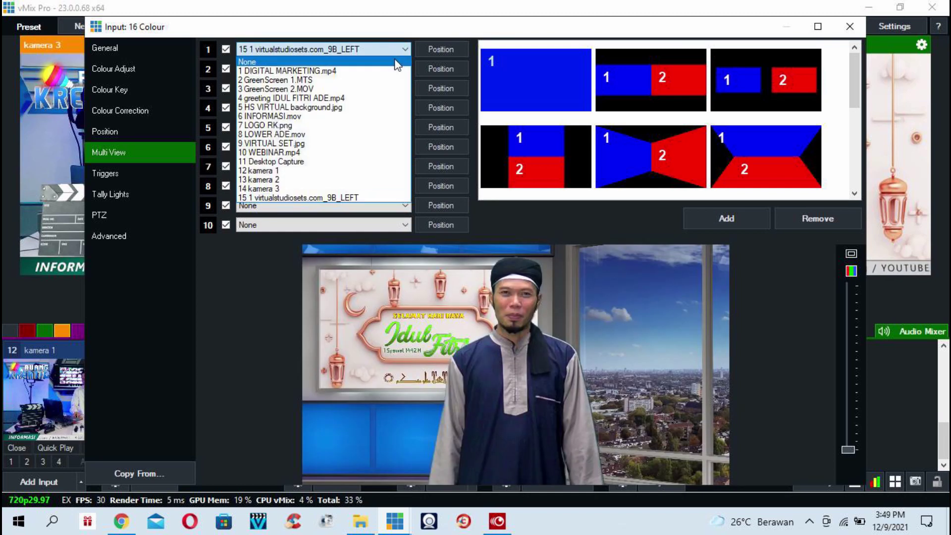
left_click(374, 107)
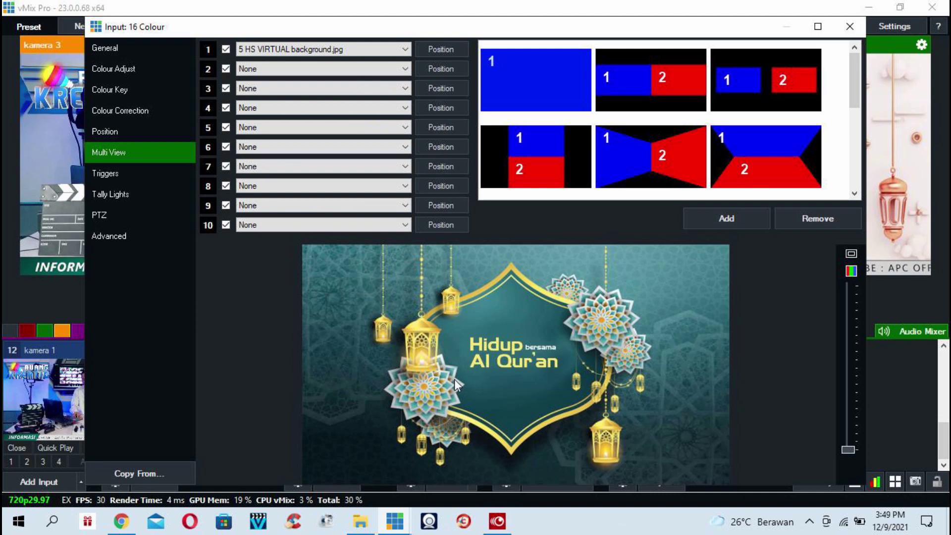
Step: Stack GreenScreen 1.MTS, INFORMASI.mov and LOGO RK.png on multi view layers 2, 3 and 4 of the Colour input
left_click(402, 70)
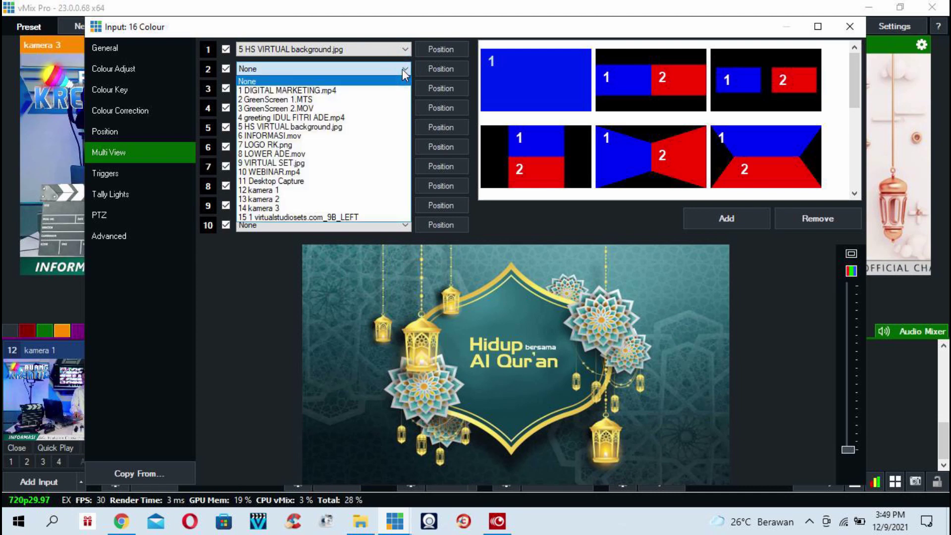
left_click(398, 99)
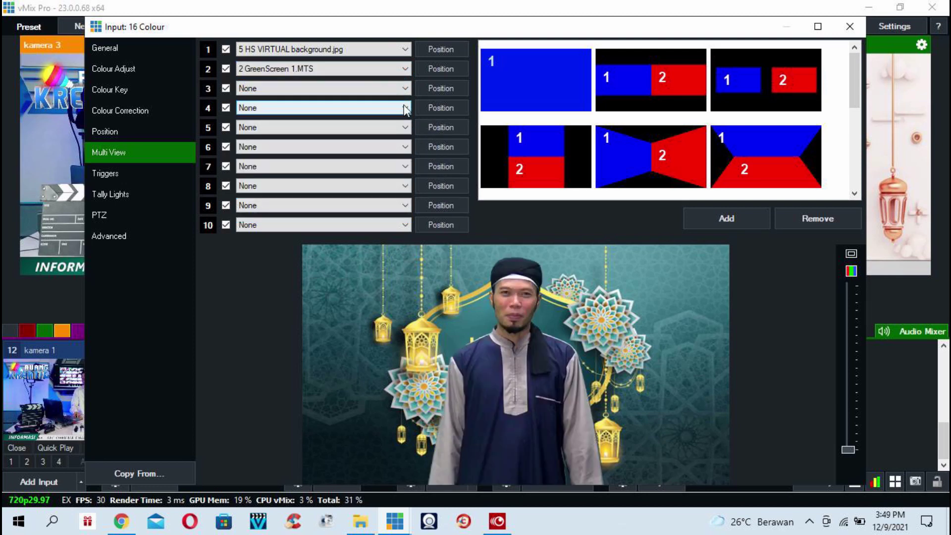
left_click(402, 88)
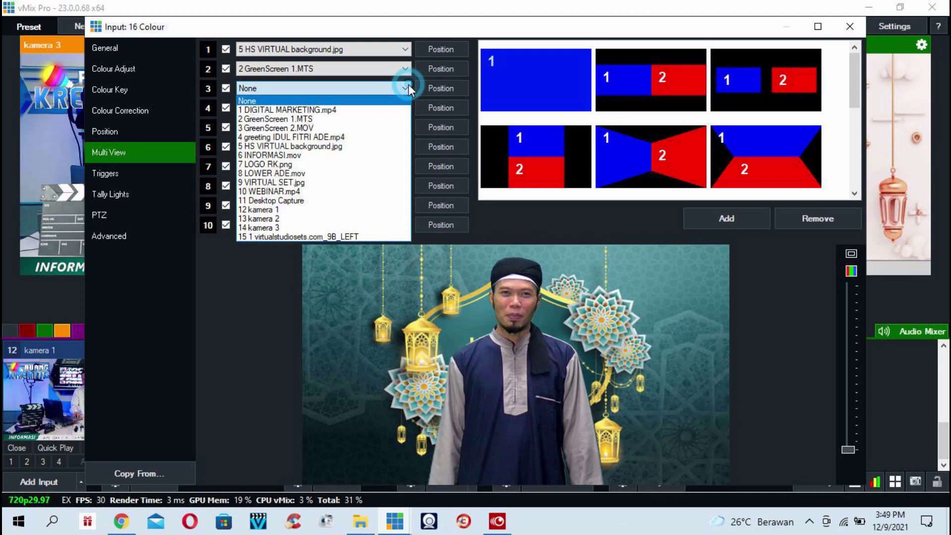
left_click(382, 155)
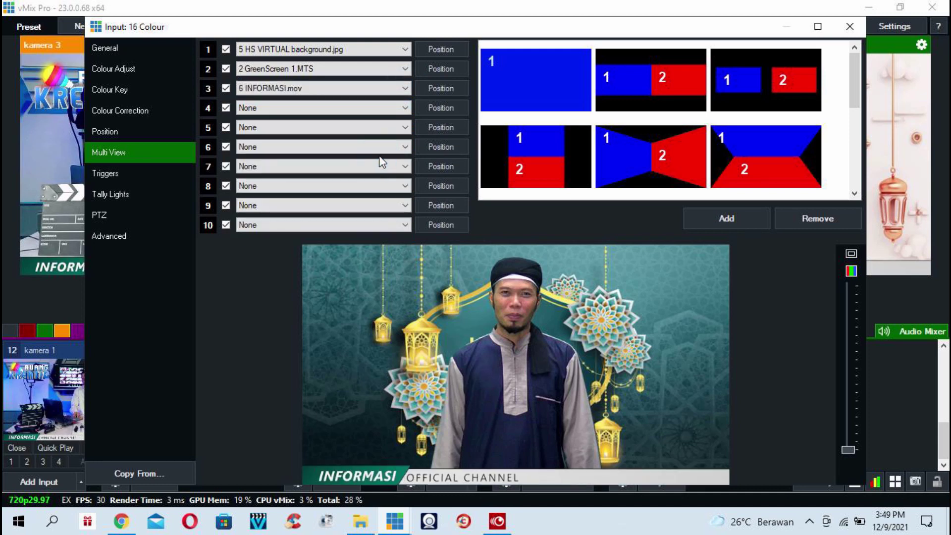
left_click(405, 106)
left_click(359, 184)
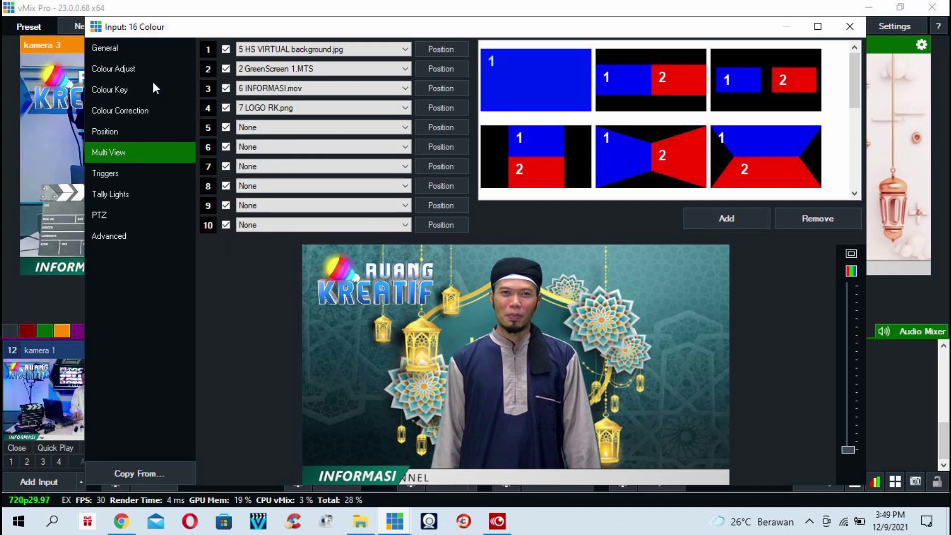
Step: Rename the Colour input as kamera 4, keep it in the purple category, and close its settings
left_click(99, 46)
left_click(352, 73)
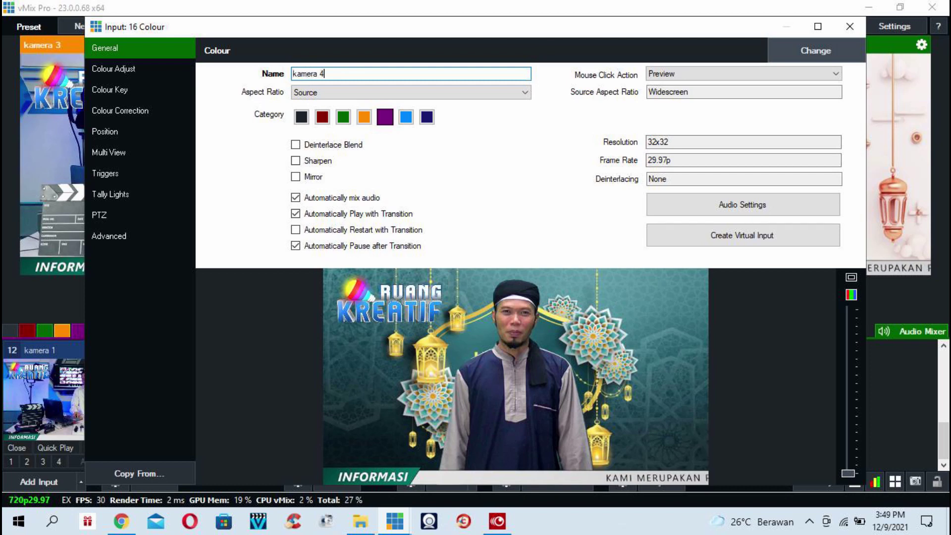
left_click(385, 117)
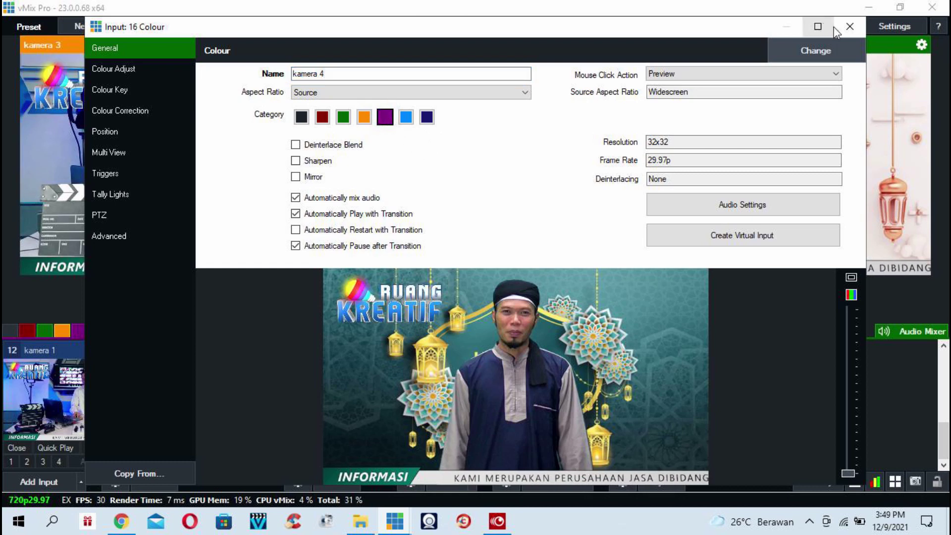
left_click(849, 26)
Step: Preview the four kamera inputs in turn, ending on kamera 4
left_click(250, 411)
left_click(396, 411)
left_click(500, 398)
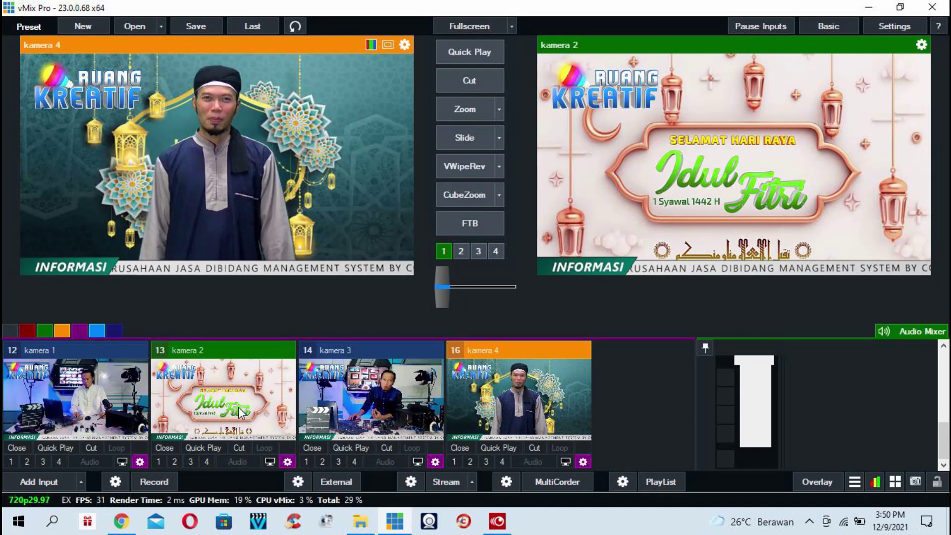
left_click(113, 406)
left_click(223, 396)
left_click(376, 386)
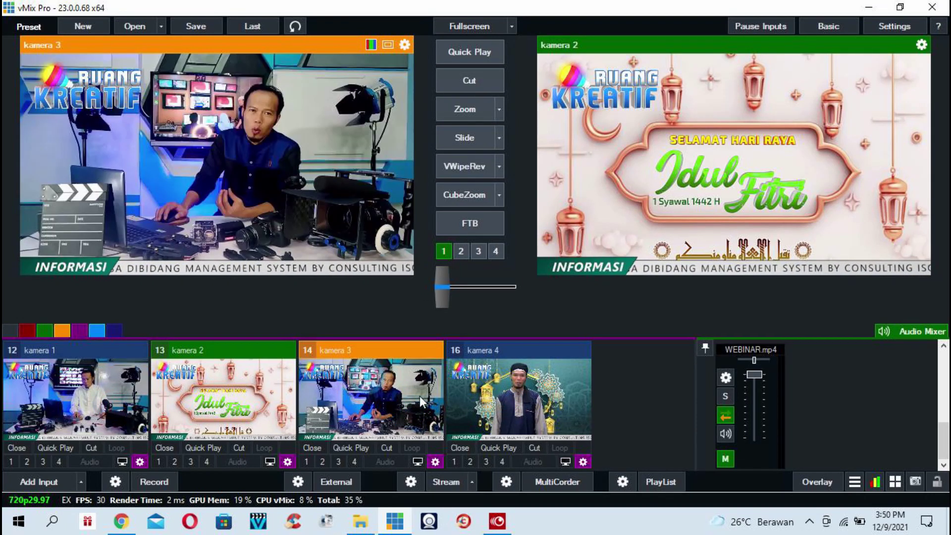
left_click(488, 408)
Step: Turn on overlays 1 to 4 with kamera 1, 2, 3 and 4 respectively, and preview kamera 3 and kamera 2
left_click(11, 461)
left_click(174, 460)
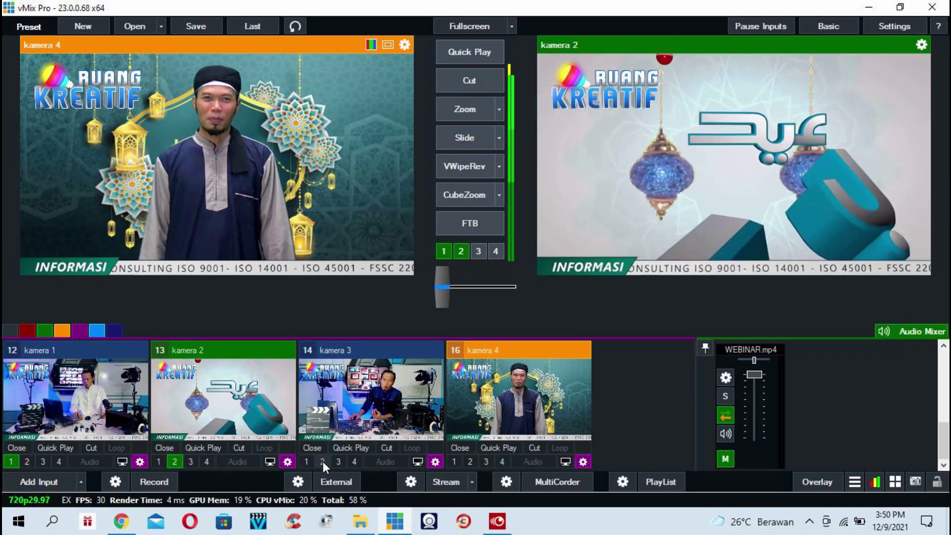
left_click(338, 462)
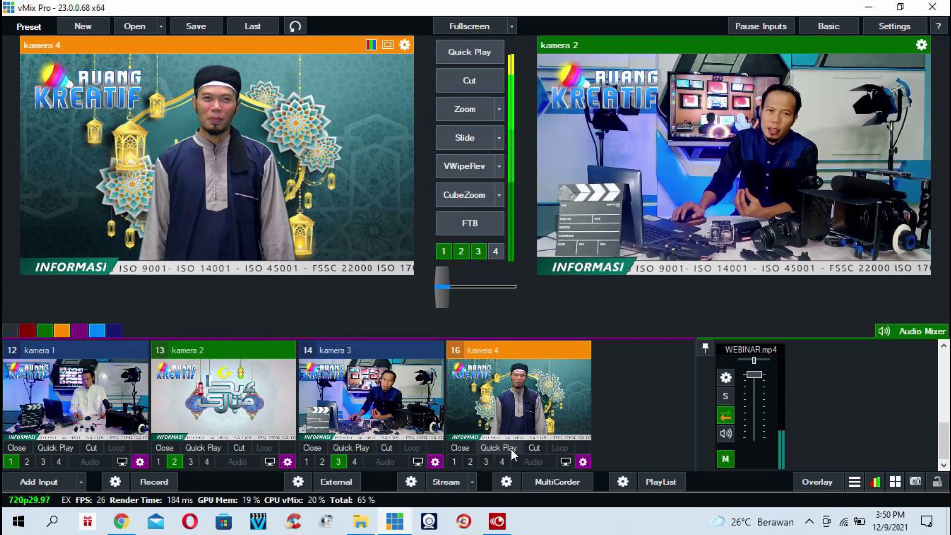
left_click(502, 462)
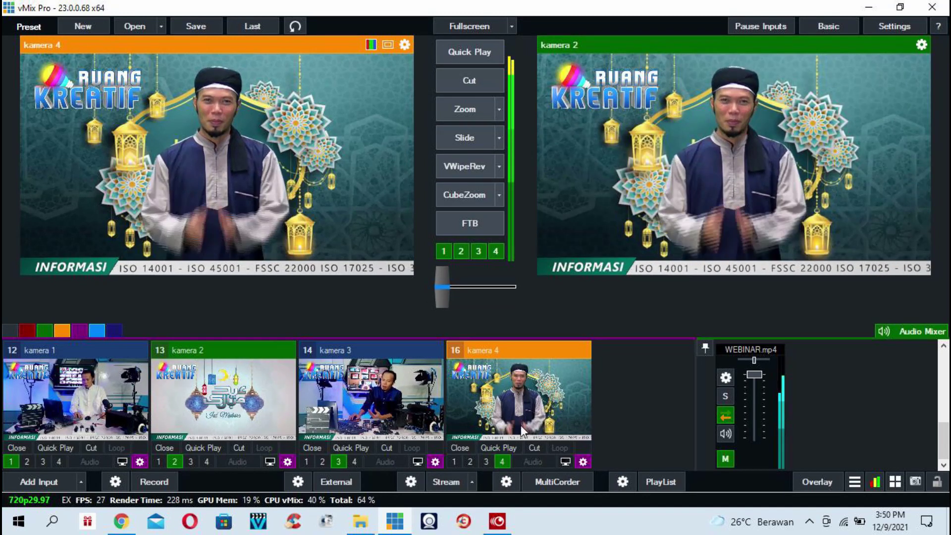
left_click(343, 393)
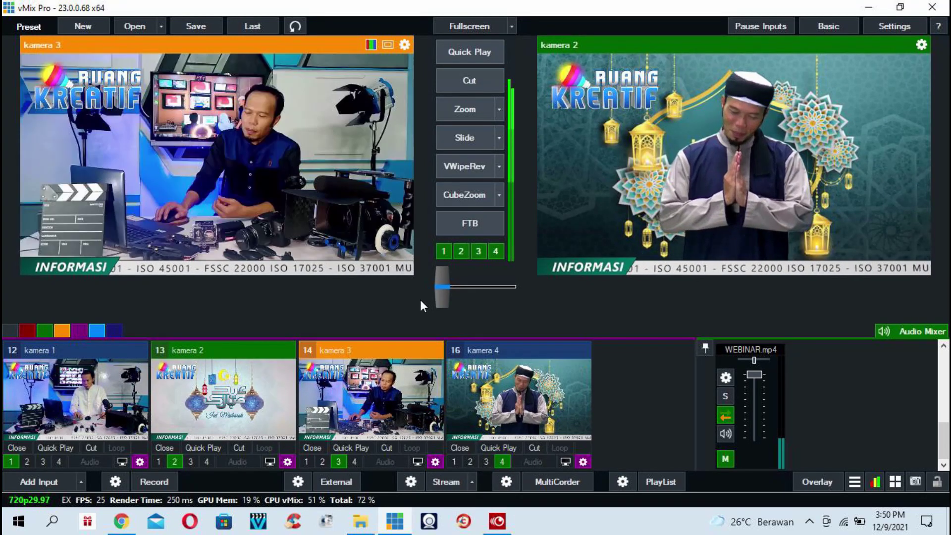
left_click(205, 403)
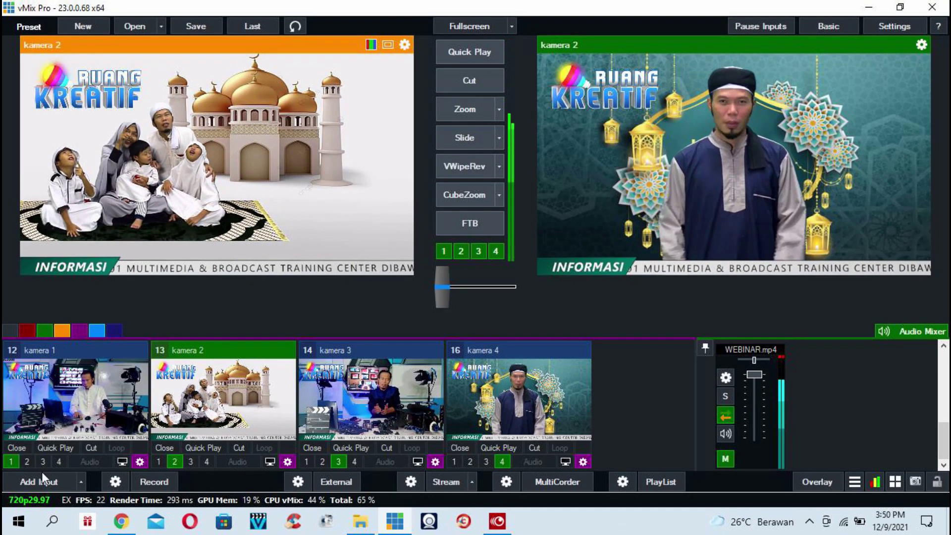
Step: Turn off the four overlay channels of kamera 1, kamera 2, kamera 4 and kamera 3
left_click(10, 461)
left_click(174, 460)
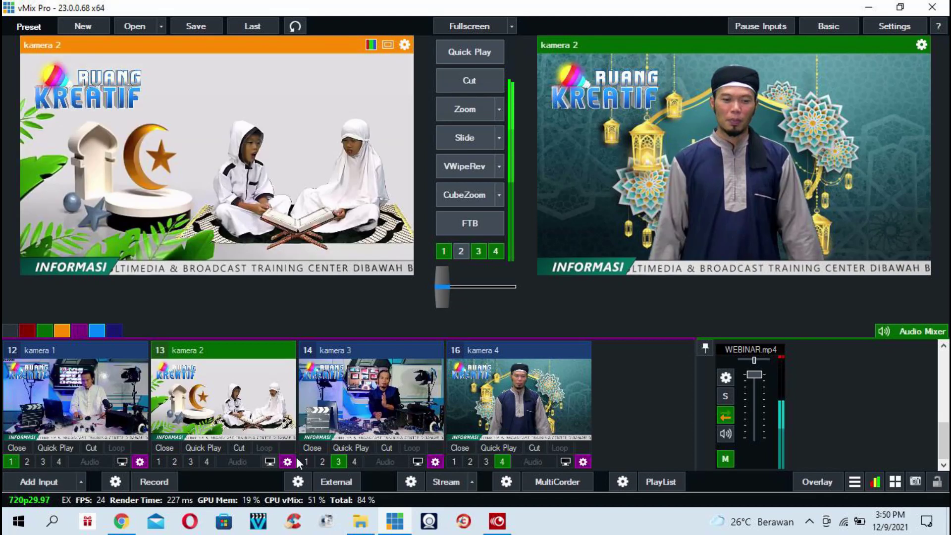
left_click(502, 461)
left_click(338, 461)
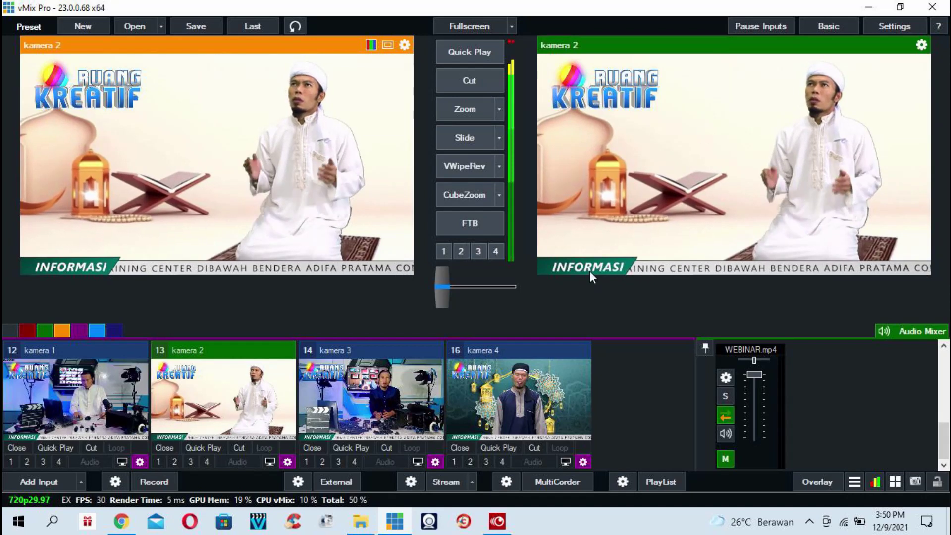
Step: Cut kamera 3, kamera 4 and kamera 1 to the live output one after another, previewing each first
left_click(387, 397)
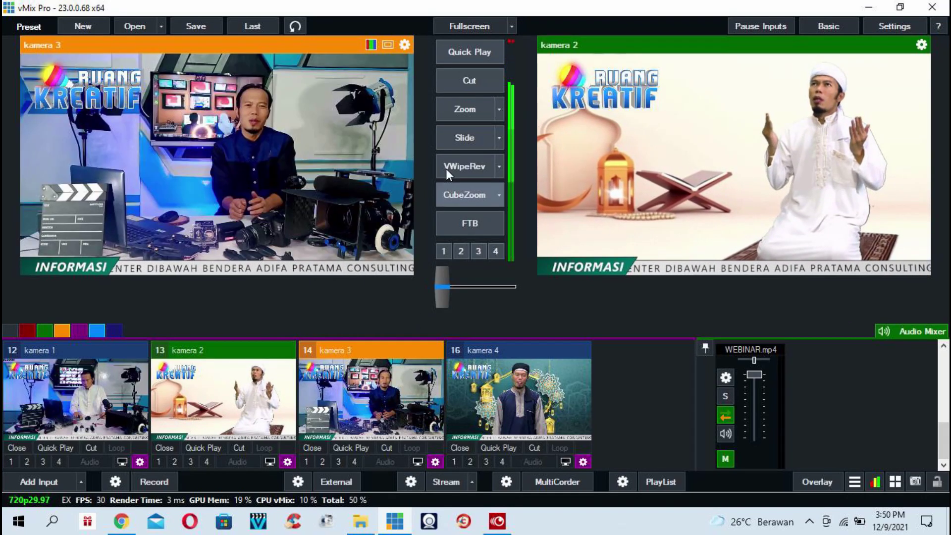
left_click(471, 79)
left_click(513, 402)
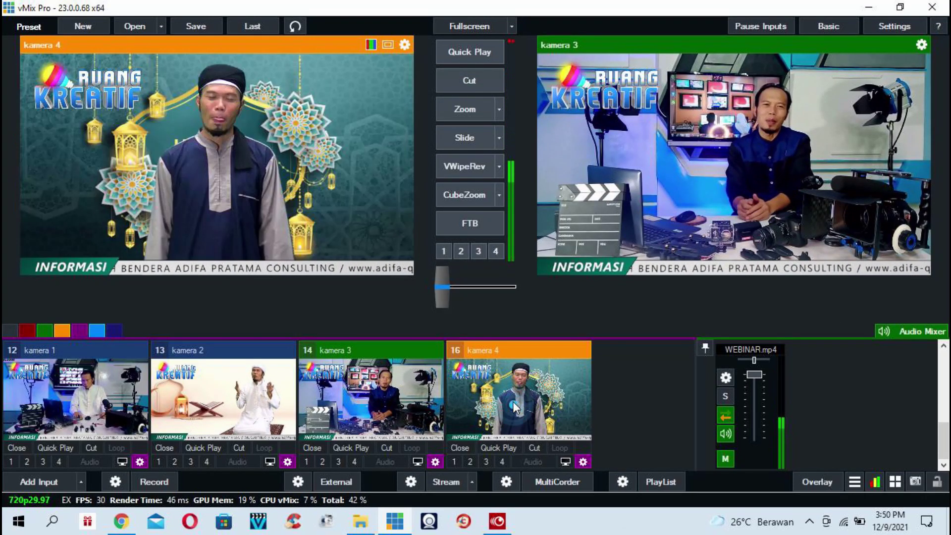
left_click(469, 80)
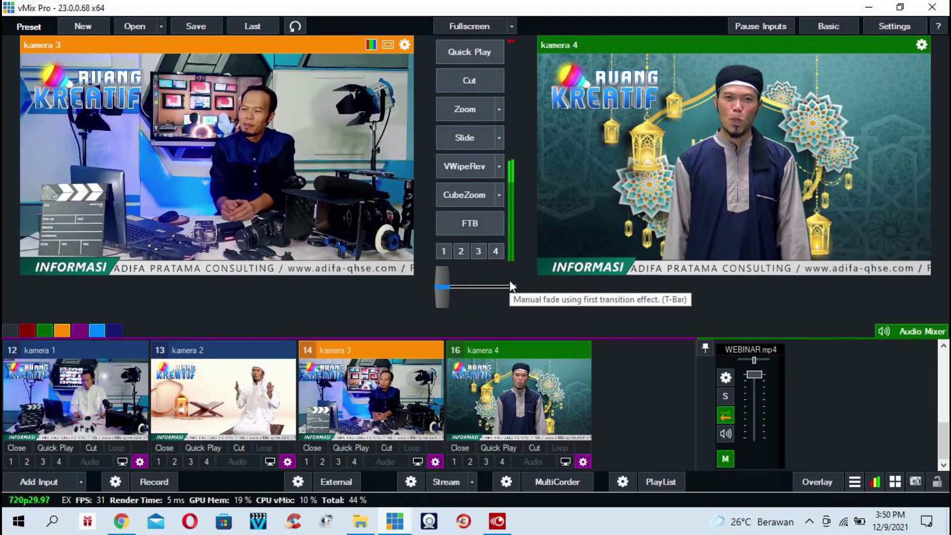
left_click(101, 393)
left_click(451, 82)
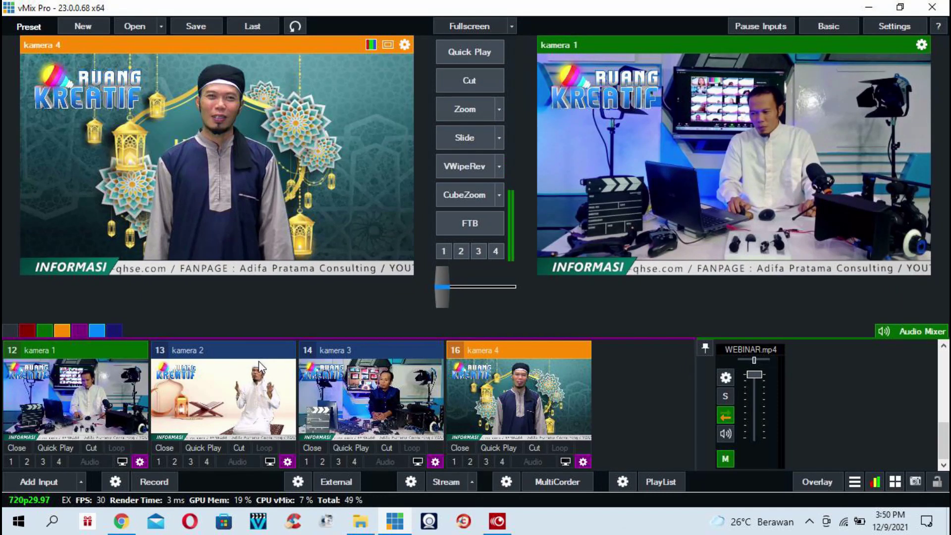
Step: Preview kamera 1 and kamera 4, and cut kamera 4 to the live output
left_click(75, 397)
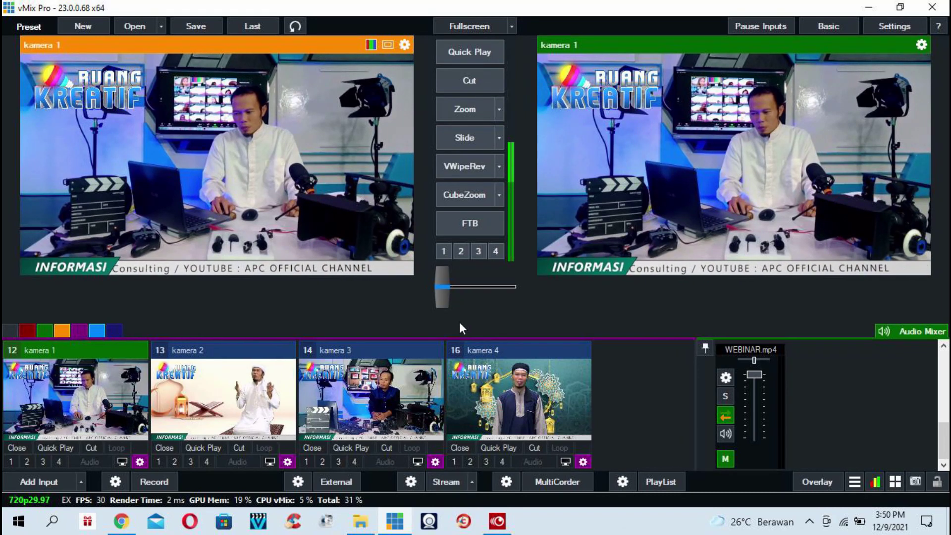
left_click(510, 394)
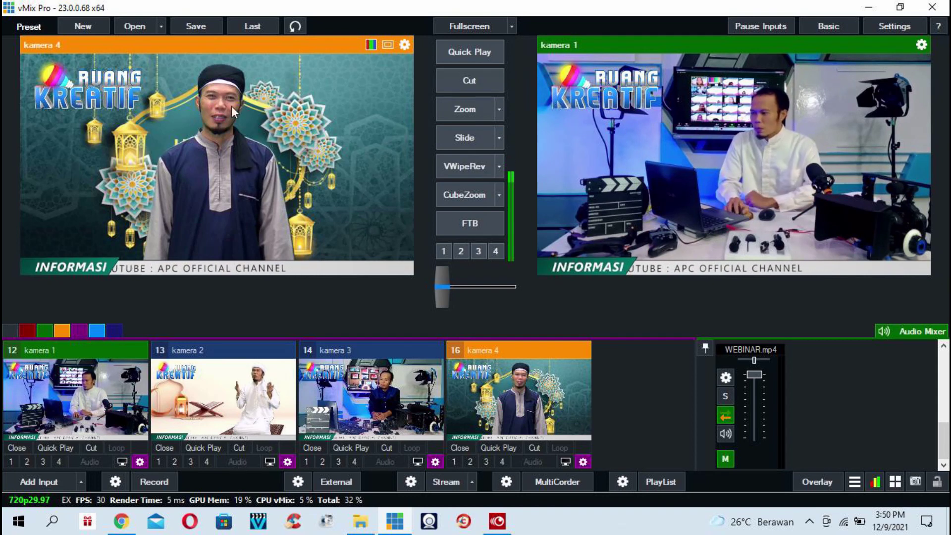
left_click(464, 80)
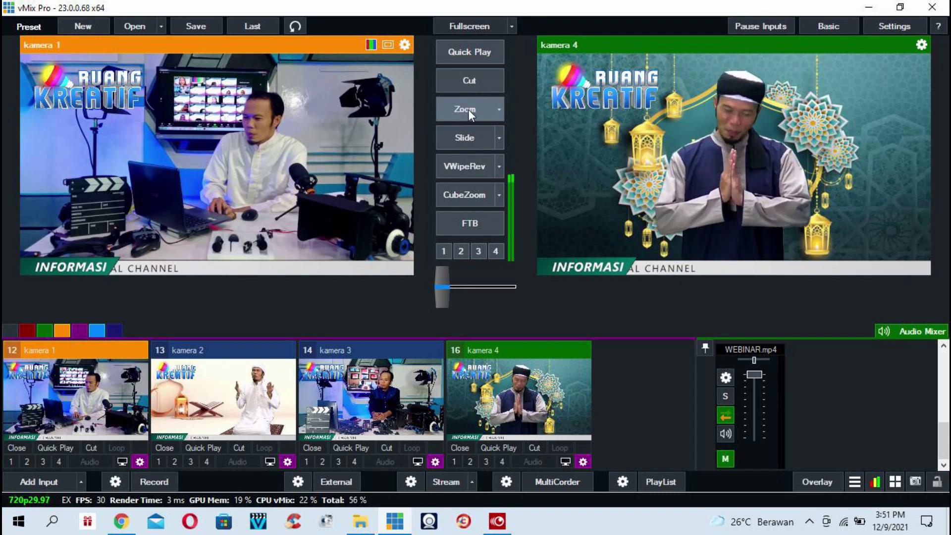
Step: Switch the output between kamera 1 and kamera 4 with Slide, Zoom and VWipeRev, and view the available transition effects
left_click(474, 138)
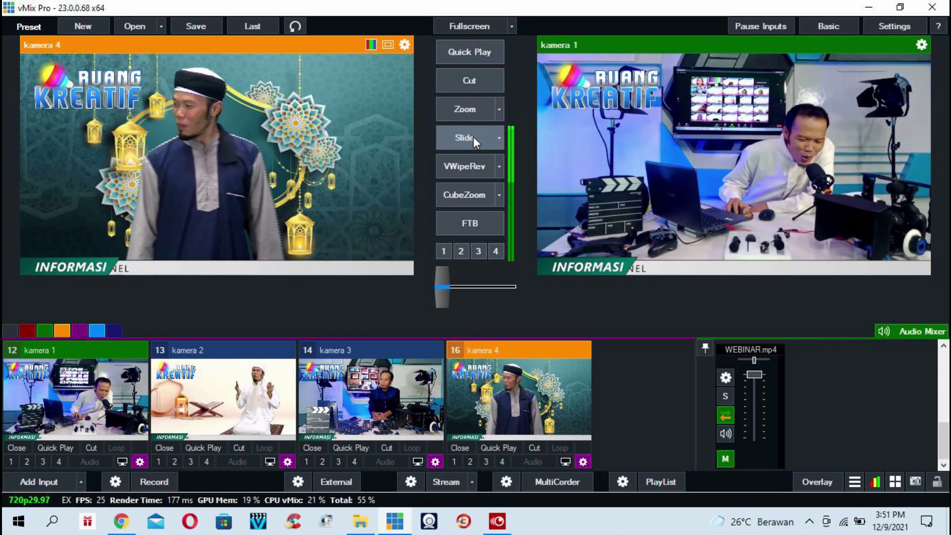
left_click(462, 109)
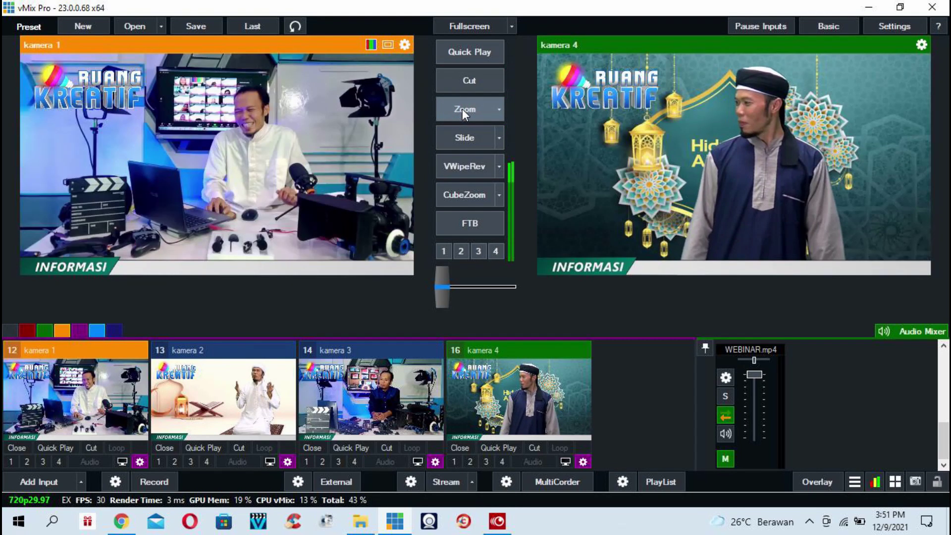
left_click(465, 166)
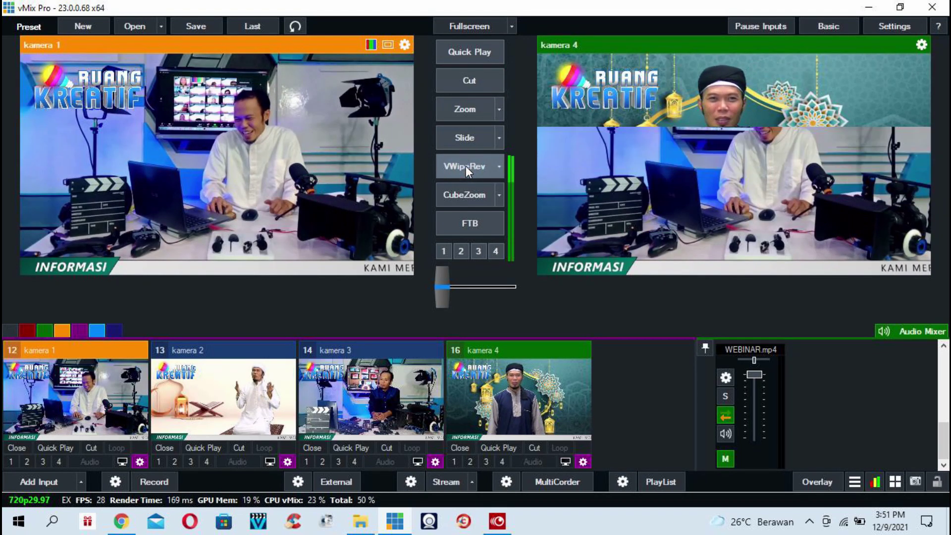
left_click(499, 166)
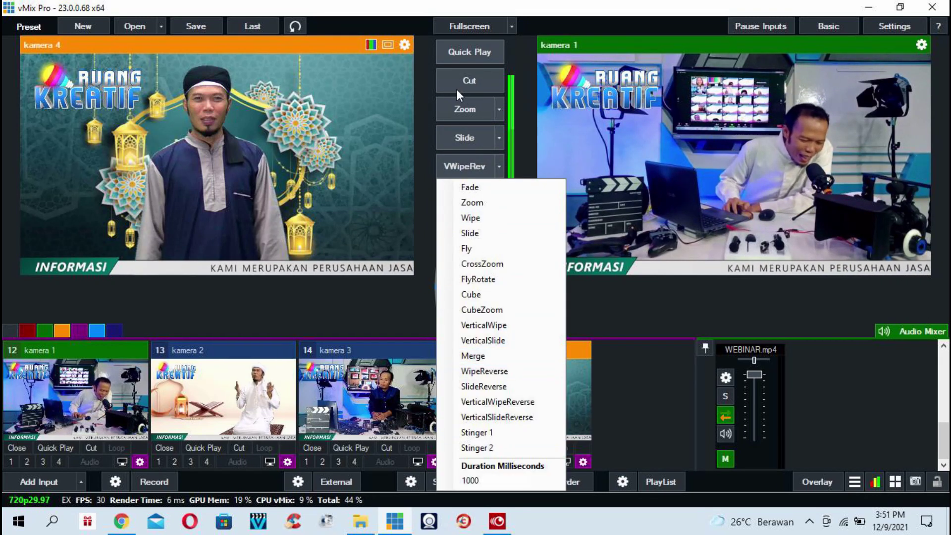
left_click(422, 94)
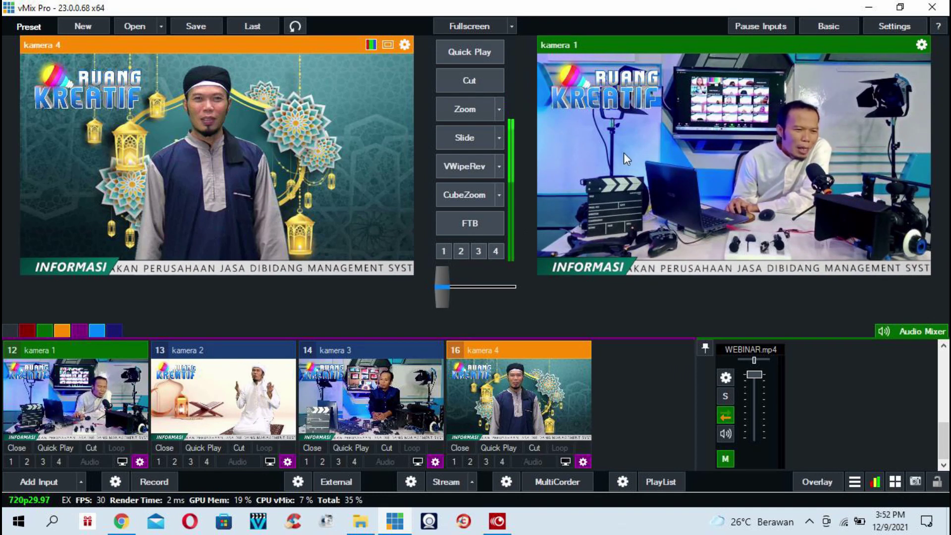
Step: Open the recording setup and examine the MP4 file name, save location and available output sources
left_click(113, 481)
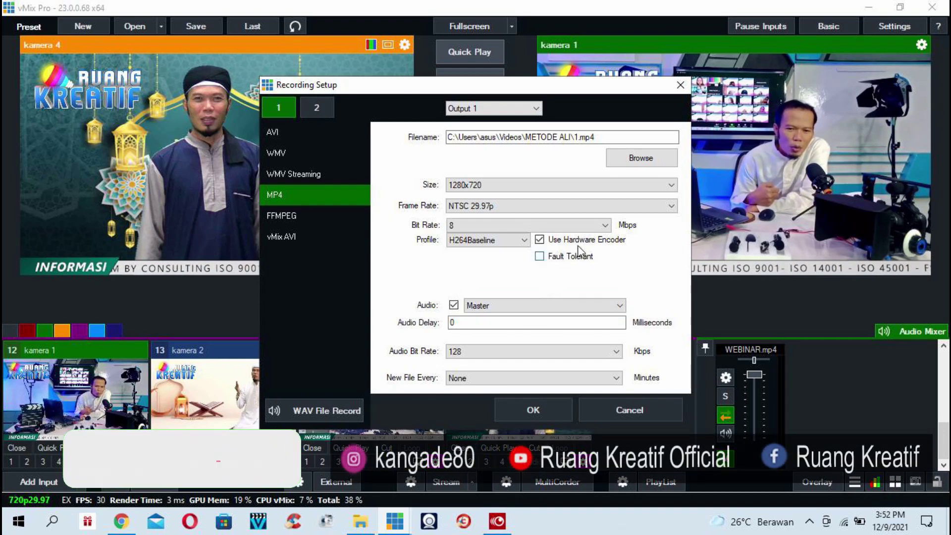
left_click_drag(678, 136, 417, 180)
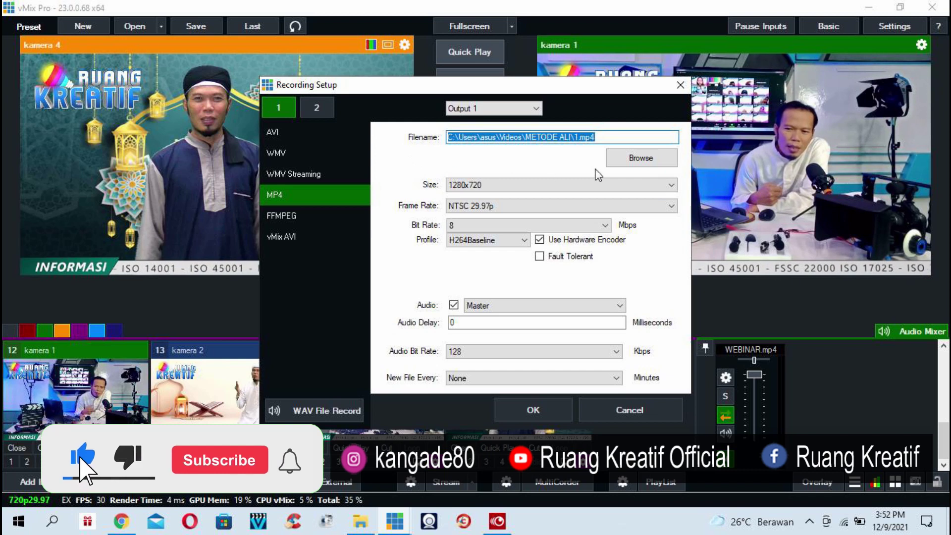
left_click(636, 158)
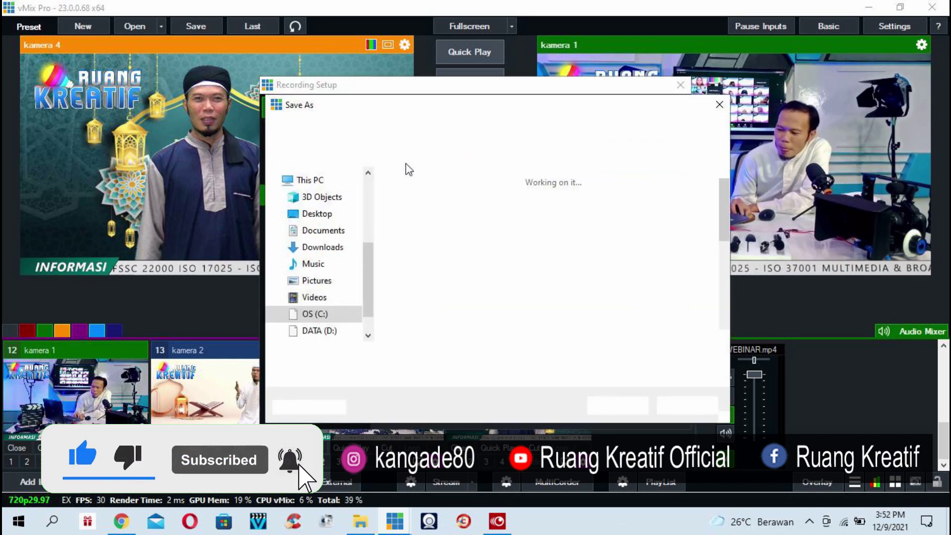
left_click(685, 405)
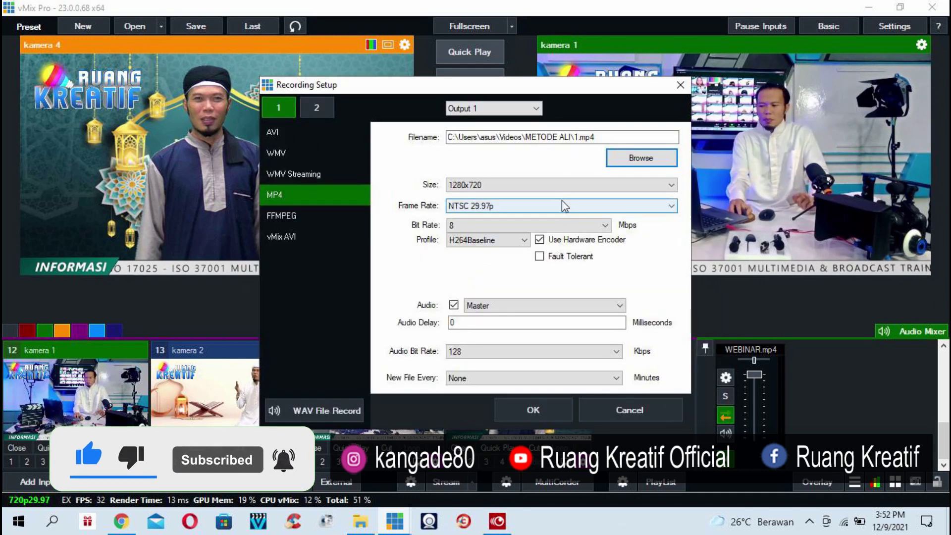
left_click(536, 109)
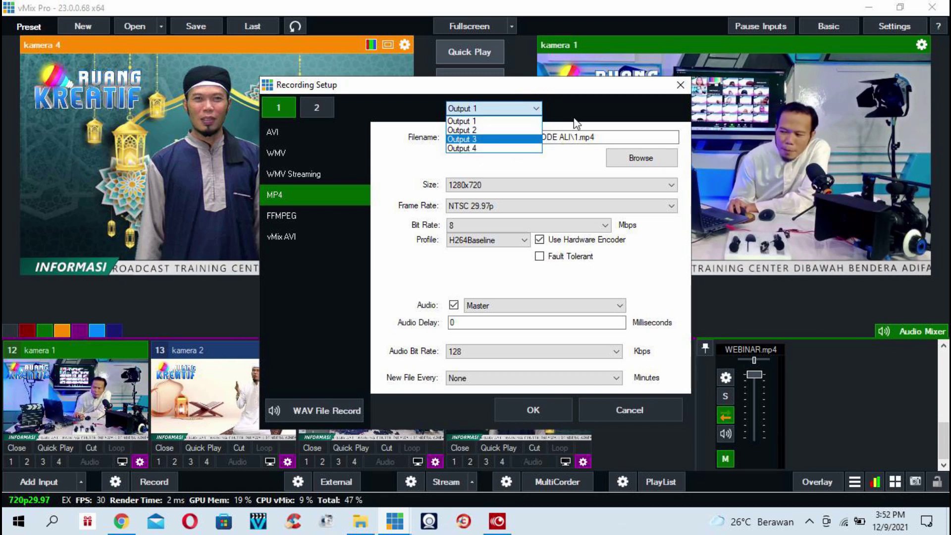
left_click(573, 103)
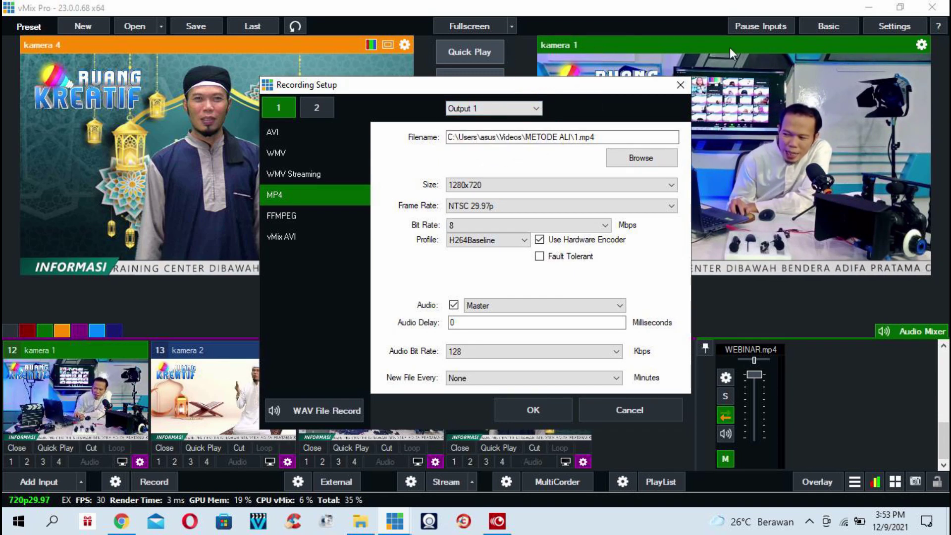
Step: Examine the MP4 recording options for size, frame rate, bit rate and profile, keeping 8 Mbps and H264Baseline
left_click(524, 187)
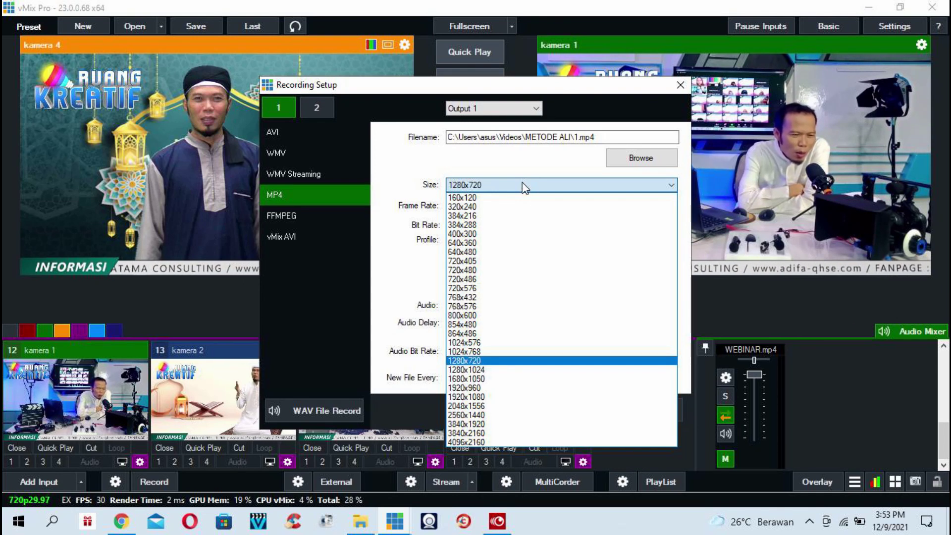
left_click(522, 183)
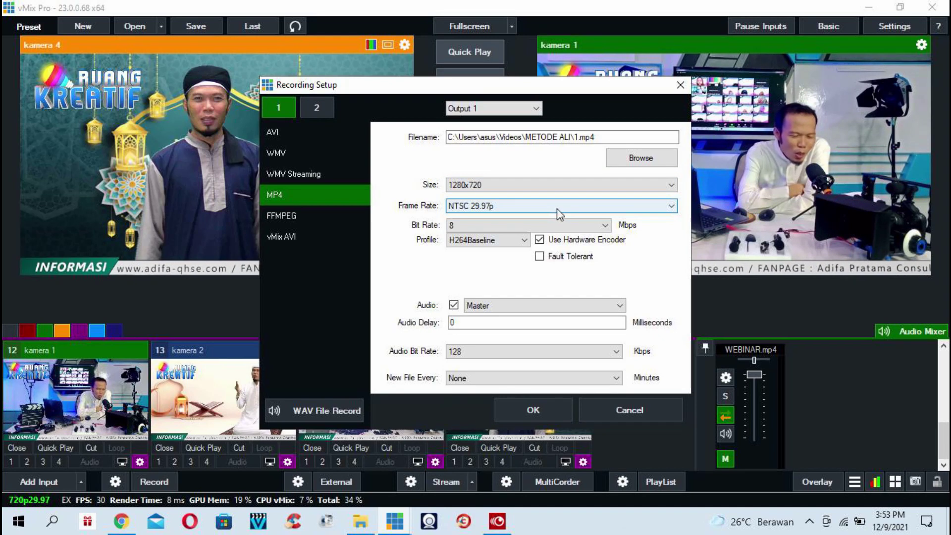
left_click(557, 210)
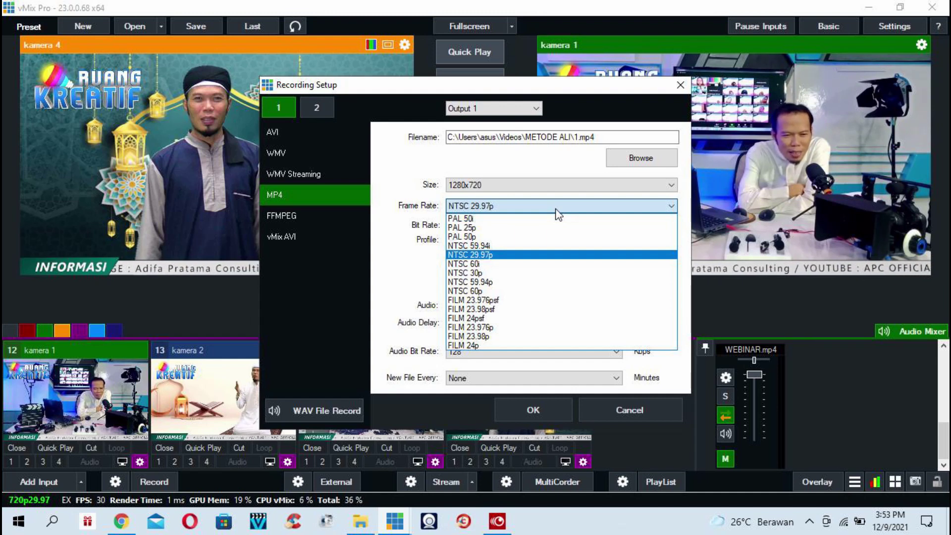
left_click(556, 210)
left_click(558, 229)
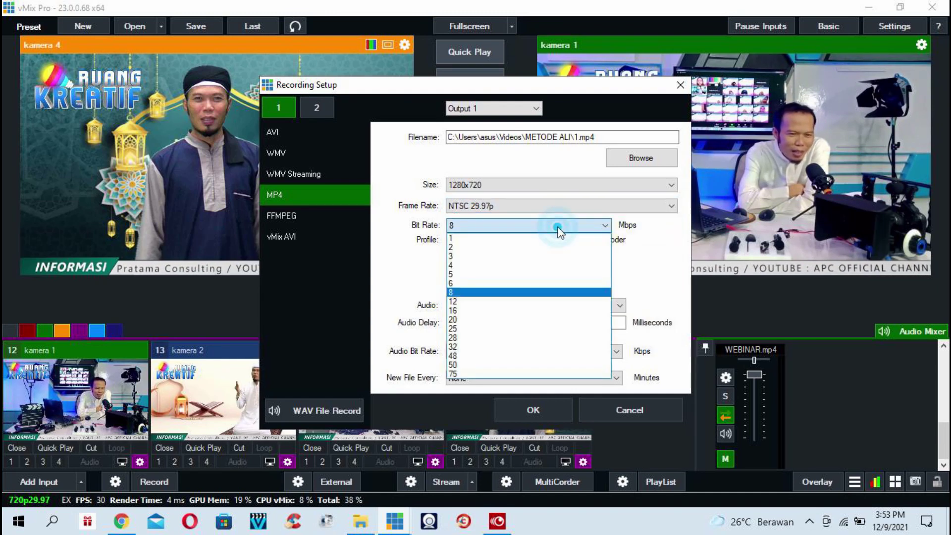
left_click(541, 297)
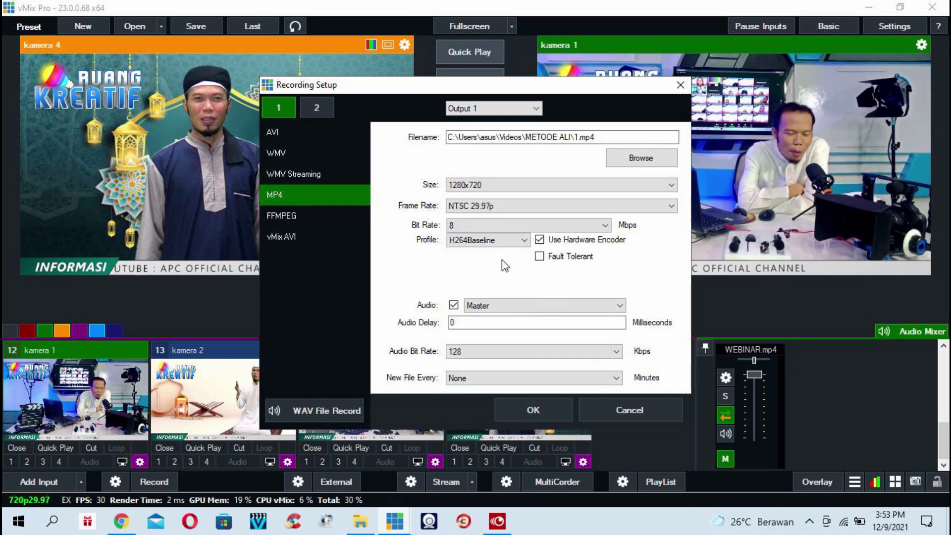
left_click(524, 239)
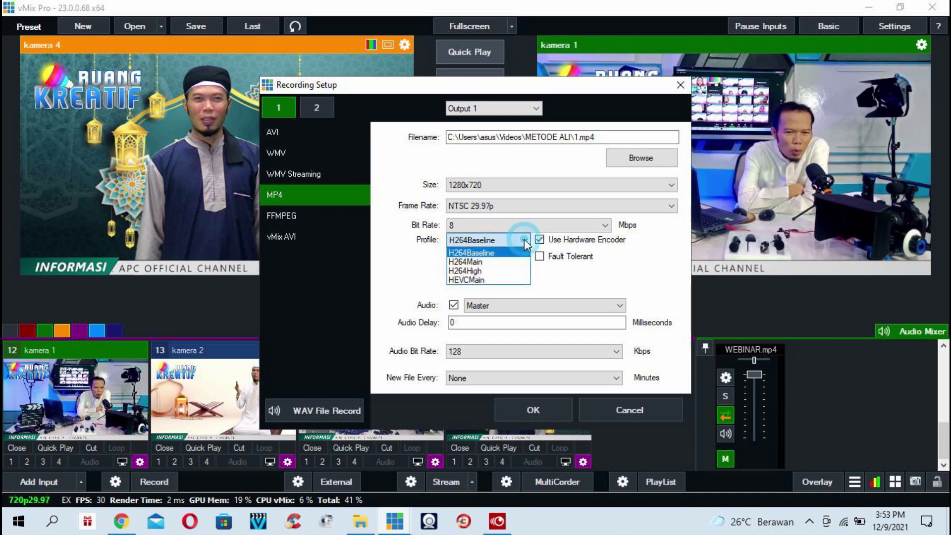
left_click(500, 253)
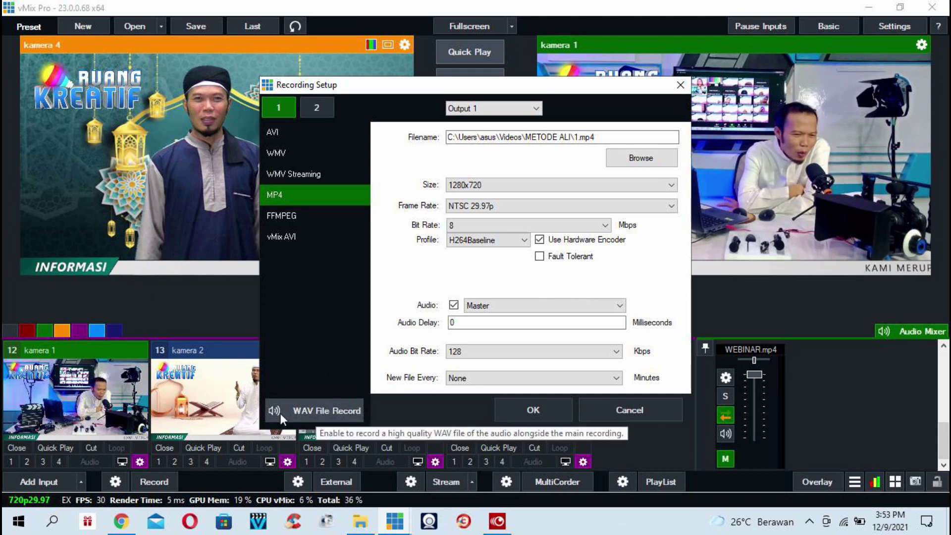
Step: Toggle WAV file recording on and off, view the FFMPEG, AVI and WMV recording settings, and cancel the setup
left_click(315, 412)
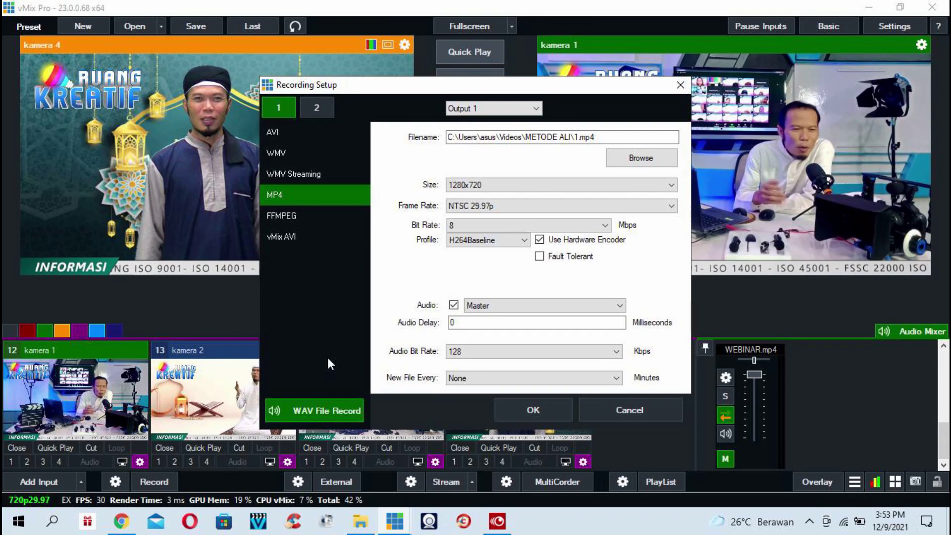
left_click(320, 409)
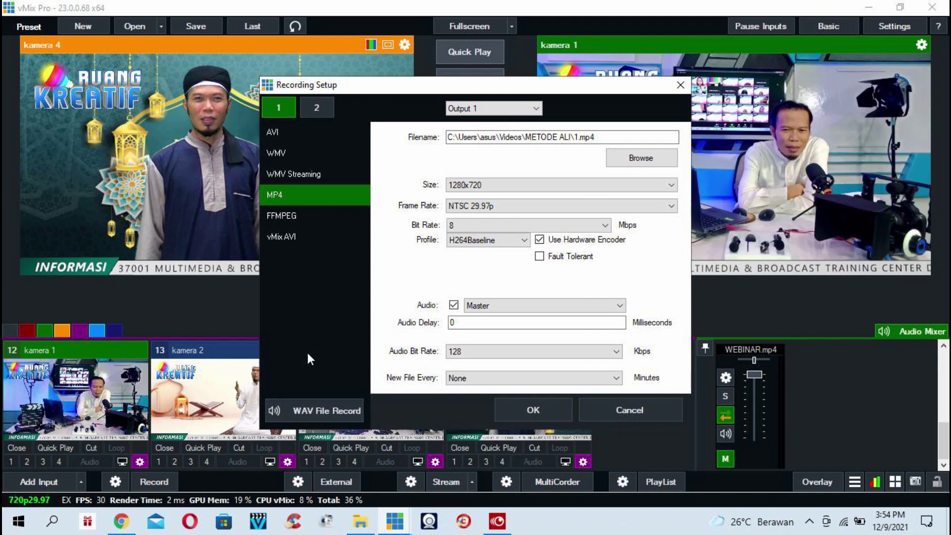
left_click(279, 213)
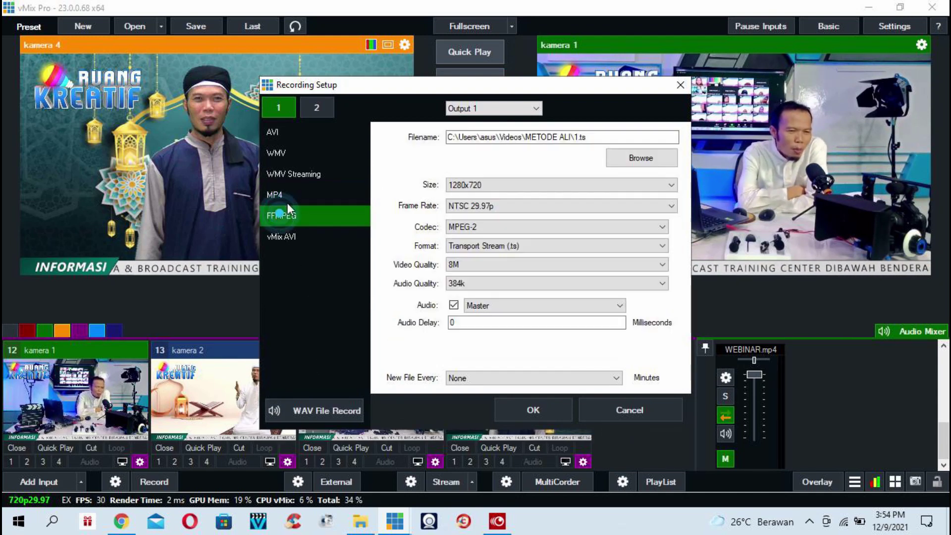
left_click(273, 135)
left_click(282, 155)
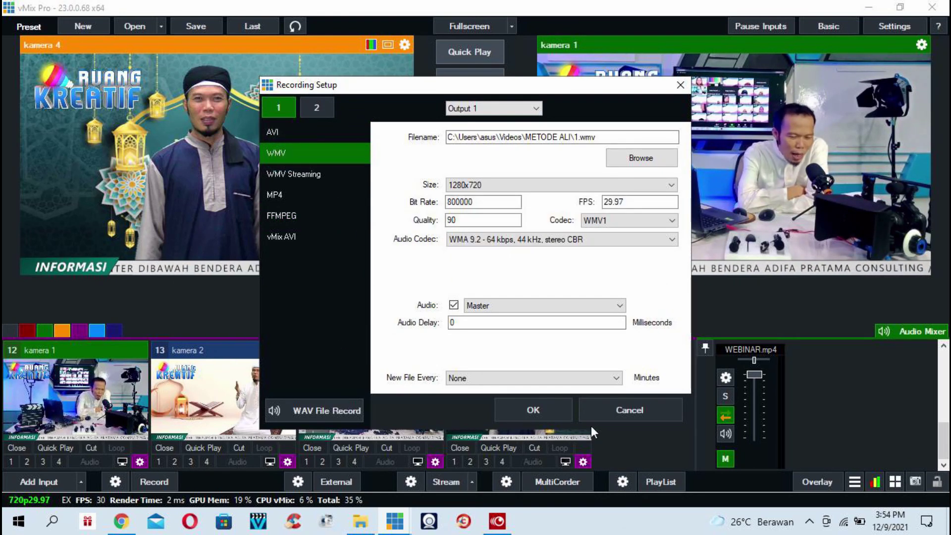
left_click(617, 417)
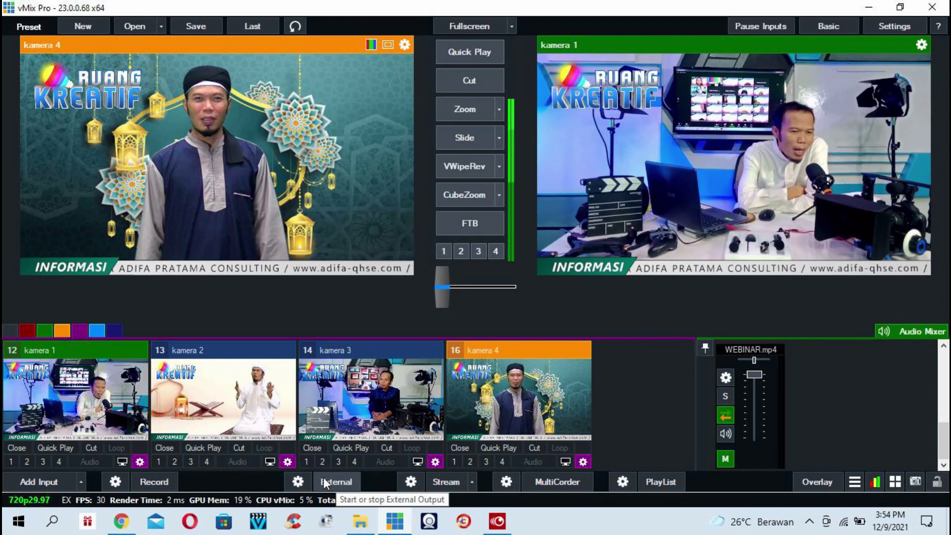
Step: Start and stop a short test recording, and turn on the external output
left_click(156, 481)
left_click(431, 349)
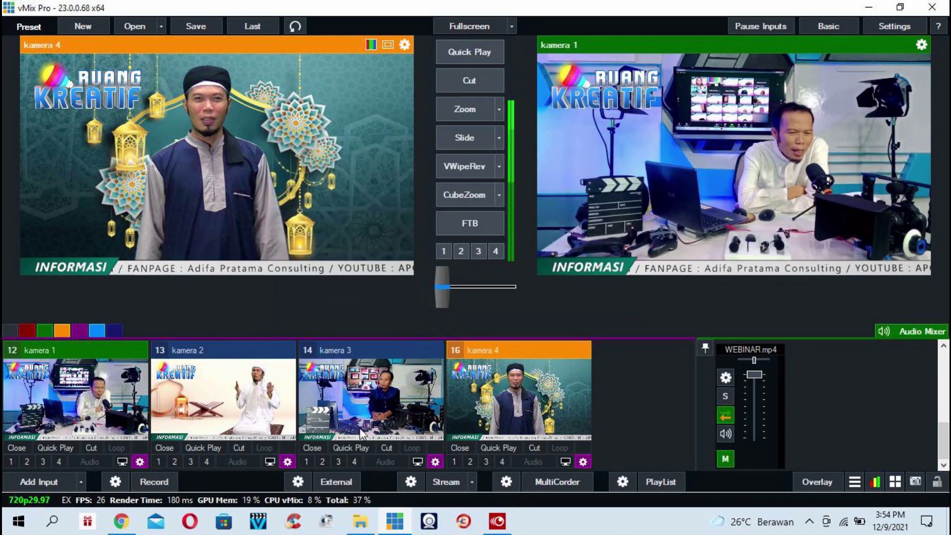
left_click(164, 485)
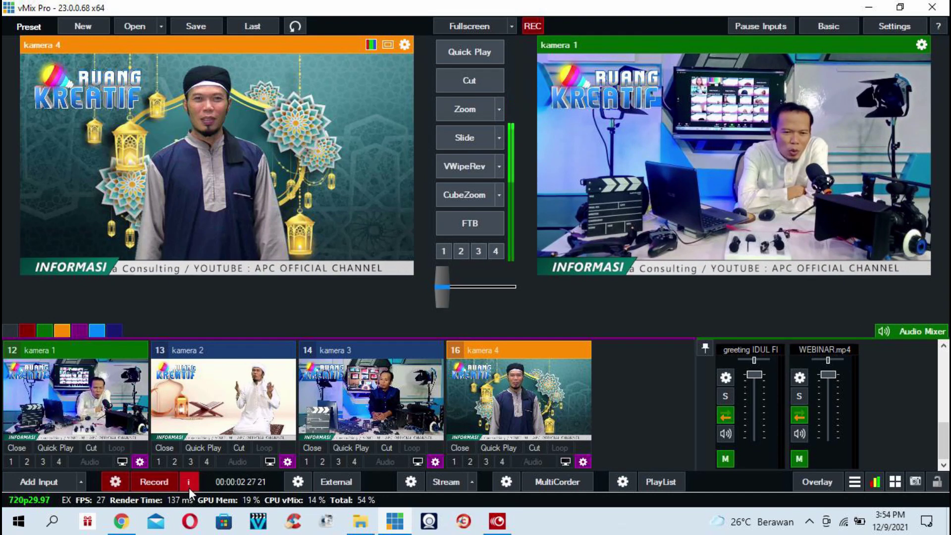
left_click(157, 483)
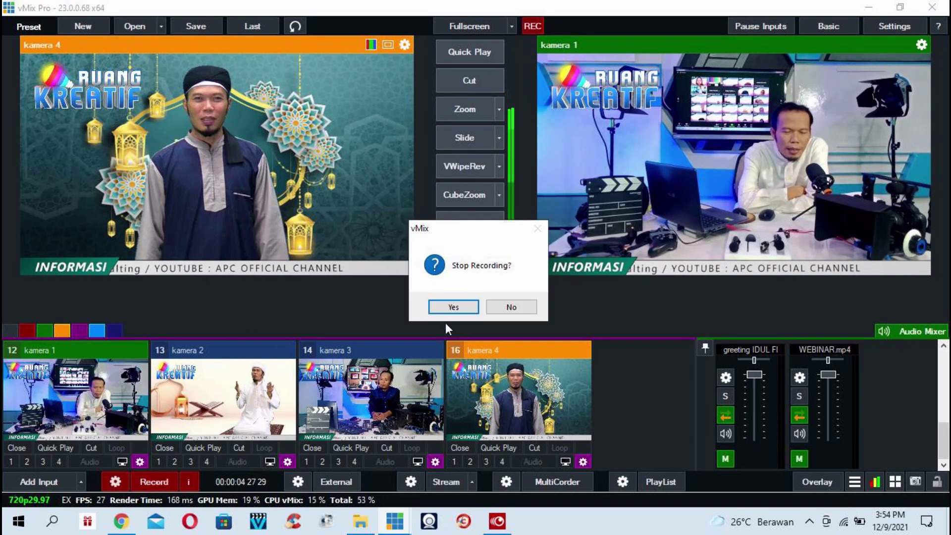
left_click(453, 307)
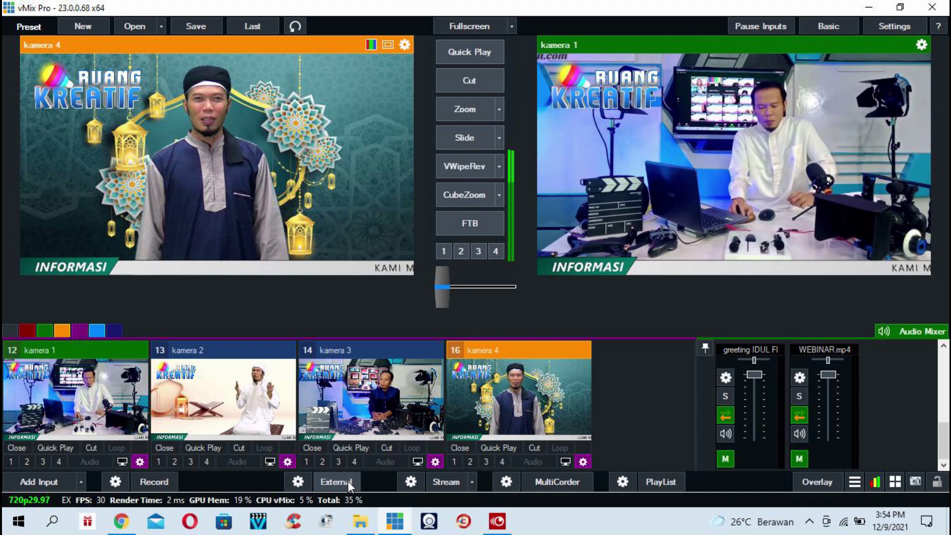
left_click(330, 480)
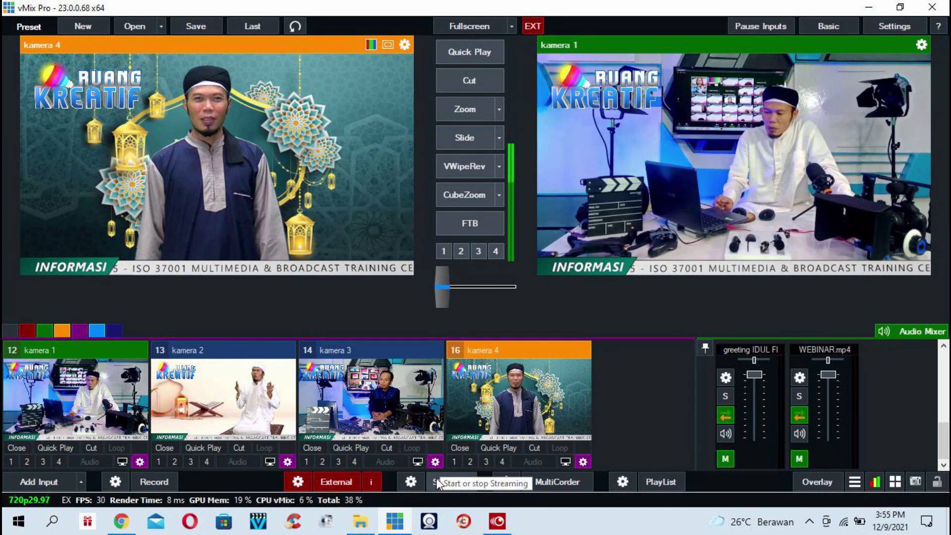
Step: Open the streaming settings and examine the destination, URL and stream key options across streams 1, 2 and 3
left_click(409, 482)
left_click(377, 201)
left_click(374, 226)
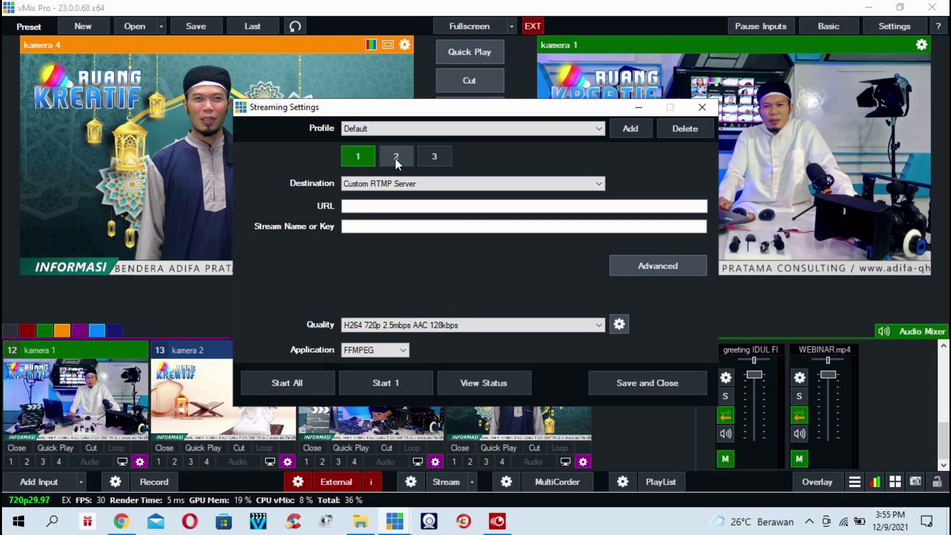
left_click(434, 156)
left_click(369, 154)
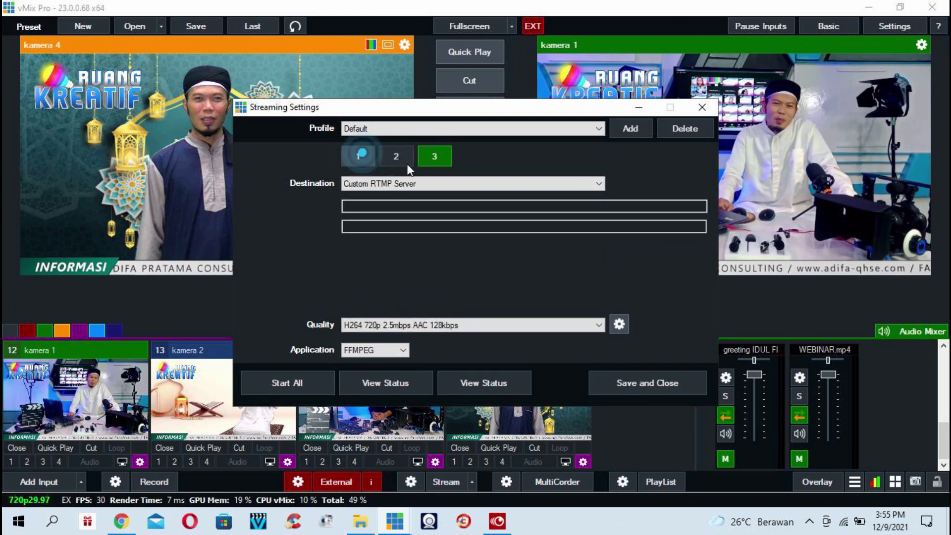
left_click(395, 157)
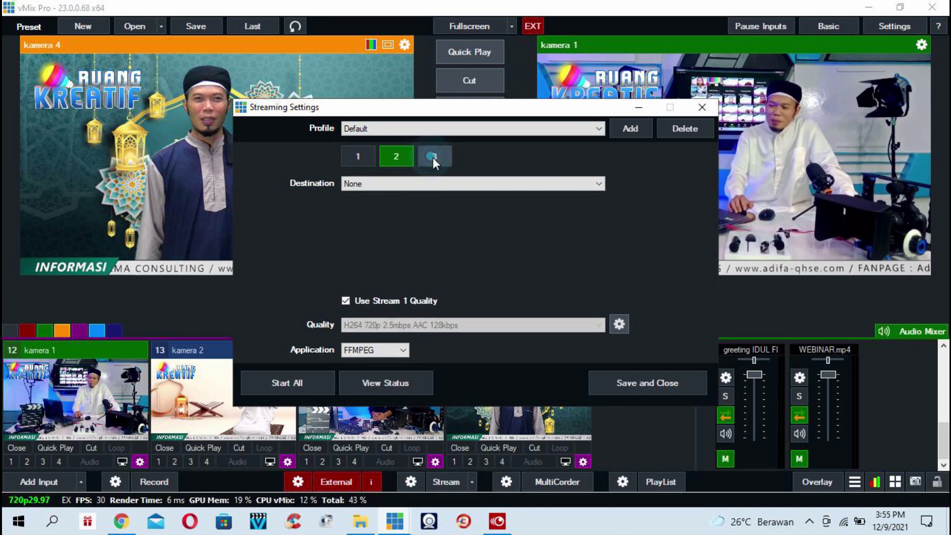
left_click(433, 157)
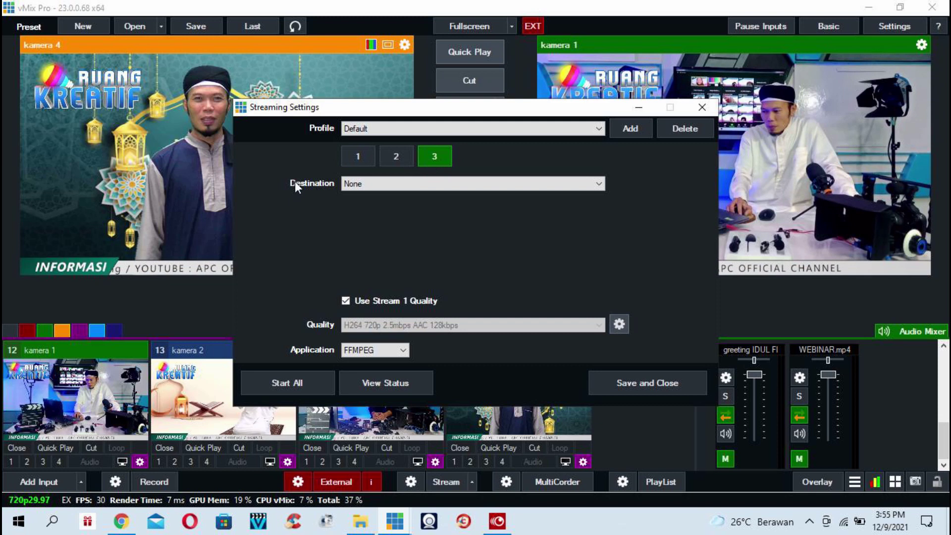
left_click(359, 159)
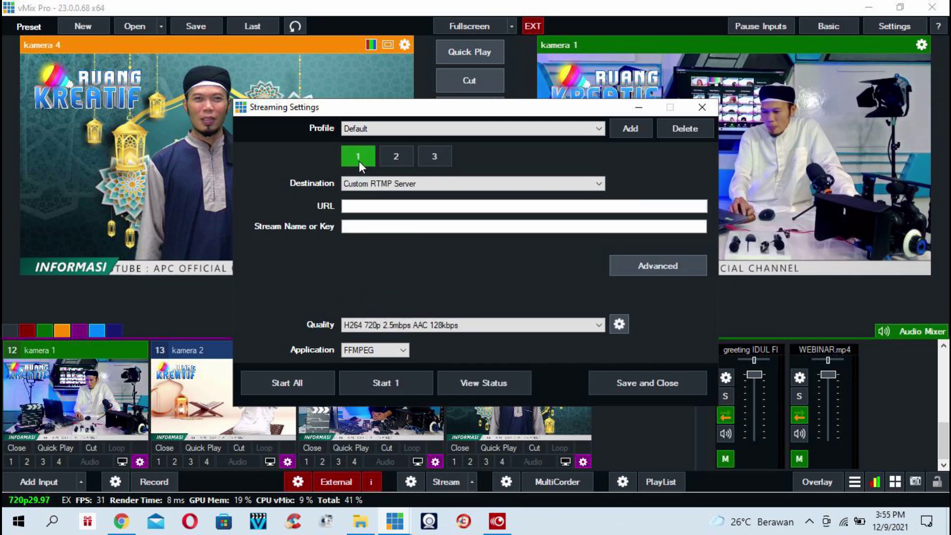
left_click(396, 156)
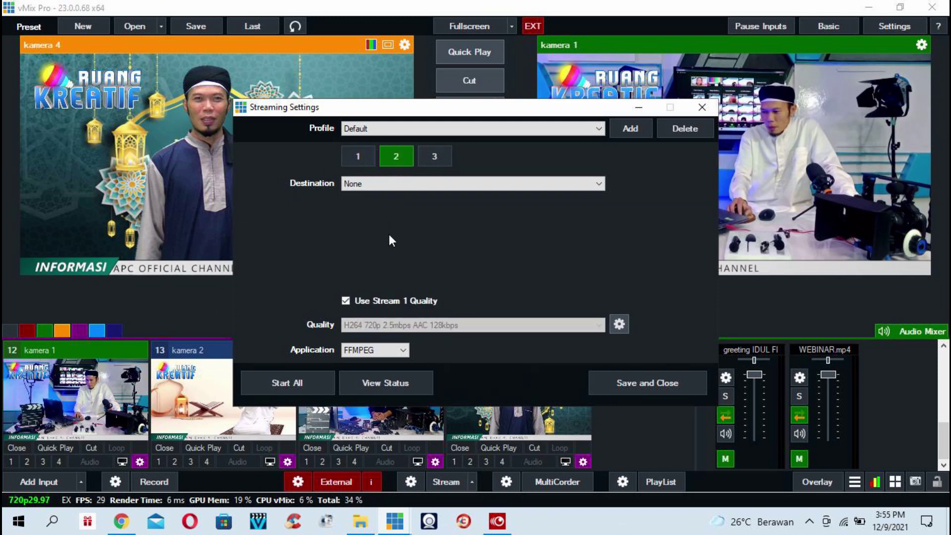
left_click(445, 155)
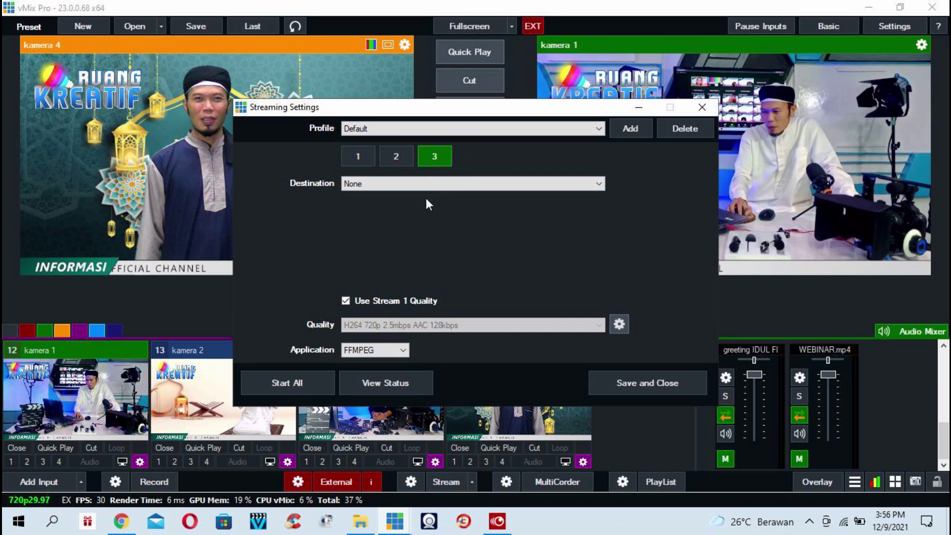
left_click(364, 159)
left_click(407, 162)
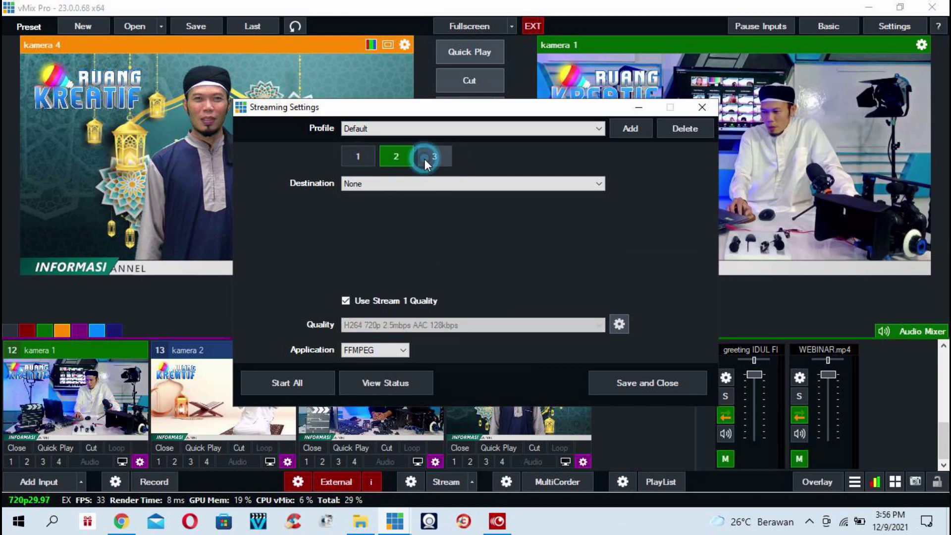
left_click(429, 160)
left_click(356, 156)
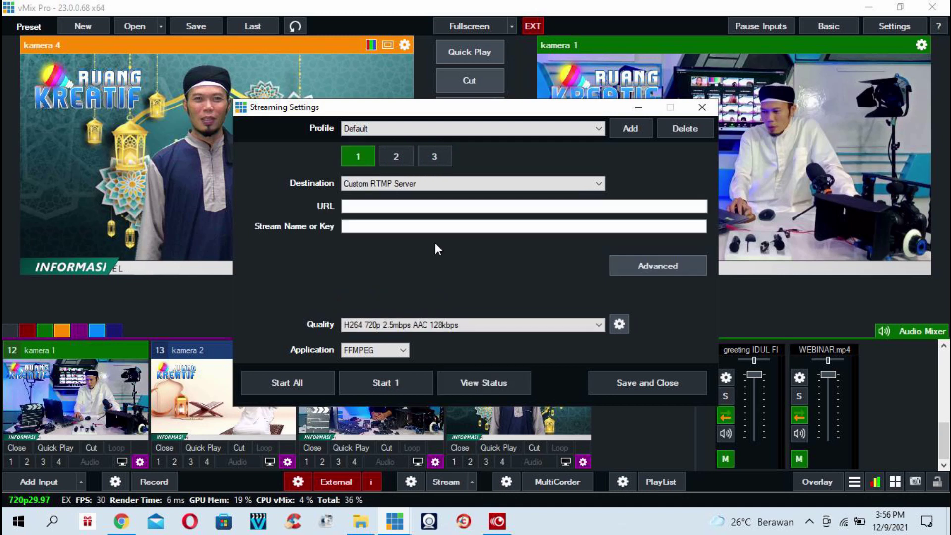
Step: Focus the URL and Stream Name or Key fields of stream 1 in turn, and move the Streaming Settings window higher
left_click(371, 206)
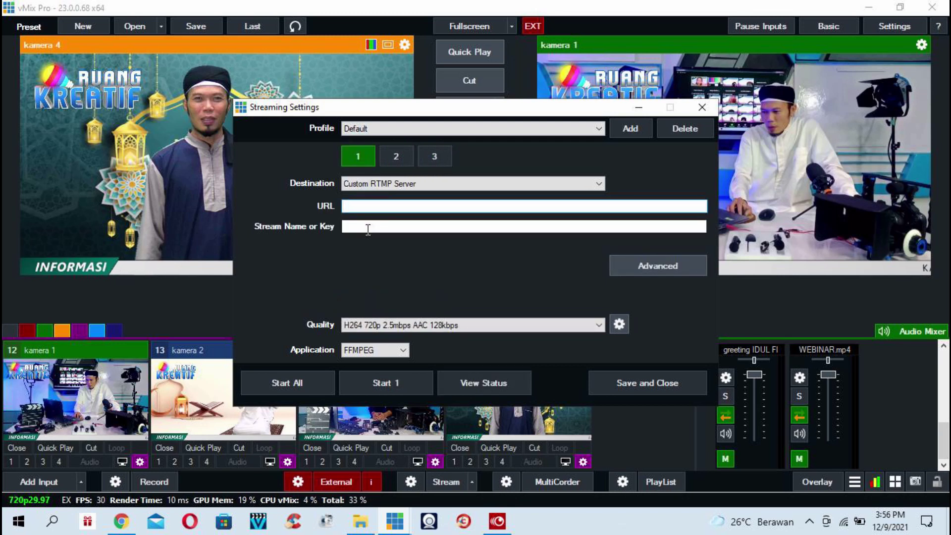
left_click(367, 227)
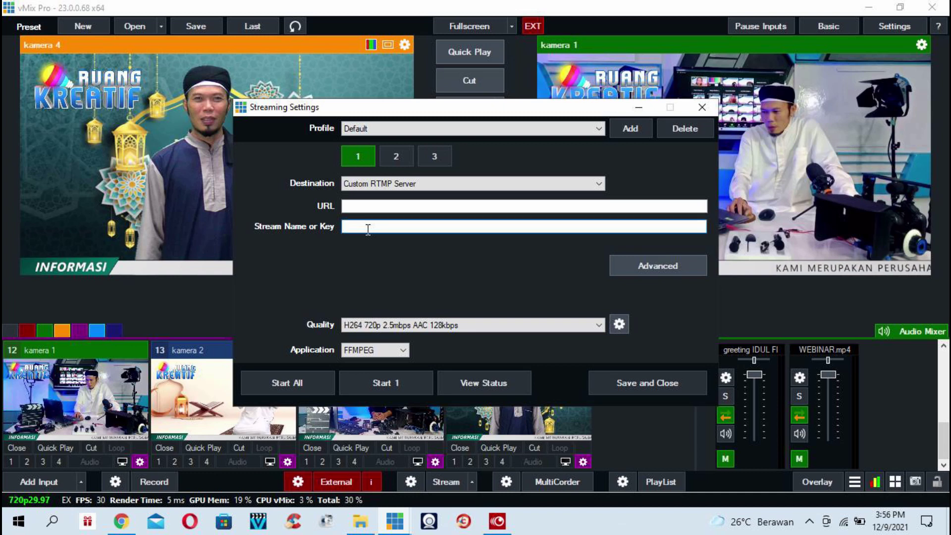
left_click_drag(465, 105, 541, 64)
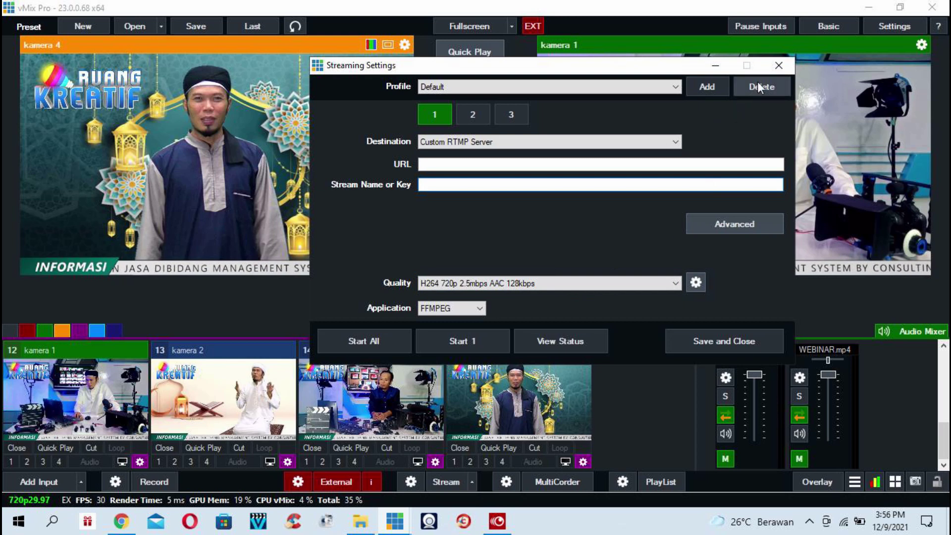
Step: Close the streaming settings and cycle the four kamera inputs through the preview, ending on kamera 3
left_click(777, 66)
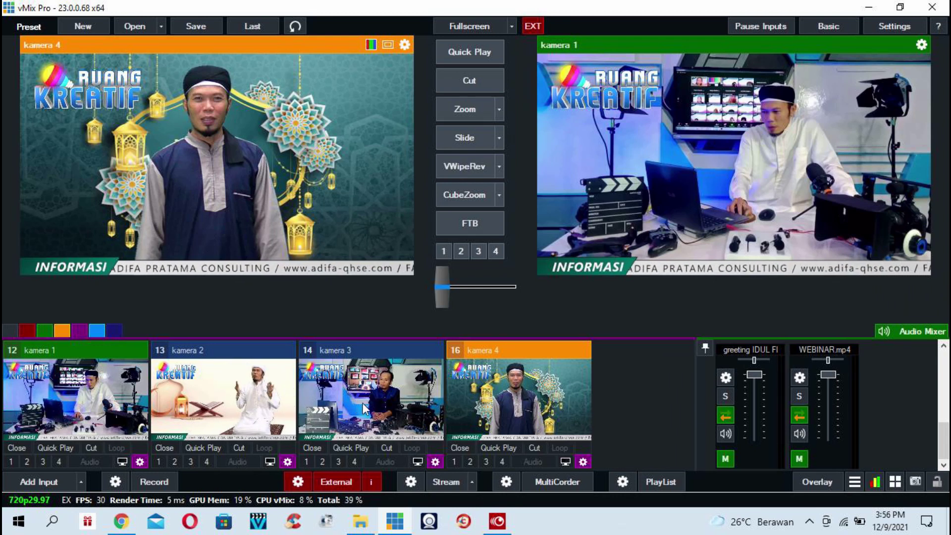
left_click(214, 391)
left_click(374, 384)
left_click(533, 411)
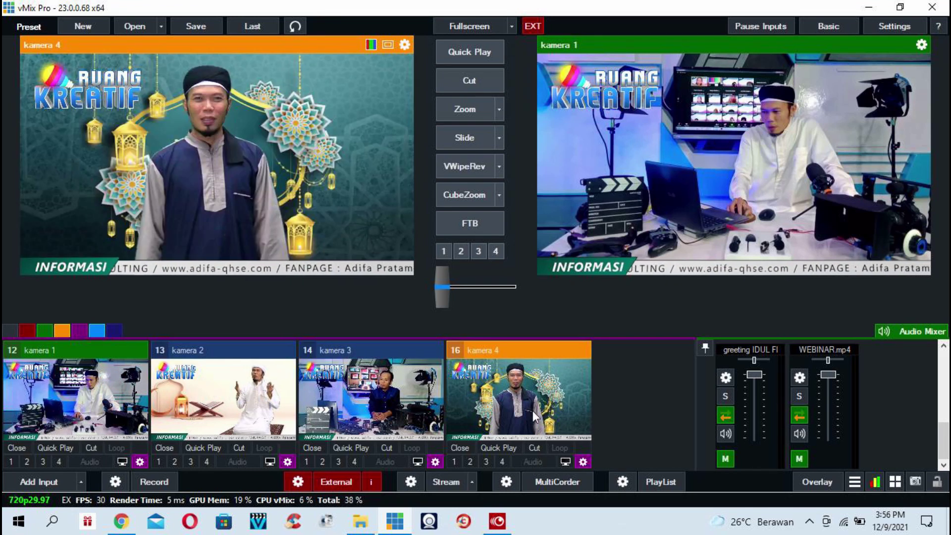
left_click(74, 396)
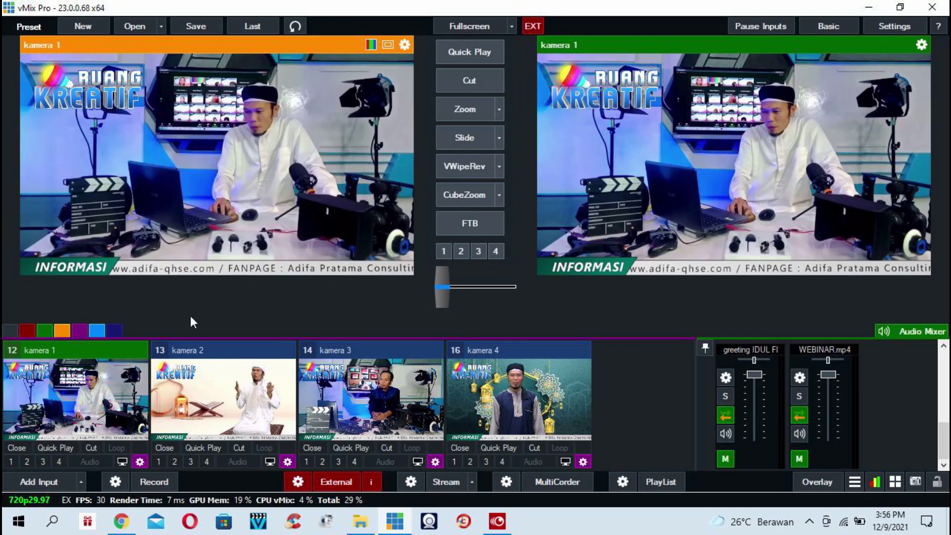
left_click(215, 399)
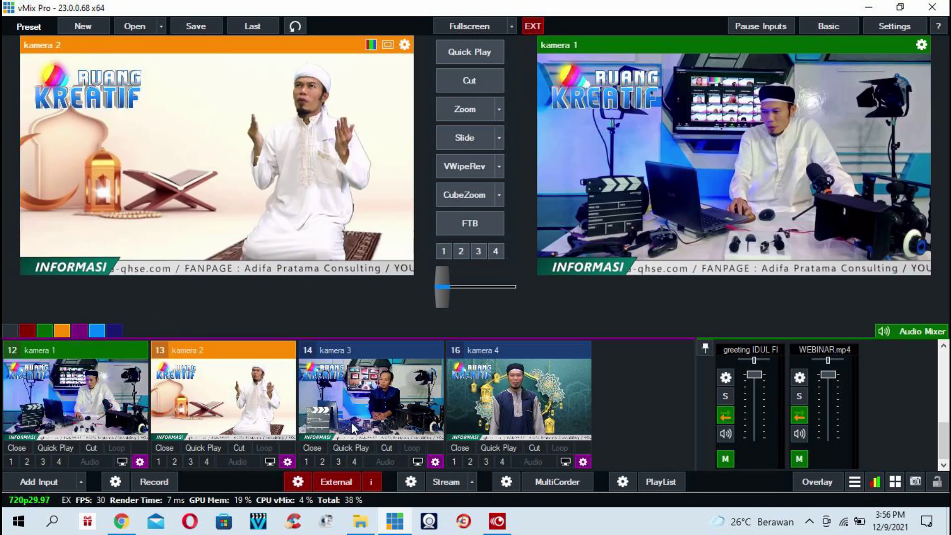
left_click(346, 391)
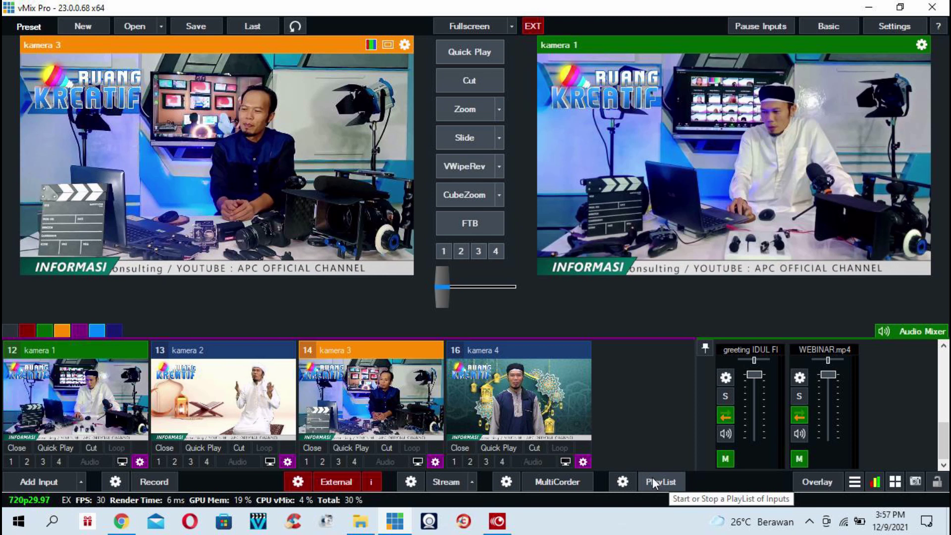
Step: Add kamera 1, kamera 2, kamera 3 and kamera 4 in order to the Default playlist and reposition the playlist window
left_click(623, 482)
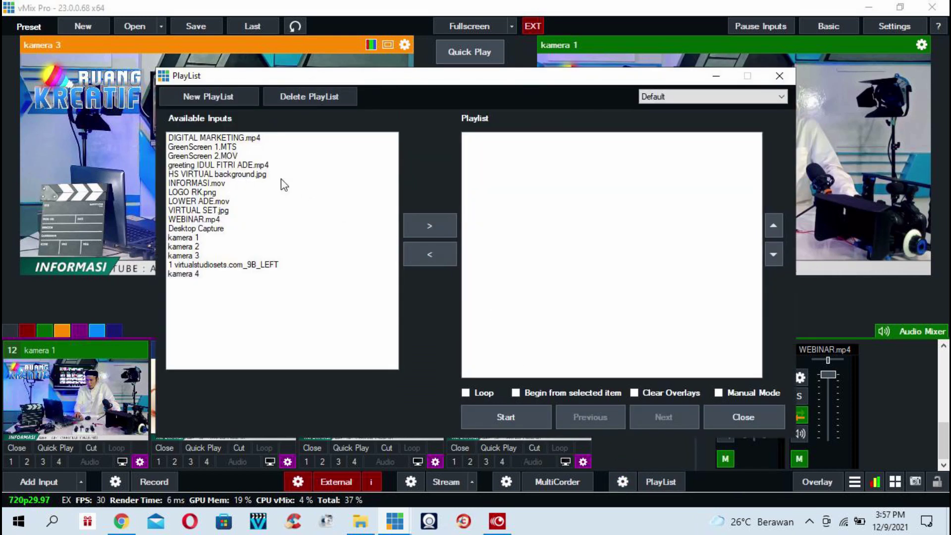
left_click(189, 238)
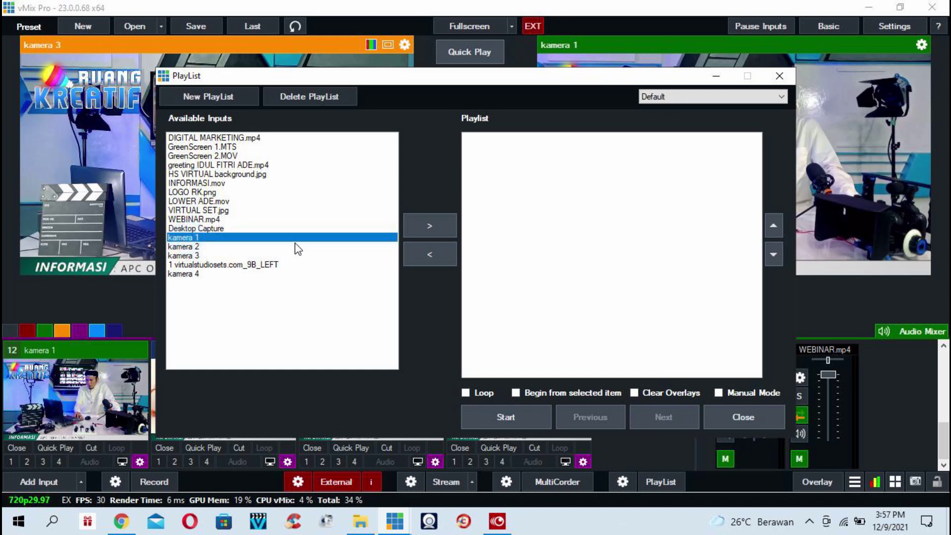
left_click(425, 226)
left_click(194, 247)
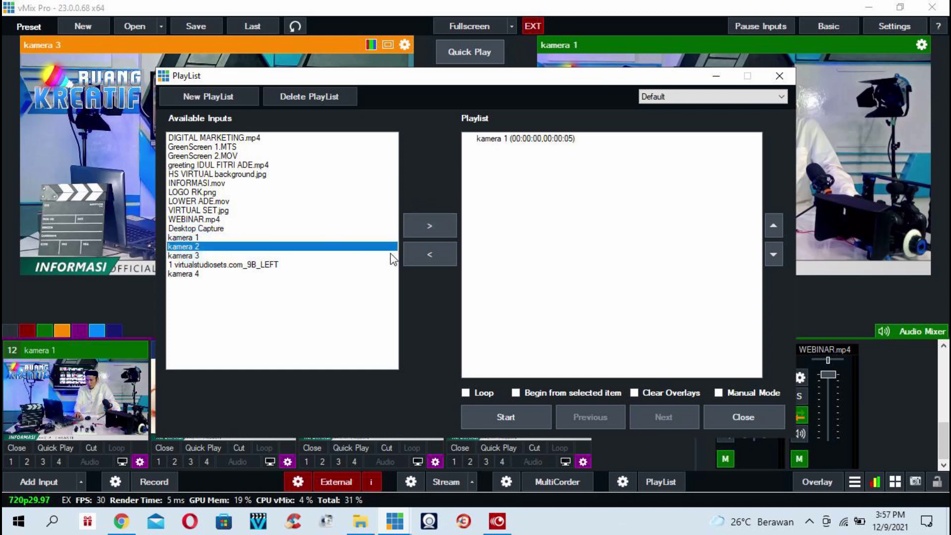
left_click(429, 225)
left_click(193, 256)
left_click(424, 226)
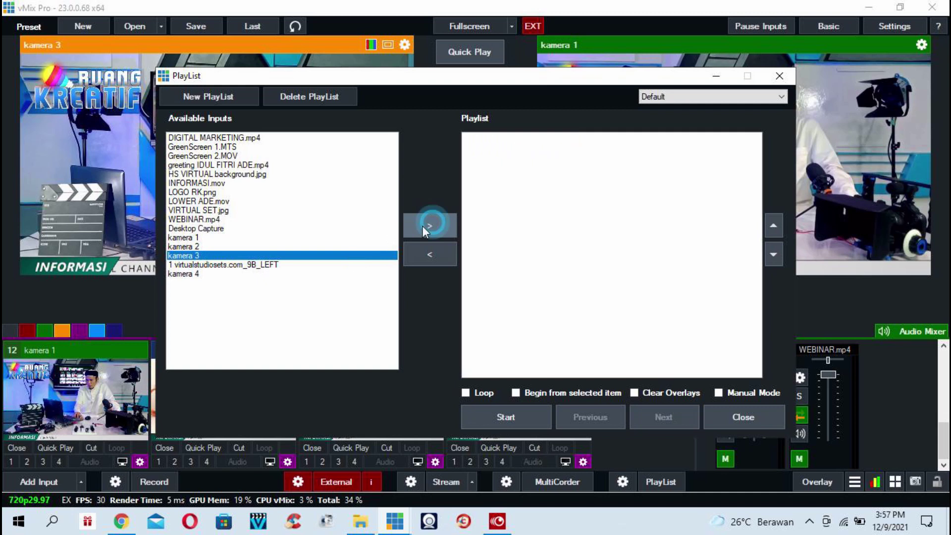
left_click(191, 274)
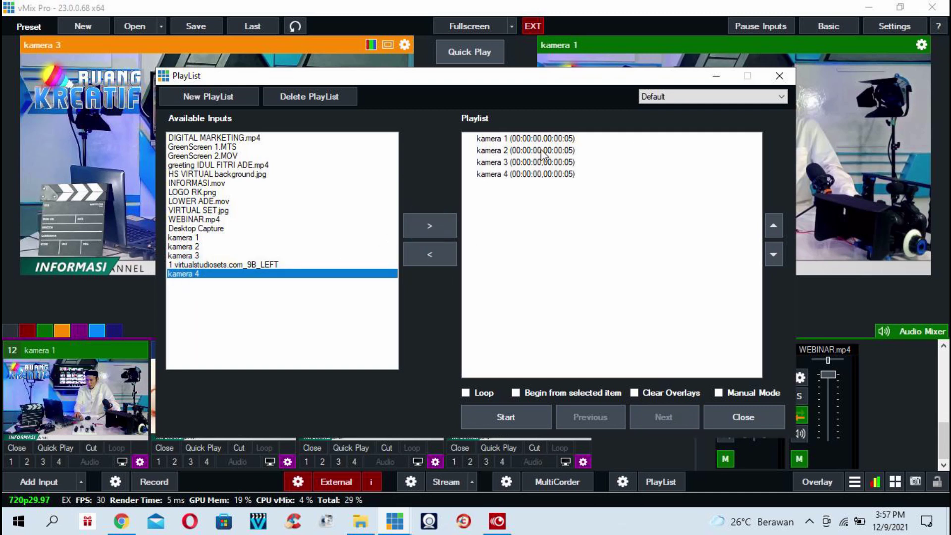
left_click_drag(474, 81, 596, 116)
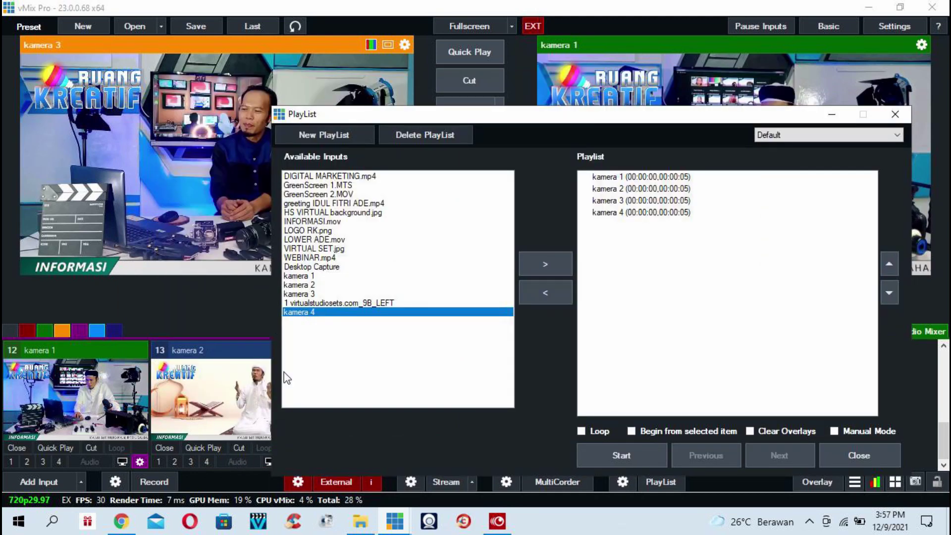
left_click_drag(563, 118, 452, 85)
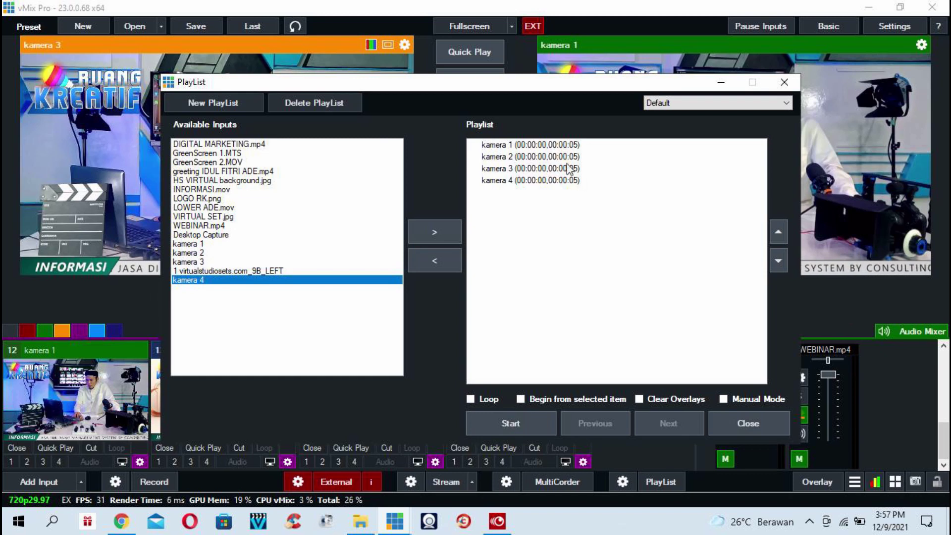
Step: Set the playlist duration of kamera 1 and kamera 2 to 00:00:10 each
left_click(554, 141)
double_click(554, 142)
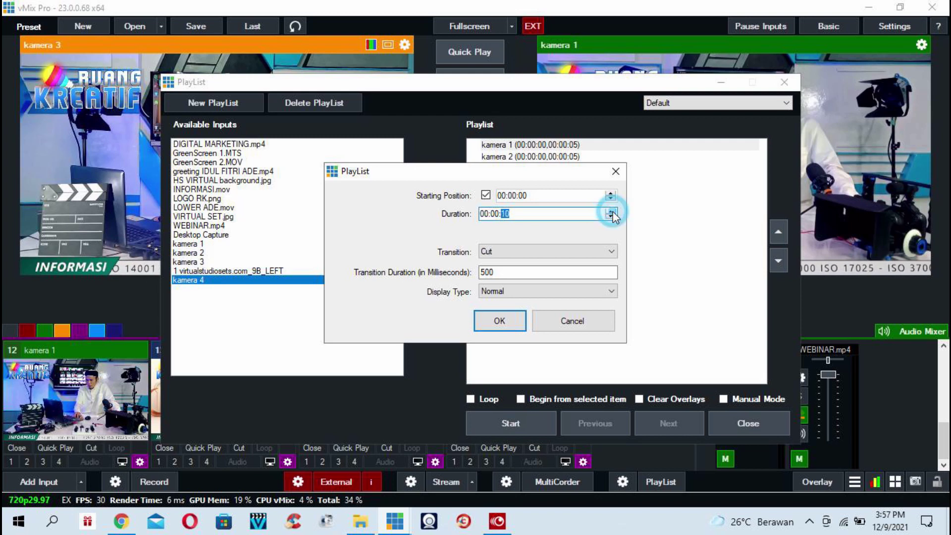
left_click(500, 321)
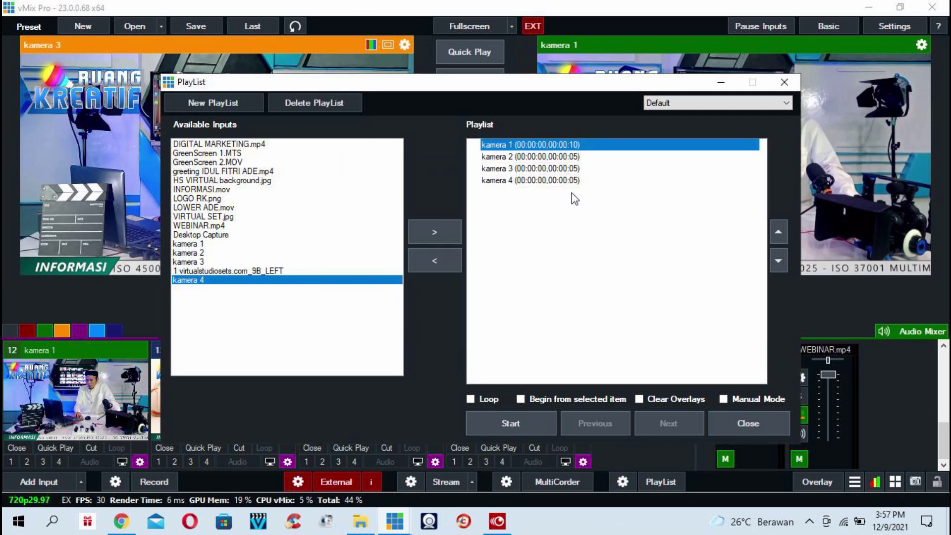
double_click(573, 156)
double_click(543, 214)
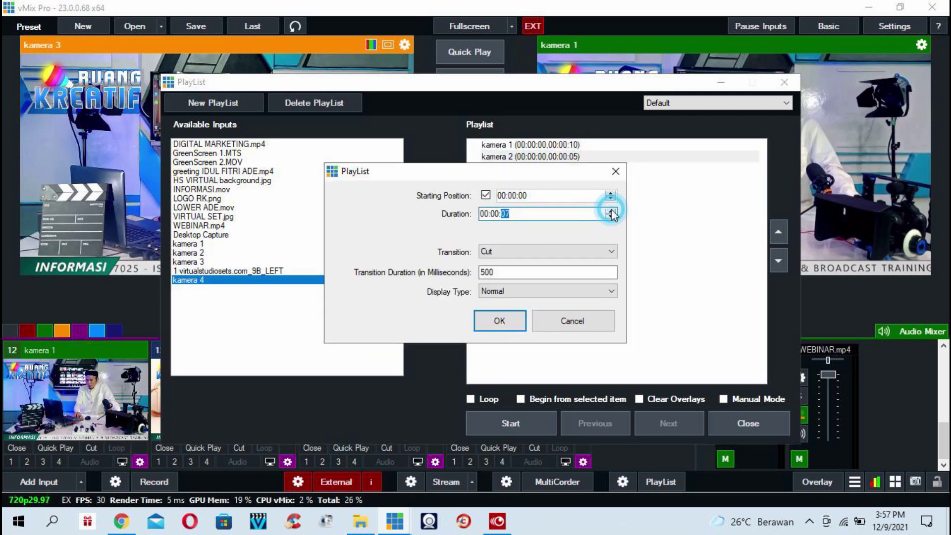
left_click(499, 320)
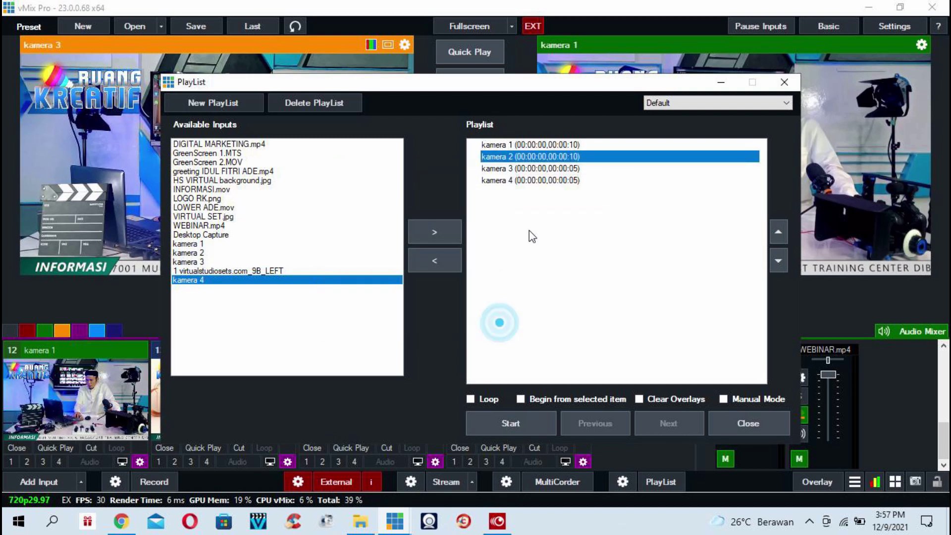
Step: Set the playlist duration of kamera 3 and kamera 4 to 00:00:10 each
left_click(556, 168)
double_click(556, 168)
double_click(504, 213)
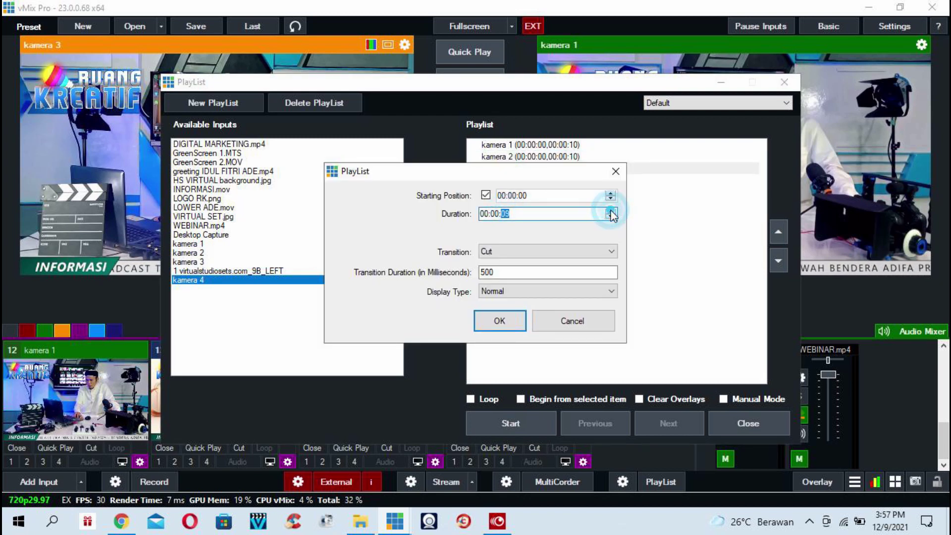
left_click(510, 321)
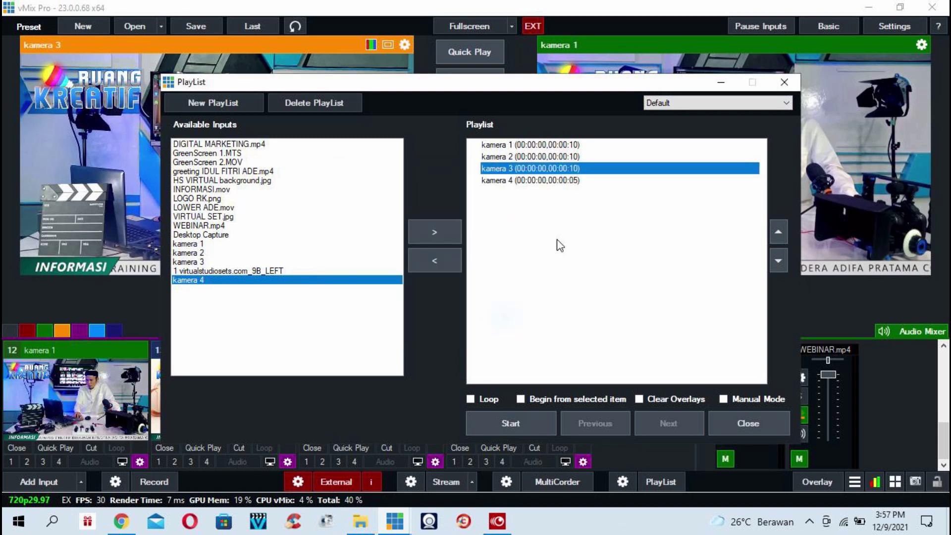
double_click(568, 182)
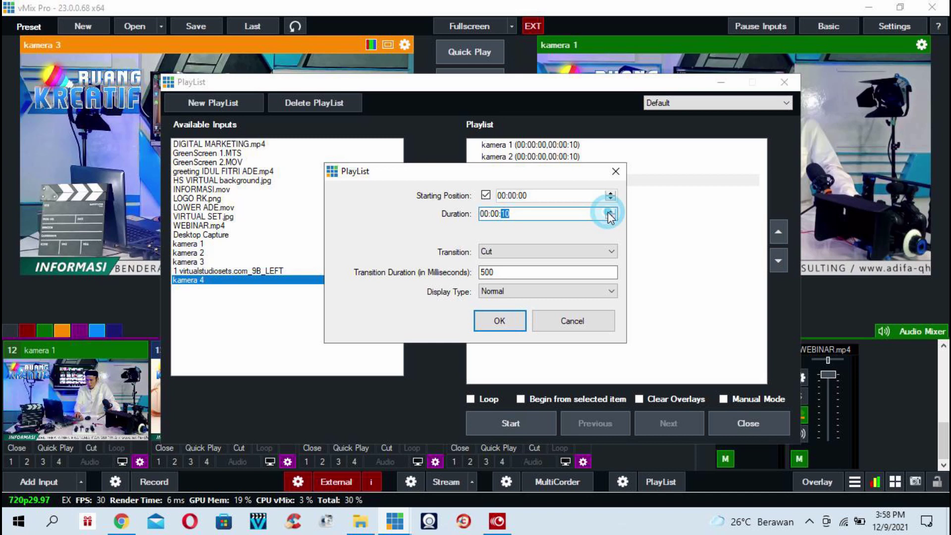
left_click(503, 323)
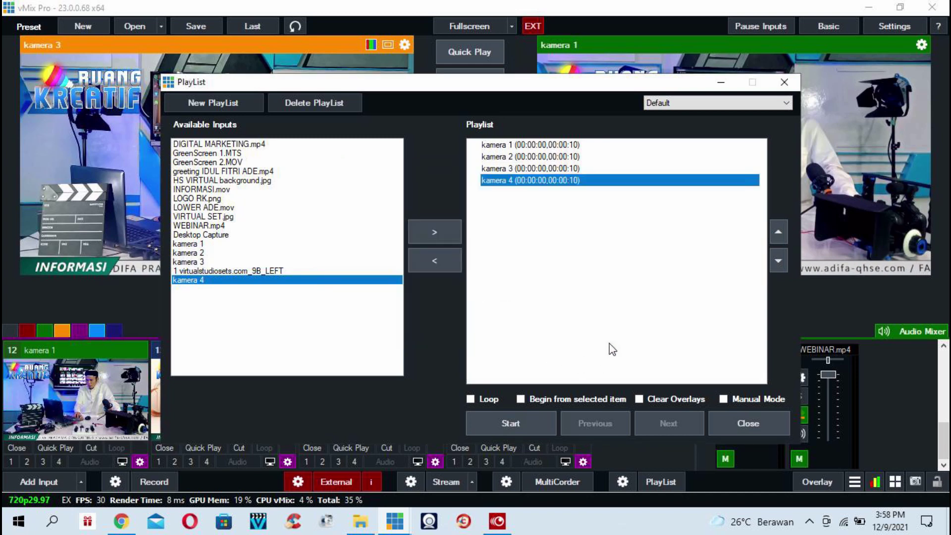
Step: Review the playlist entries in order, reselect kamera 1 and close the playlist setup
left_click(549, 146)
left_click(547, 157)
left_click(548, 168)
left_click(545, 193)
left_click(556, 144)
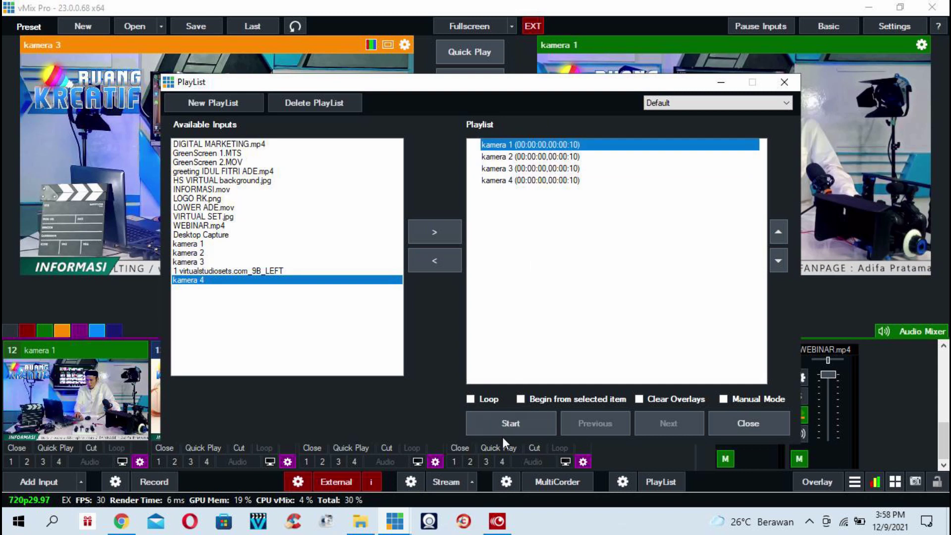
left_click(783, 82)
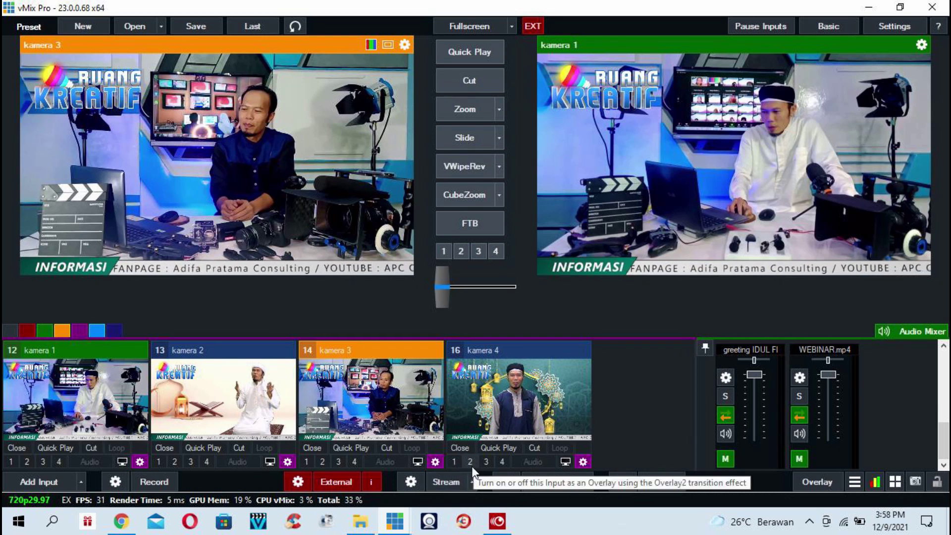
Step: Run the playlist until kamera 4 is live and stop it, and briefly recheck the playlist setup
left_click(646, 474)
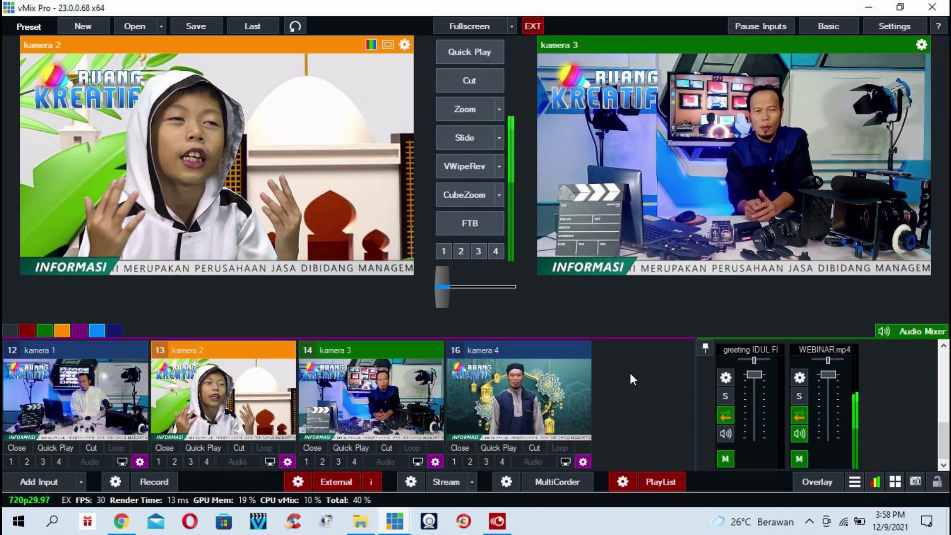
key("4")
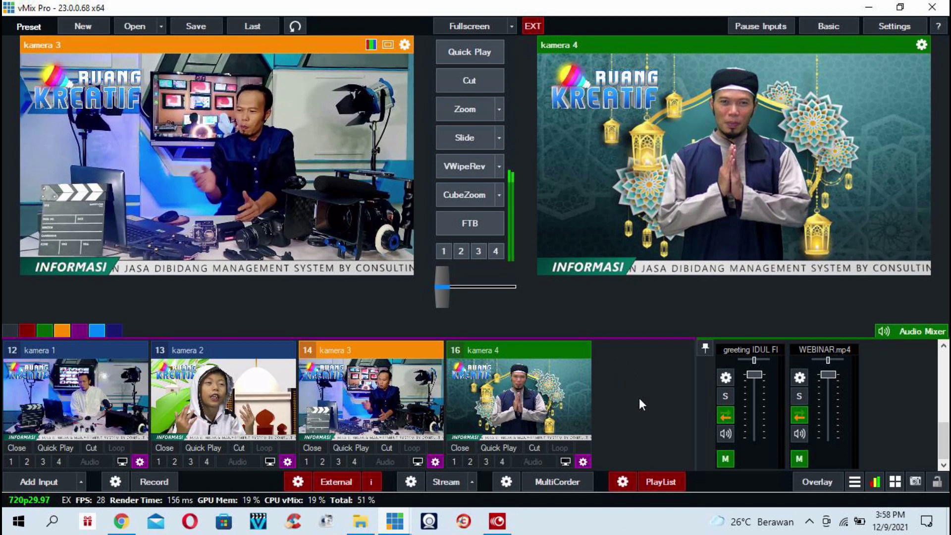
left_click(659, 483)
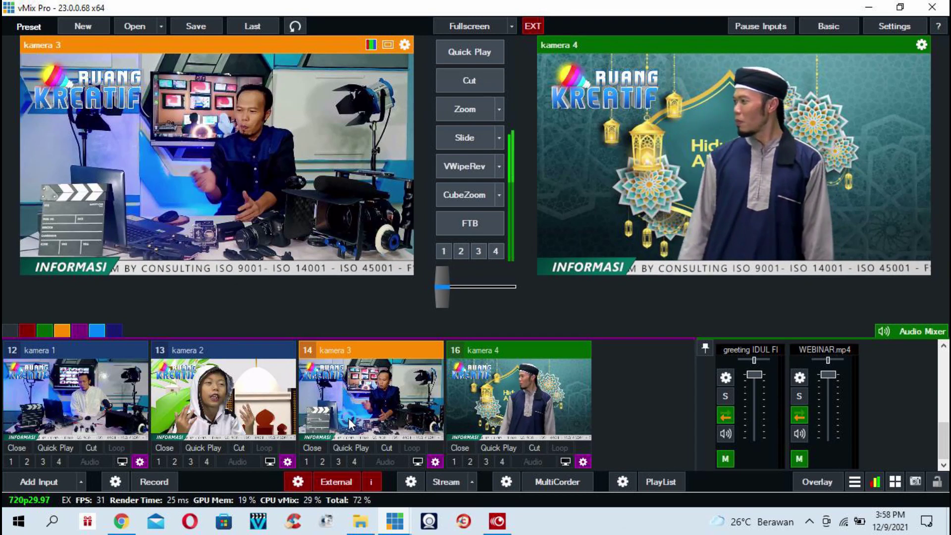
left_click(624, 480)
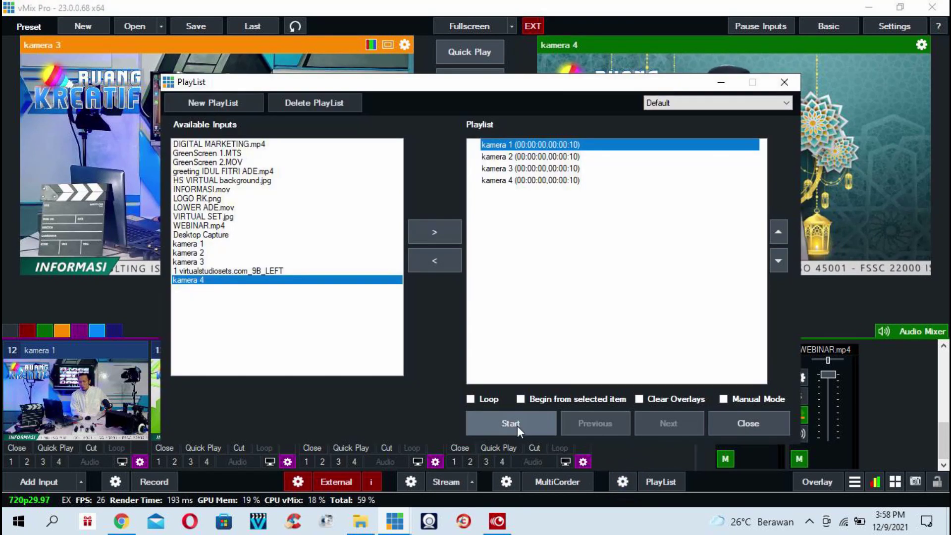
left_click(781, 85)
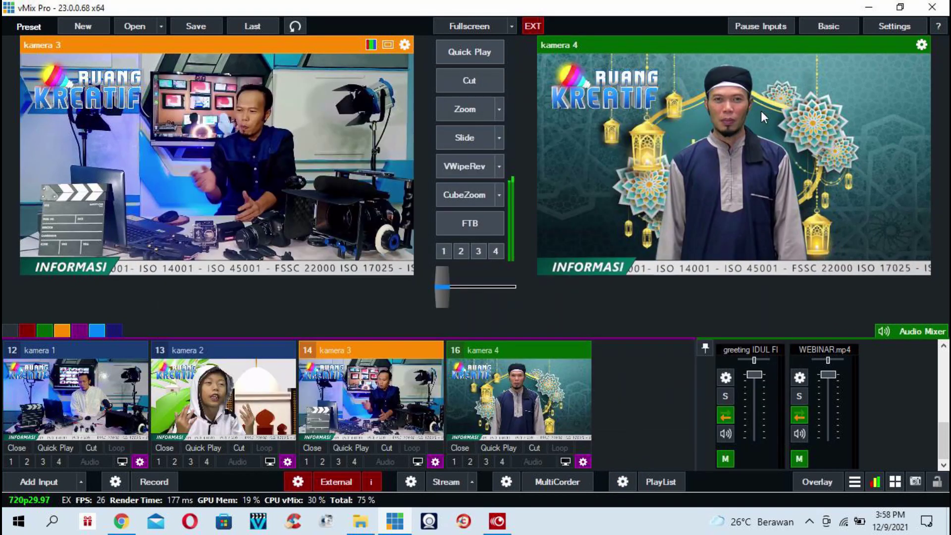